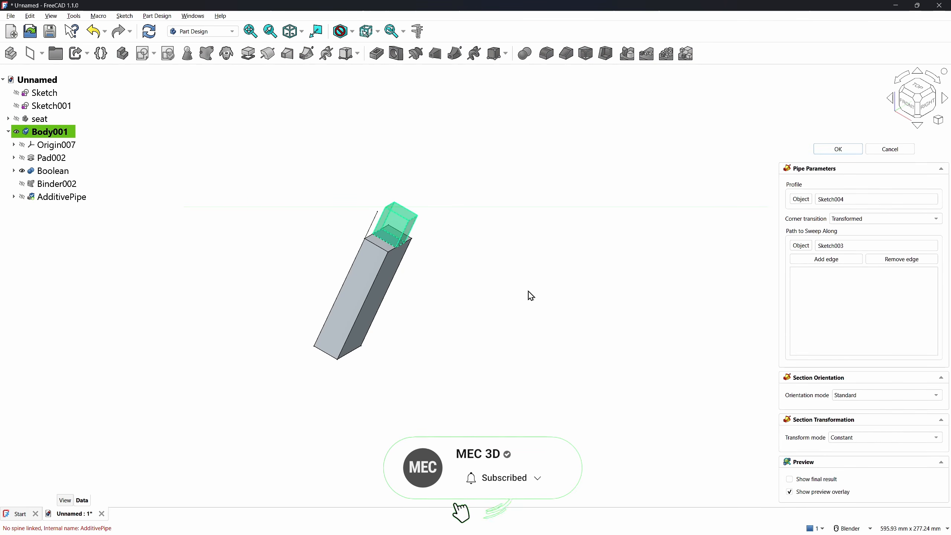
# Confirm the swept tenon, then Boolean-fuse Body006 and Body007 into leg-1
pyautogui.click(830, 150)
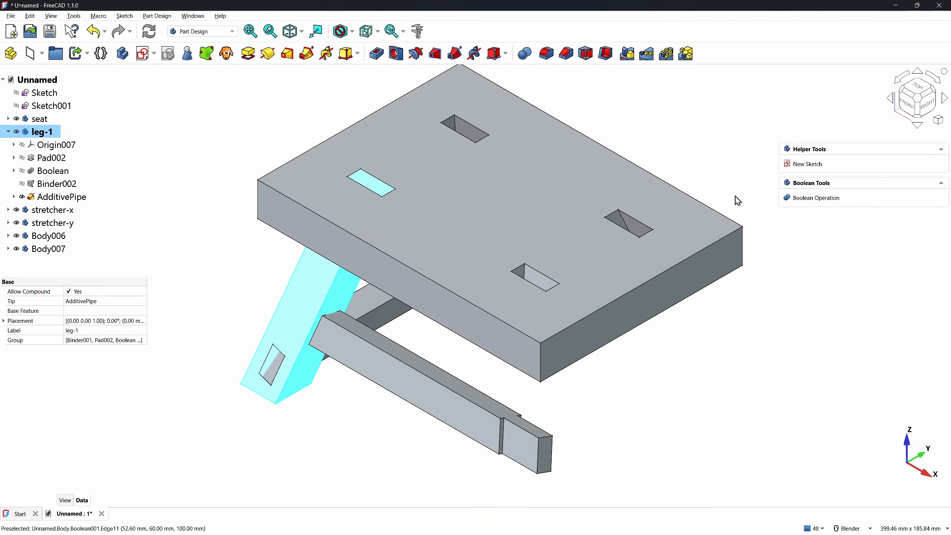
pyautogui.click(811, 198)
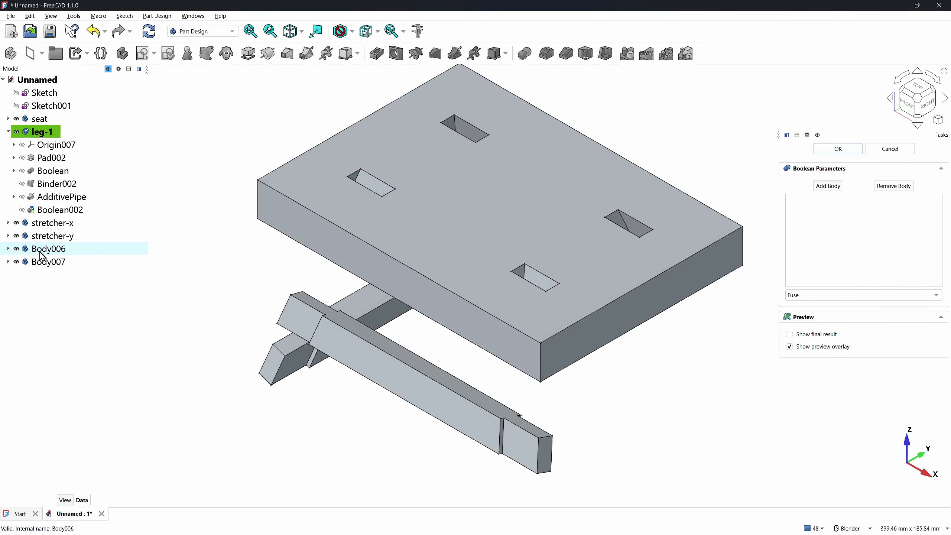
pyautogui.click(42, 249)
pyautogui.click(37, 250)
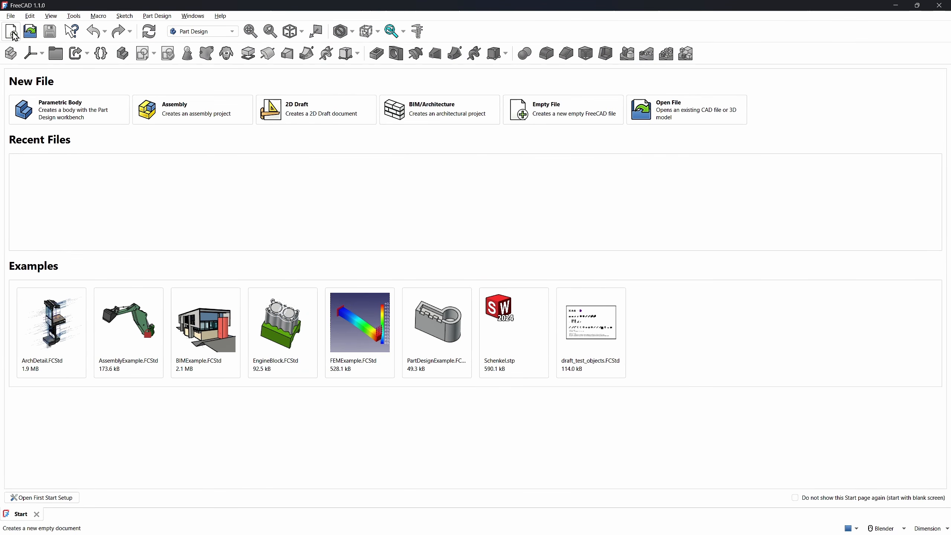
# Create a new empty document and switch to the Sketcher workbench
pyautogui.click(14, 35)
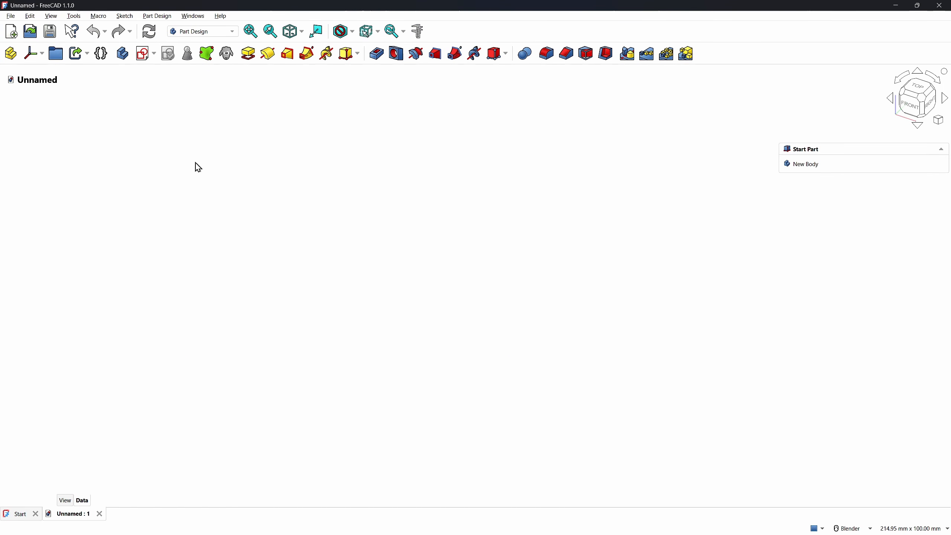
pyautogui.click(219, 32)
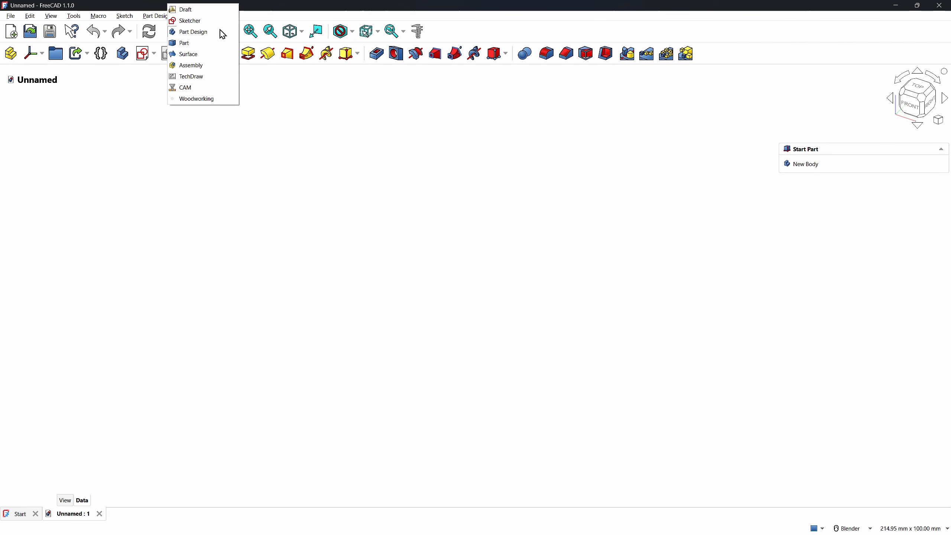
pyautogui.click(190, 21)
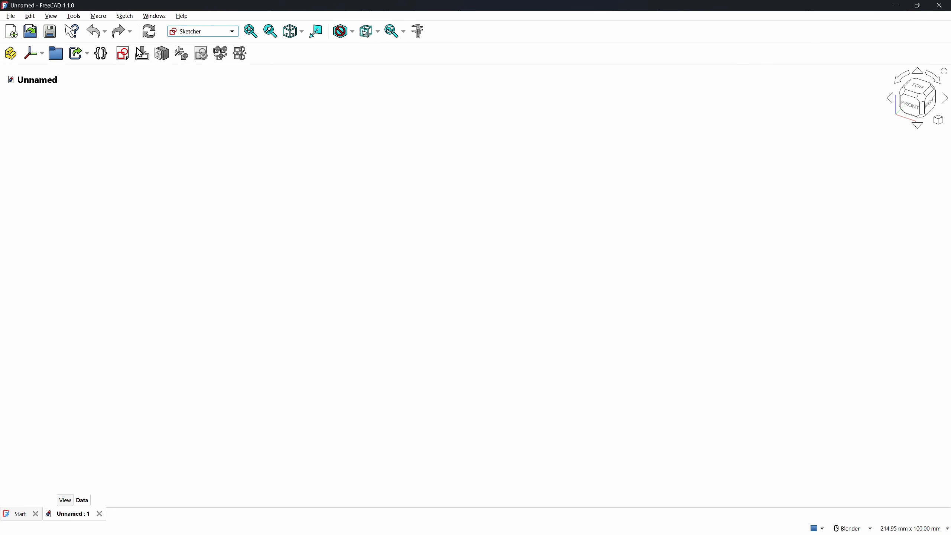
# Create a new sketch on the XZ-plane
pyautogui.click(124, 53)
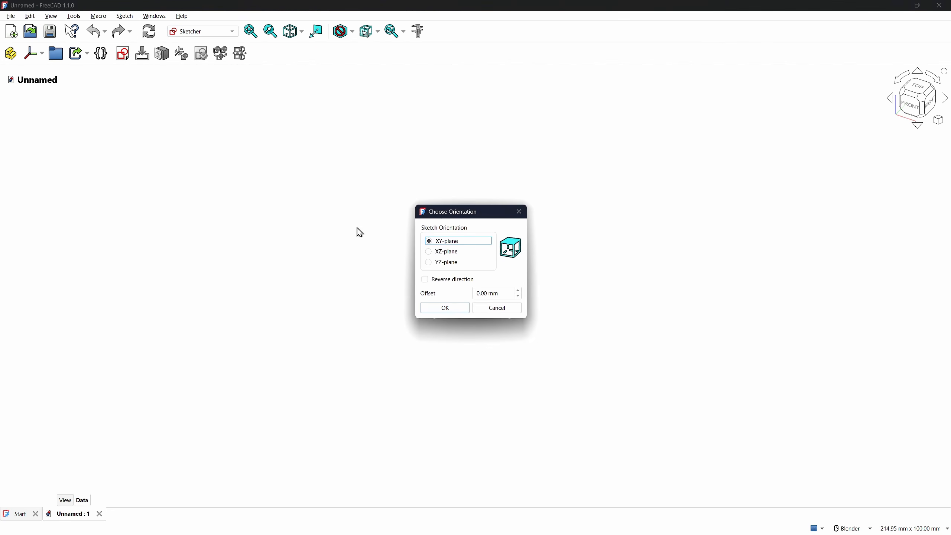
pyautogui.click(445, 252)
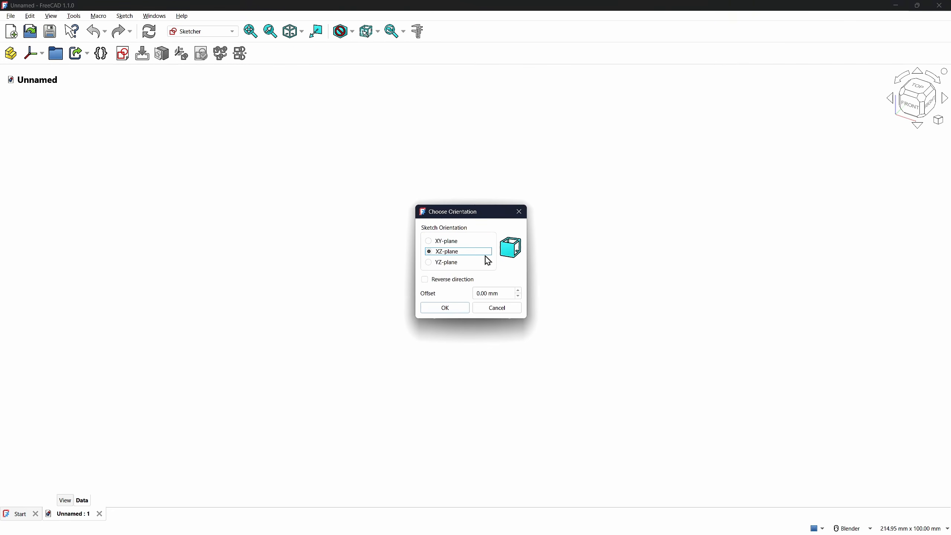
pyautogui.click(450, 309)
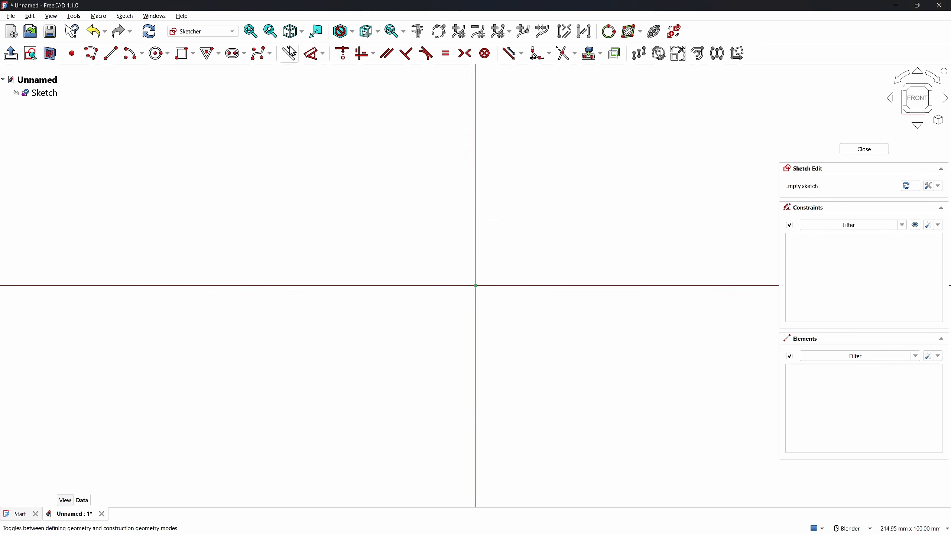
# Draw a horizontal construction line across the upper part of the sketch
pyautogui.click(111, 54)
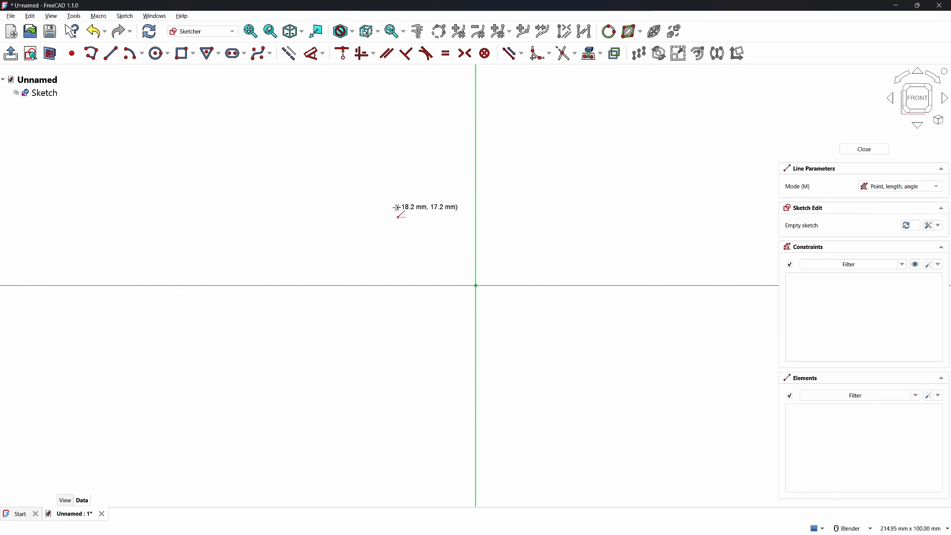
pyautogui.click(355, 137)
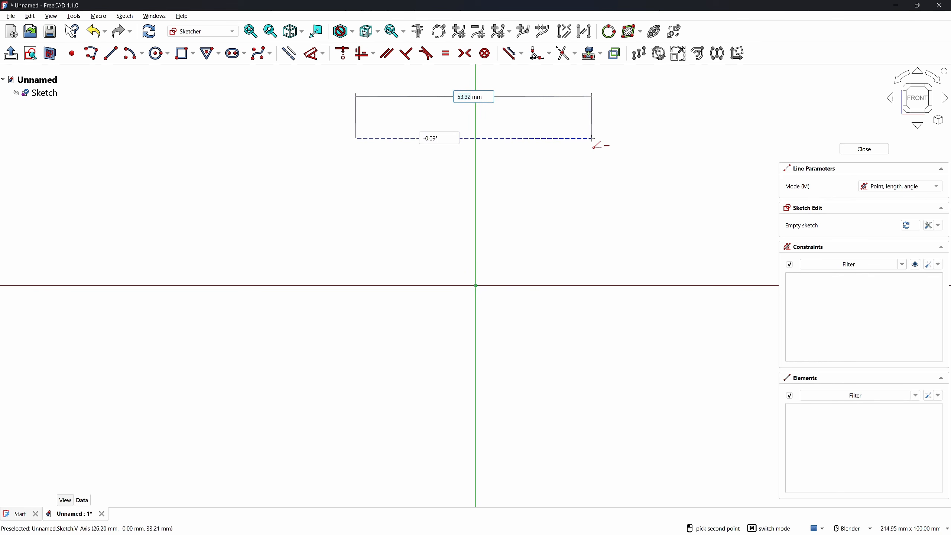
pyautogui.click(592, 138)
pyautogui.press('Escape')
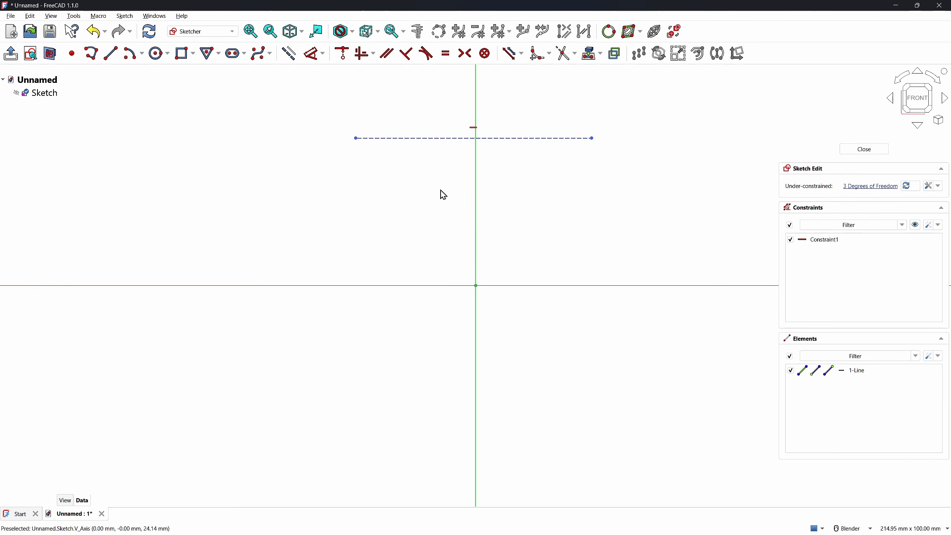
# Draw a slanted three-corner rectangle from the construction line down to the horizontal axis
pyautogui.click(184, 53)
pyautogui.click(882, 187)
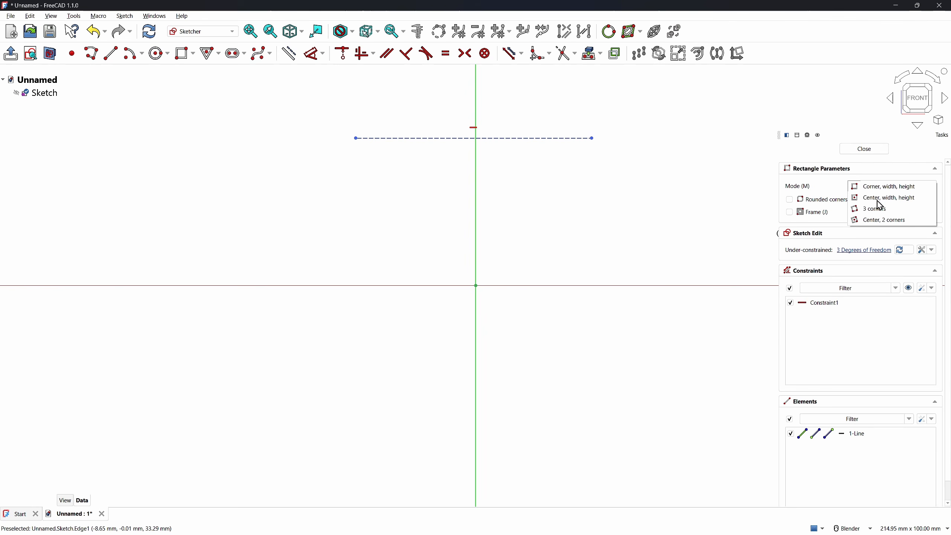
pyautogui.click(880, 210)
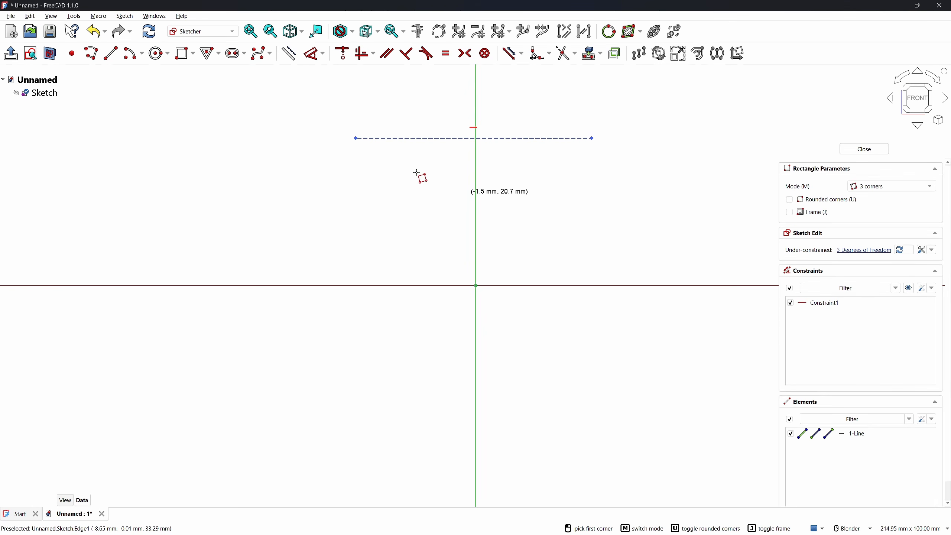
pyautogui.click(378, 138)
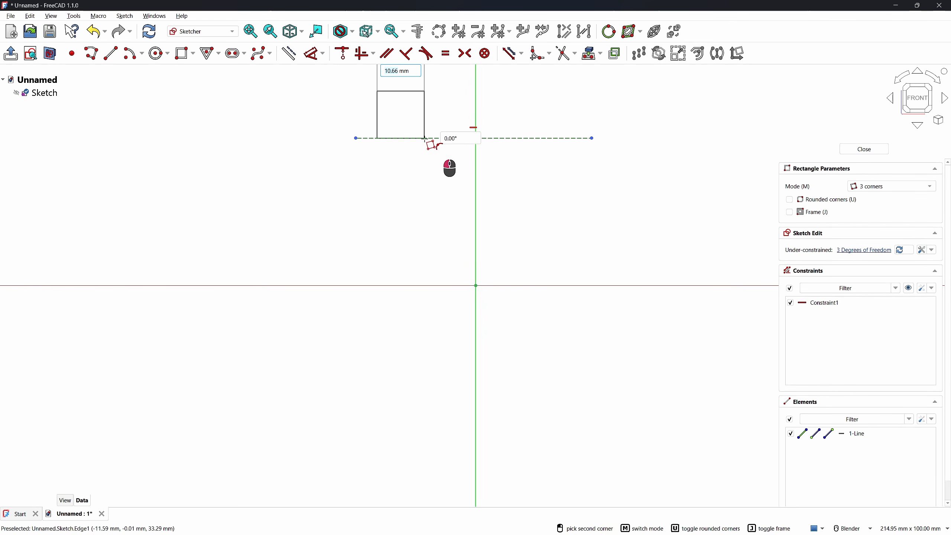
pyautogui.click(425, 138)
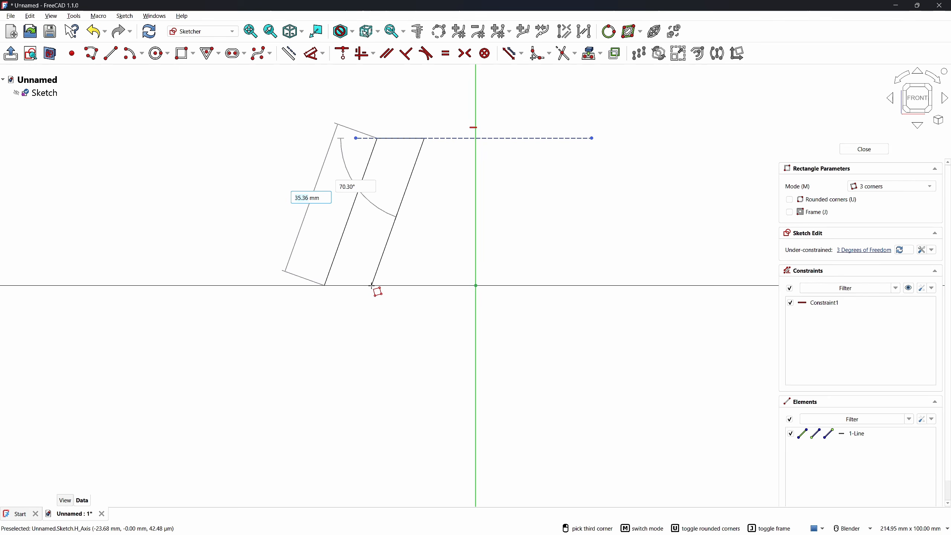
pyautogui.click(372, 285)
pyautogui.rightClick(272, 351)
pyautogui.scroll(-1, 388, 347)
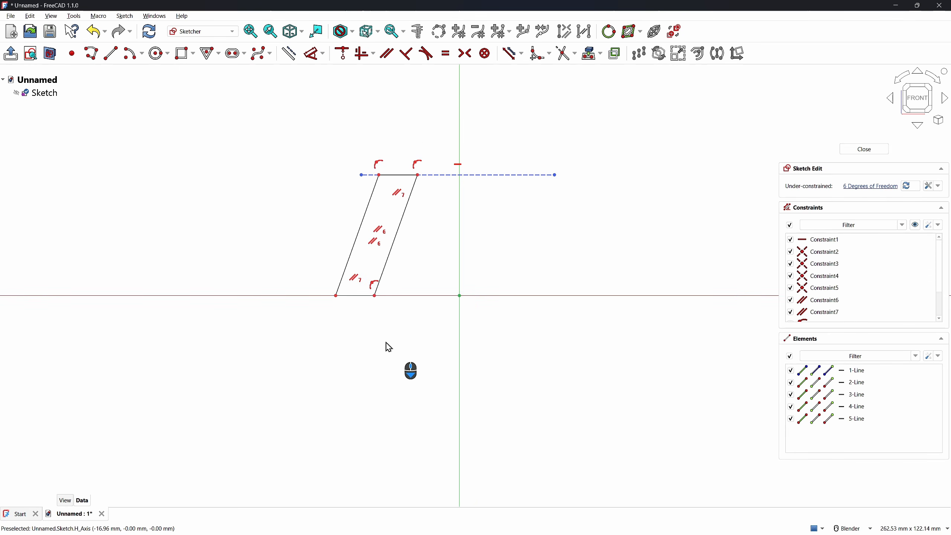
pyautogui.scroll(2, 367, 193)
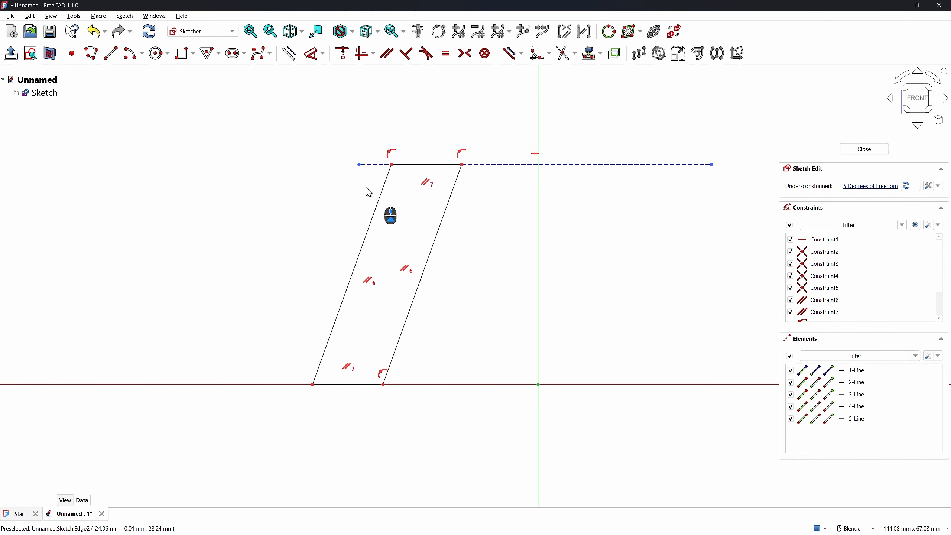
pyautogui.click(360, 166)
pyautogui.click(337, 272)
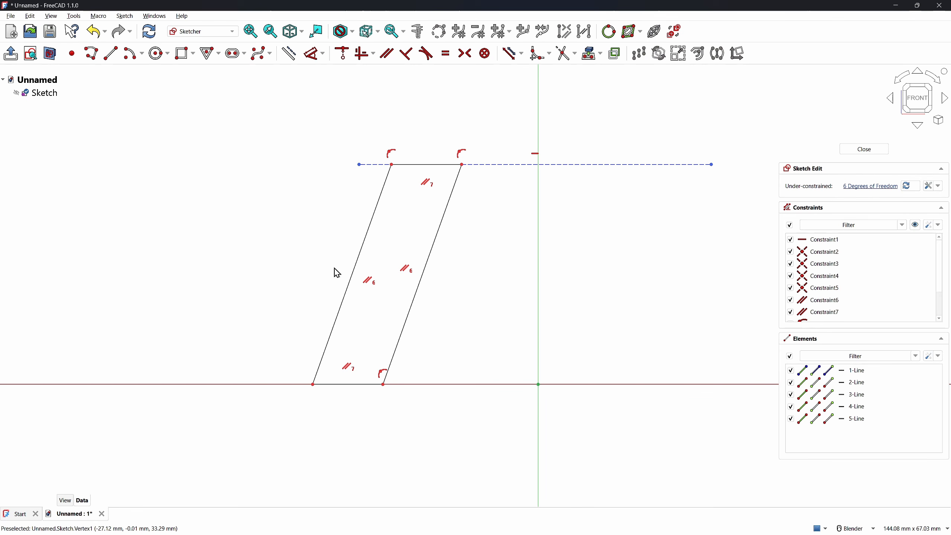
# In Preferences > General > Selection, set the selection highlight colour to cyan and apply
pyautogui.hotkey('ctrl', ',')
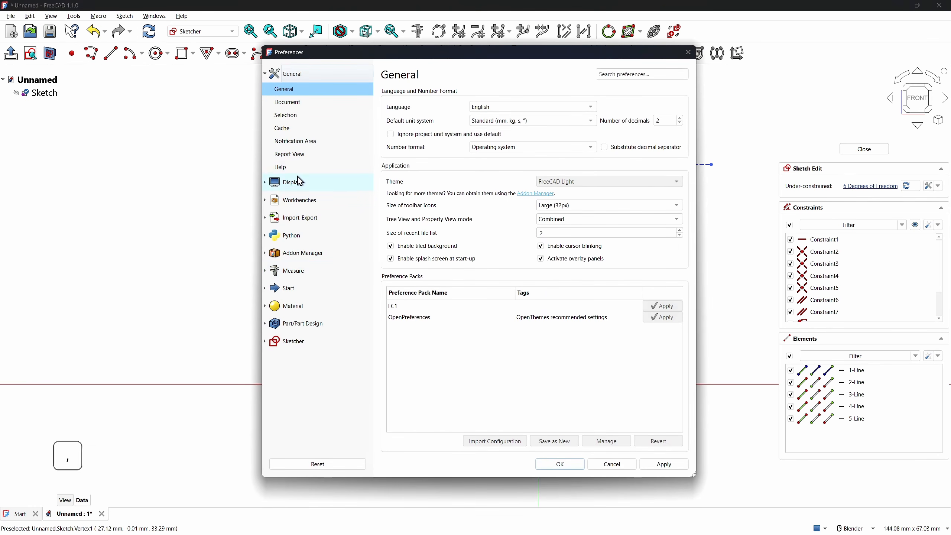
pyautogui.click(296, 119)
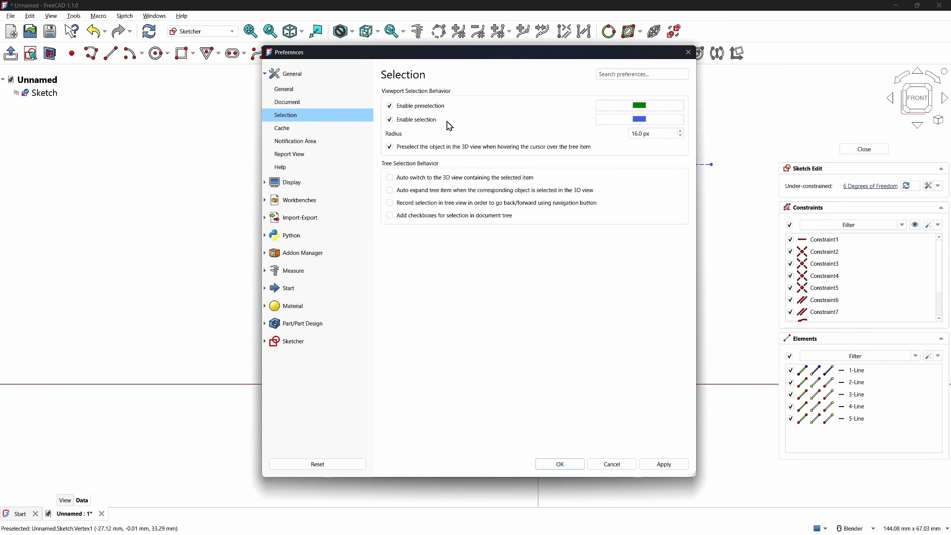
pyautogui.click(644, 119)
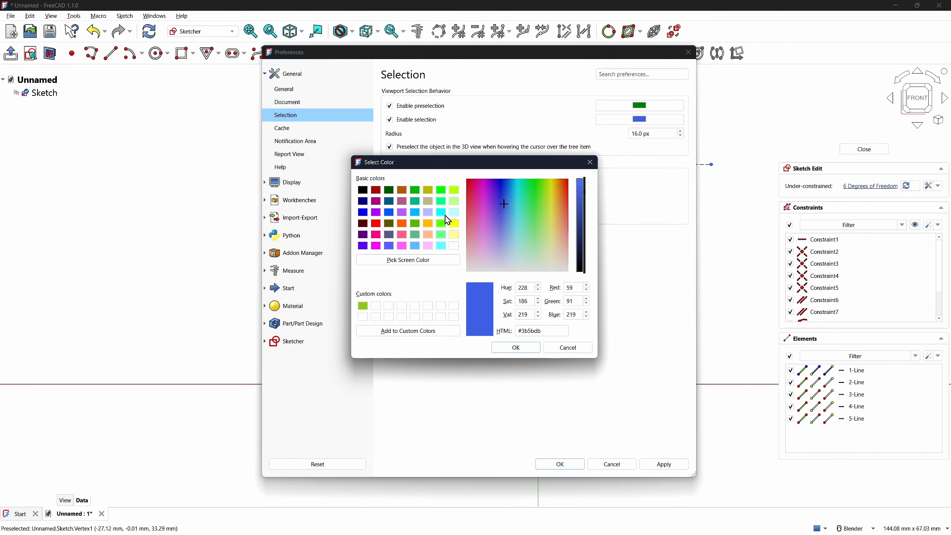
pyautogui.click(443, 214)
pyautogui.click(511, 350)
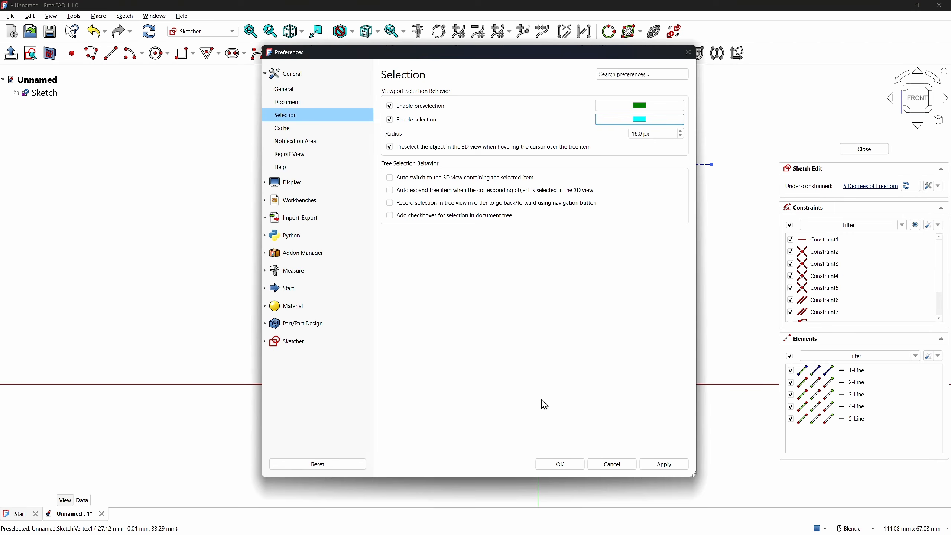
pyautogui.click(642, 469)
pyautogui.click(548, 466)
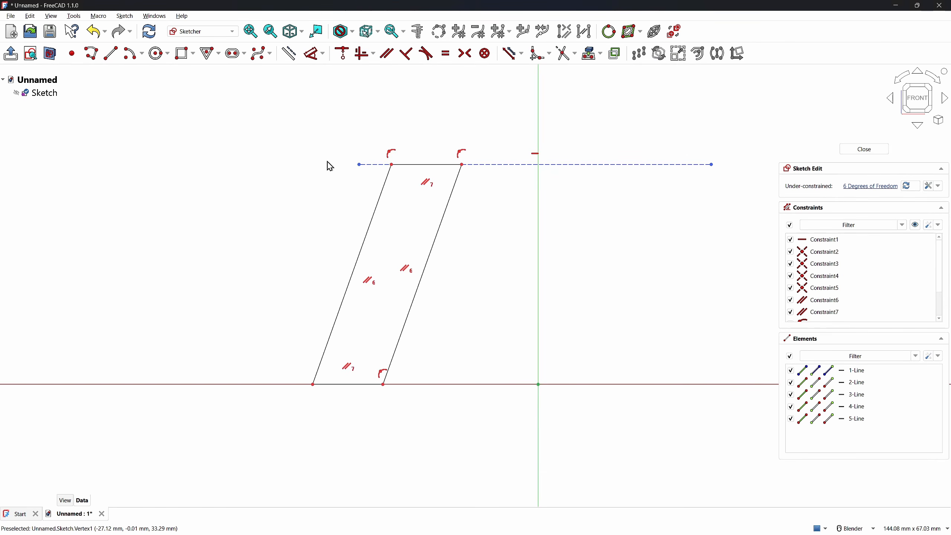
# Align the line's left end vertically with the bottom-left corner and centre it symmetrically
pyautogui.click(359, 165)
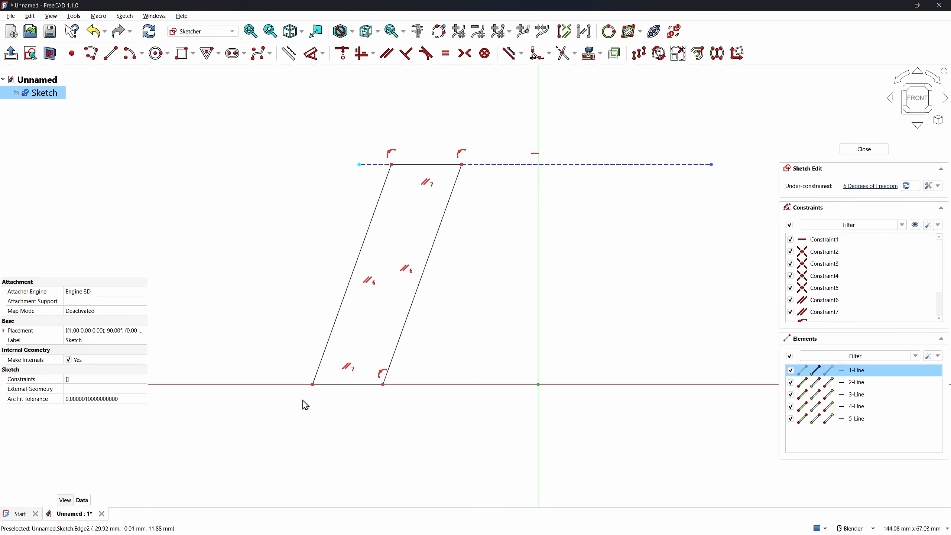
pyautogui.click(313, 385)
pyautogui.press('v')
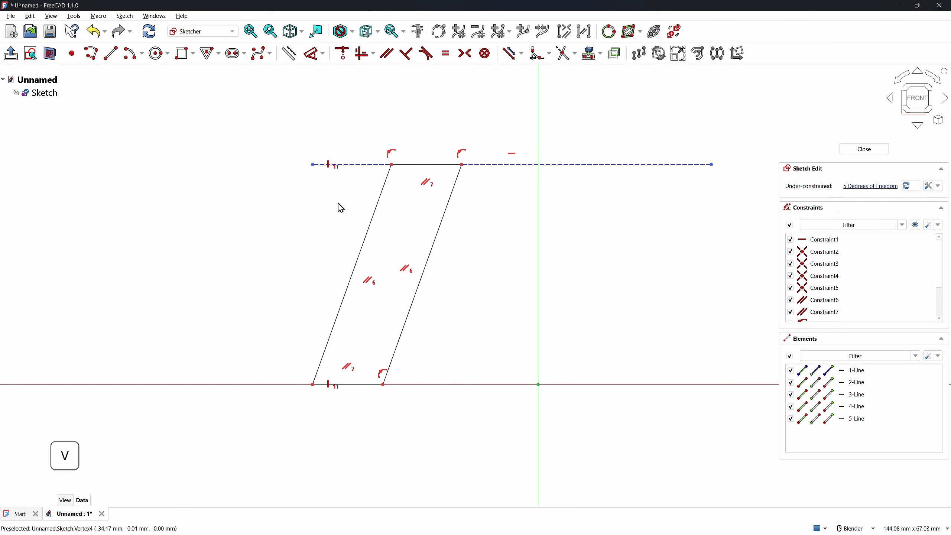
pyautogui.click(313, 165)
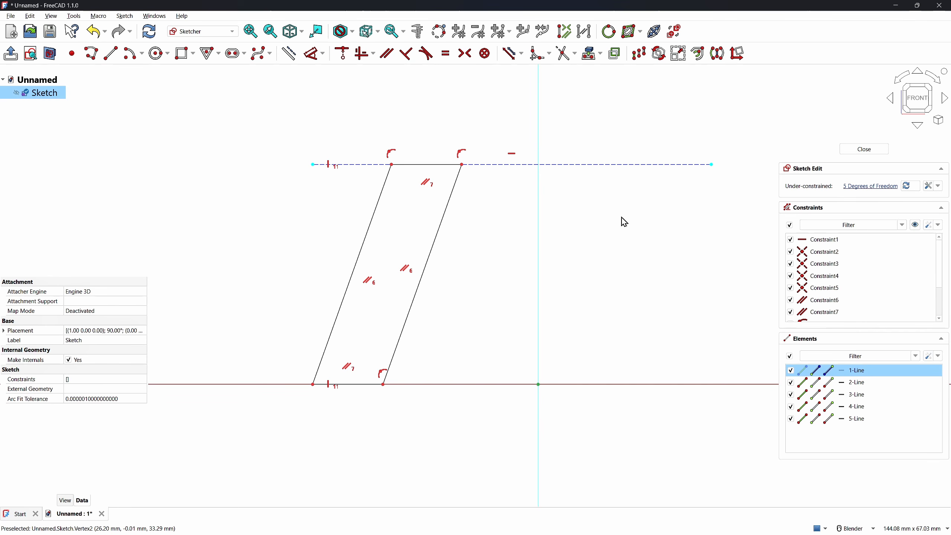
pyautogui.press('s')
# Dimension the distance between the slanted leg edges as 20 mm
pyautogui.press('d')
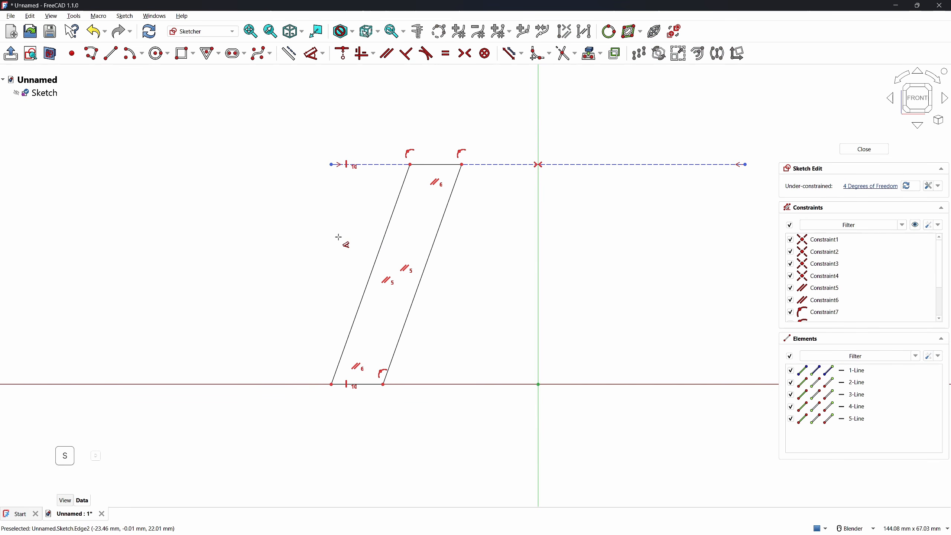
pyautogui.click(395, 209)
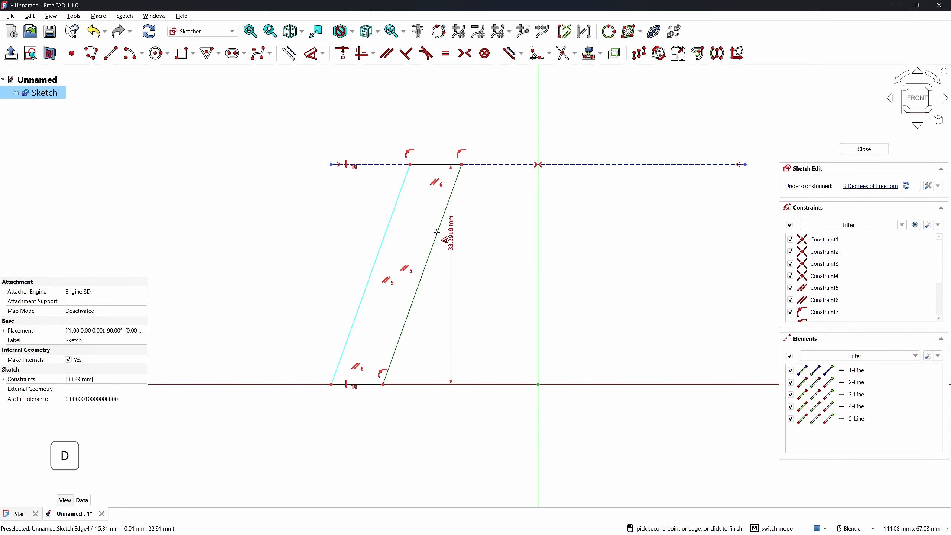
pyautogui.click(437, 235)
pyautogui.click(474, 245)
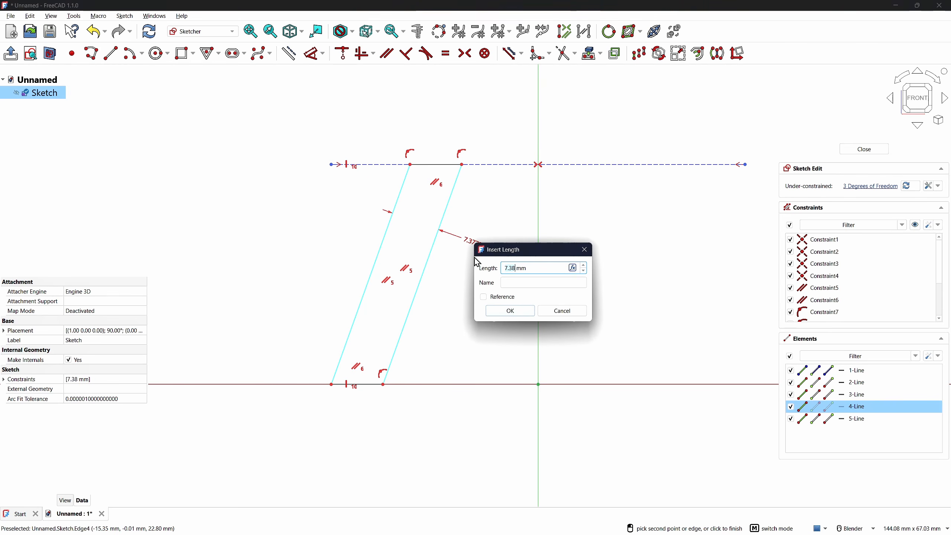
pyautogui.write('20')
pyautogui.press('Return')
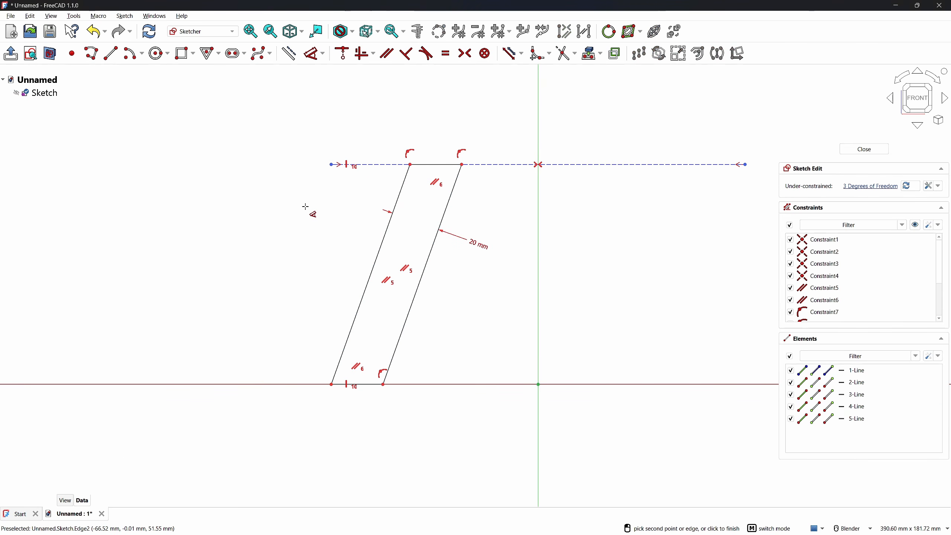
# Set the sketch height to 80 mm and the top line length to 168 mm
pyautogui.click(332, 165)
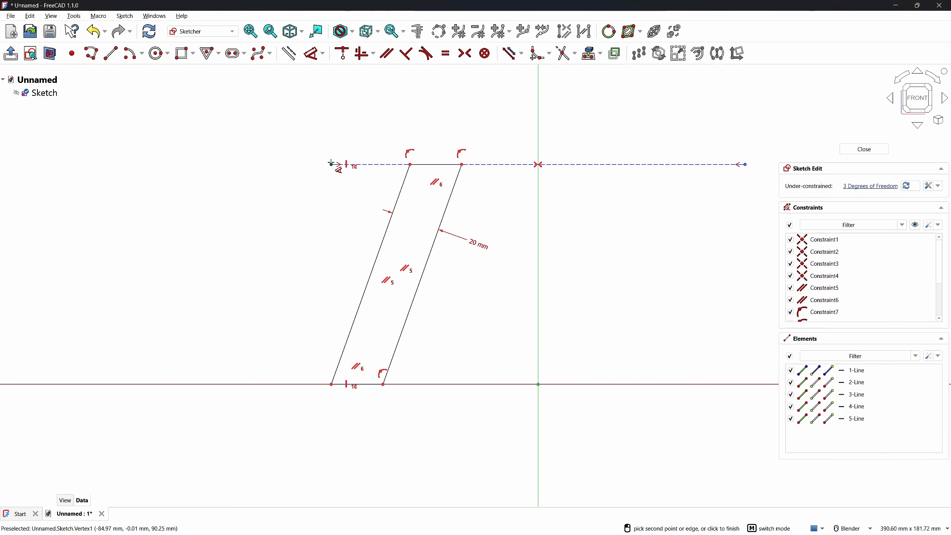
pyautogui.click(282, 231)
pyautogui.write('80')
pyautogui.press('Return')
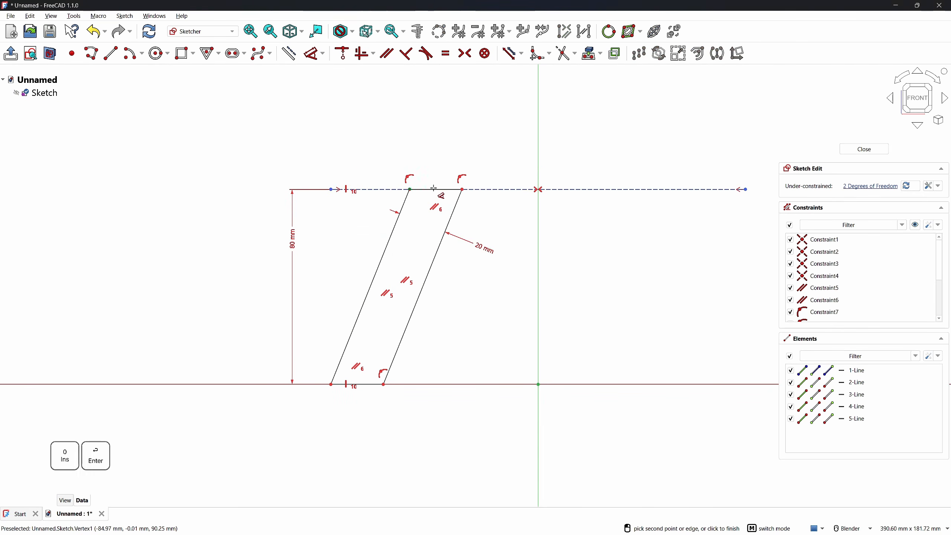
pyautogui.click(496, 186)
pyautogui.click(483, 128)
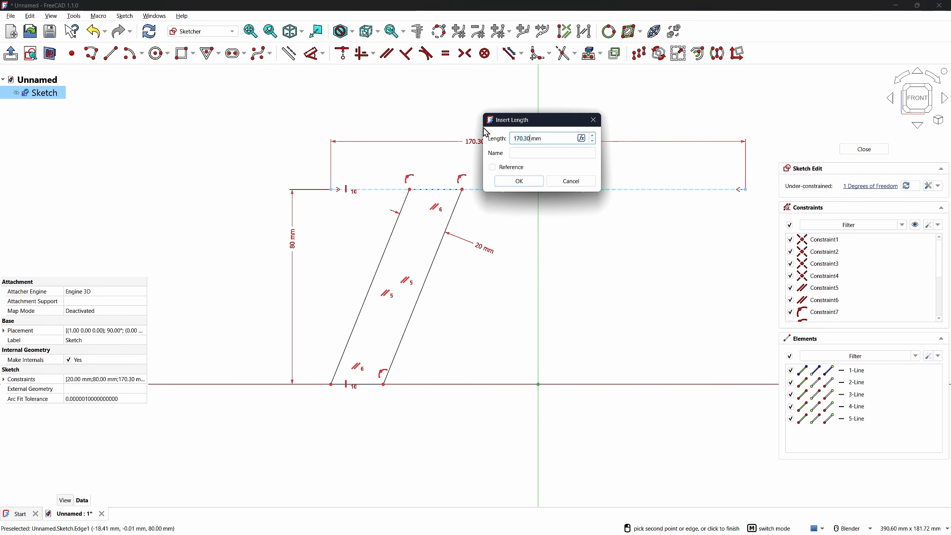
pyautogui.write('168')
pyautogui.press('Return')
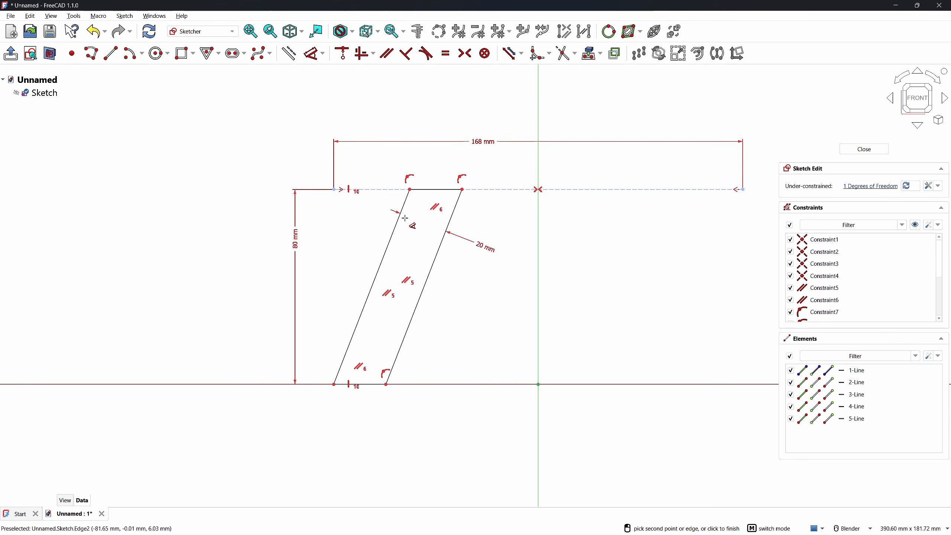
# Set a 20 mm horizontal inset from the top line's end to the leg, then close the sketch
pyautogui.click(409, 188)
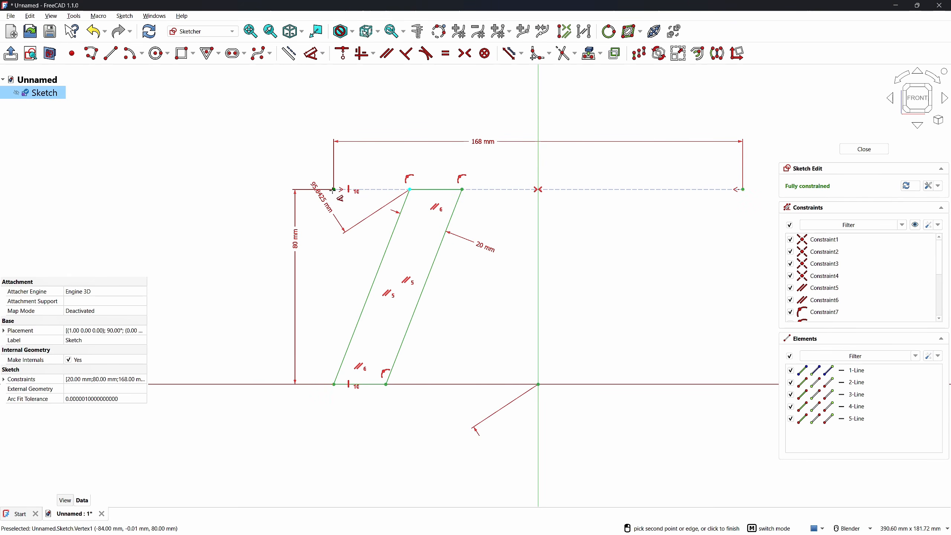
pyautogui.click(334, 190)
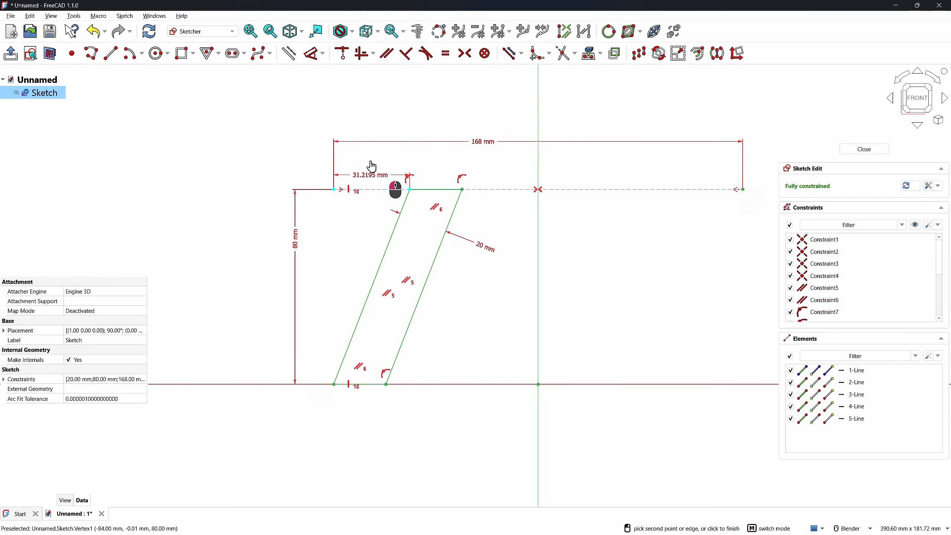
pyautogui.click(369, 162)
pyautogui.write('20')
pyautogui.press('Return')
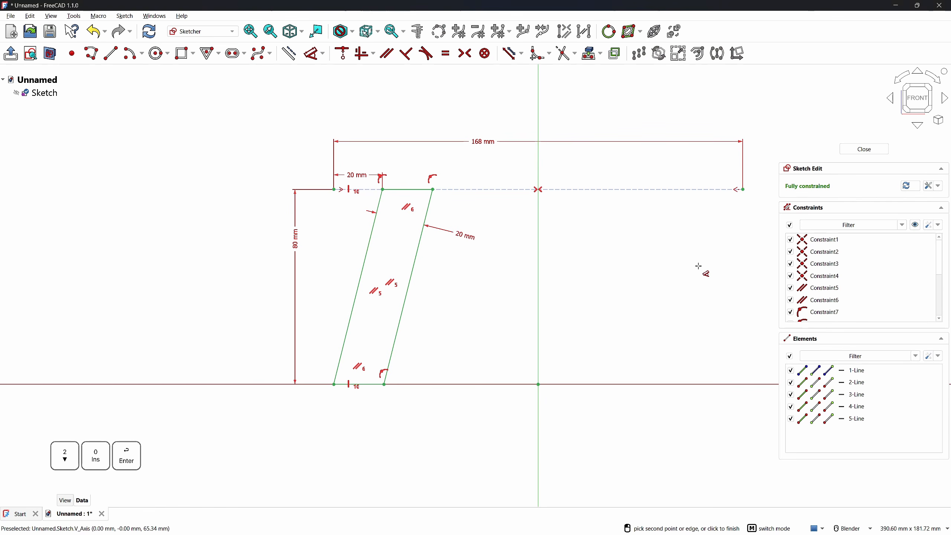
pyautogui.click(869, 149)
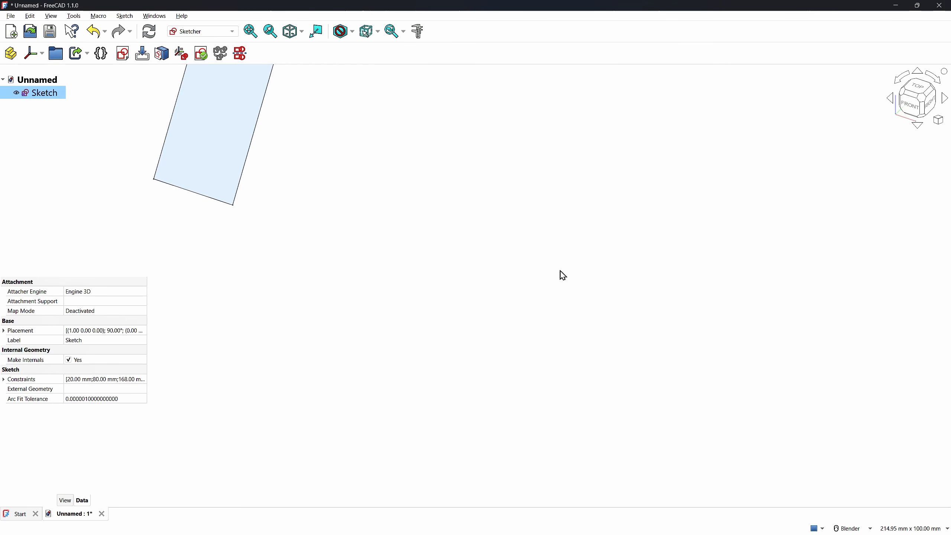
# Reset the view and create a new sketch on the YZ-plane
pyautogui.press('KP_0')
pyautogui.press('KP_Decimal')
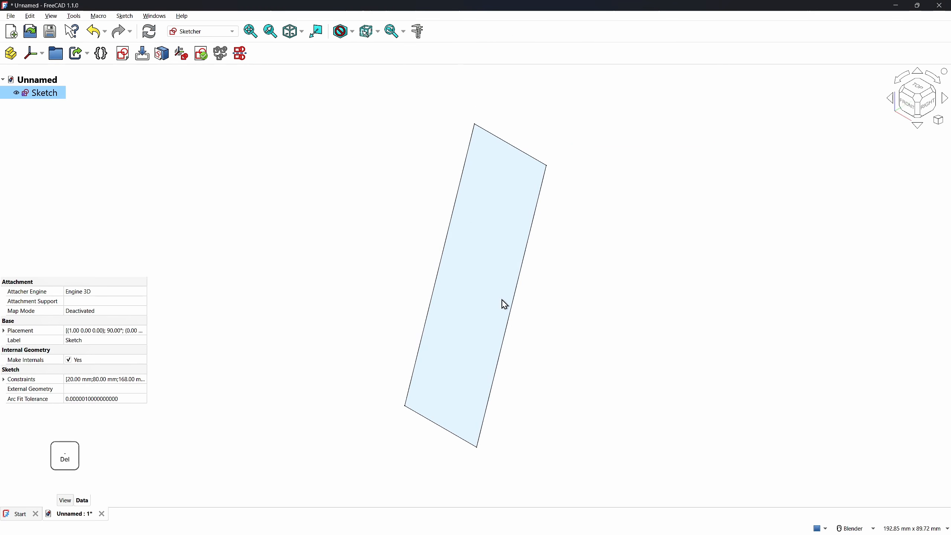
pyautogui.click(322, 244)
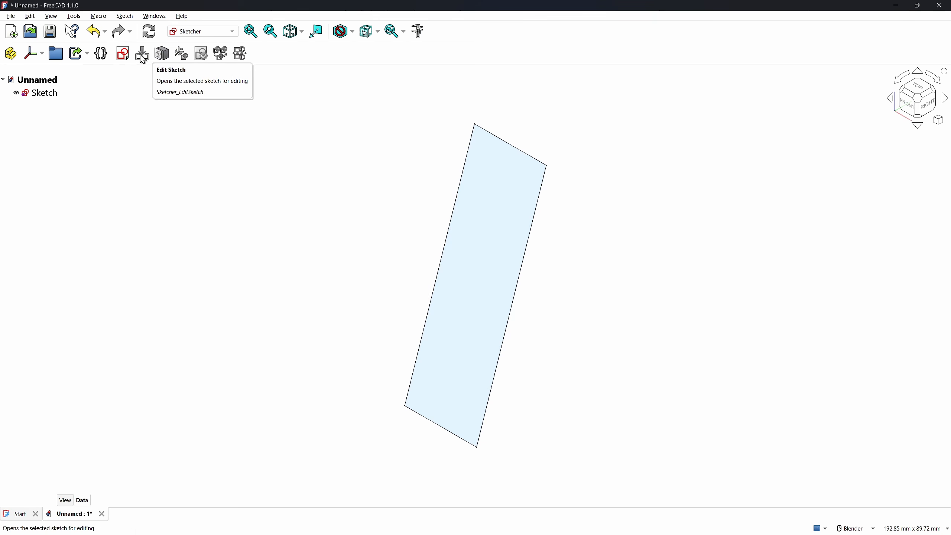
pyautogui.click(126, 54)
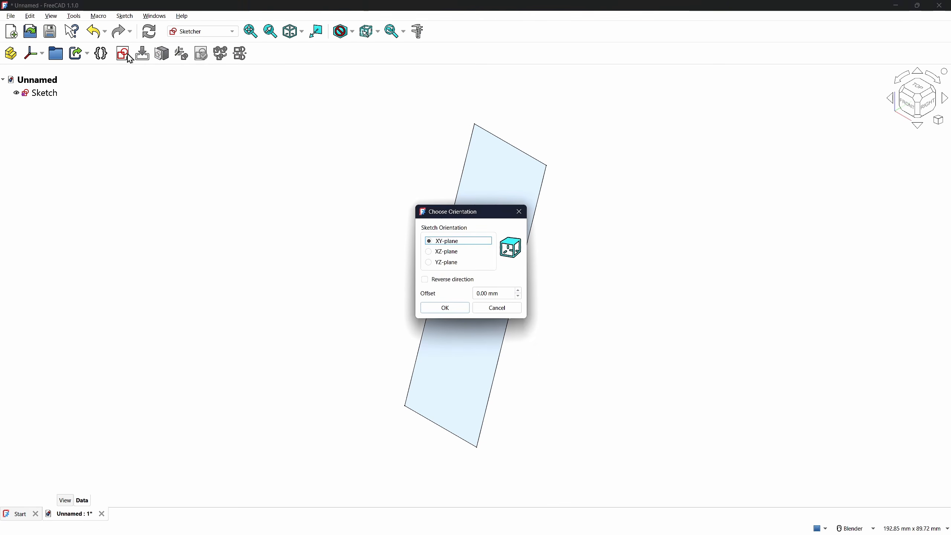
pyautogui.click(448, 264)
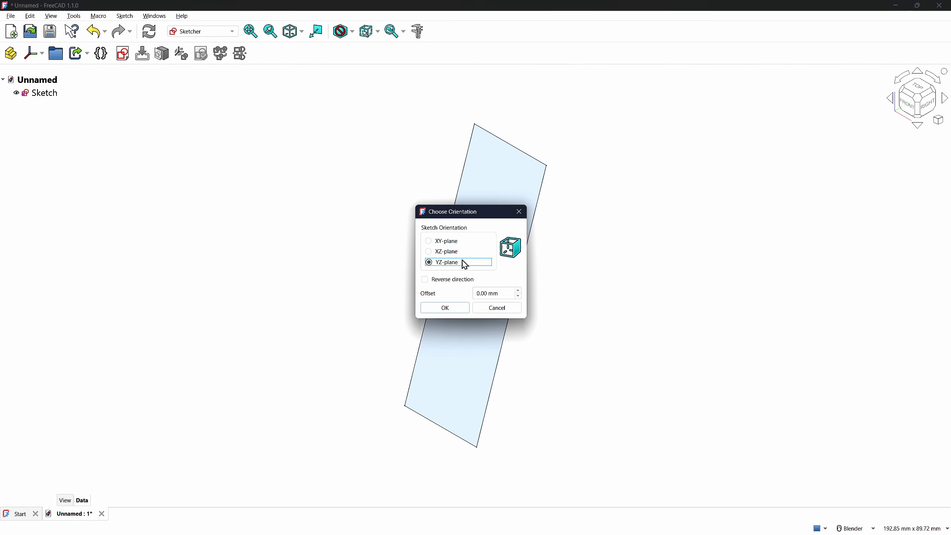
pyautogui.click(445, 308)
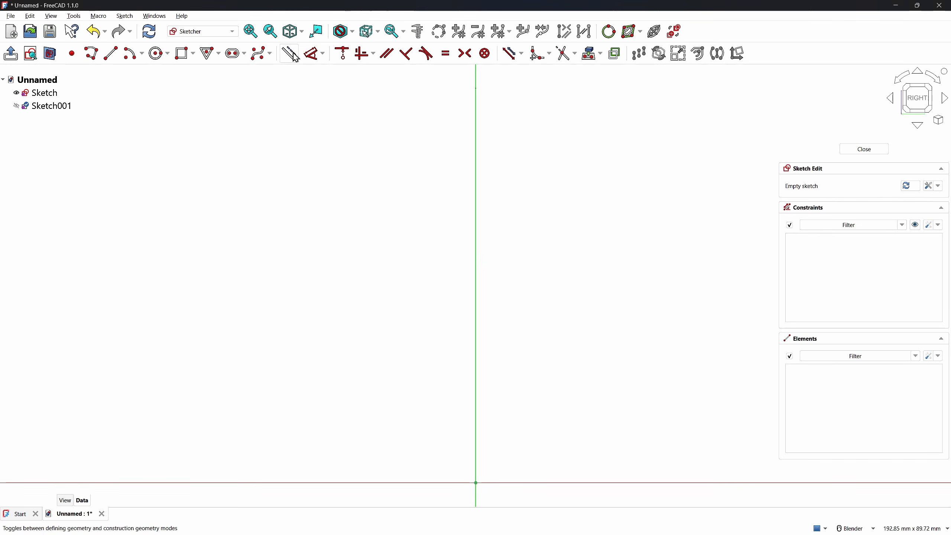
# Draw a 120 mm horizontal line starting left of the vertical axis
pyautogui.click(110, 54)
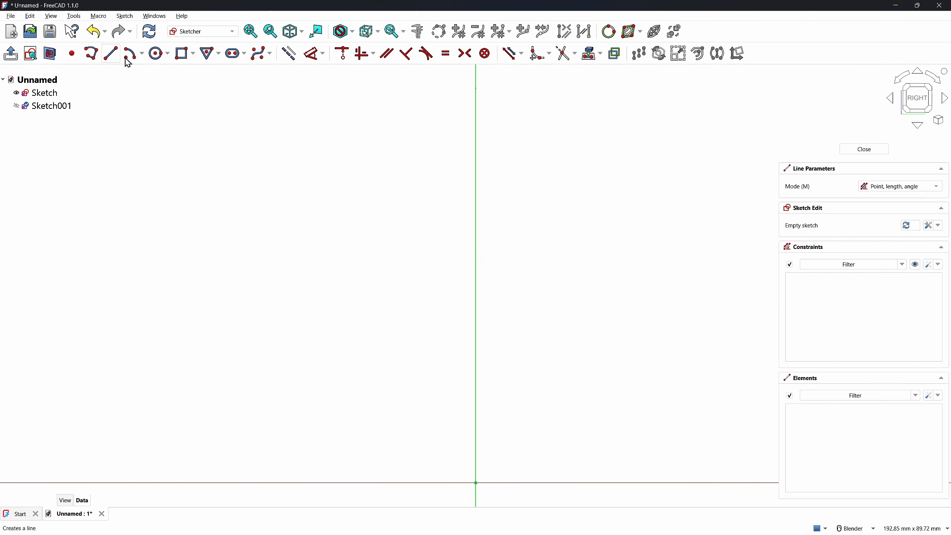
pyautogui.click(325, 146)
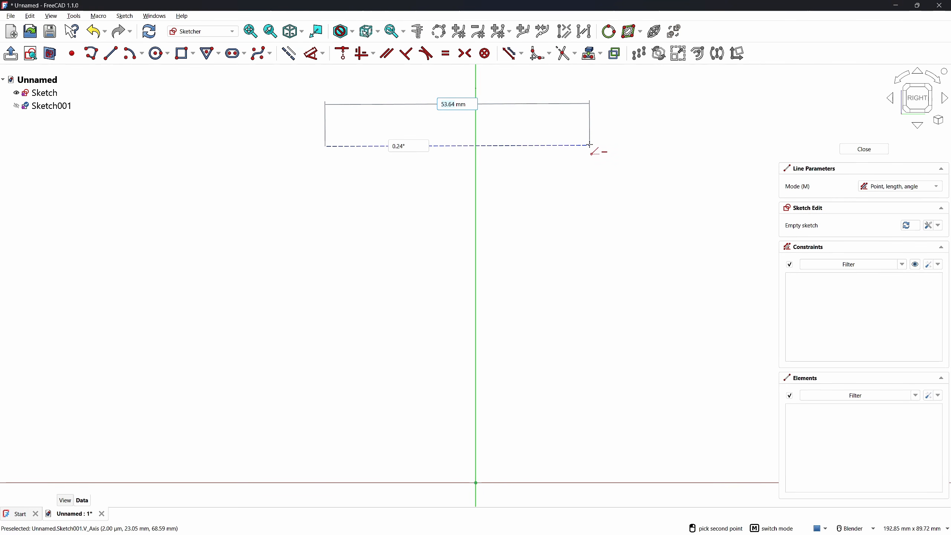
pyautogui.write('120')
pyautogui.press('Return')
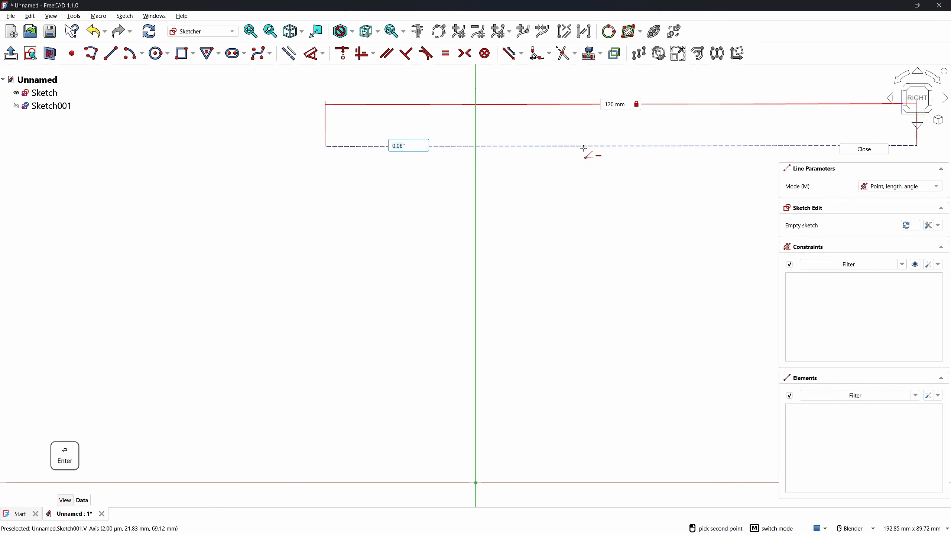
pyautogui.press('Return')
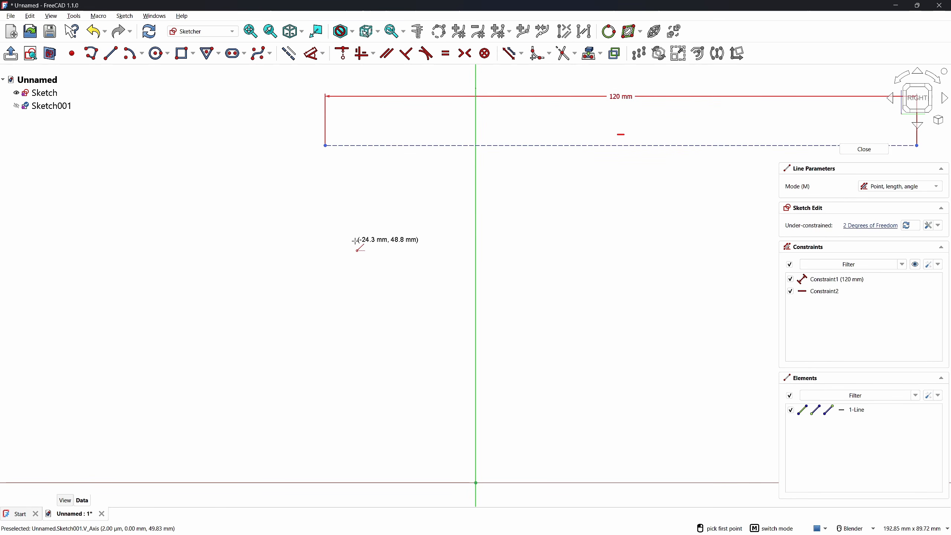
pyautogui.scroll(-3, 348, 245)
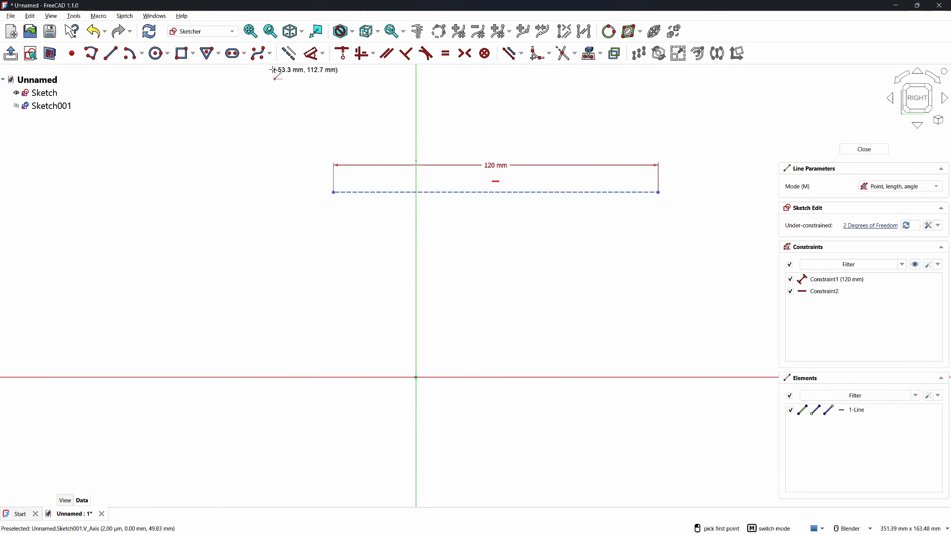
# Draw a slanted three-corner rectangle from the 120 mm line down to the horizontal axis
pyautogui.click(183, 53)
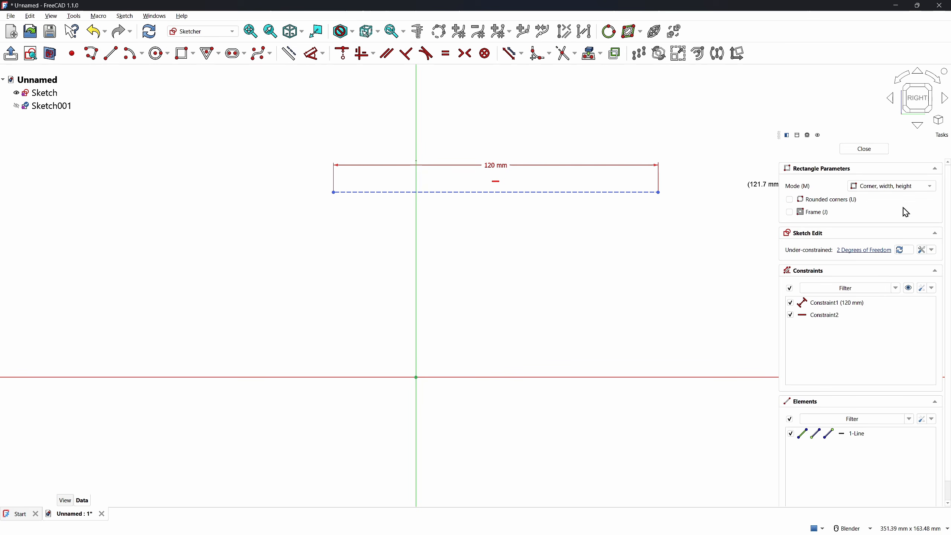
pyautogui.click(894, 187)
pyautogui.click(884, 208)
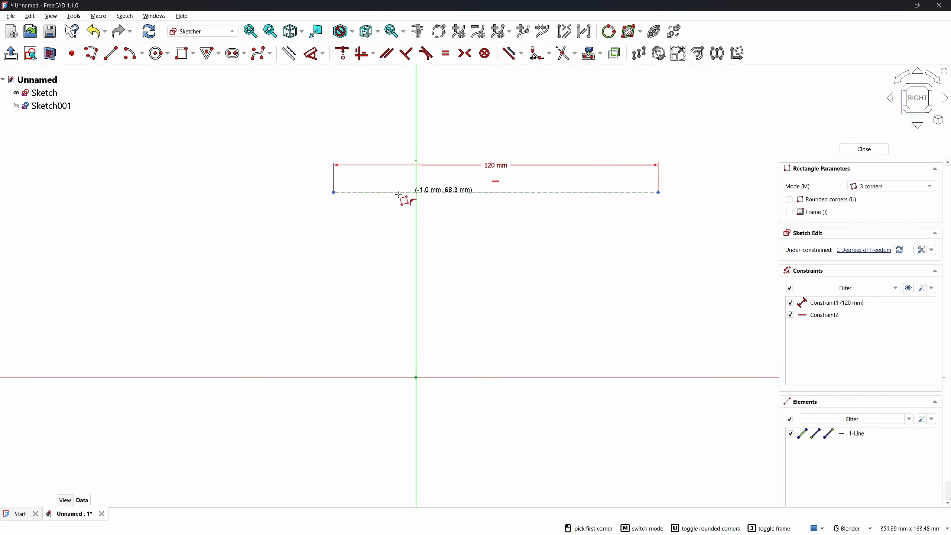
pyautogui.click(360, 192)
pyautogui.click(402, 193)
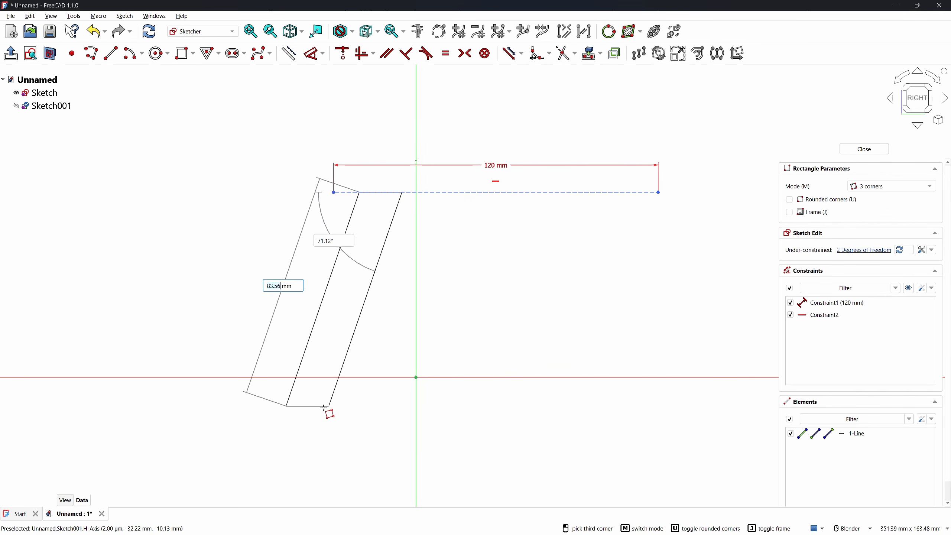
pyautogui.click(314, 377)
pyautogui.rightClick(210, 286)
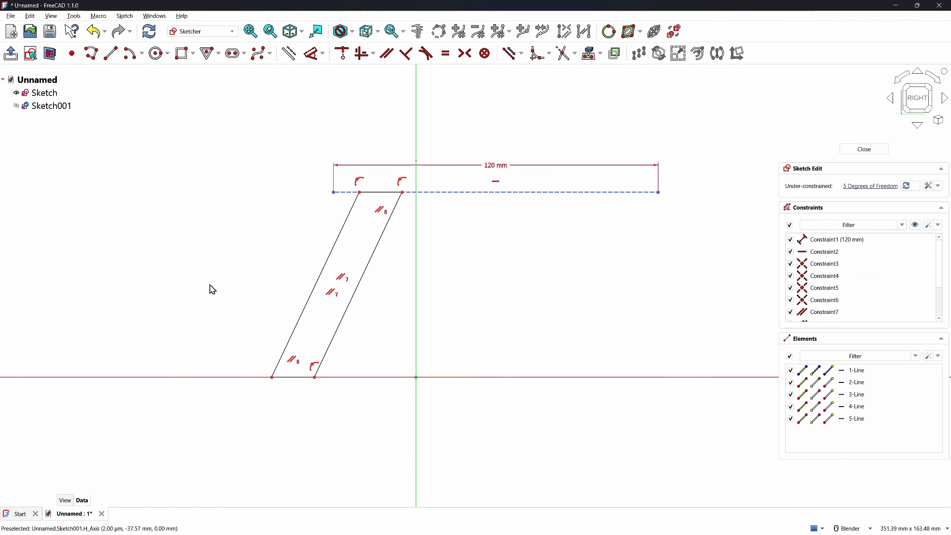
# Centre the 120 mm line symmetrically and set a 15 mm offset to the leg's top-left corner
pyautogui.click(335, 192)
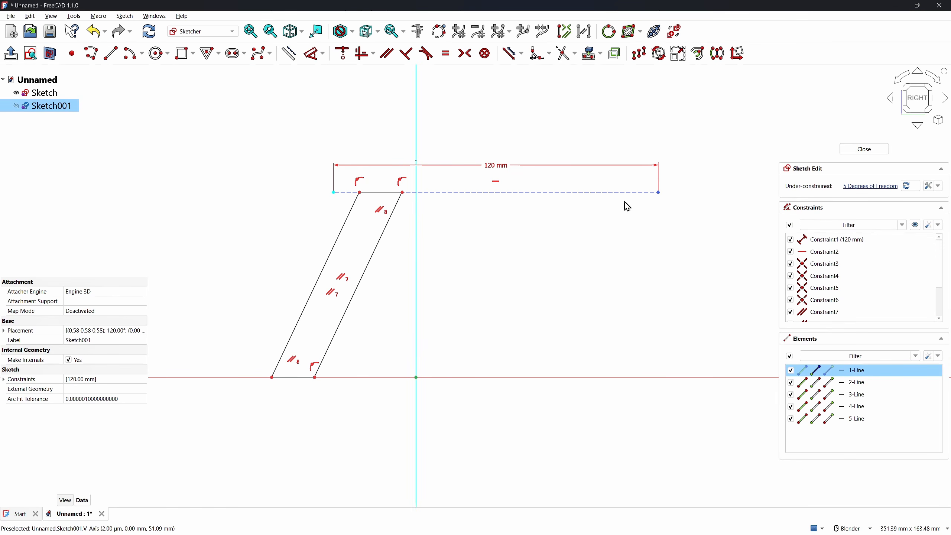
pyautogui.press('s')
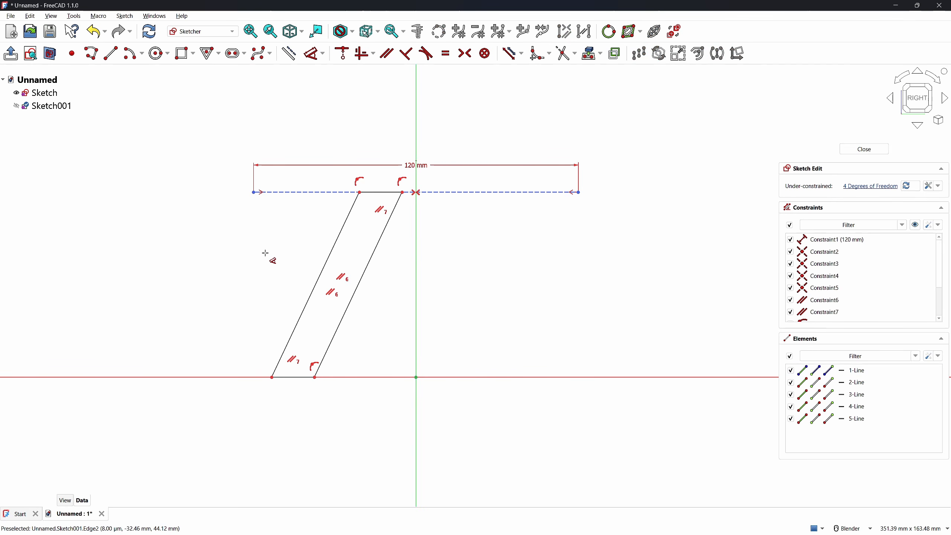
pyautogui.press('d')
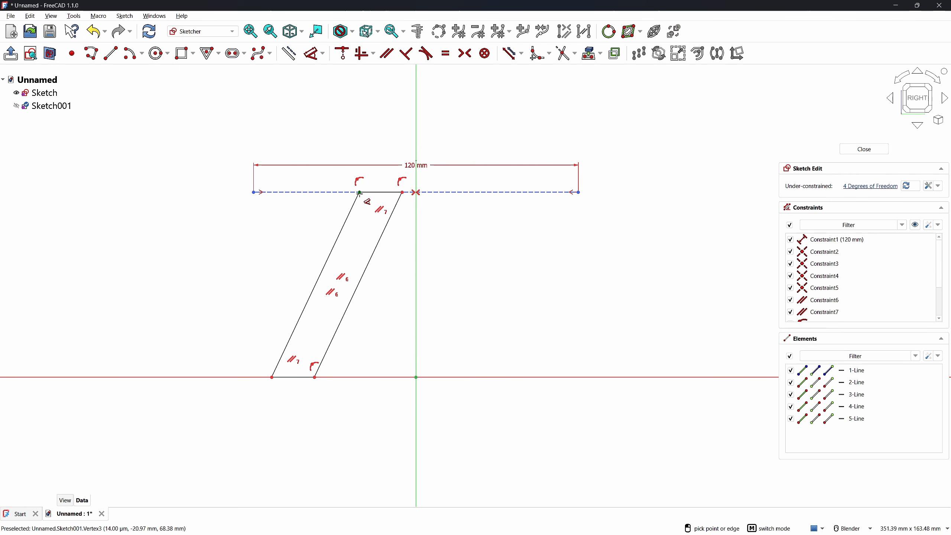
pyautogui.click(360, 192)
pyautogui.click(253, 192)
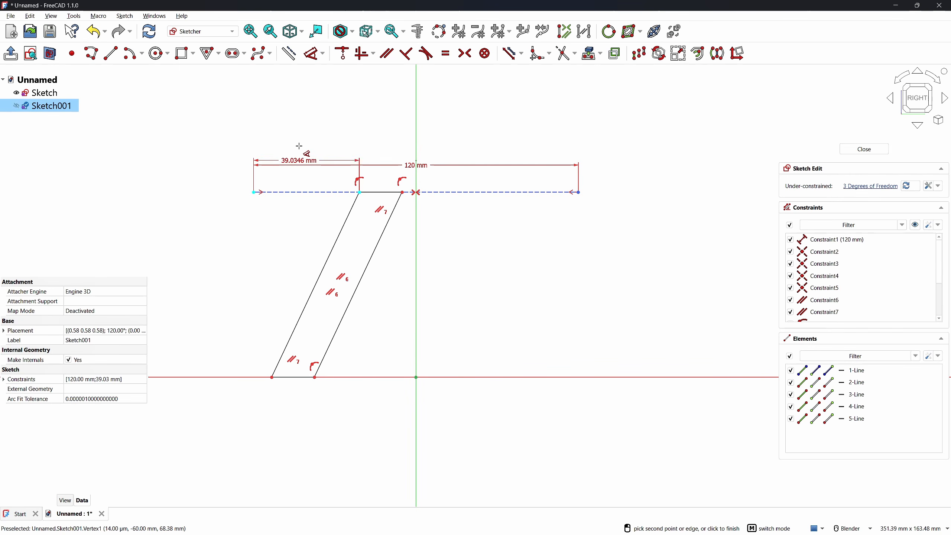
pyautogui.click(296, 149)
pyautogui.write('1')
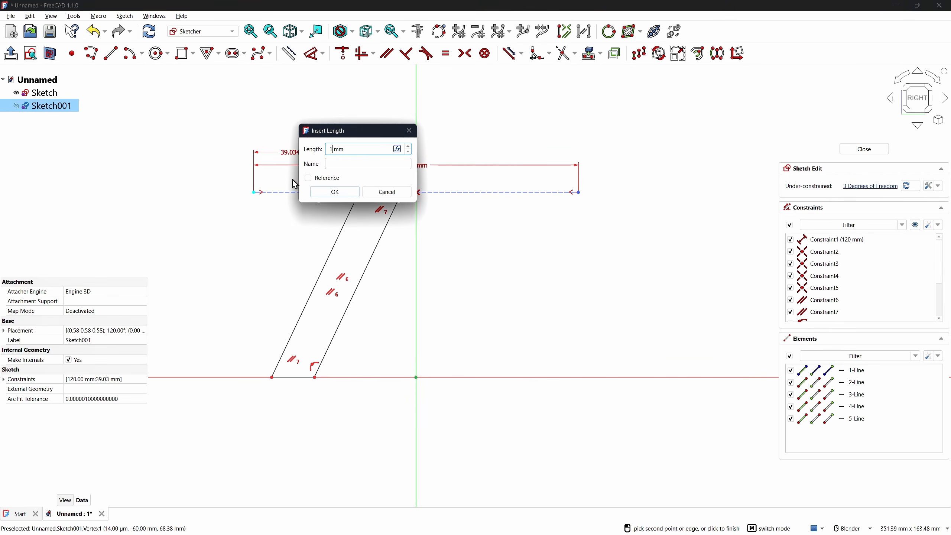
pyautogui.write('5')
pyautogui.press('Return')
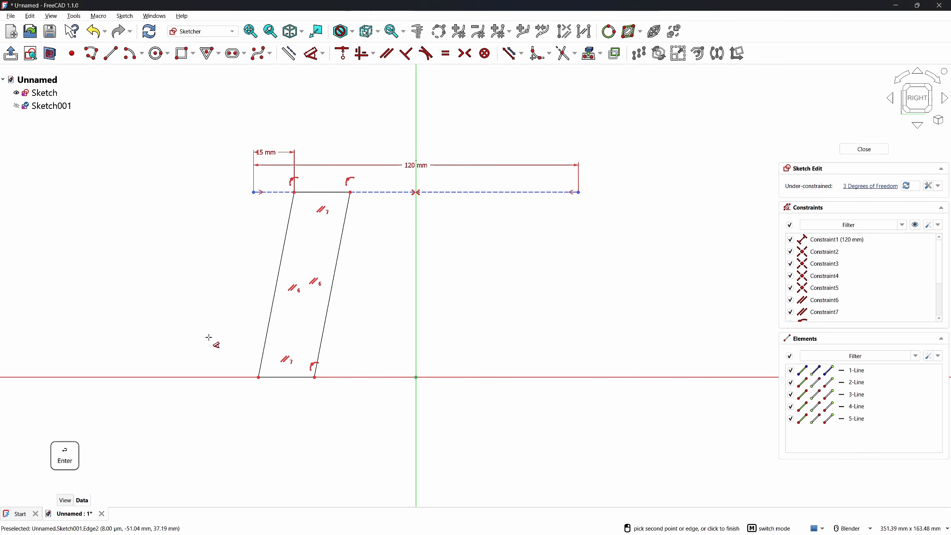
# Move the leg's bottom-left corner left and fix it 10 mm from the line's end
pyautogui.moveTo(258, 377); pyautogui.dragTo(219, 377)
pyautogui.press('d')
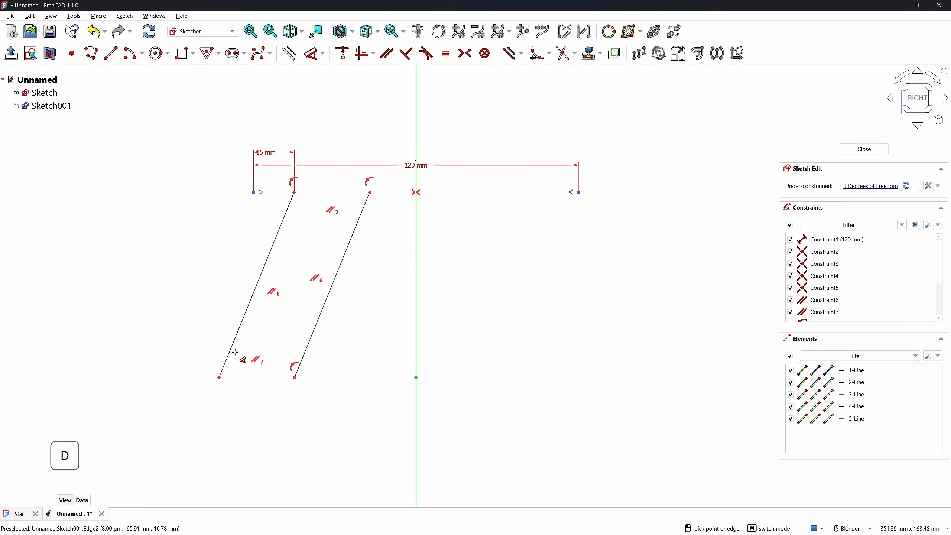
pyautogui.click(219, 377)
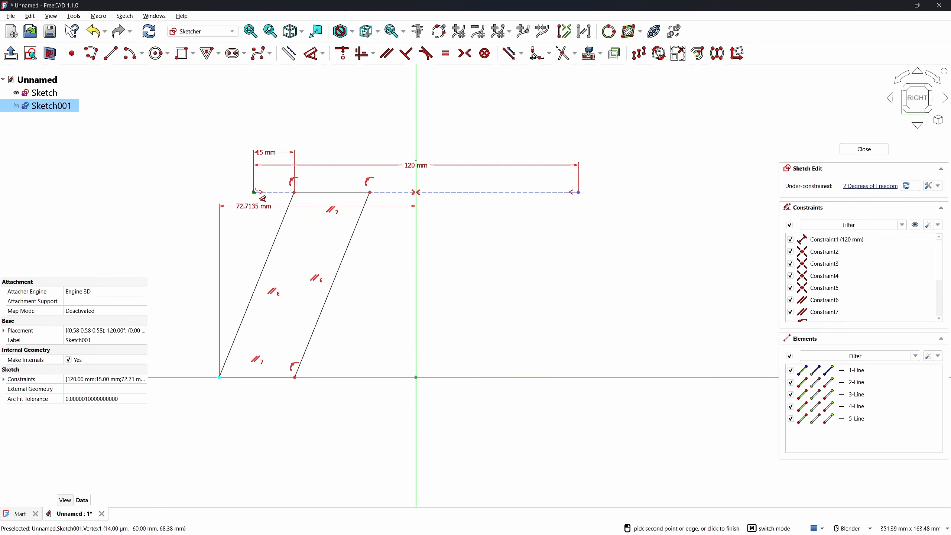
pyautogui.click(253, 192)
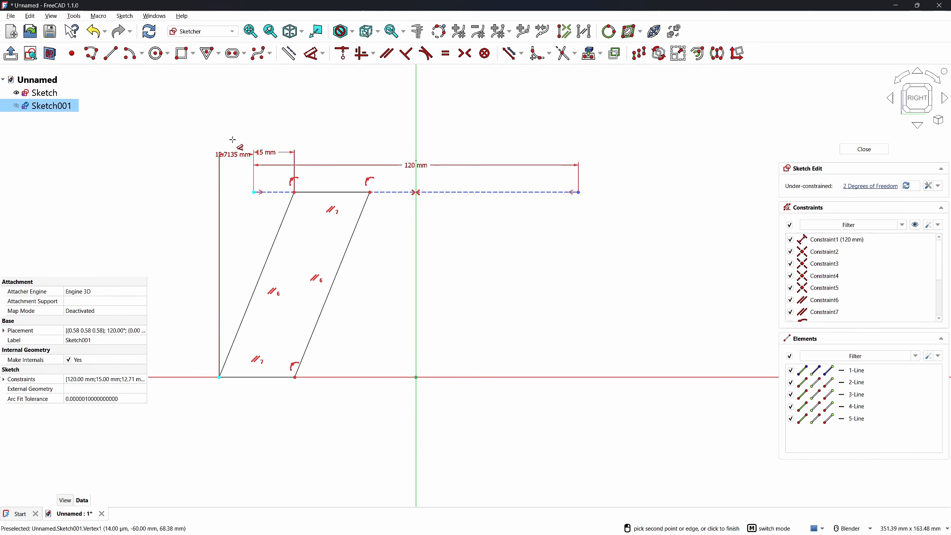
pyautogui.click(230, 141)
pyautogui.write('10')
pyautogui.press('Return')
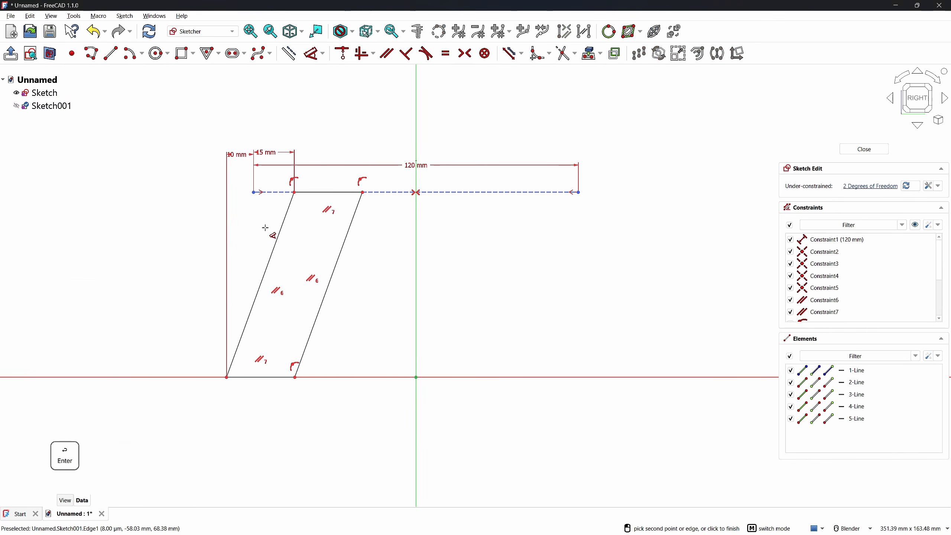
# Set the leg width to 20 mm and its height to 80 mm
pyautogui.click(334, 264)
pyautogui.click(335, 264)
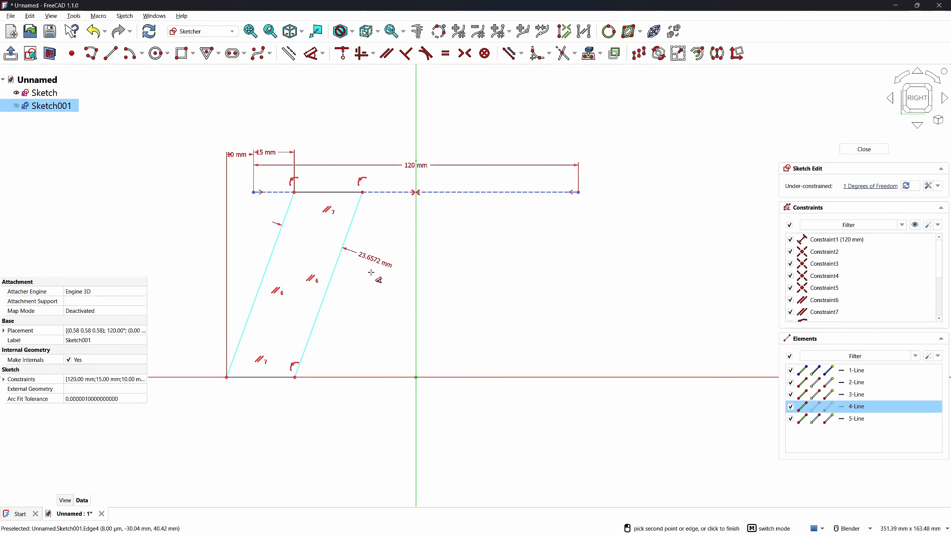
pyautogui.click(375, 280)
pyautogui.write('20')
pyautogui.press('Return')
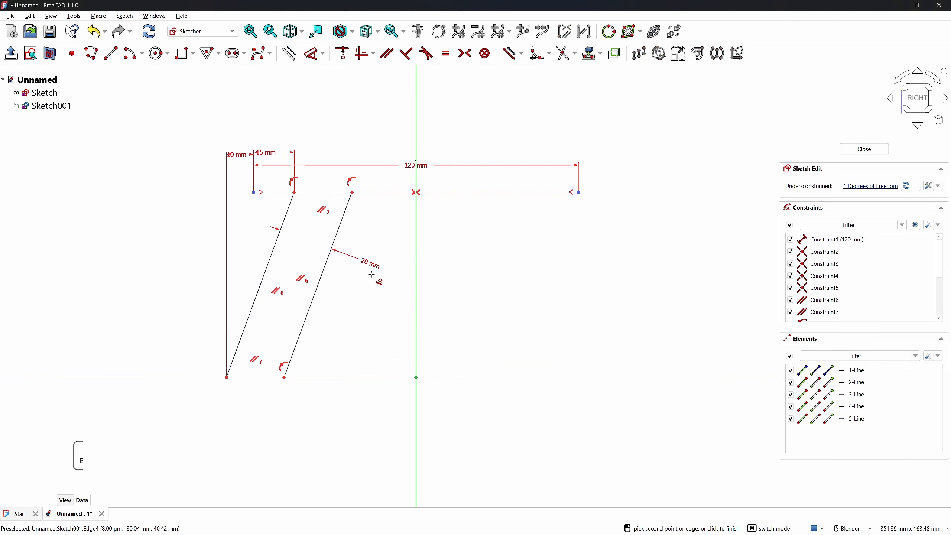
pyautogui.click(580, 193)
pyautogui.click(616, 215)
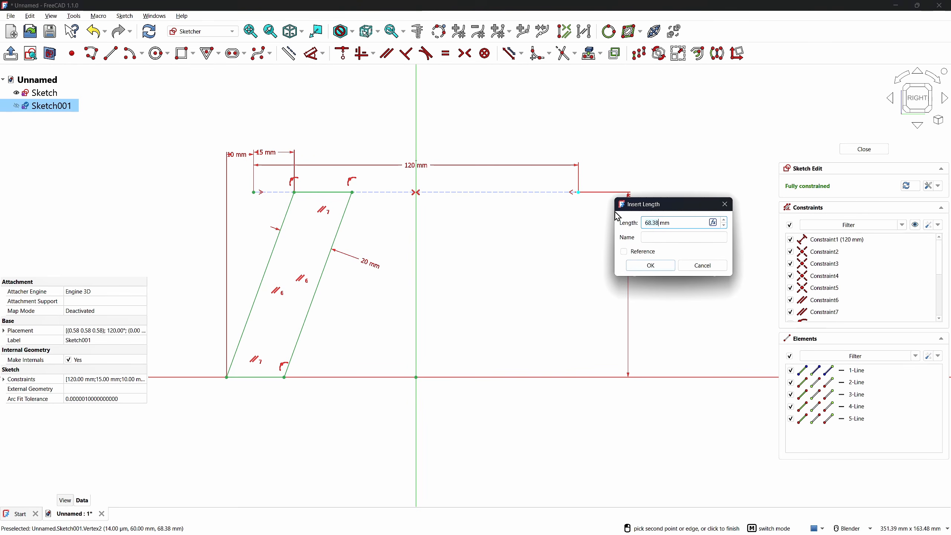
pyautogui.write('80')
pyautogui.press('Return')
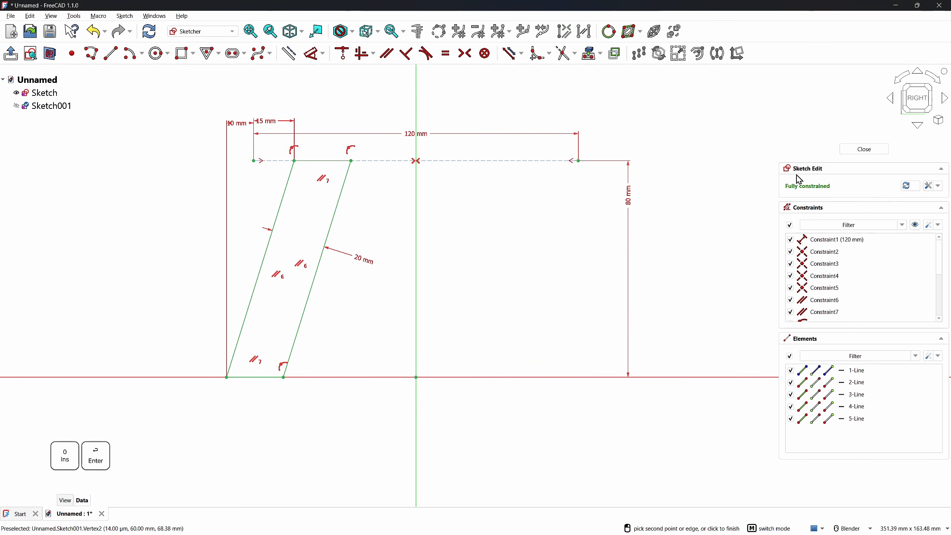
# Close the leg sketch and create a new body in Part Design
pyautogui.click(881, 149)
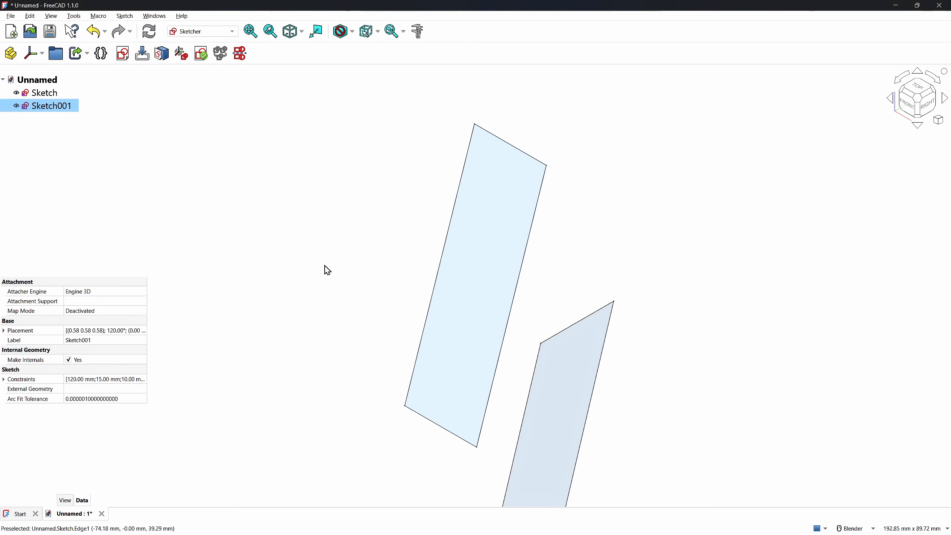
pyautogui.press('Delete')
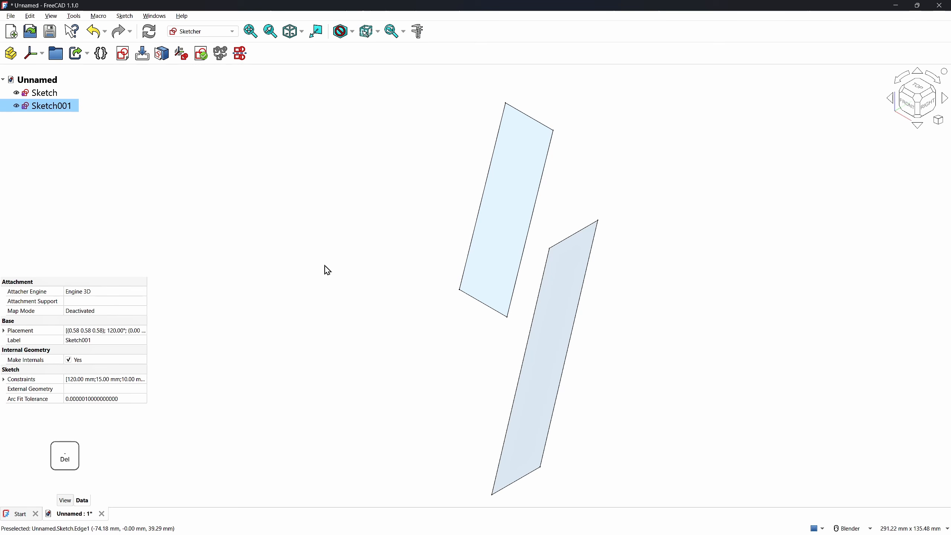
pyautogui.click(326, 267)
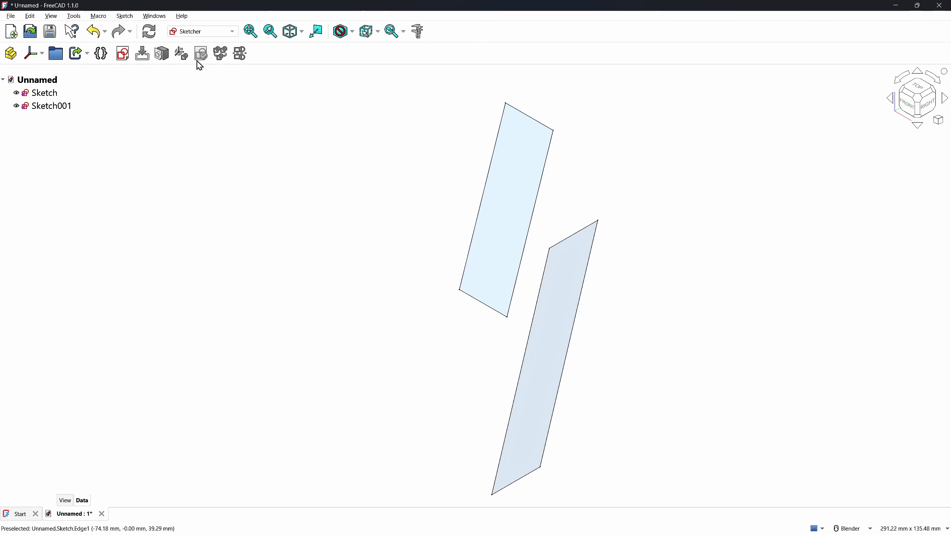
pyautogui.click(192, 33)
pyautogui.click(188, 45)
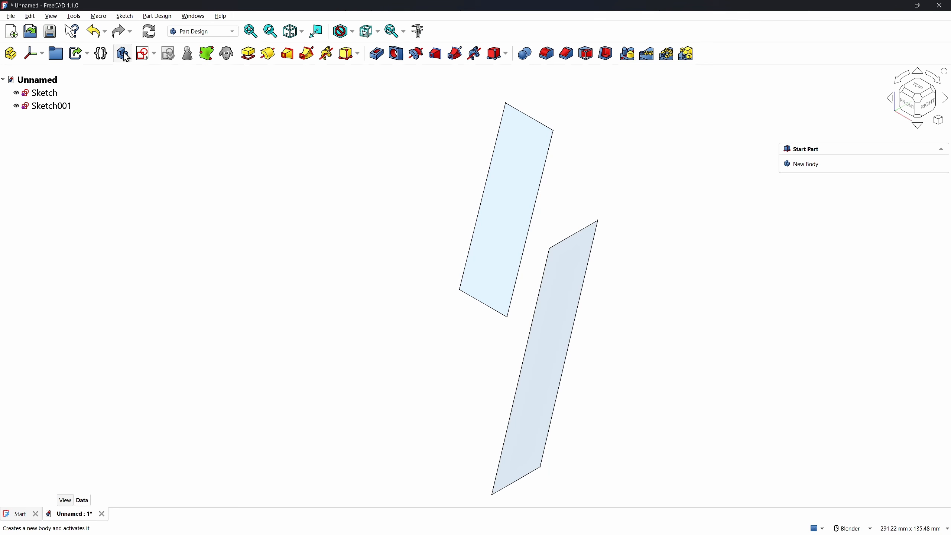
pyautogui.click(124, 56)
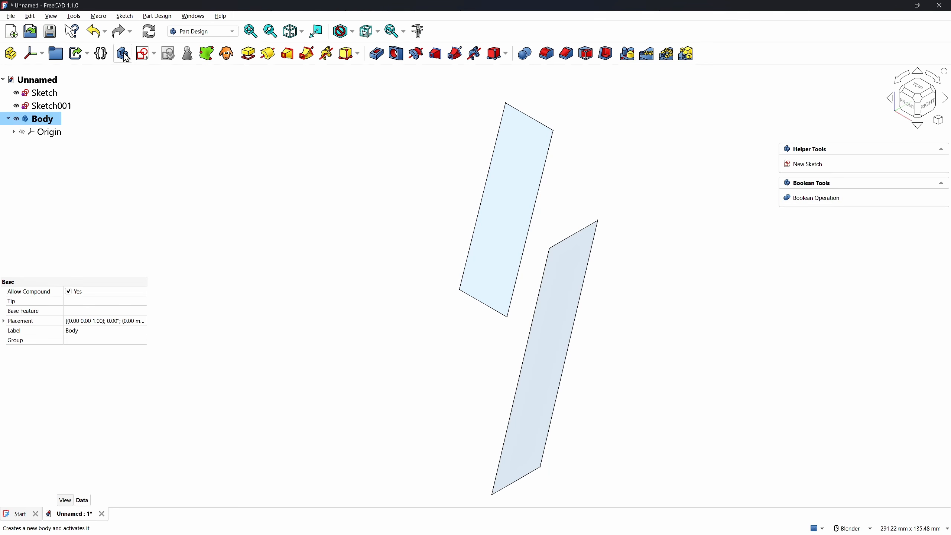
pyautogui.click(215, 134)
# Add a datum plane attached to the XY-plane with an 80 mm Z offset
pyautogui.click(45, 56)
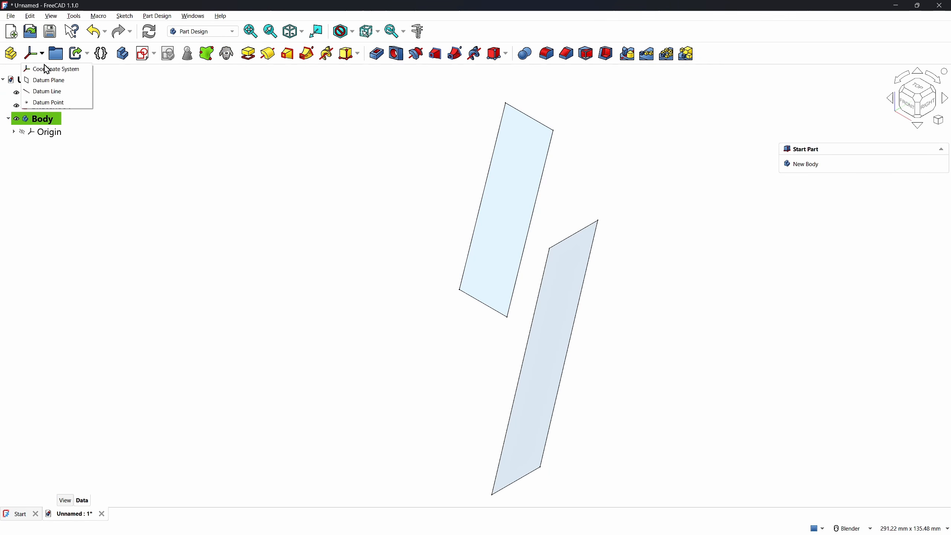
pyautogui.click(49, 80)
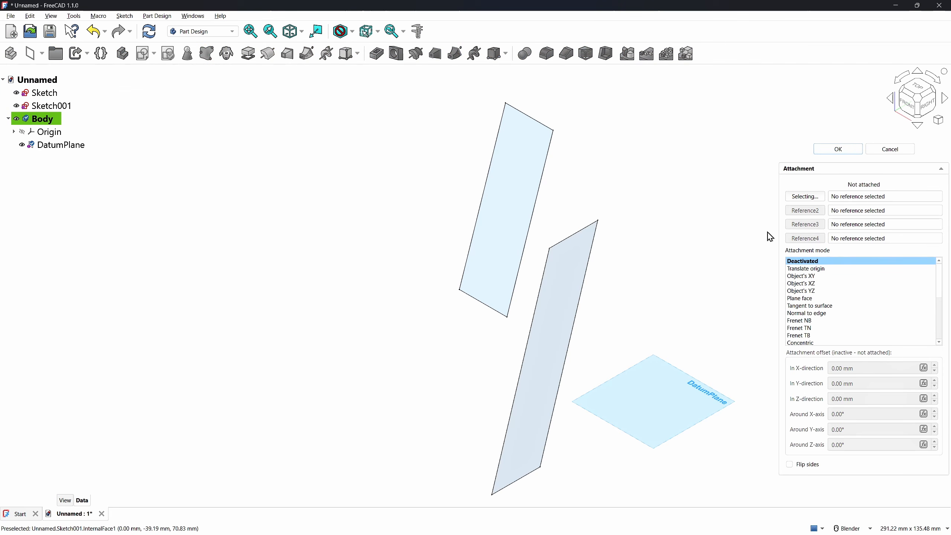
pyautogui.click(14, 132)
pyautogui.click(56, 184)
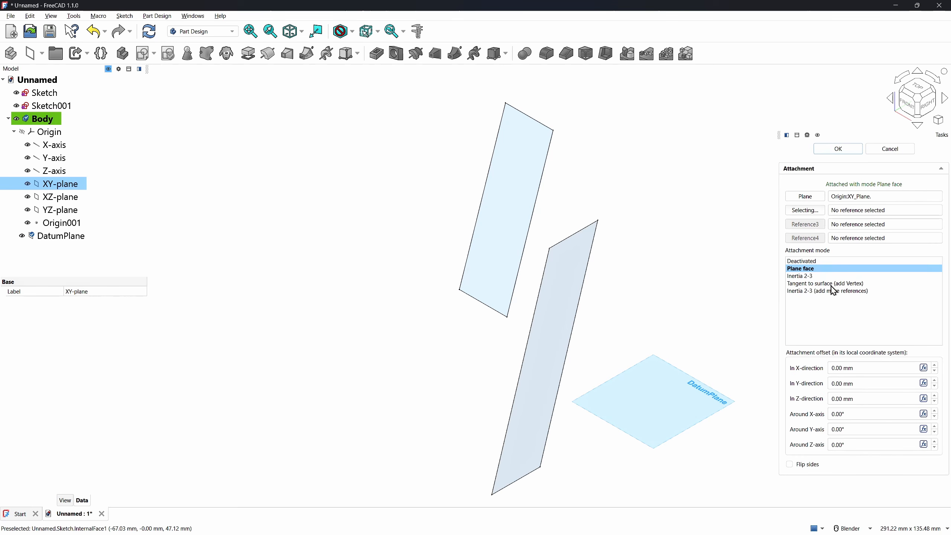
pyautogui.click(830, 397)
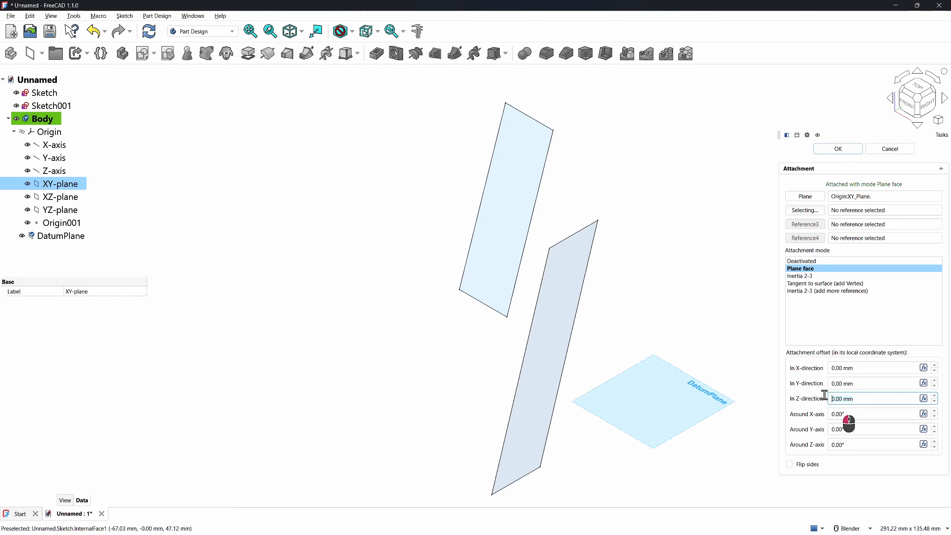
pyautogui.write('80')
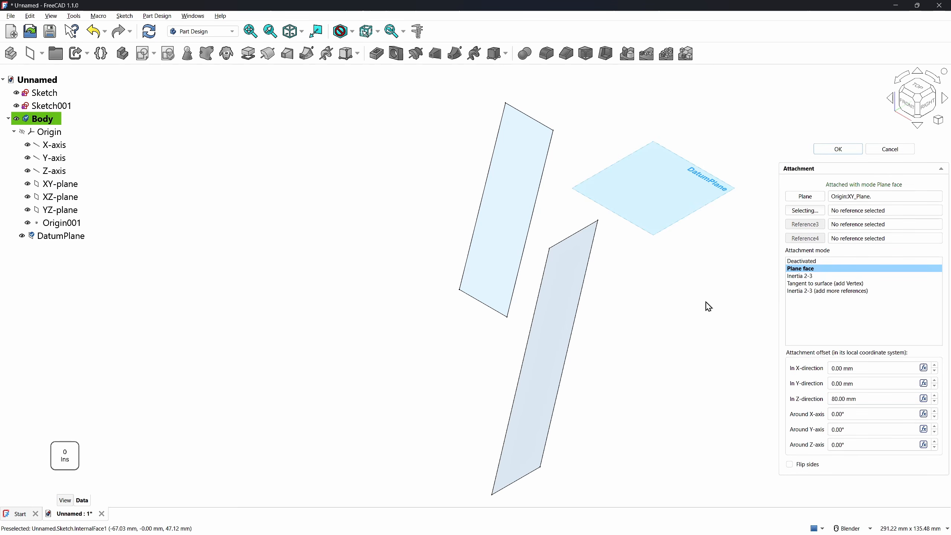
pyautogui.click(836, 150)
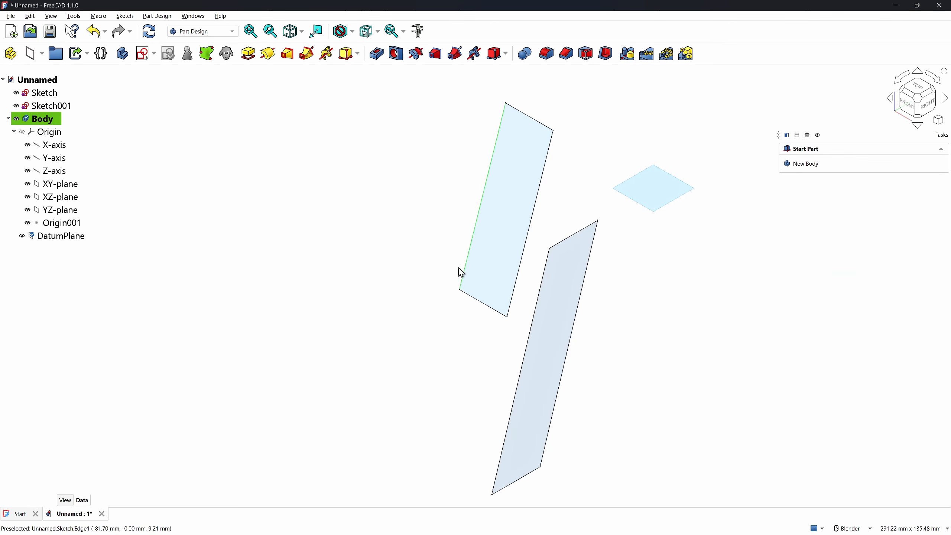
# Start a new sketch on the DatumPlane
pyautogui.click(13, 132)
pyautogui.click(56, 148)
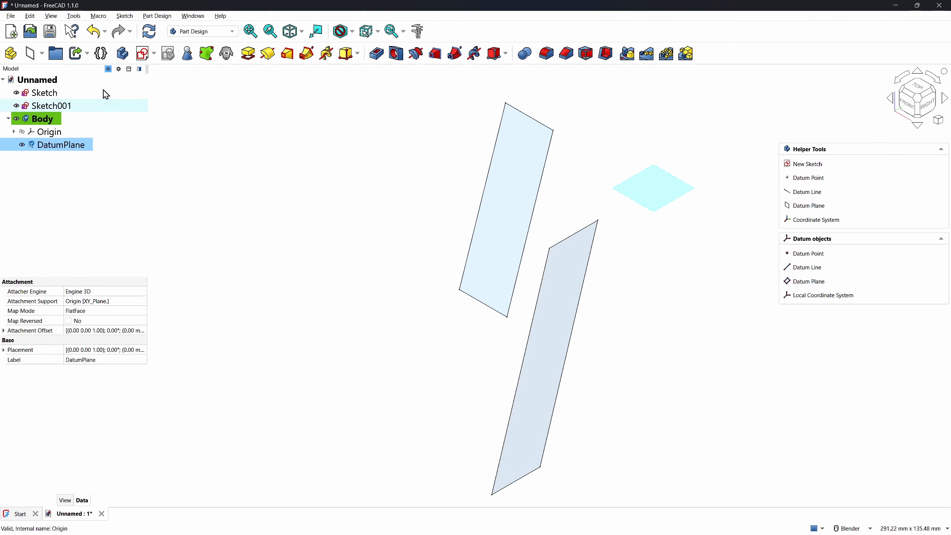
pyautogui.click(138, 54)
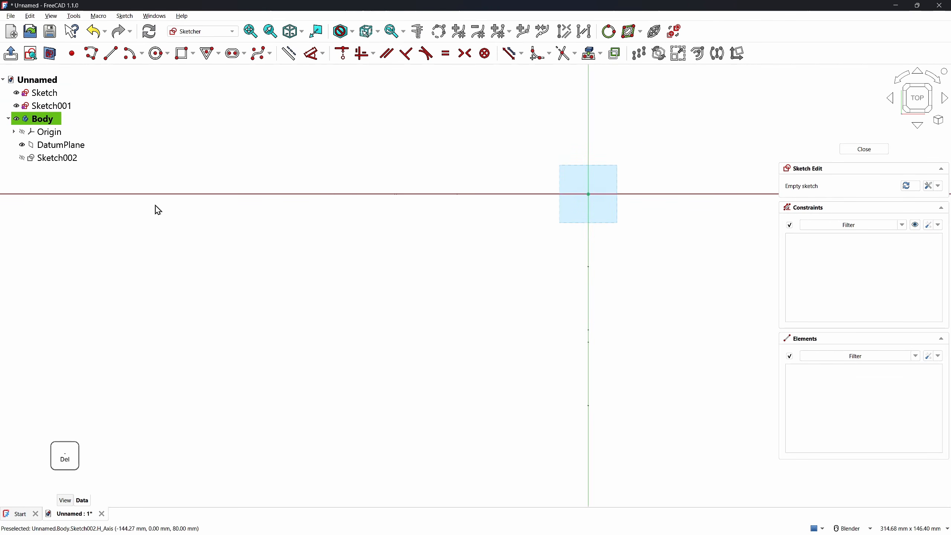
# Draw a 168 × 120 mm centred rectangle at the origin and close the sketch
pyautogui.scroll(-4, 443, 221)
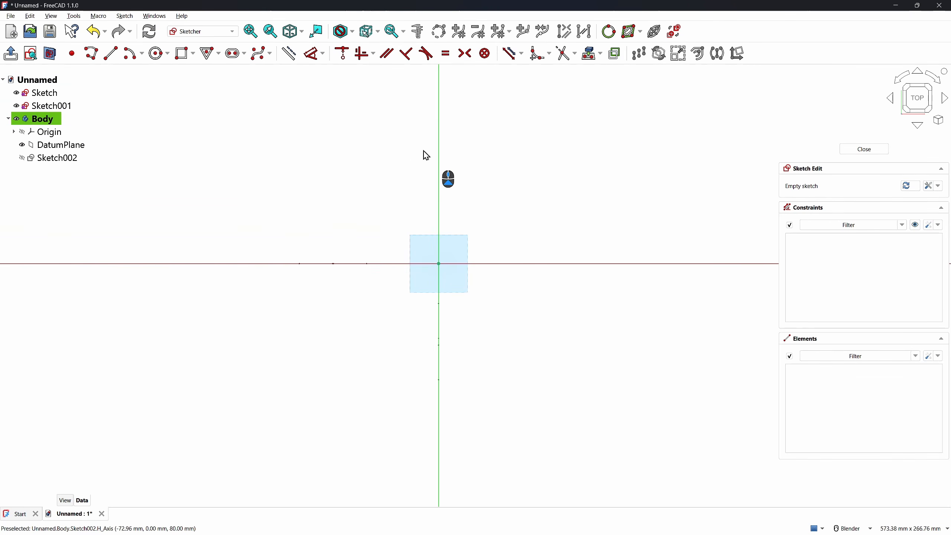
pyautogui.click(194, 58)
pyautogui.click(195, 79)
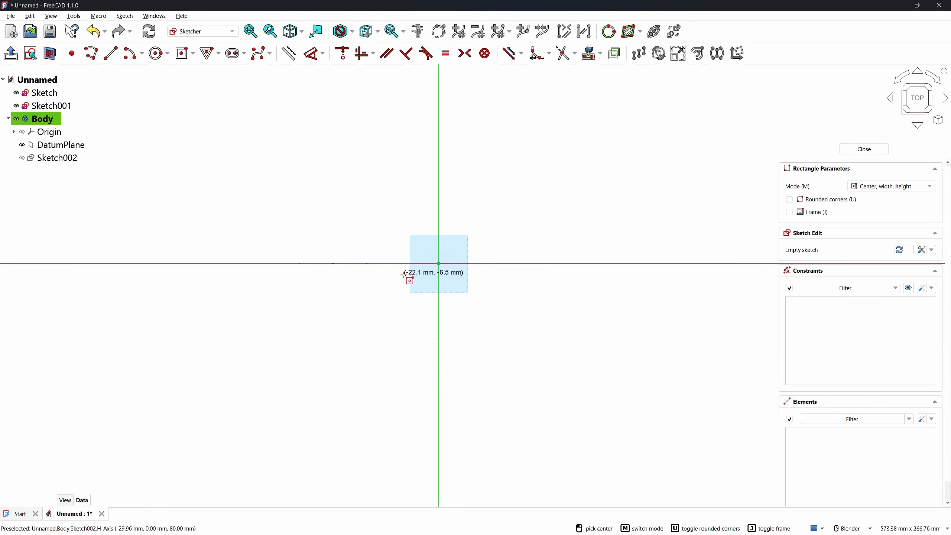
pyautogui.click(439, 264)
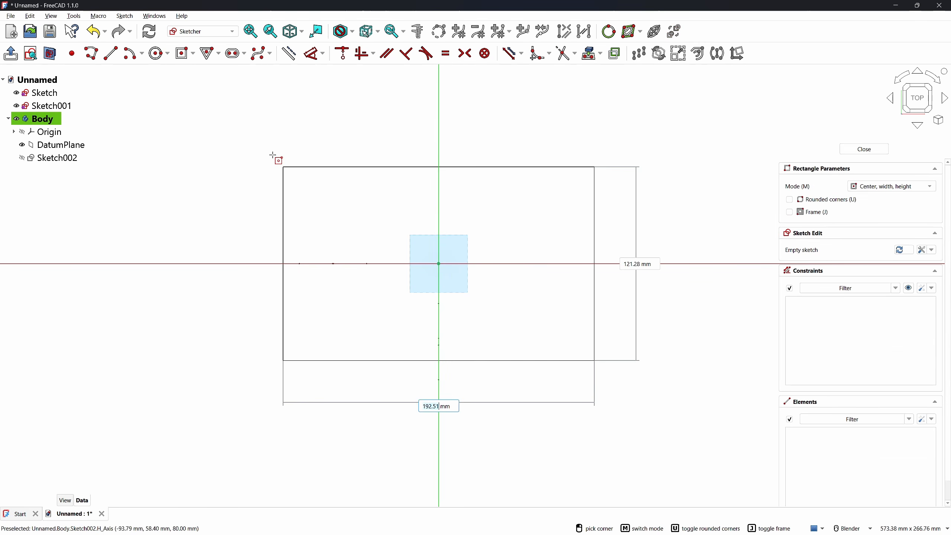
pyautogui.write('168')
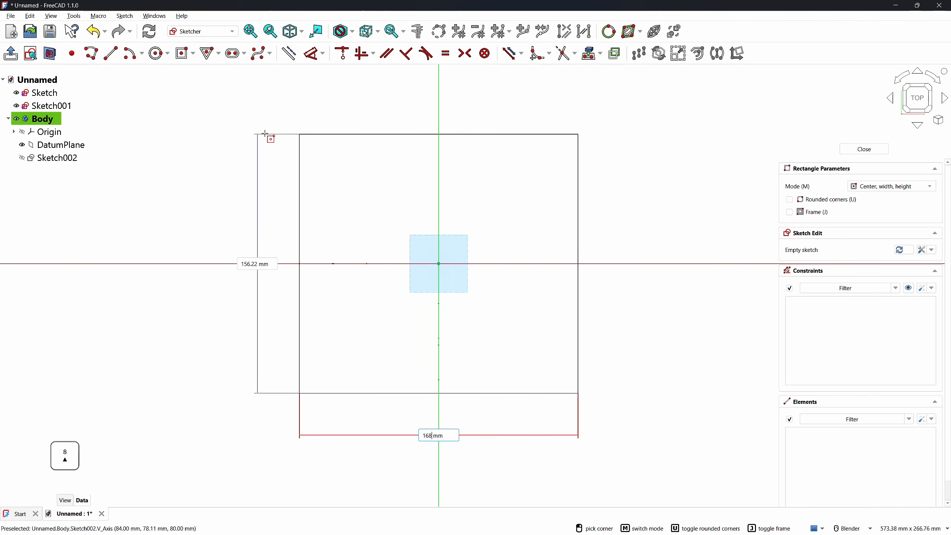
pyautogui.press('Return')
pyautogui.write('120')
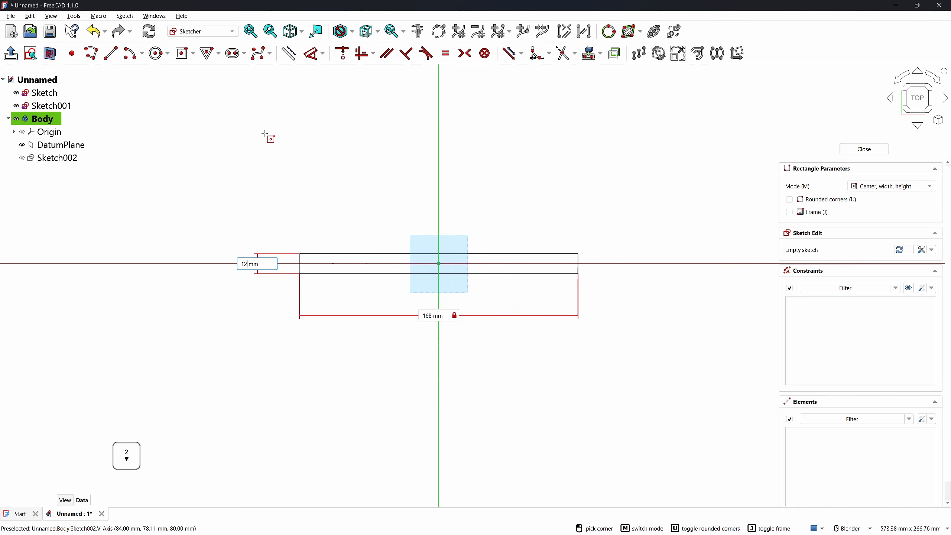
pyautogui.press('Return')
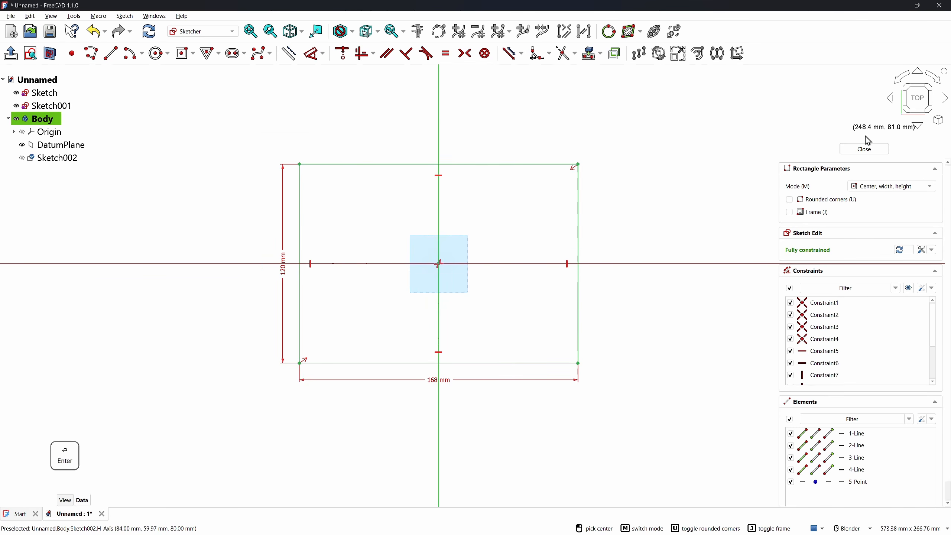
pyautogui.click(865, 149)
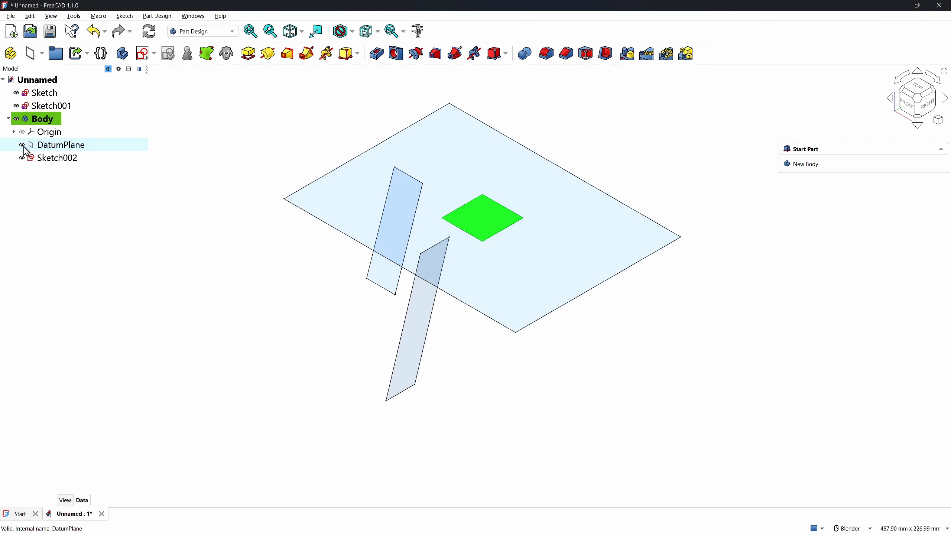
# Pad Sketch002 by 20 mm into the seat slab
pyautogui.click(30, 158)
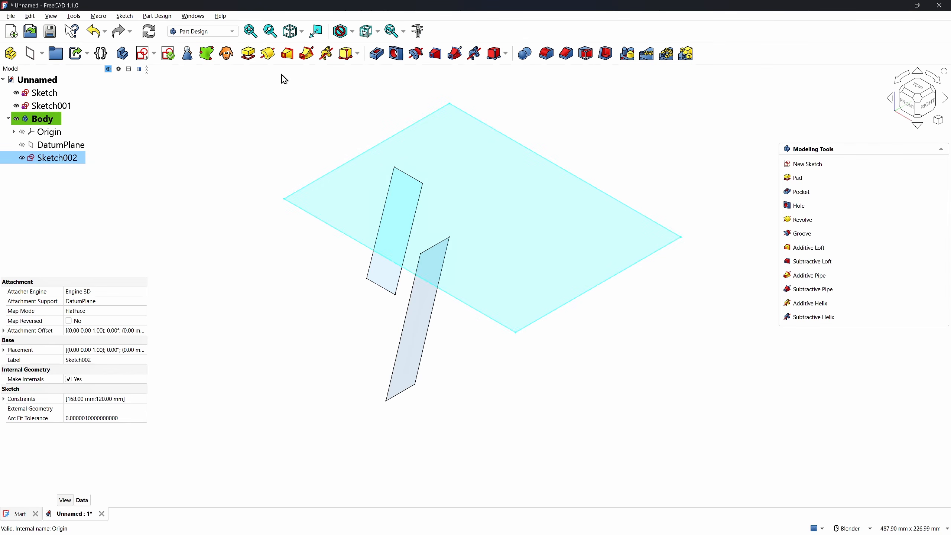
pyautogui.click(248, 54)
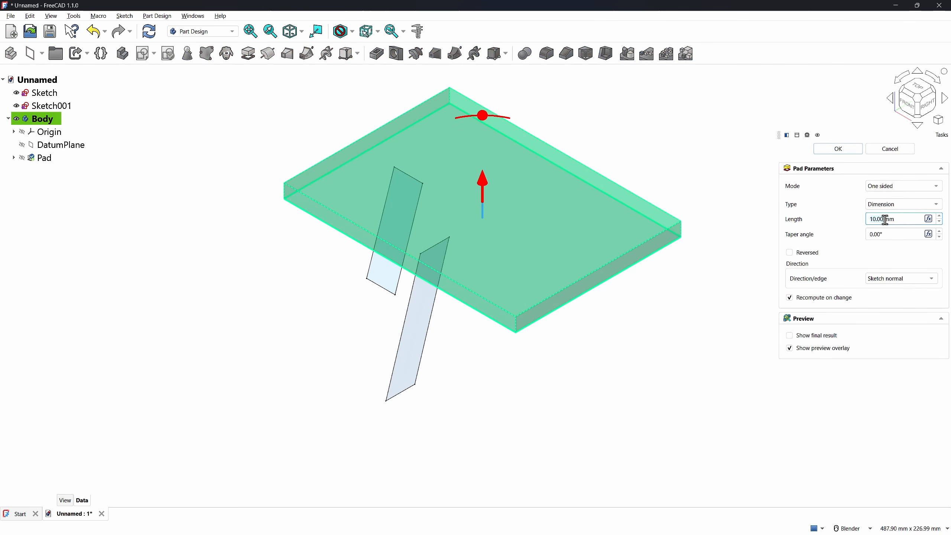
pyautogui.write('20')
pyautogui.press('Return')
pyautogui.click(524, 399)
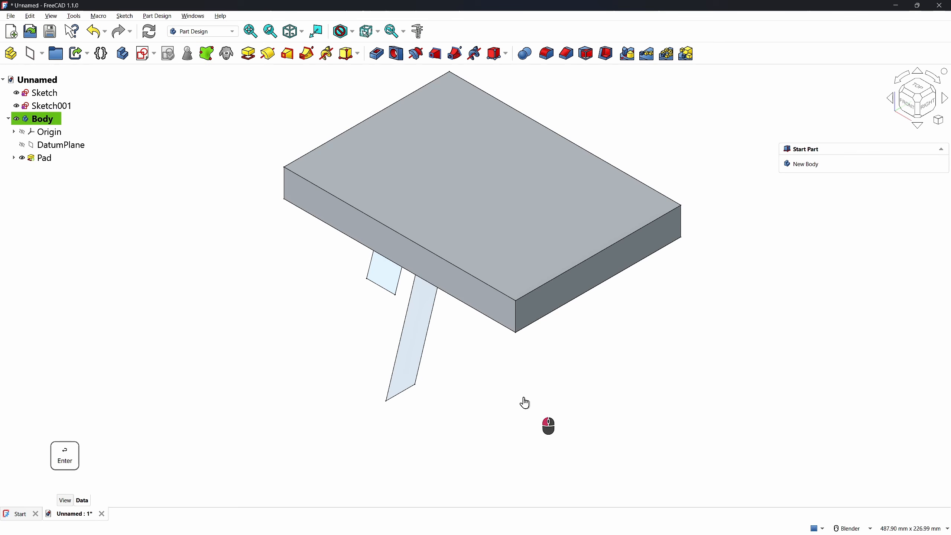
# Rename the body to 'seat'
pyautogui.scroll(-2, 512, 401)
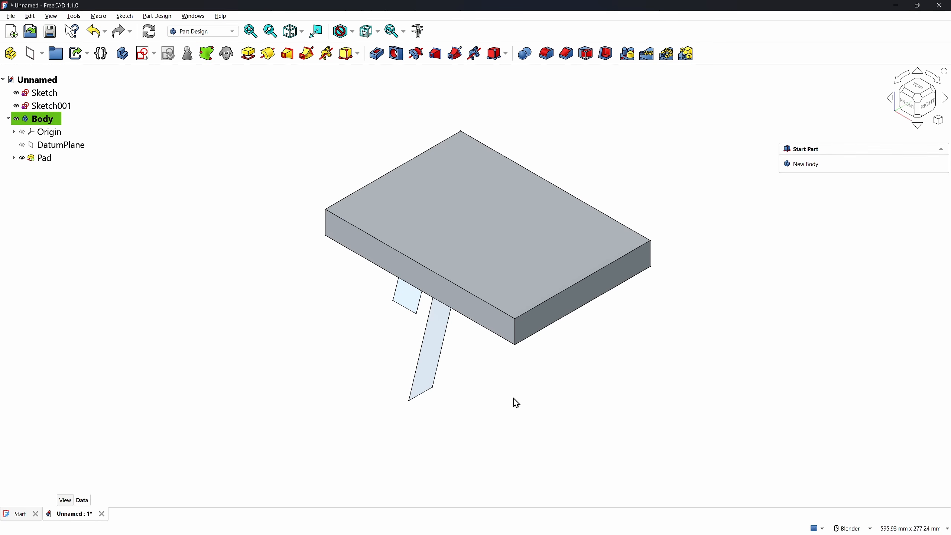
pyautogui.click(37, 121)
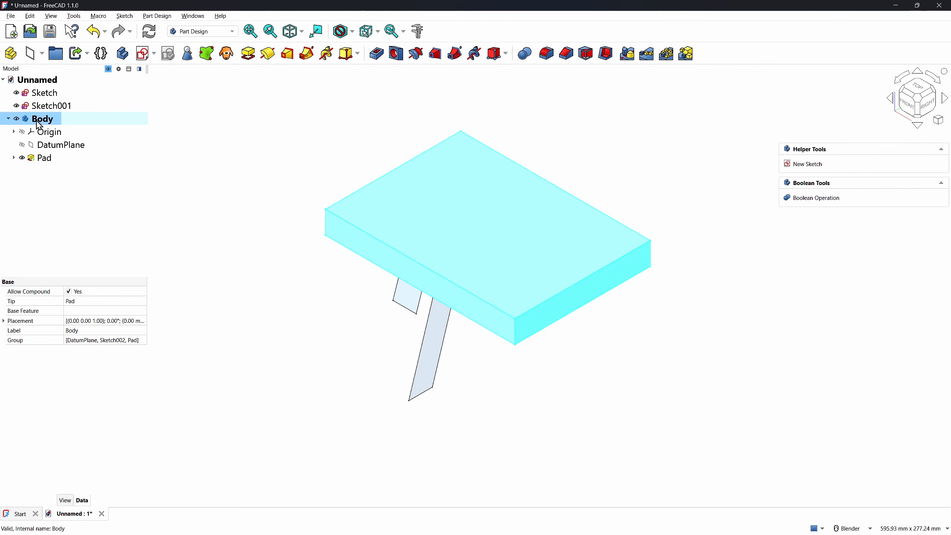
pyautogui.click(36, 120)
pyautogui.write('seat')
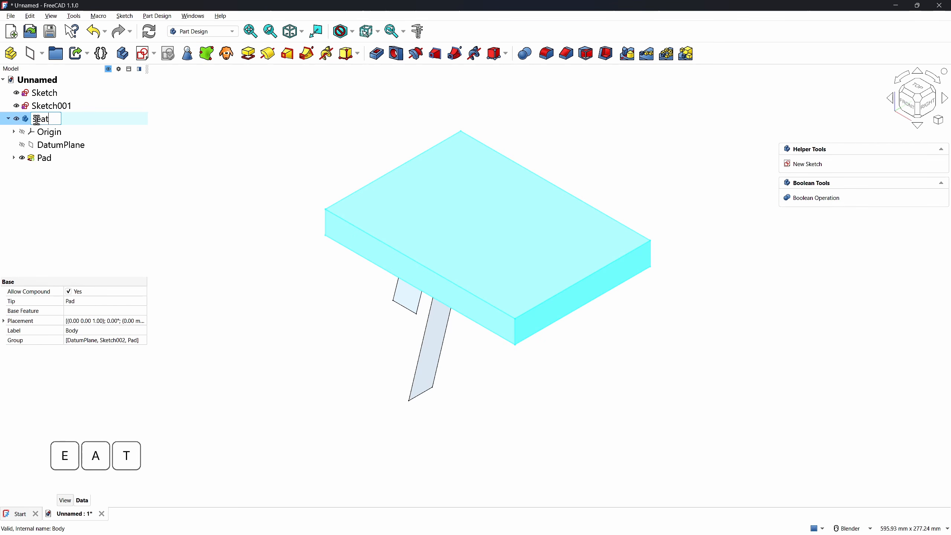
pyautogui.press('Return')
pyautogui.click(270, 265)
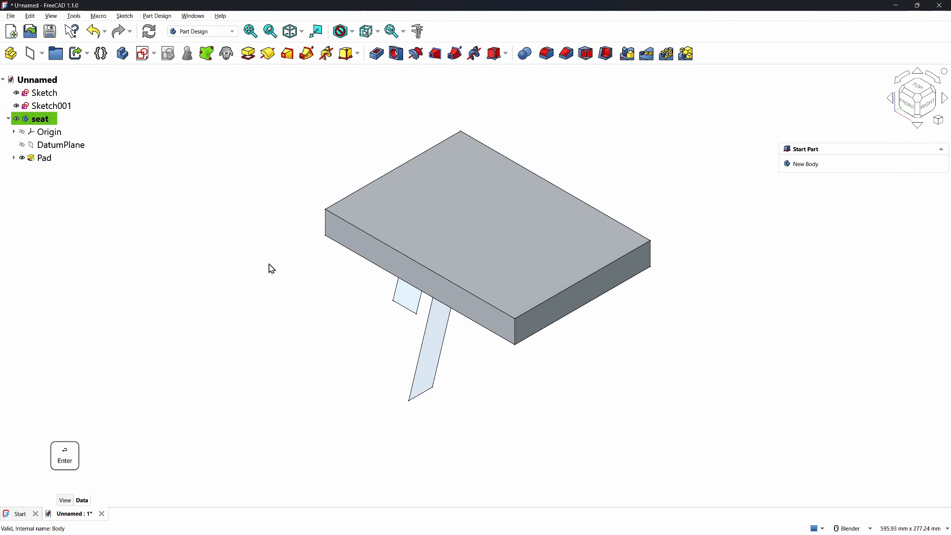
# Create another body holding a binder of the leg Sketch, and hide the original sketch
pyautogui.click(123, 54)
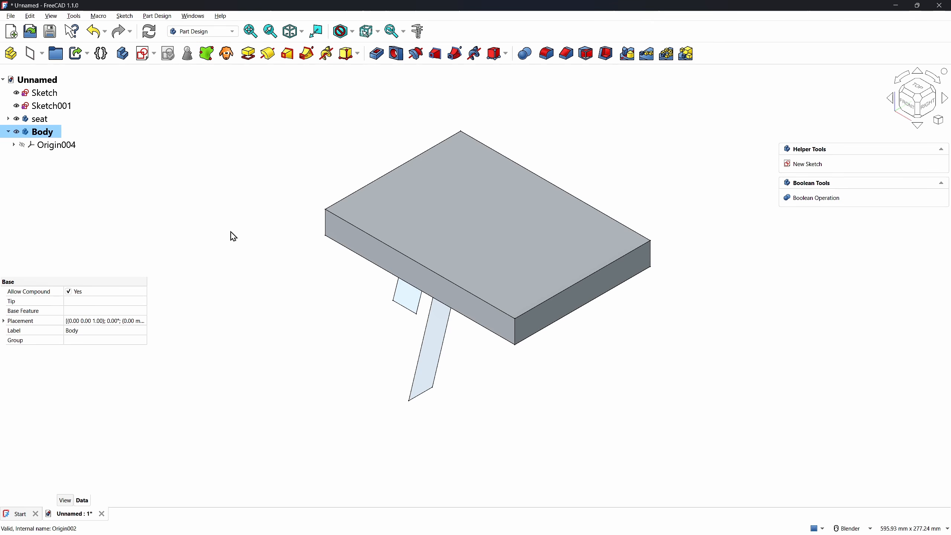
pyautogui.click(410, 299)
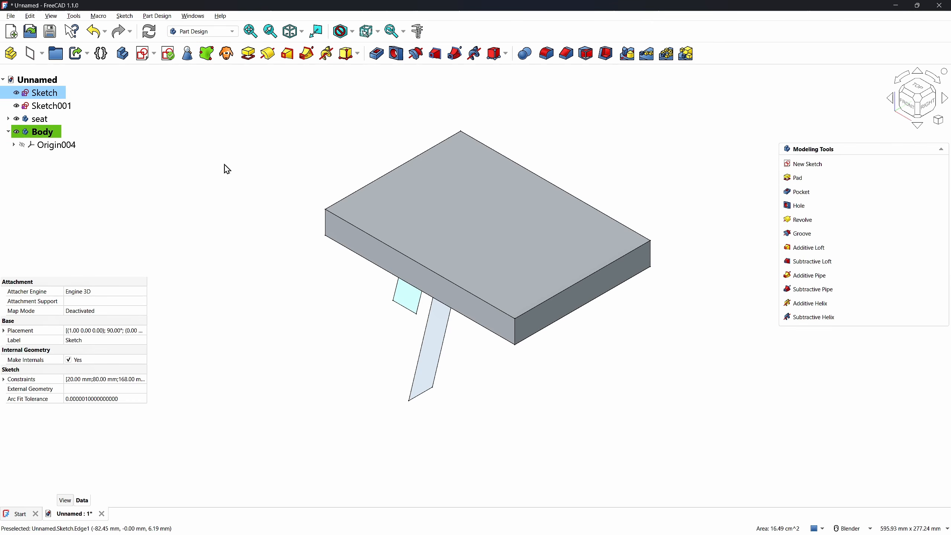
pyautogui.click(206, 53)
pyautogui.click(222, 188)
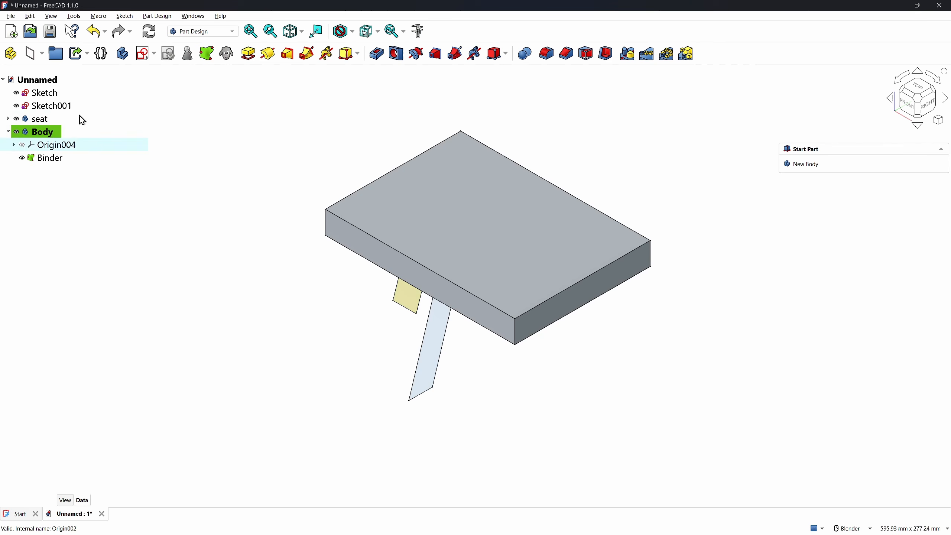
pyautogui.click(16, 92)
# Pad the binder profile 79 mm sideways into a solid leg block
pyautogui.click(46, 159)
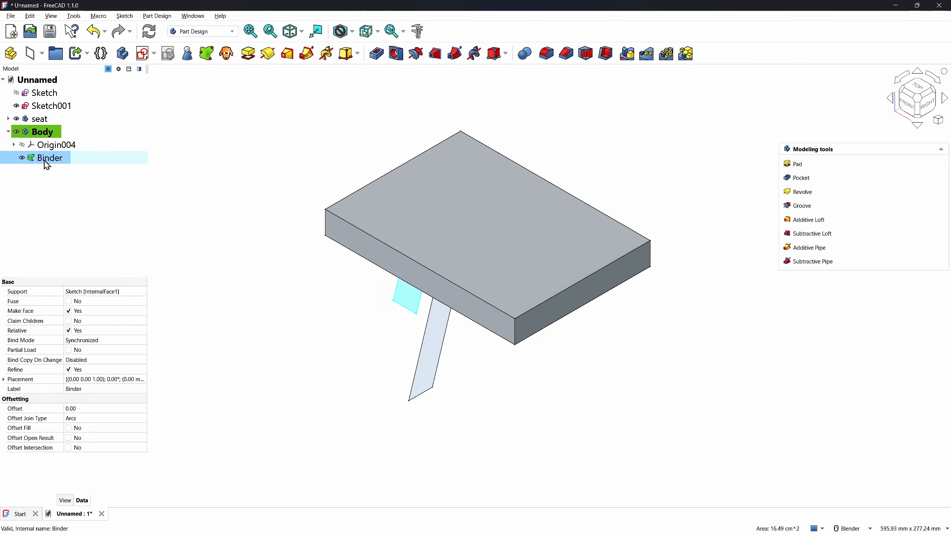
pyautogui.click(247, 56)
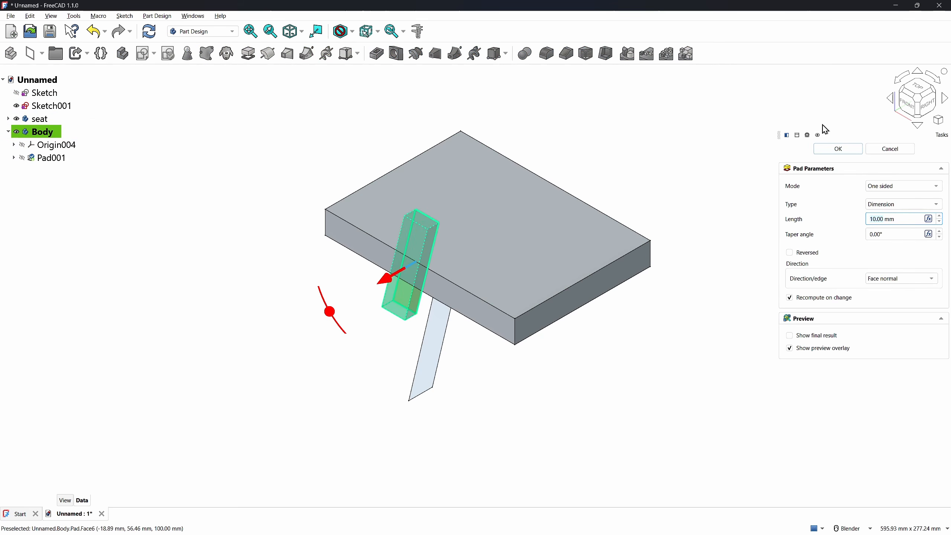
pyautogui.click(932, 112)
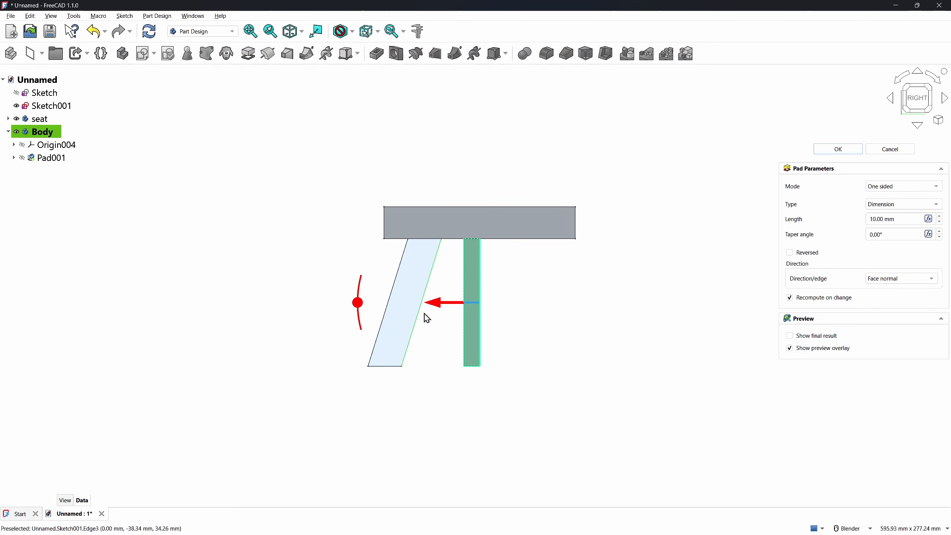
pyautogui.moveTo(440, 304); pyautogui.dragTo(360, 359)
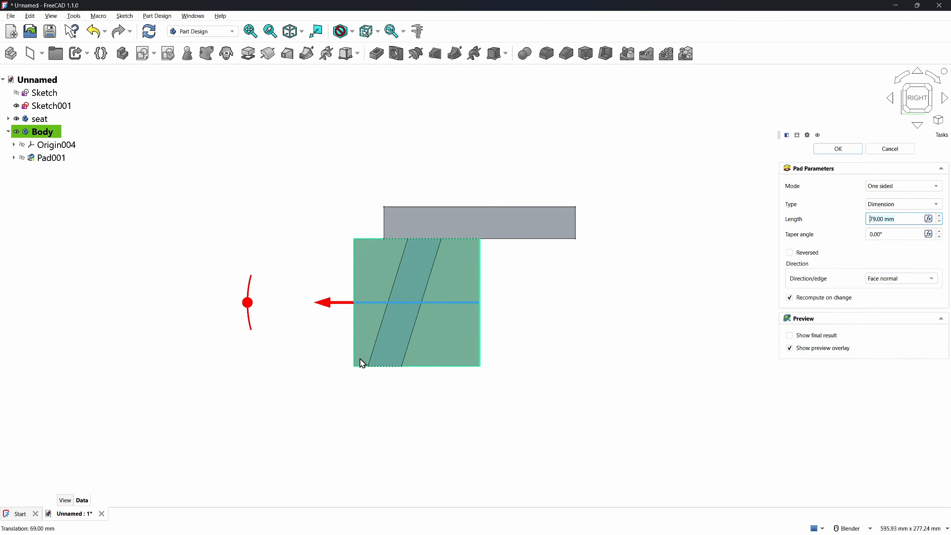
pyautogui.click(839, 149)
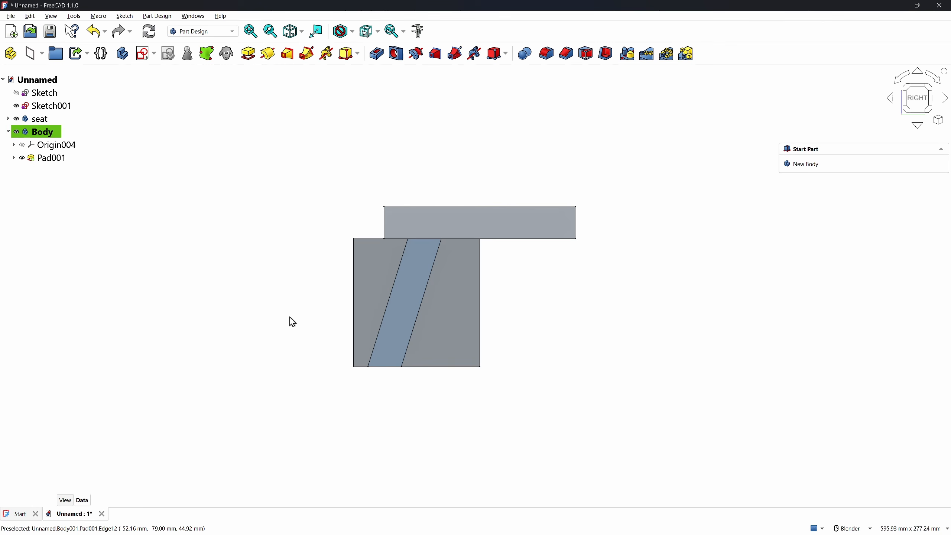
# Create Body001 with a SubShapeBinder linking the second leg profile, Sketch001
pyautogui.press('0')
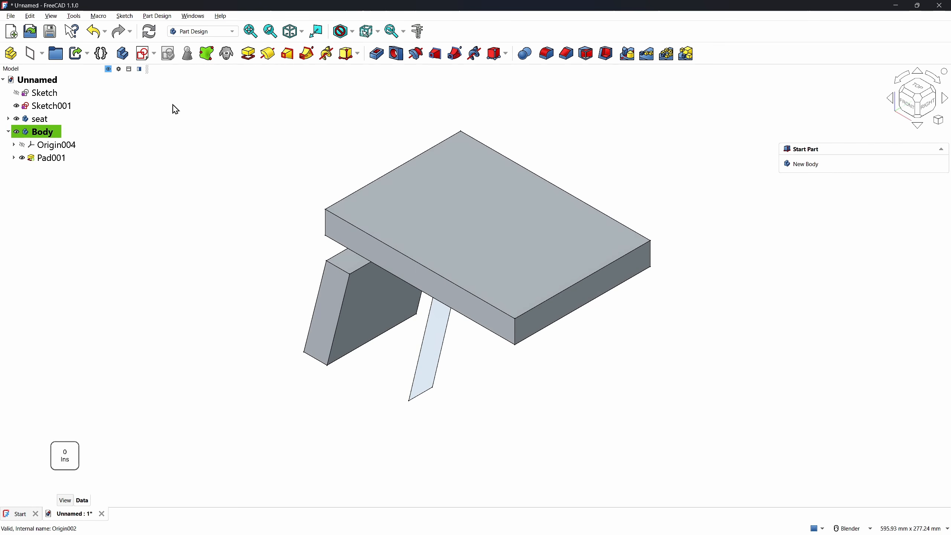
pyautogui.click(123, 53)
pyautogui.click(206, 285)
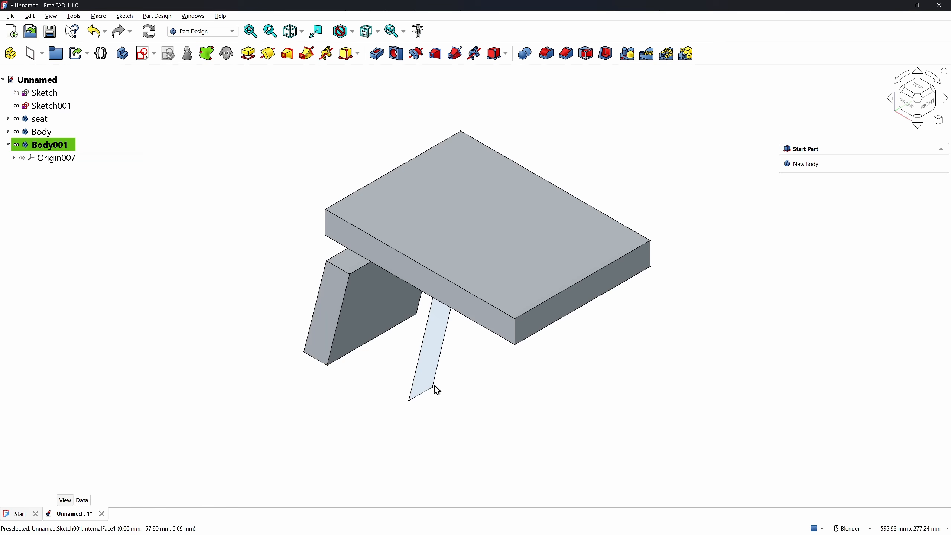
pyautogui.click(431, 370)
pyautogui.click(207, 56)
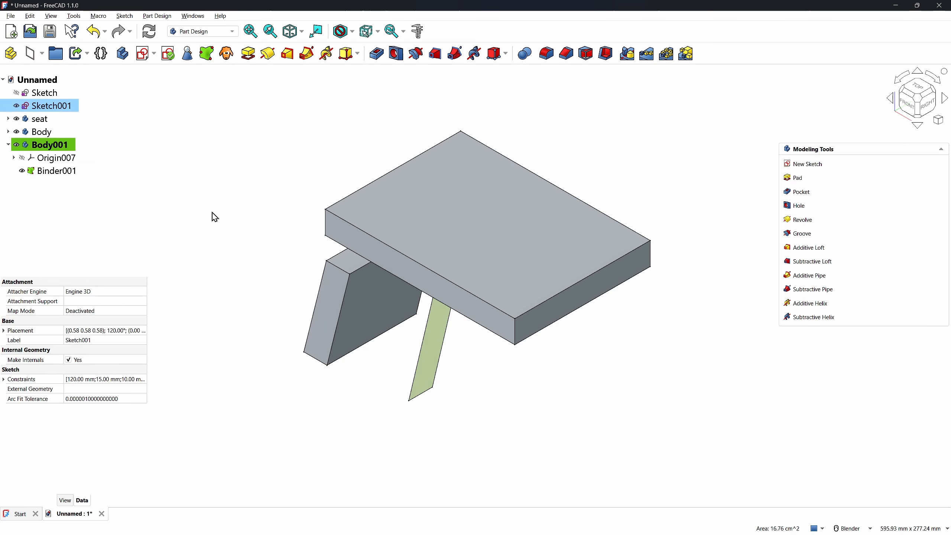
pyautogui.click(58, 172)
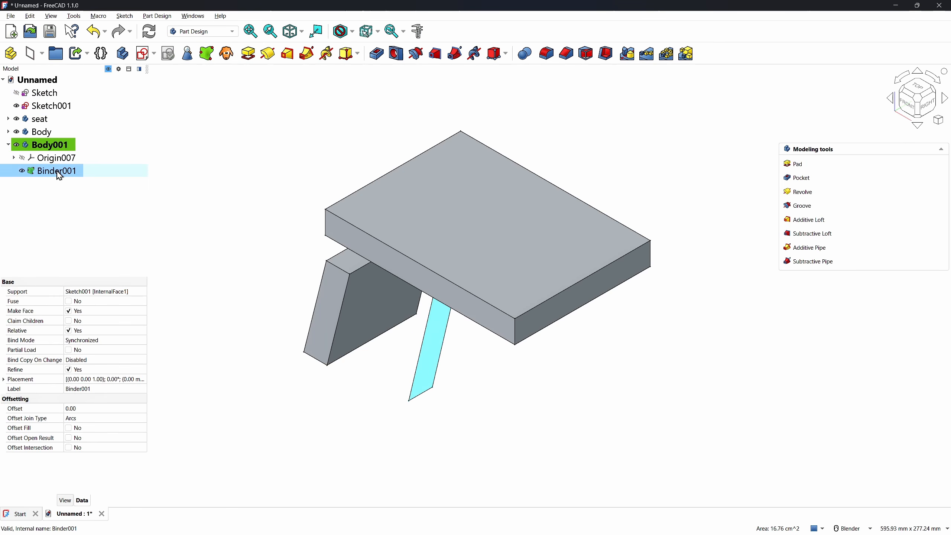
# Pad the Sketch001 binder 108 mm in the reversed direction
pyautogui.click(248, 53)
pyautogui.click(912, 107)
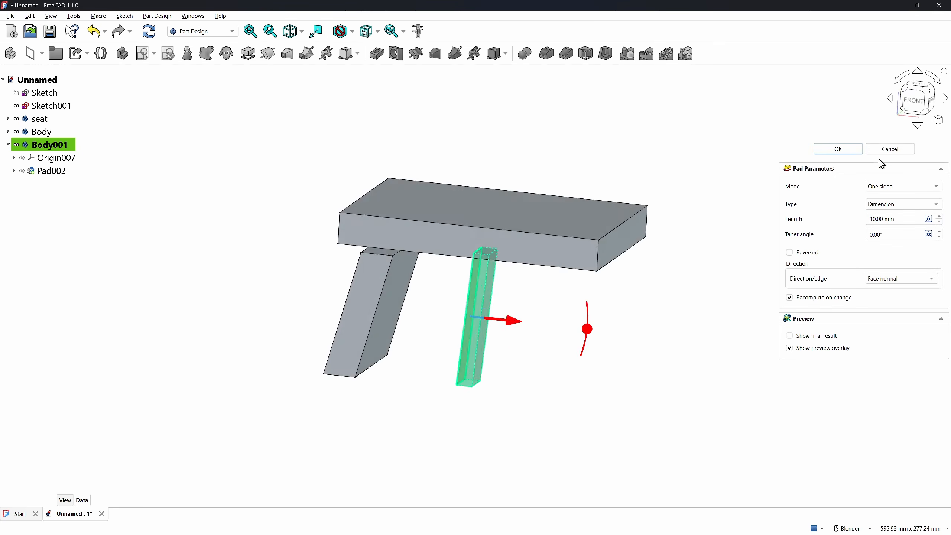
pyautogui.click(790, 253)
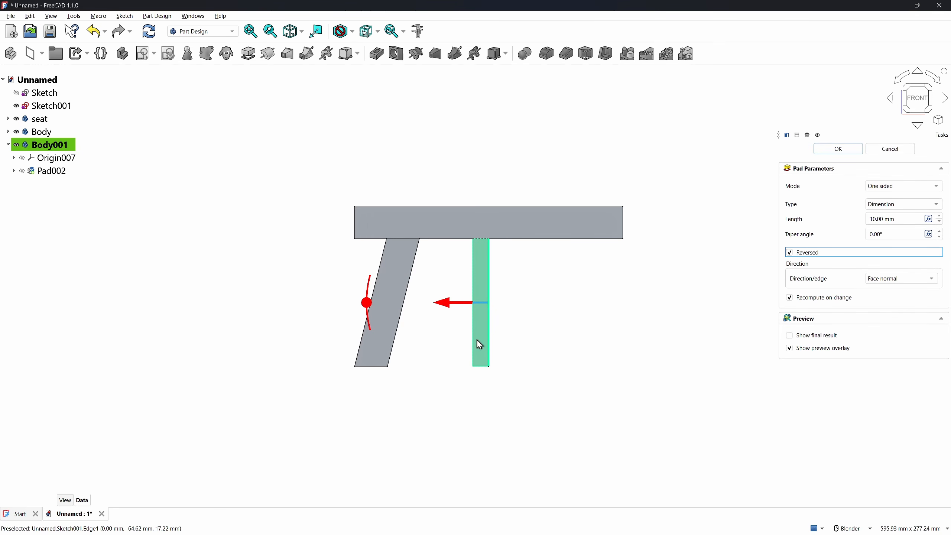
pyautogui.moveTo(436, 307); pyautogui.dragTo(307, 344)
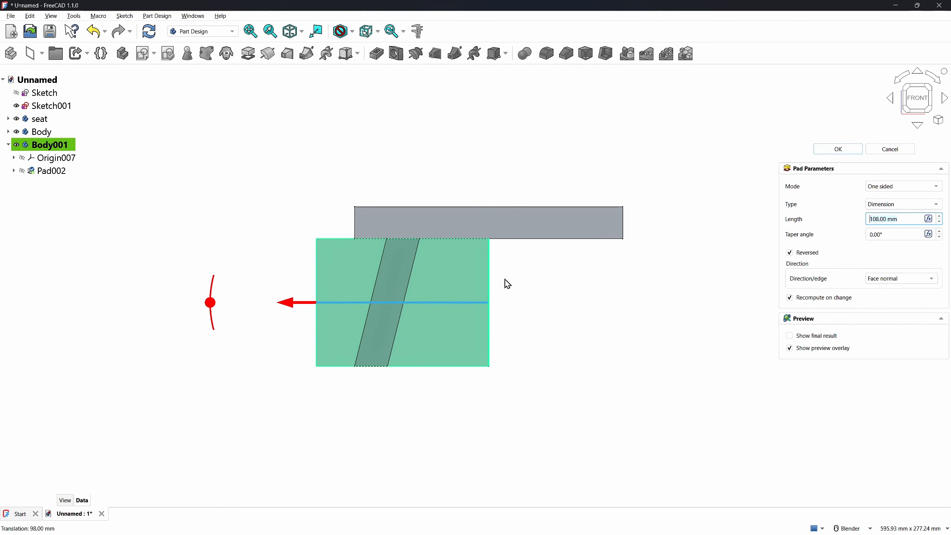
pyautogui.click(840, 152)
pyautogui.press('0')
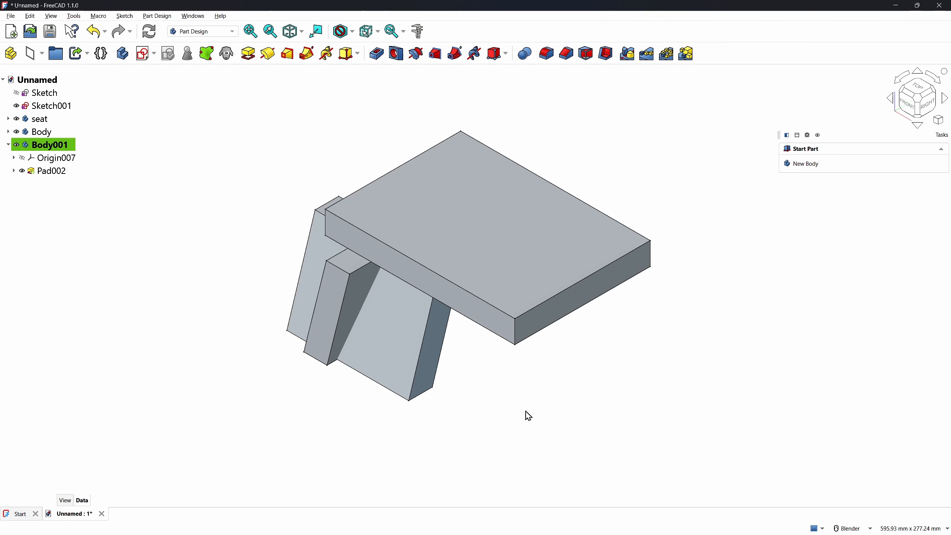
# Add a Common Boolean with Body to keep only the overlap as the leg
pyautogui.click(525, 54)
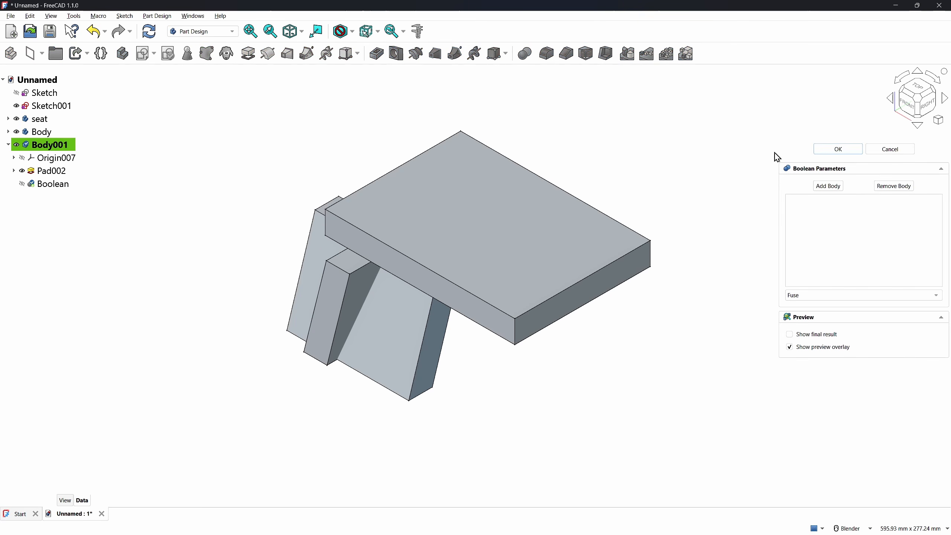
pyautogui.click(827, 186)
pyautogui.click(382, 296)
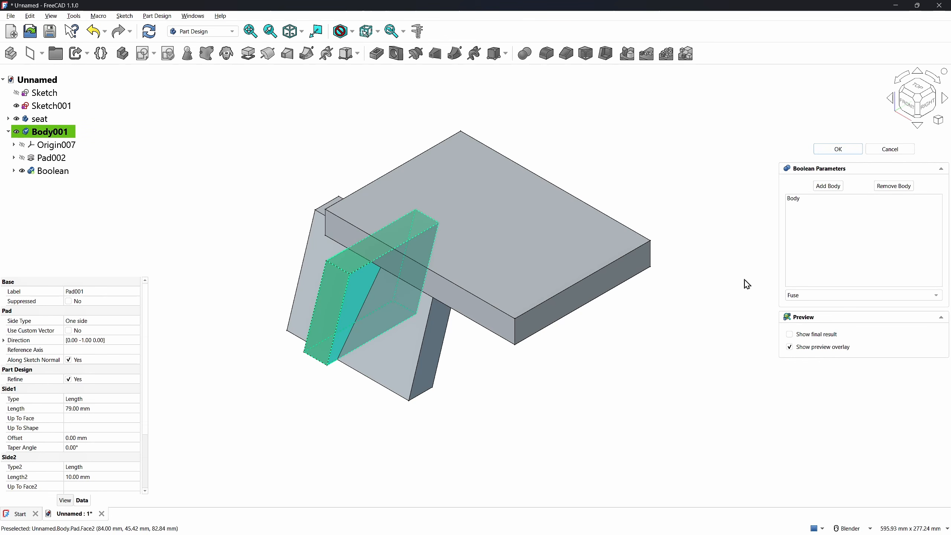
pyautogui.click(805, 295)
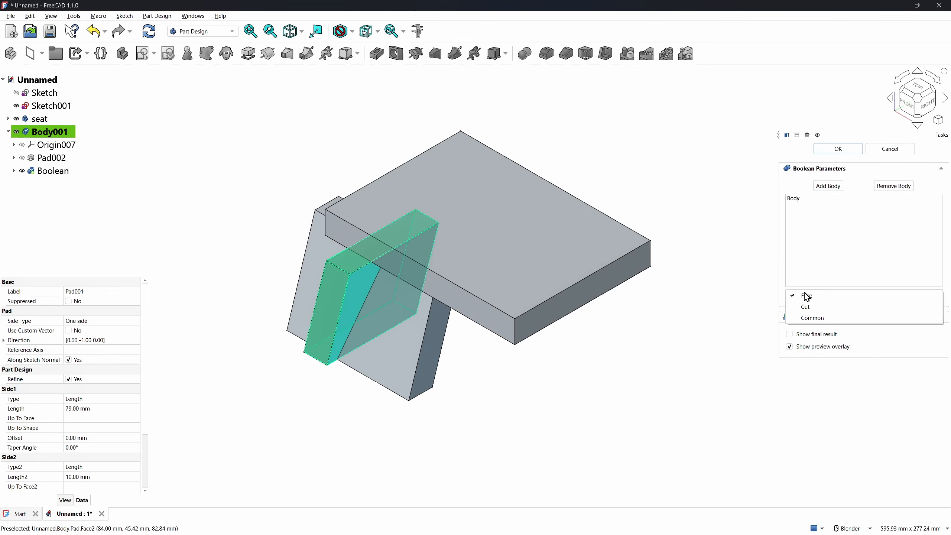
pyautogui.click(816, 318)
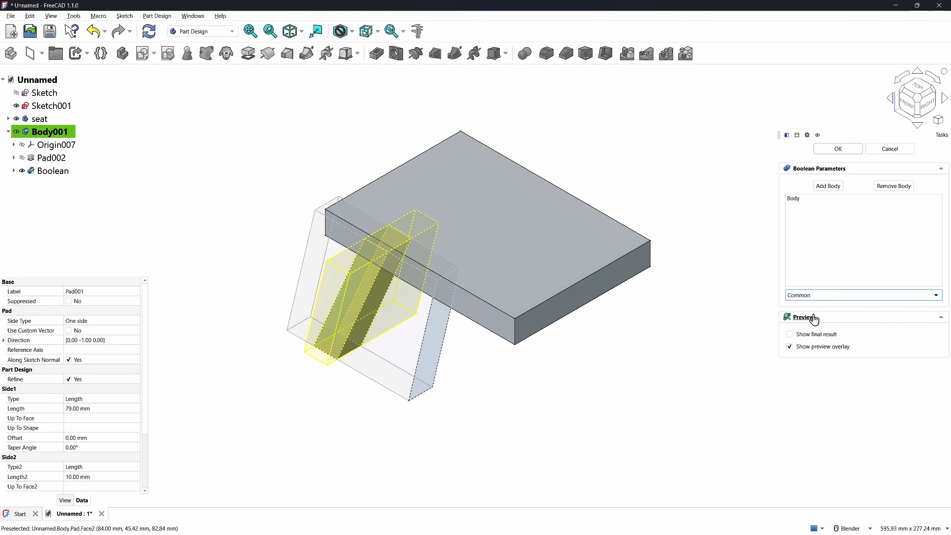
pyautogui.click(839, 150)
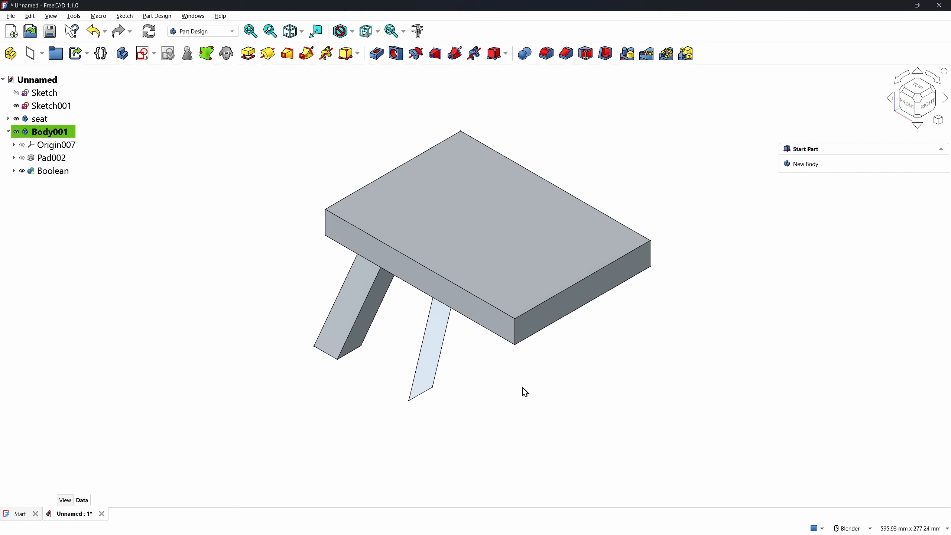
# Bind the seat's top face into the leg body and hide the seat solid
pyautogui.click(16, 106)
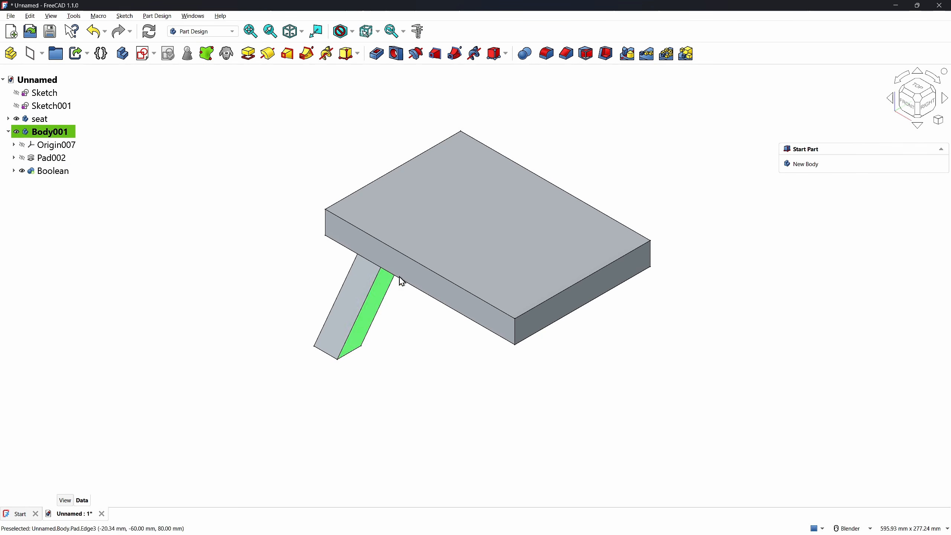
pyautogui.click(467, 235)
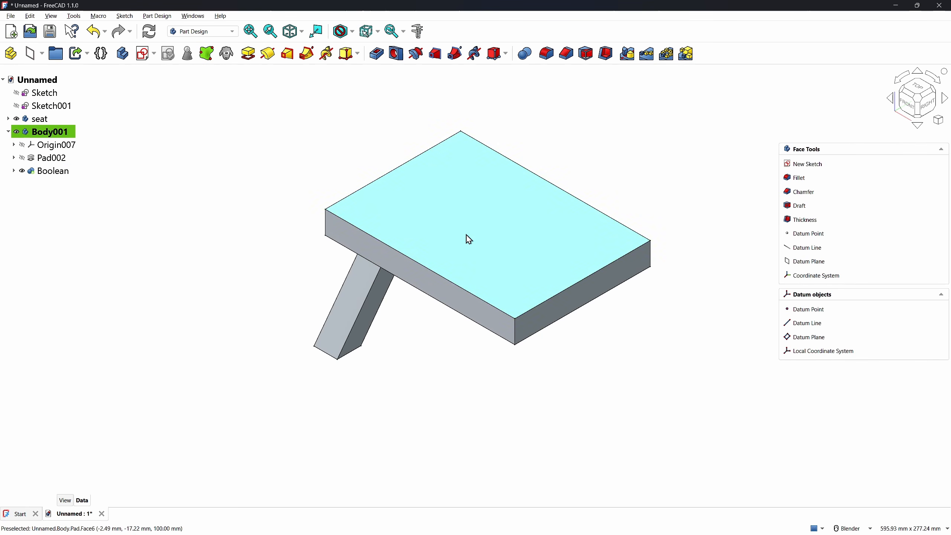
pyautogui.click(206, 53)
pyautogui.click(16, 120)
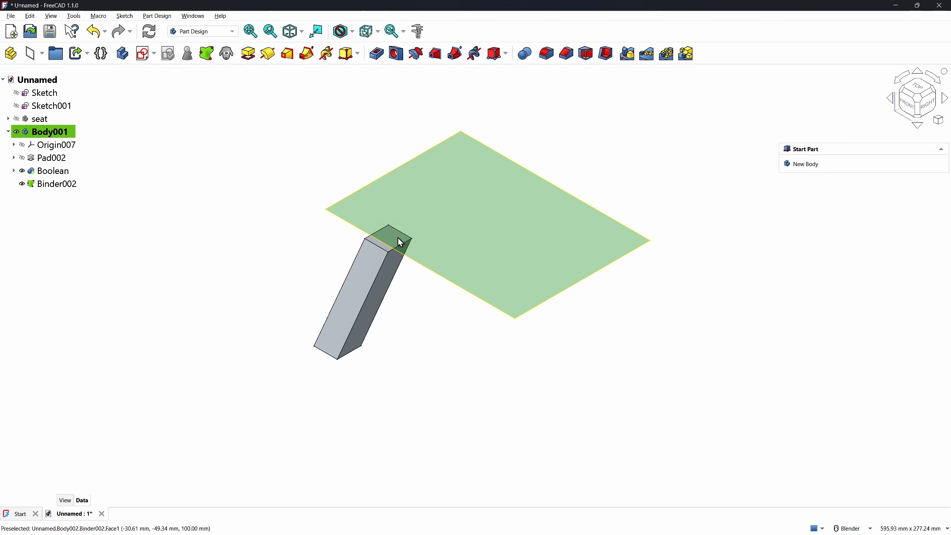
# Start a sketch on the leg's front face, referencing its left edge and the seat face's bottom edge
pyautogui.click(369, 275)
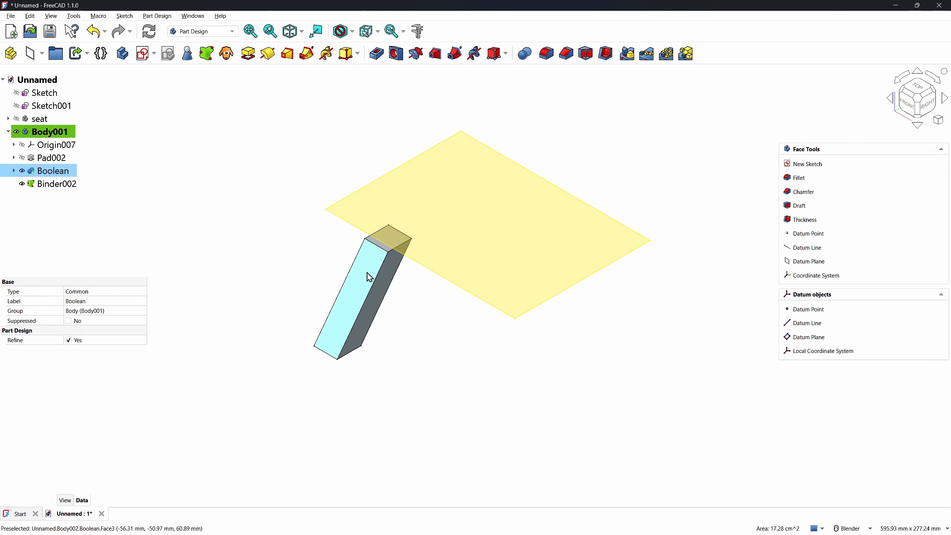
pyautogui.click(143, 54)
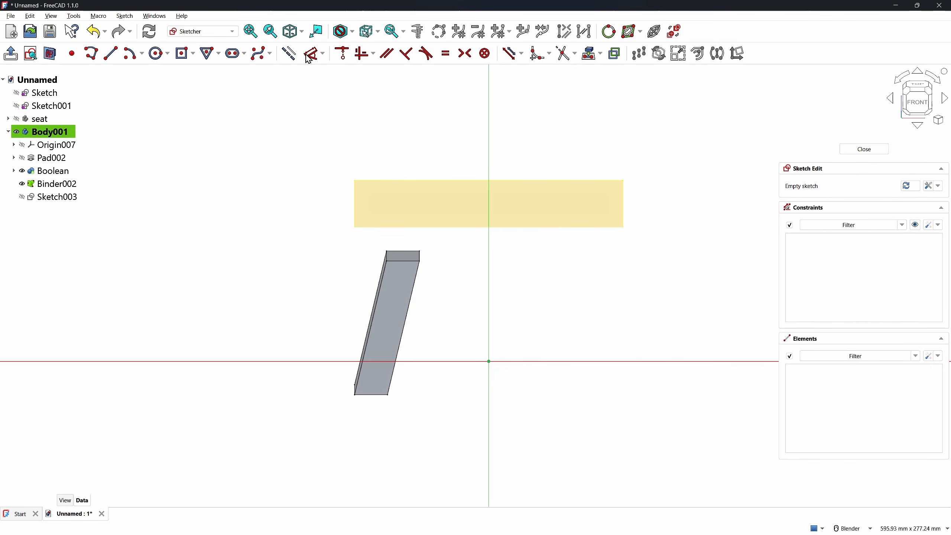
pyautogui.click(591, 54)
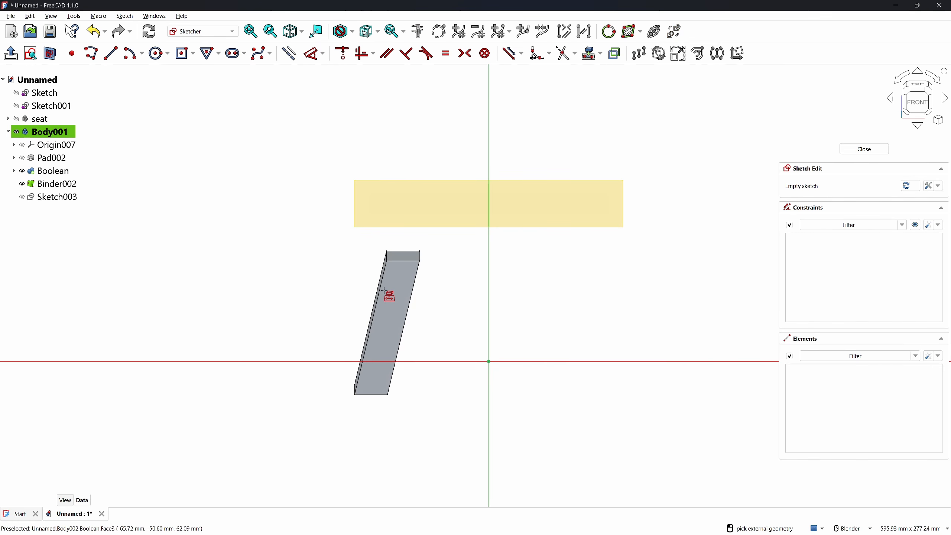
pyautogui.click(380, 292)
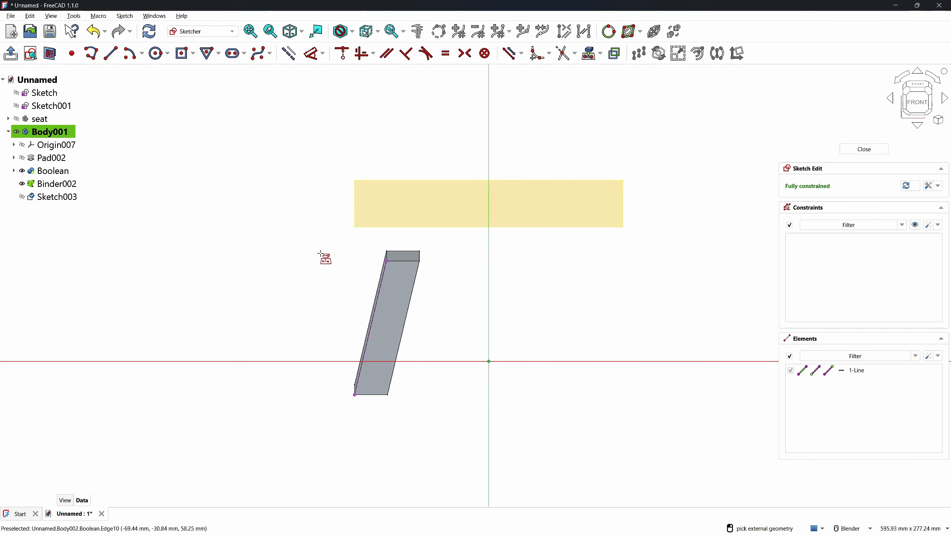
pyautogui.press('Escape')
pyautogui.click(600, 54)
pyautogui.click(600, 79)
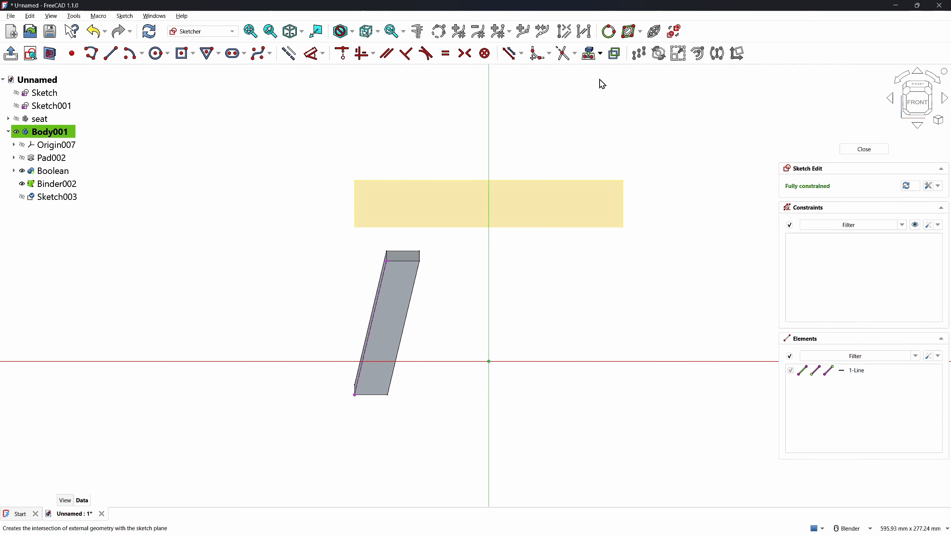
pyautogui.click(408, 228)
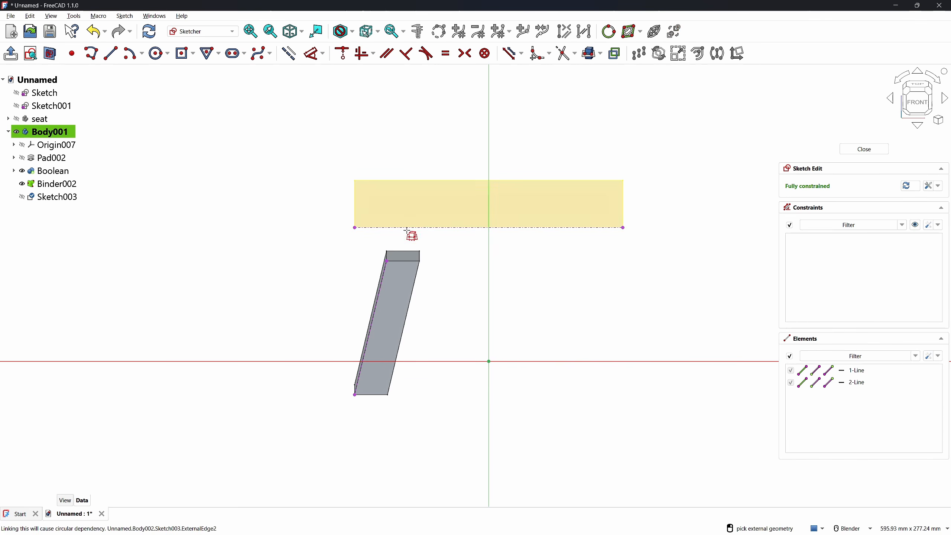
pyautogui.rightClick(300, 276)
# Draw a path line from the leg's corner up to the seat's bottom edge
pyautogui.moveTo(344, 284); pyautogui.dragTo(407, 301, button='middle')
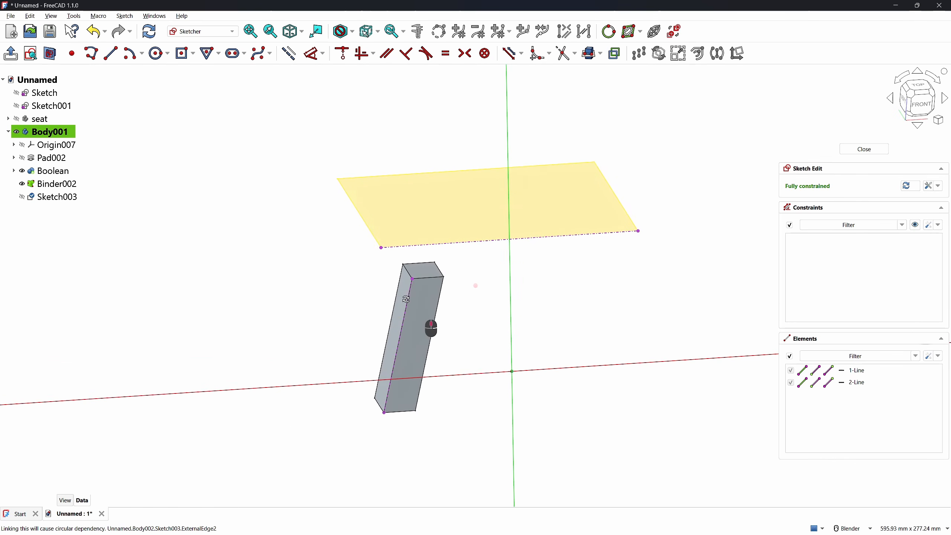
pyautogui.scroll(1, 290, 259)
pyautogui.click(21, 183)
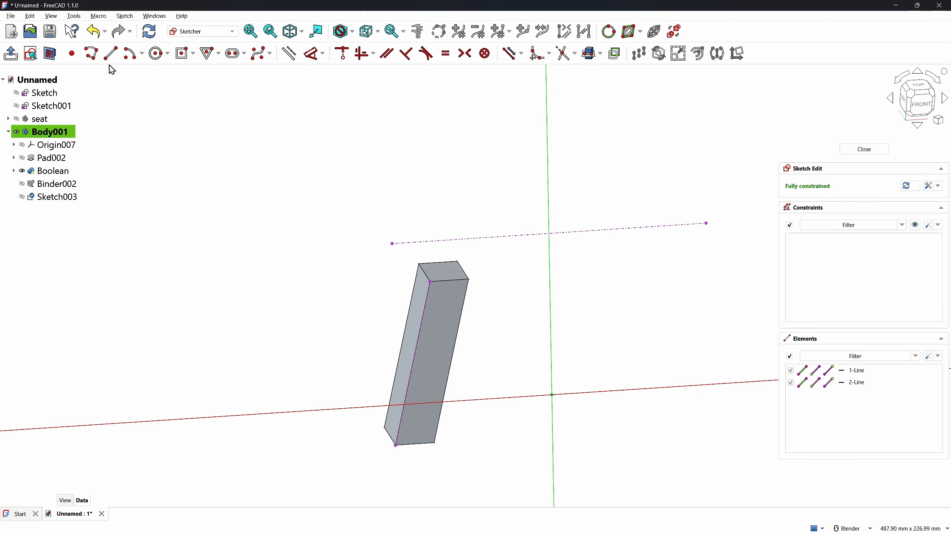
pyautogui.click(110, 53)
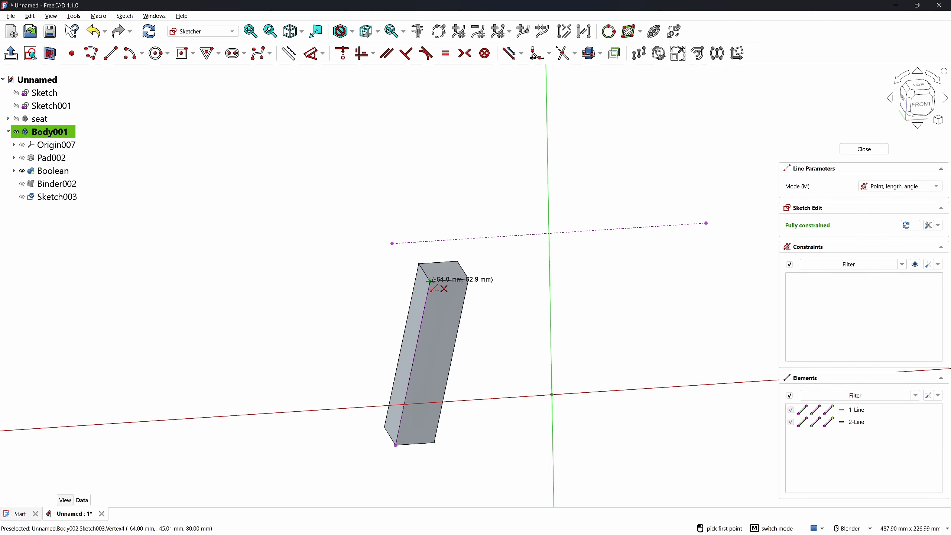
pyautogui.click(430, 281)
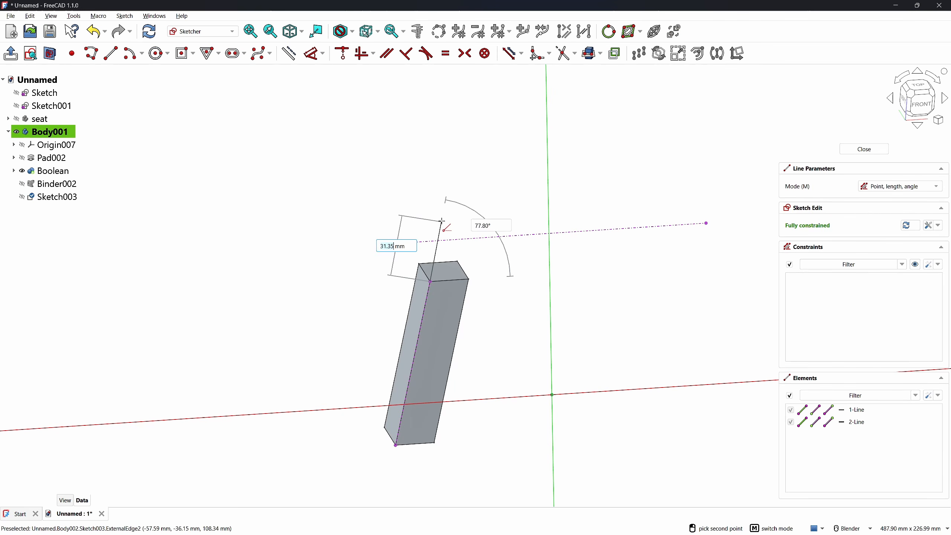
pyautogui.click(443, 240)
pyautogui.rightClick(308, 311)
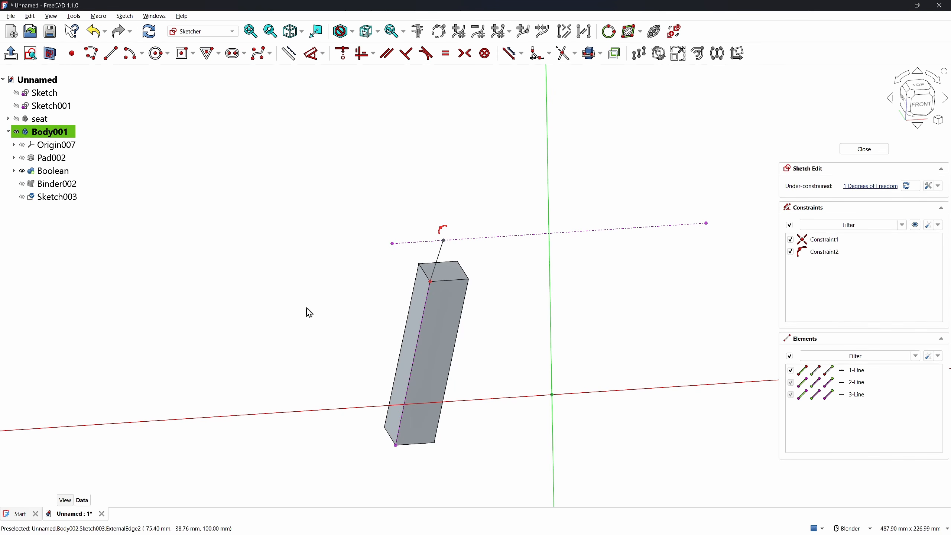
# Constrain the line's end onto the leg's bottom corner with point-on-object and close the sketch
pyautogui.click(436, 265)
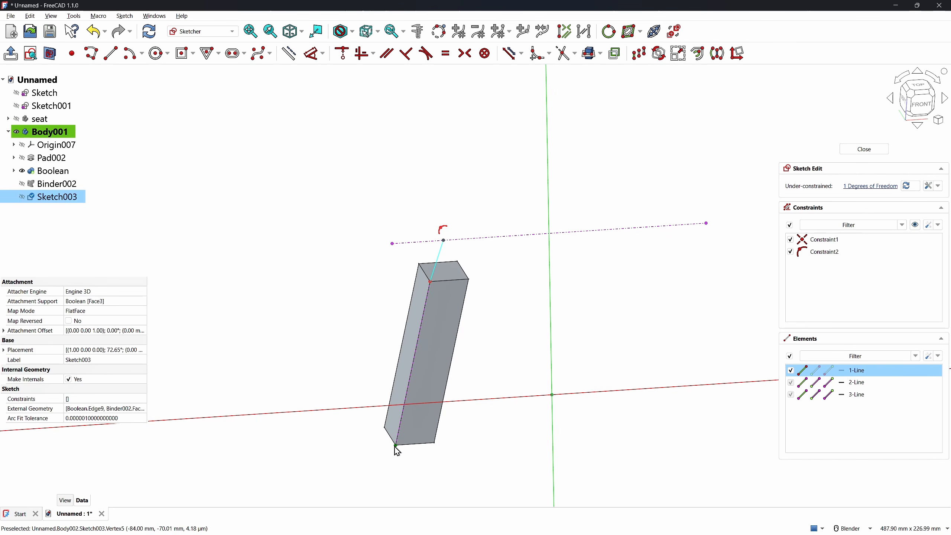
pyautogui.click(396, 445)
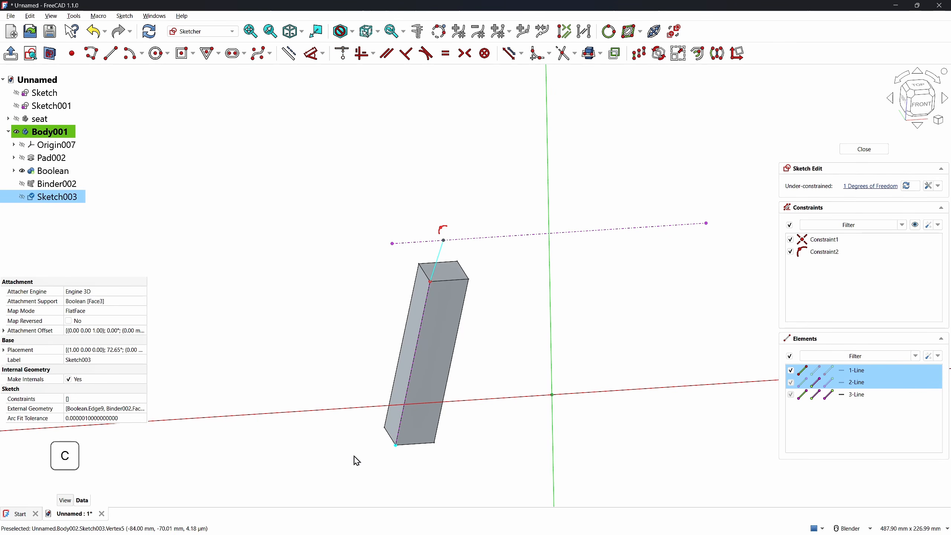
pyautogui.press('c')
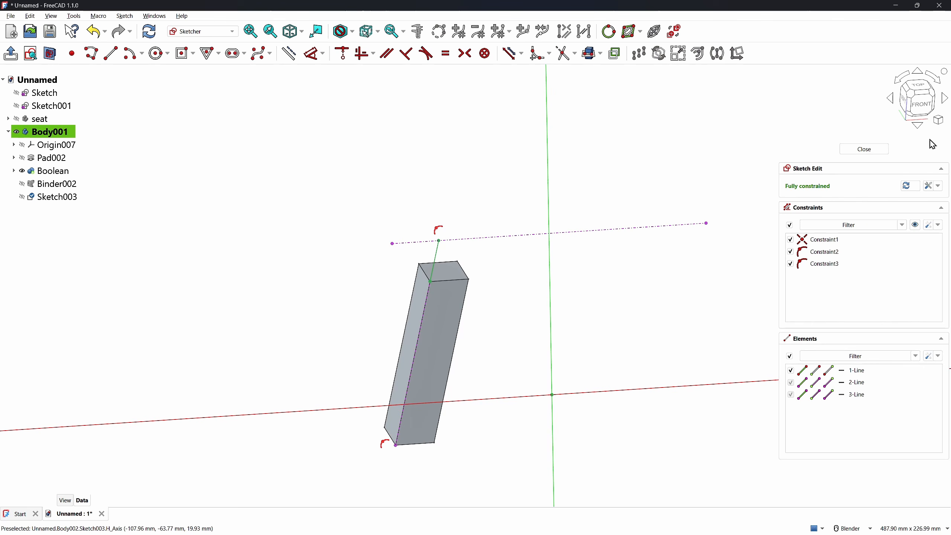
pyautogui.click(864, 148)
# Start a sketch on the leg's top face with its edges projected as external geometry
pyautogui.click(460, 325)
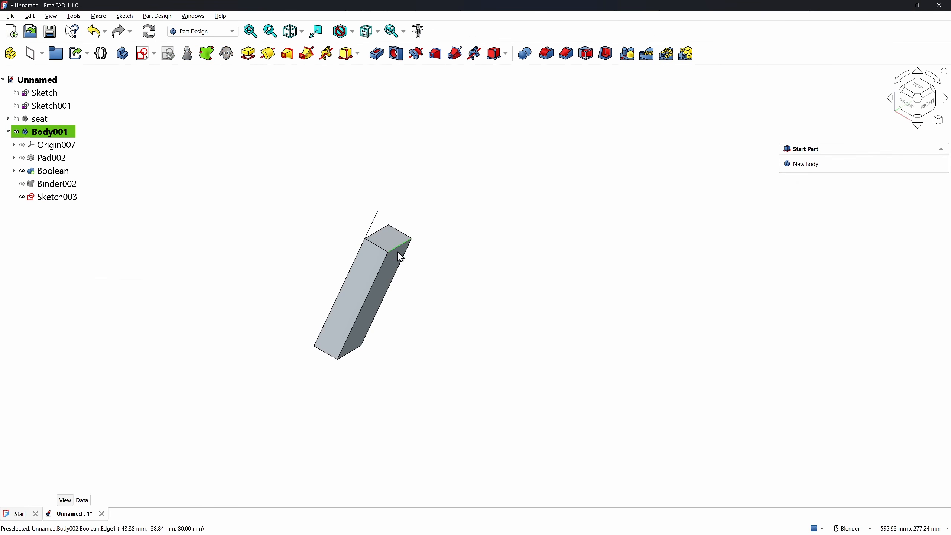
pyautogui.click(391, 244)
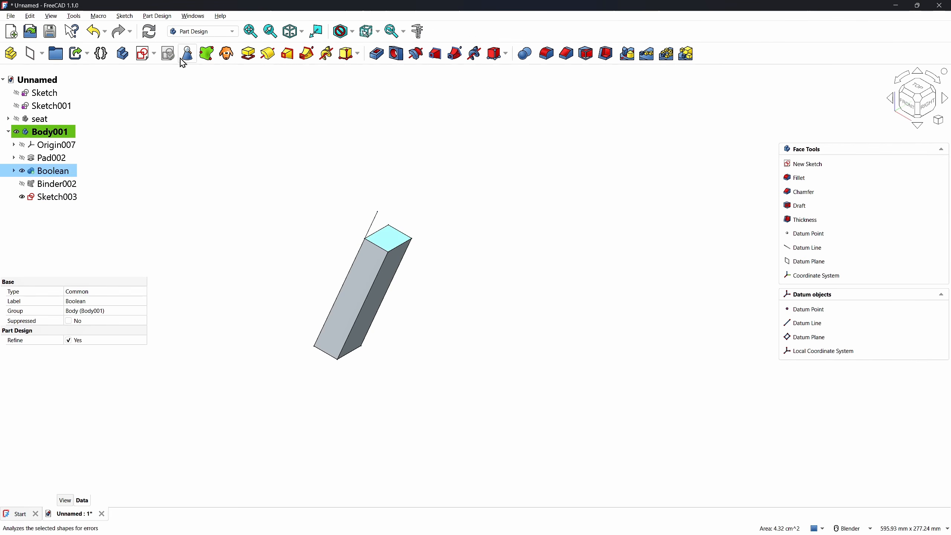
pyautogui.click(144, 54)
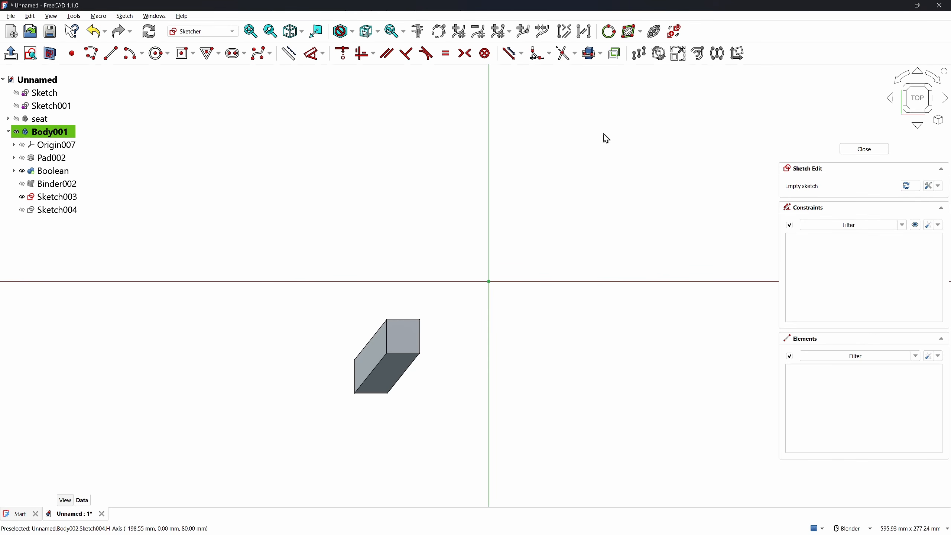
pyautogui.click(604, 57)
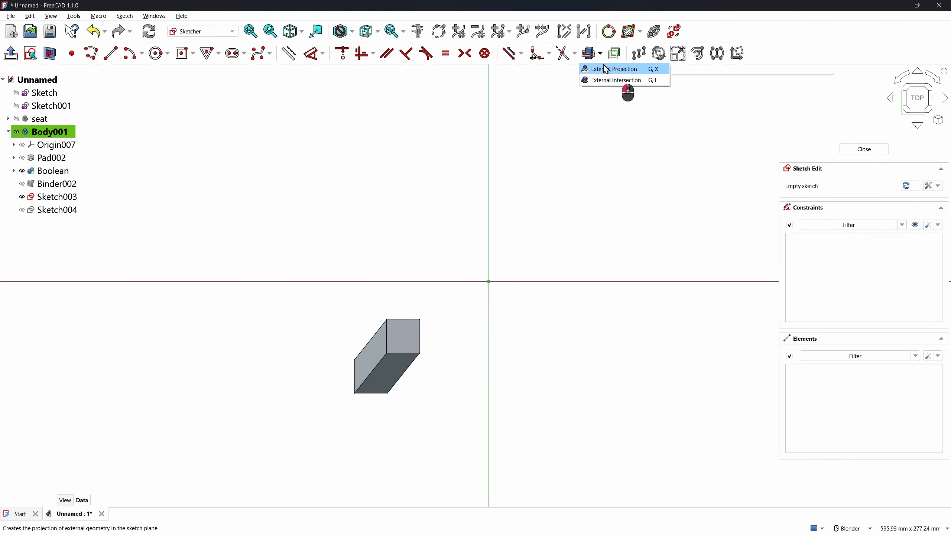
pyautogui.click(611, 68)
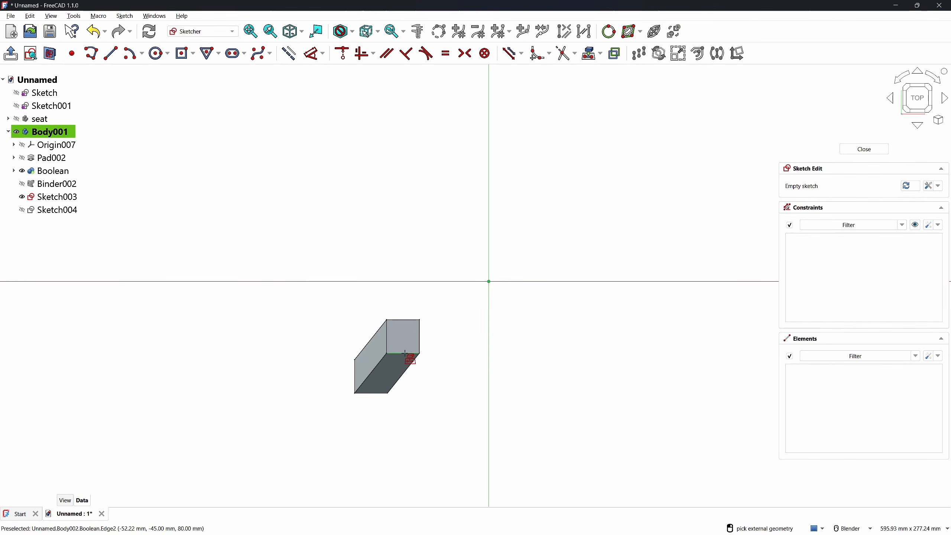
pyautogui.click(401, 341)
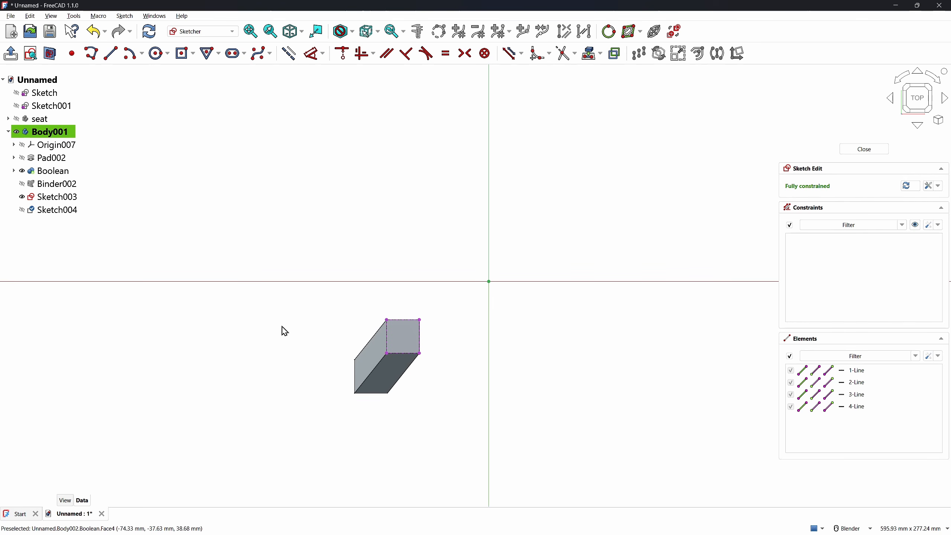
# Draw a corner-to-corner rectangle spanning the face from left edge to right edge
pyautogui.click(193, 54)
pyautogui.click(194, 70)
pyautogui.scroll(5, 385, 342)
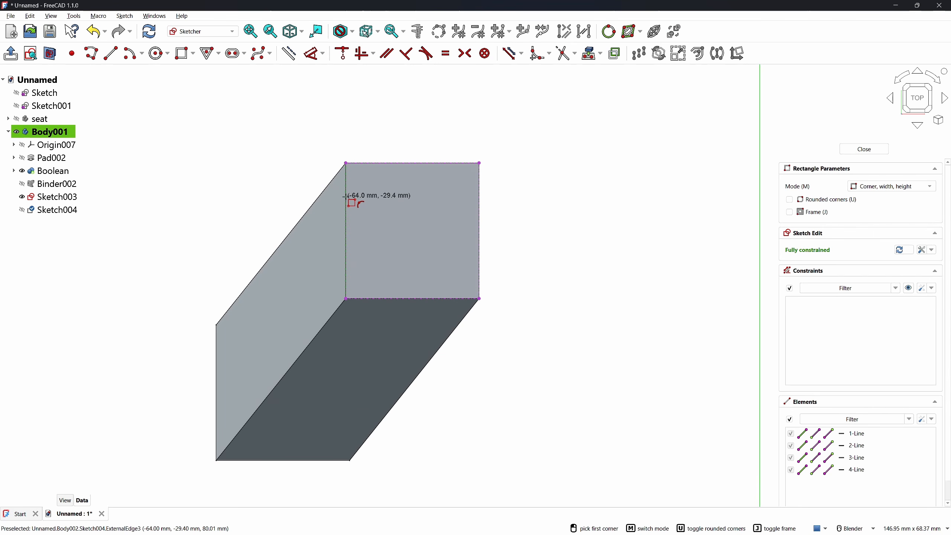
pyautogui.click(345, 196)
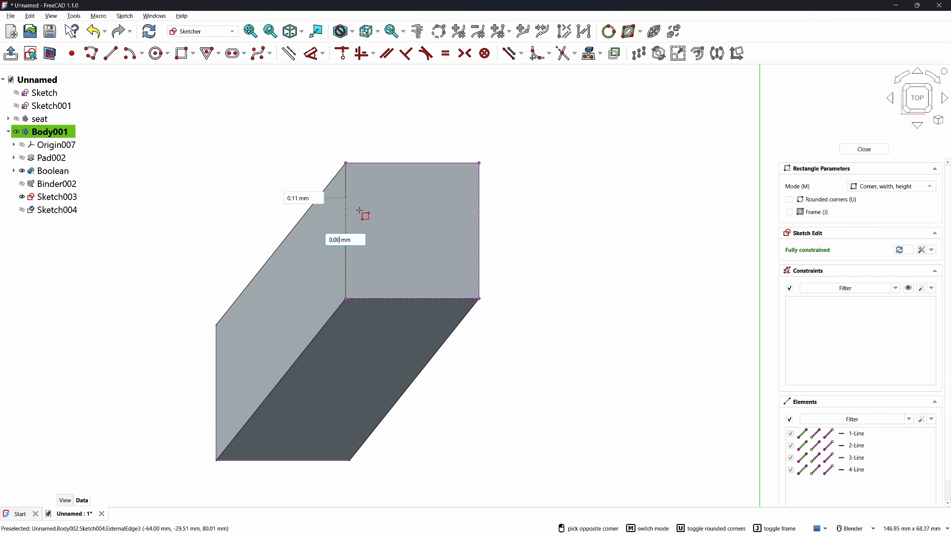
pyautogui.click(479, 257)
# Dimension the rectangle 8 mm deep and 6 mm from the face edge, then close the sketch
pyautogui.press('d')
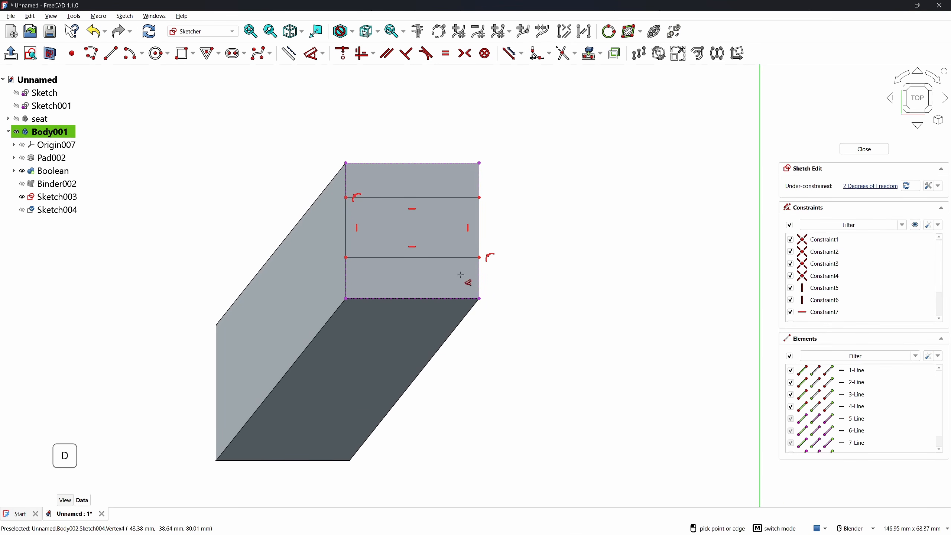
pyautogui.click(344, 223)
pyautogui.click(227, 224)
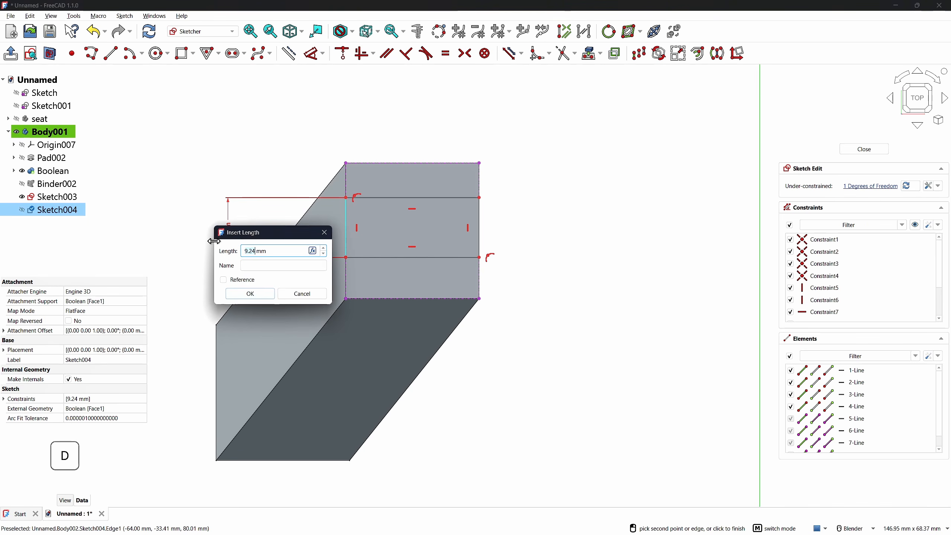
pyautogui.press('Return')
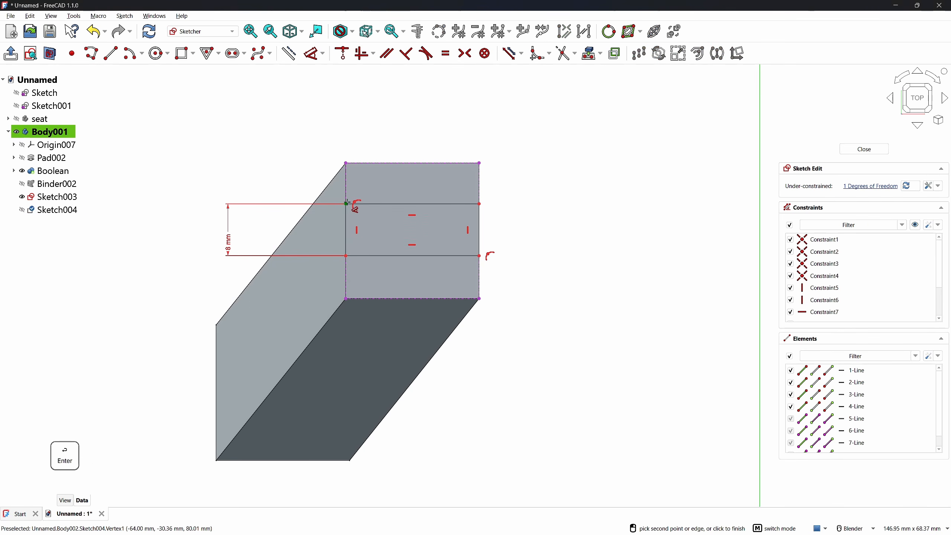
pyautogui.click(347, 205)
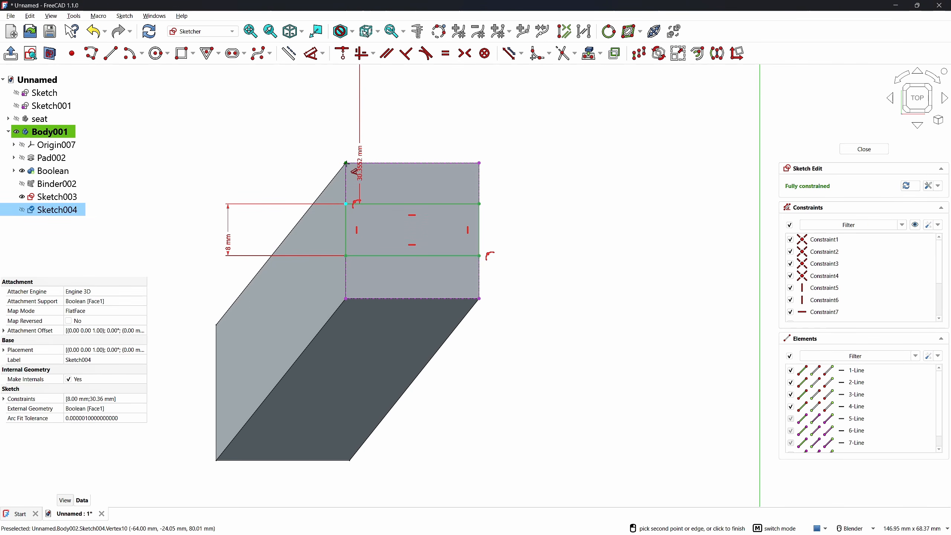
pyautogui.click(345, 164)
pyautogui.click(291, 177)
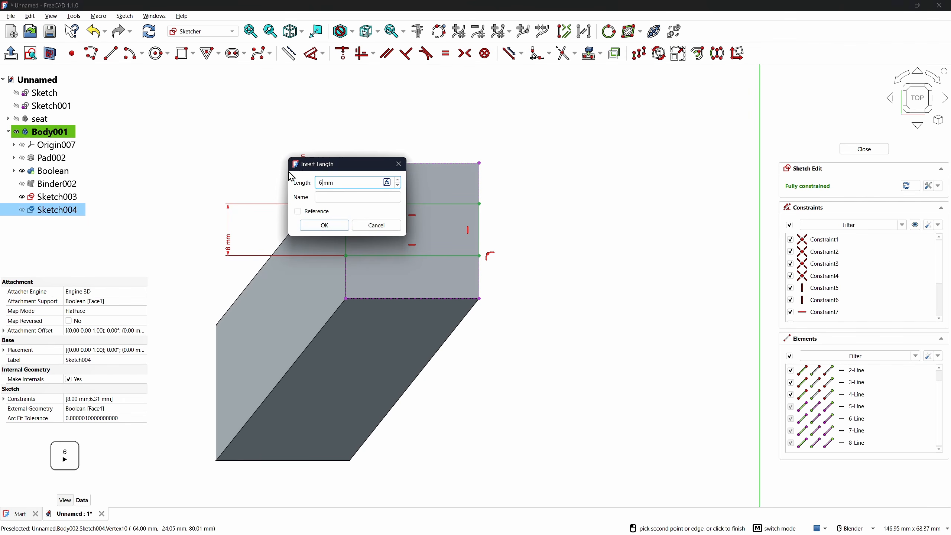
pyautogui.press('Return')
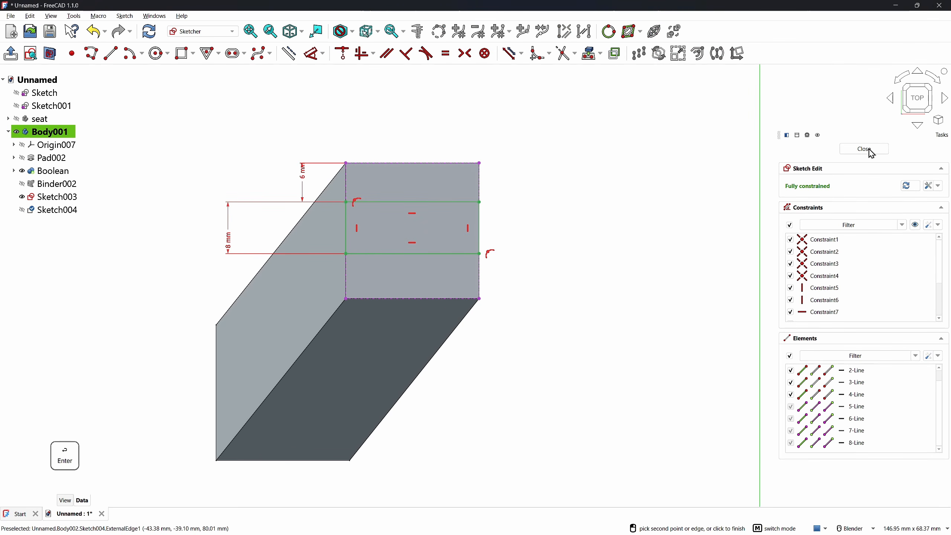
pyautogui.click(864, 149)
pyautogui.click(497, 330)
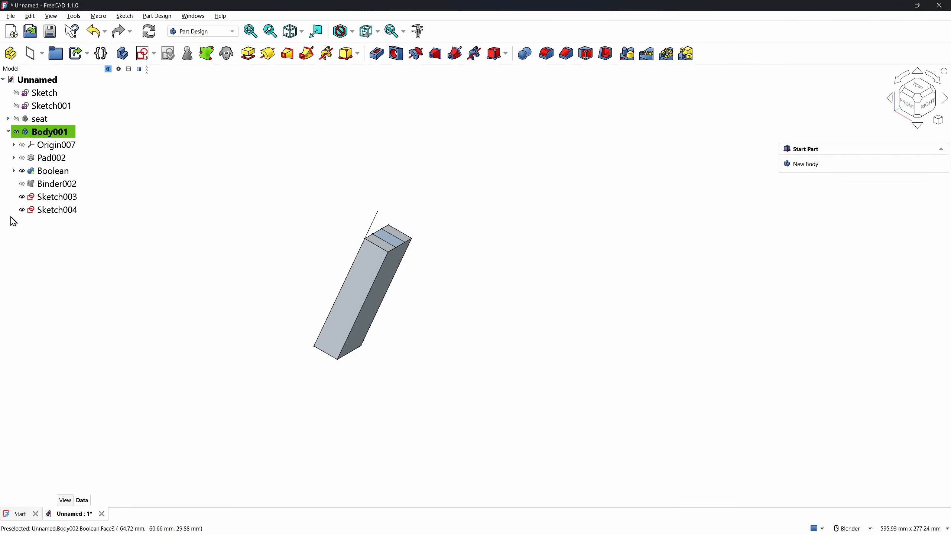
# Sweep Sketch004 along the Sketch003 path line with Additive Pipe to form the tenon
pyautogui.click(39, 211)
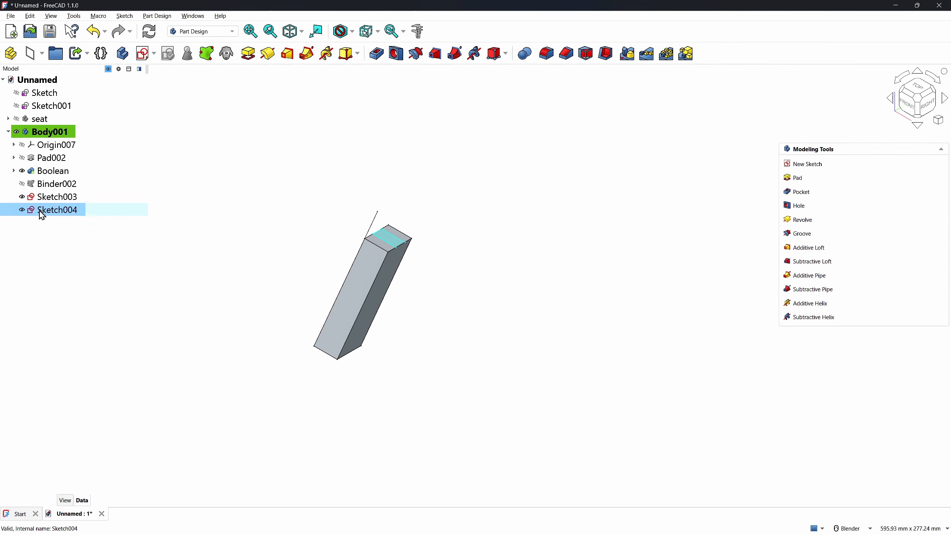
pyautogui.click(307, 54)
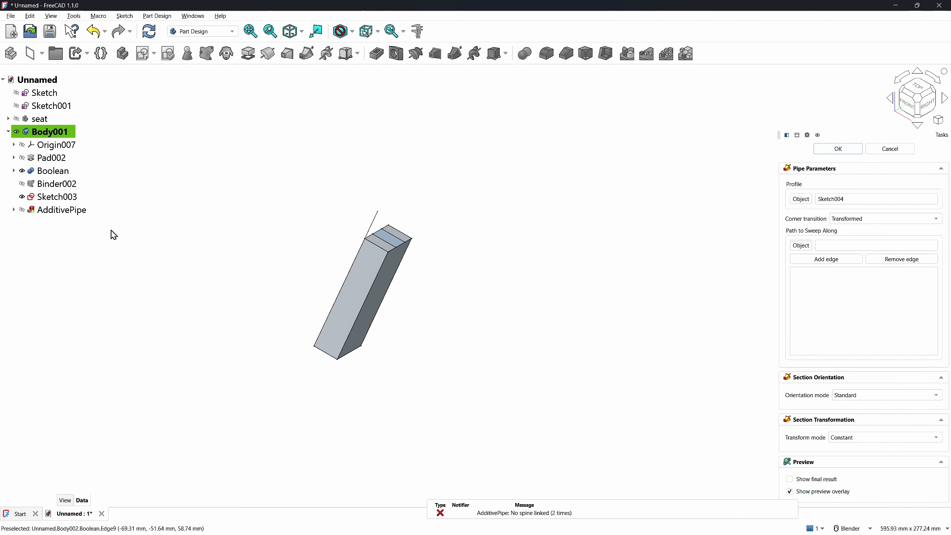
pyautogui.click(375, 226)
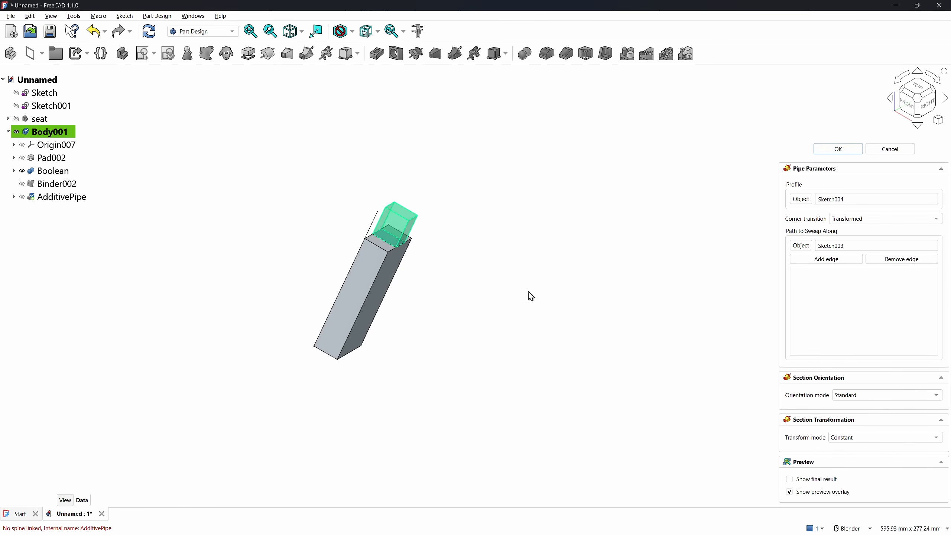
pyautogui.click(827, 151)
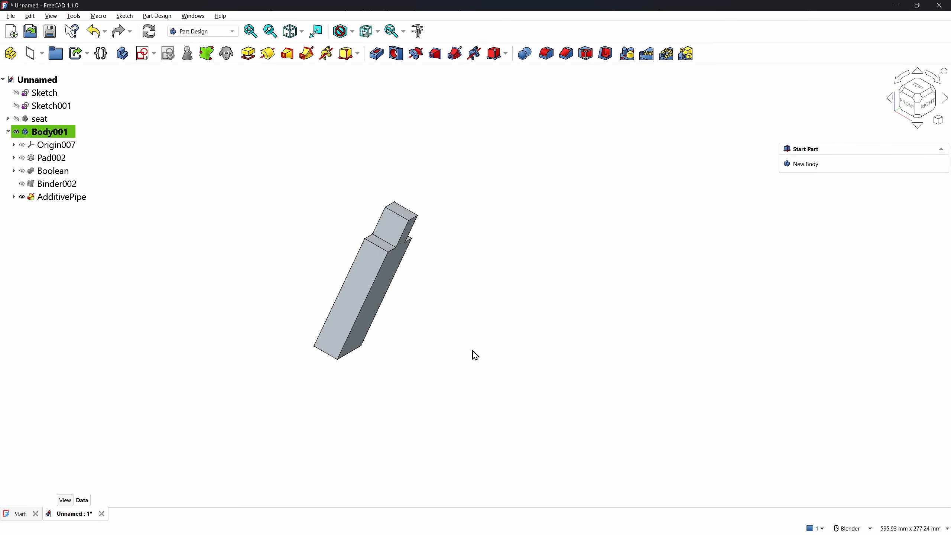
# Show the seat again and rename the leg body Body001 to 'leg-1'
pyautogui.click(8, 133)
pyautogui.click(16, 119)
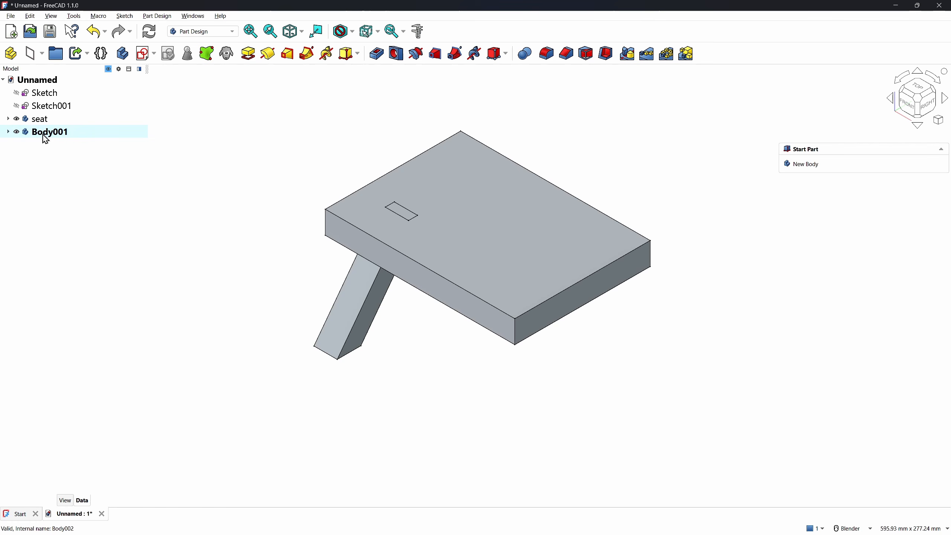
pyautogui.click(43, 133)
pyautogui.click(42, 134)
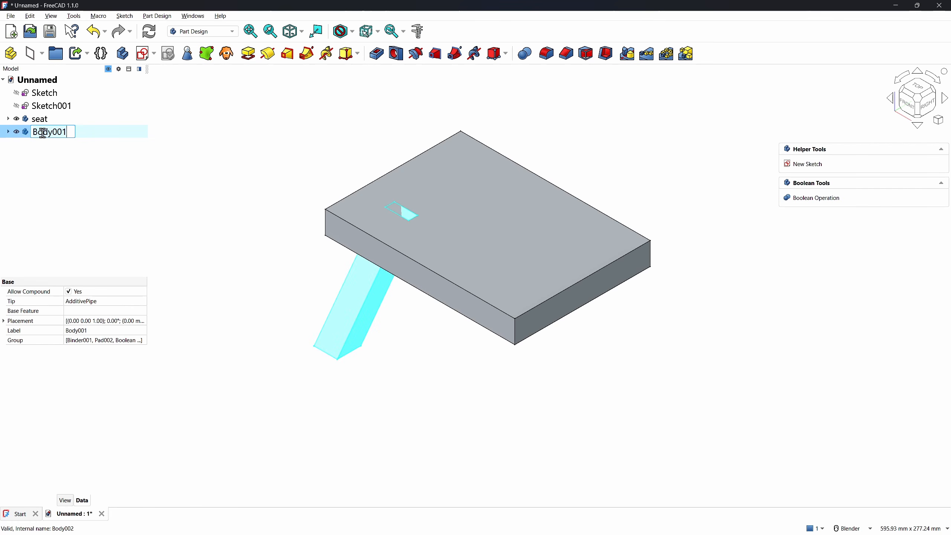
pyautogui.write('leg-')
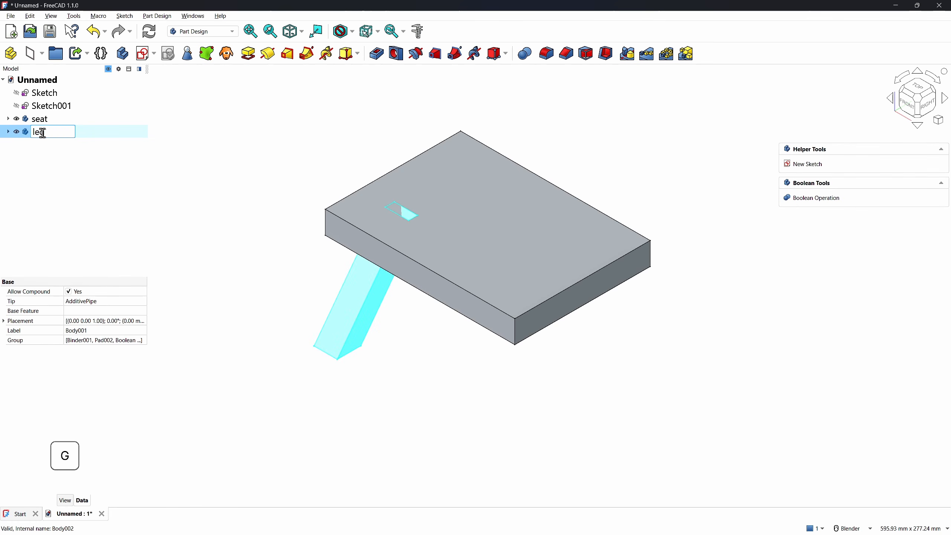
pyautogui.write('1')
pyautogui.press('Return')
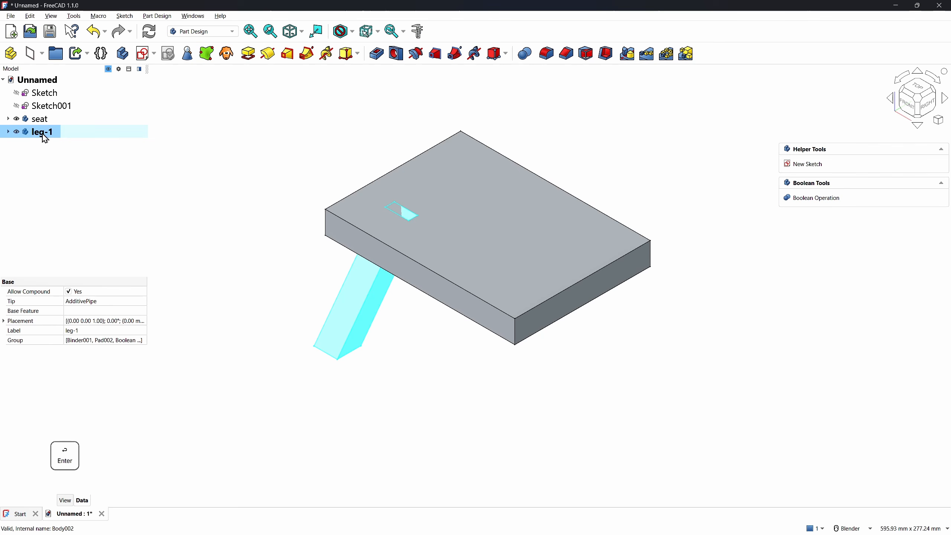
pyautogui.click(206, 247)
# Duplicate leg-1 via Edit > Duplicate Object, copying only the AdditivePipe feature chain
pyautogui.click(31, 134)
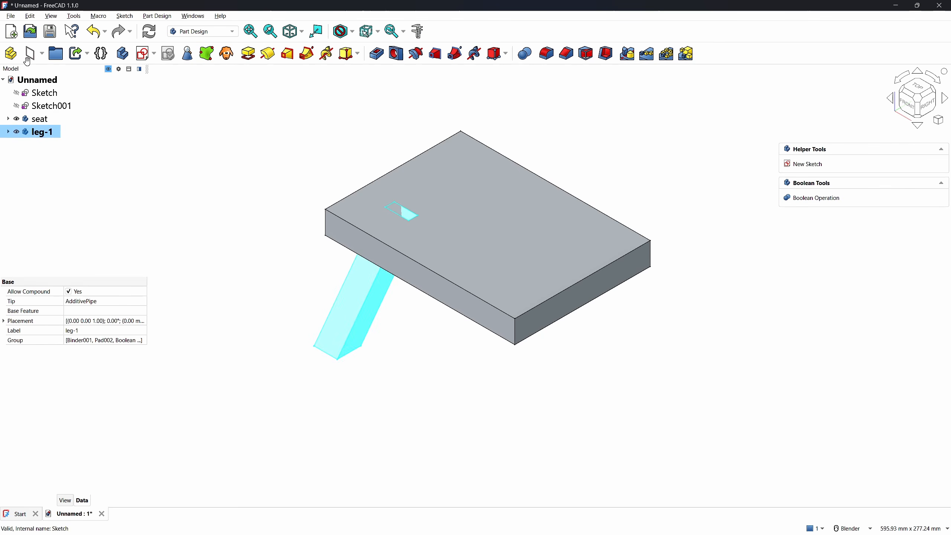
pyautogui.click(30, 16)
pyautogui.click(54, 83)
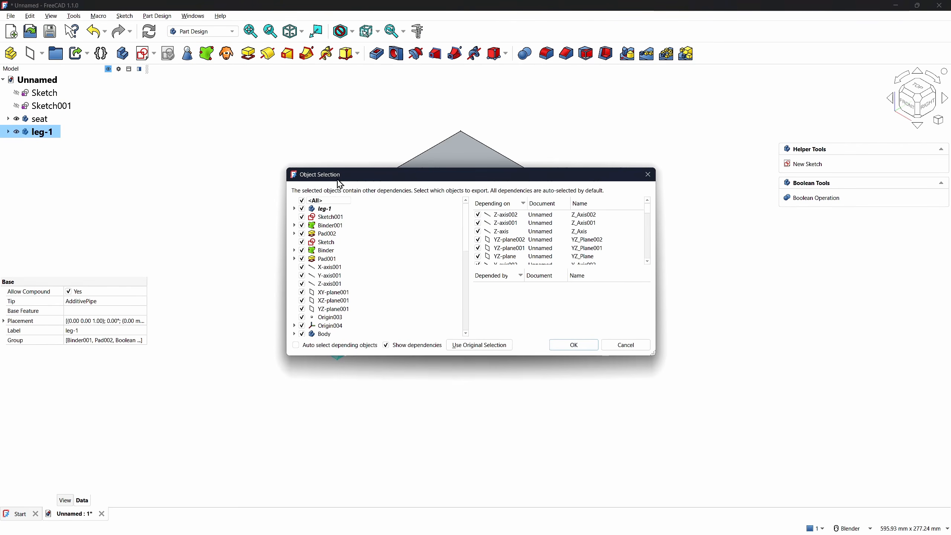
pyautogui.click(302, 201)
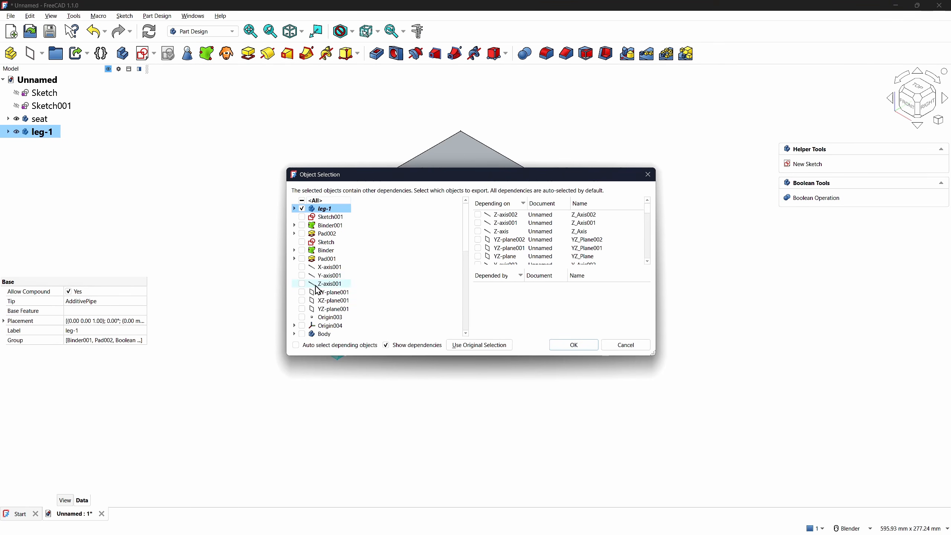
pyautogui.scroll(-2, 318, 325)
pyautogui.scroll(-5, 318, 325)
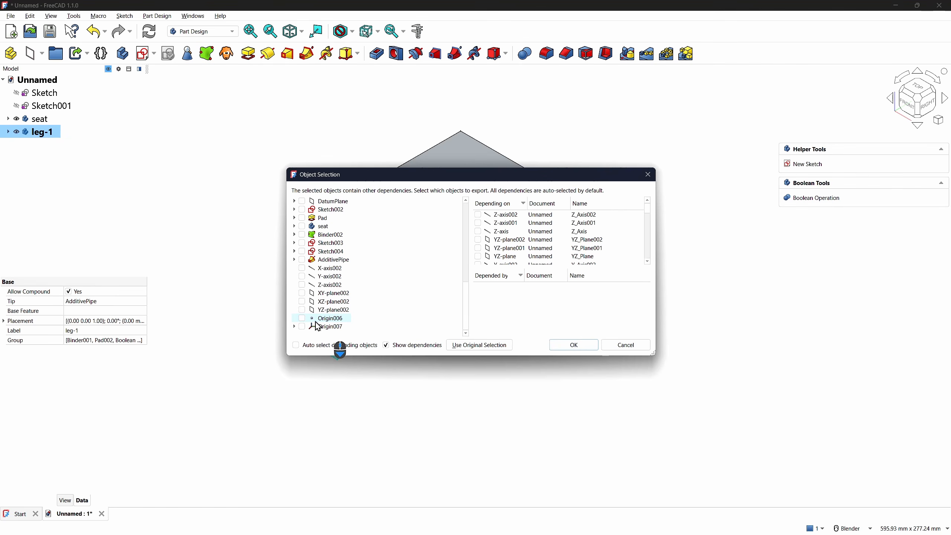
pyautogui.click(301, 261)
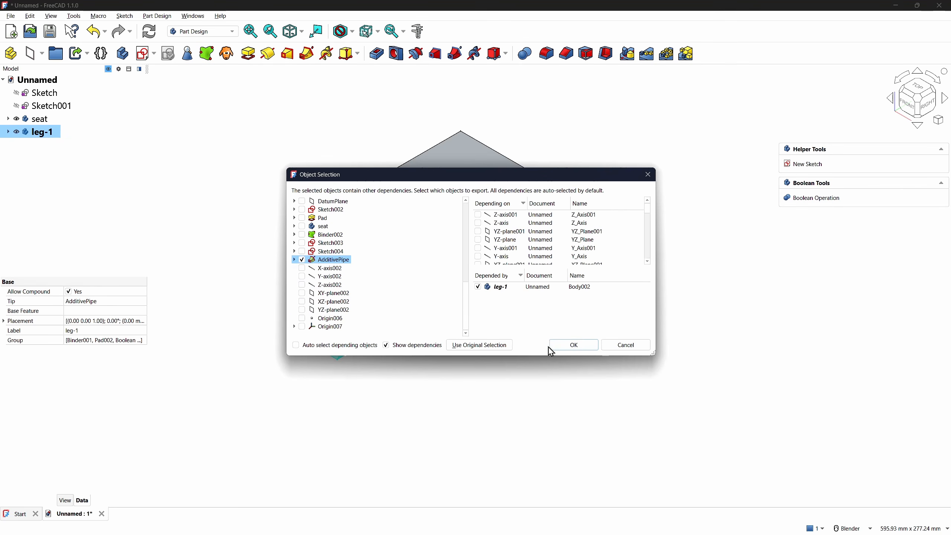
pyautogui.click(572, 345)
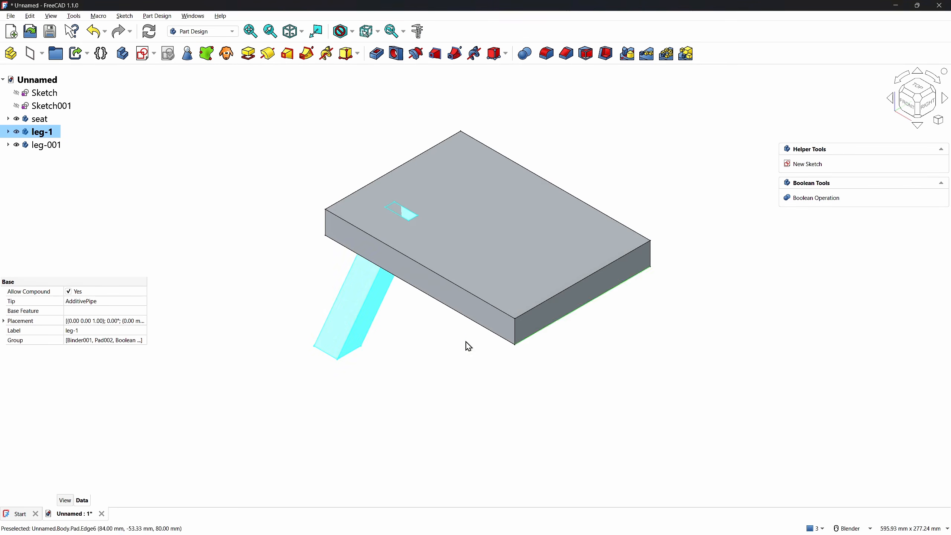
# Hide leg-1, activate leg-001, and mirror the whole body about the vertical sketch axis
pyautogui.click(18, 132)
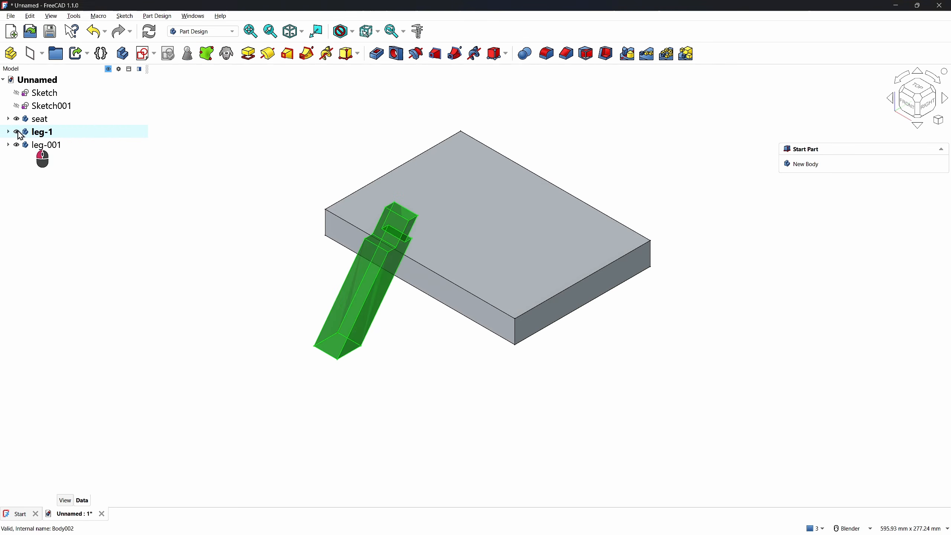
pyautogui.click(44, 148)
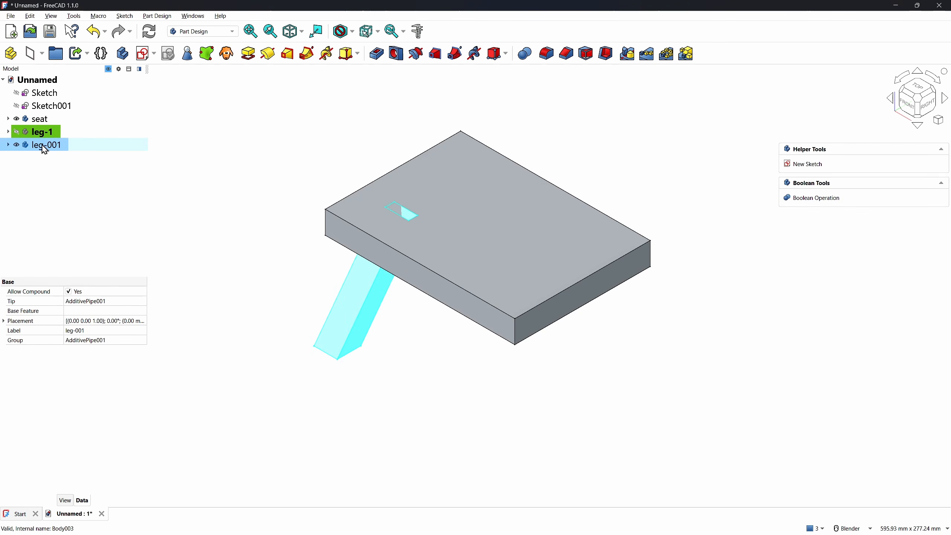
pyautogui.doubleClick(42, 145)
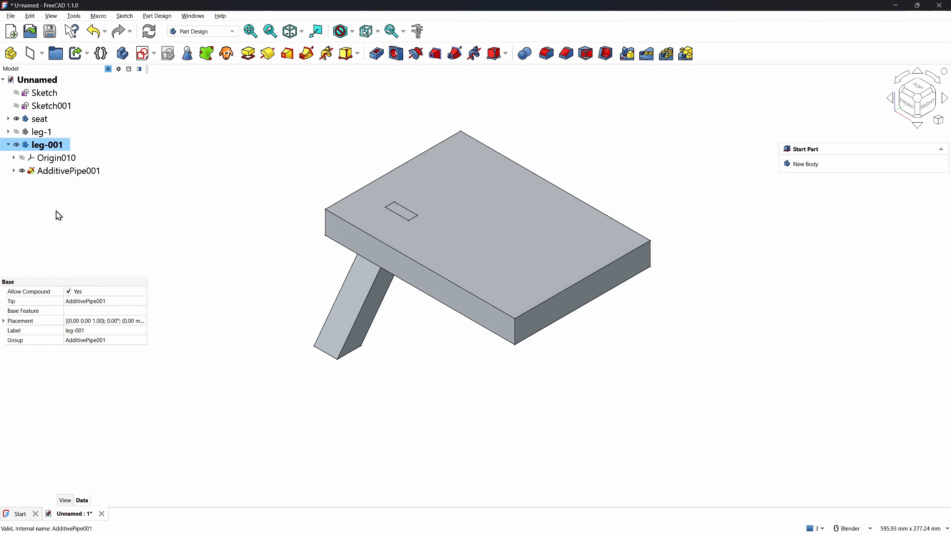
pyautogui.click(51, 173)
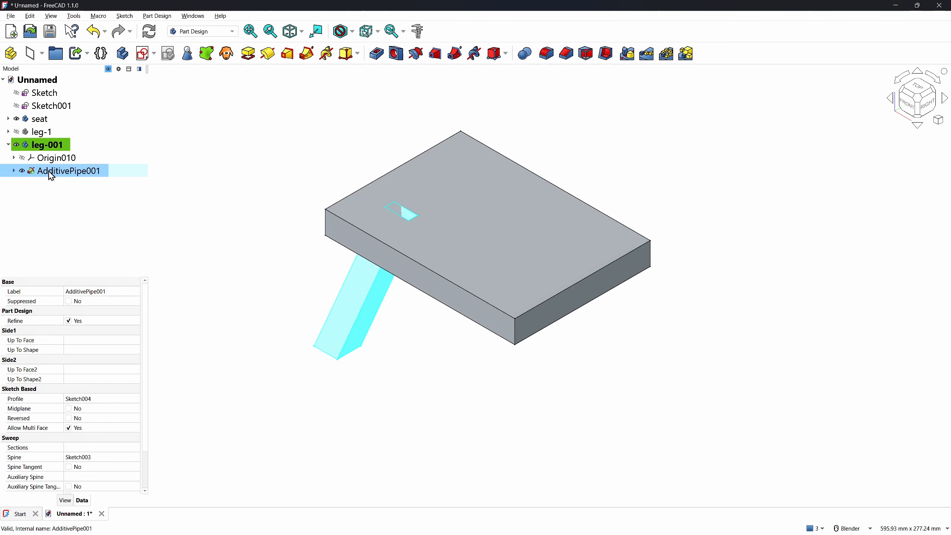
pyautogui.click(627, 56)
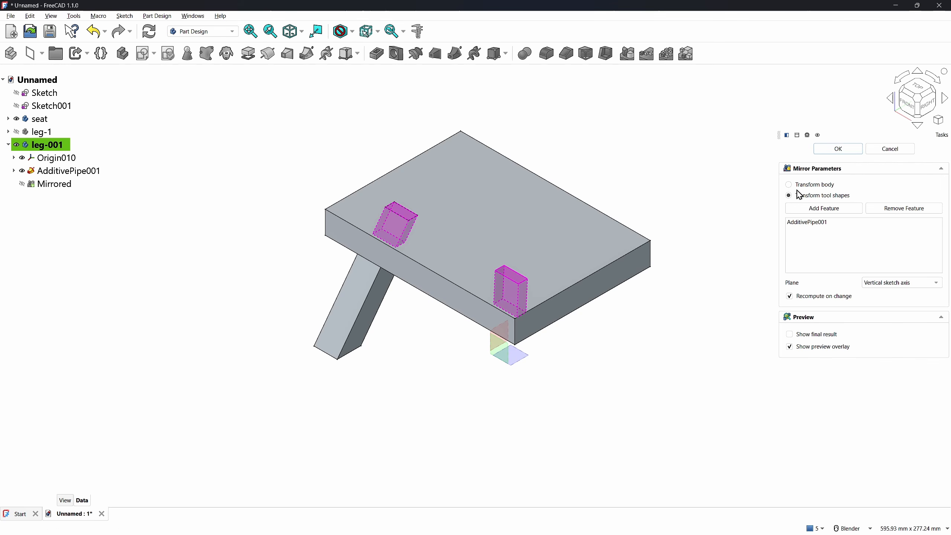
pyautogui.click(789, 185)
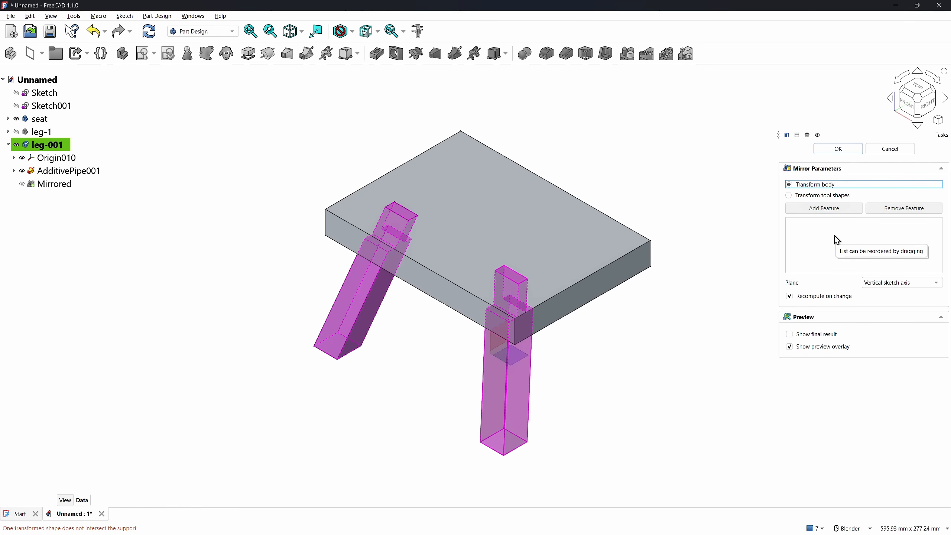
pyautogui.click(825, 149)
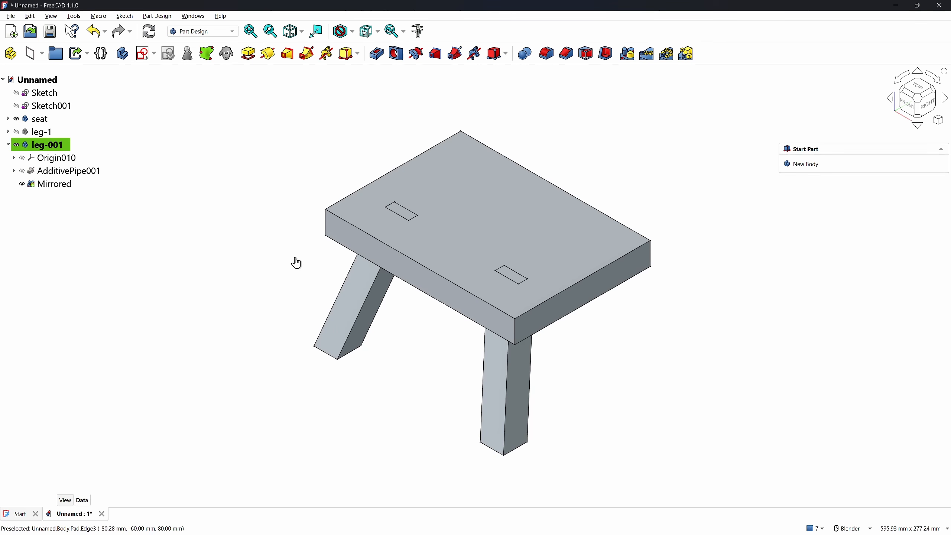
# Mirror the two legs again across the Base XZ-plane to get four legs
pyautogui.click(627, 55)
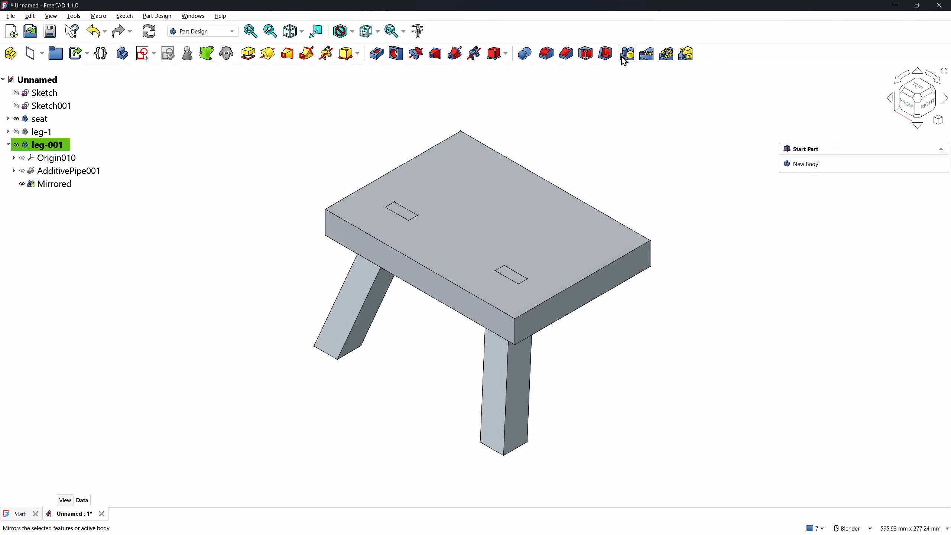
pyautogui.click(884, 284)
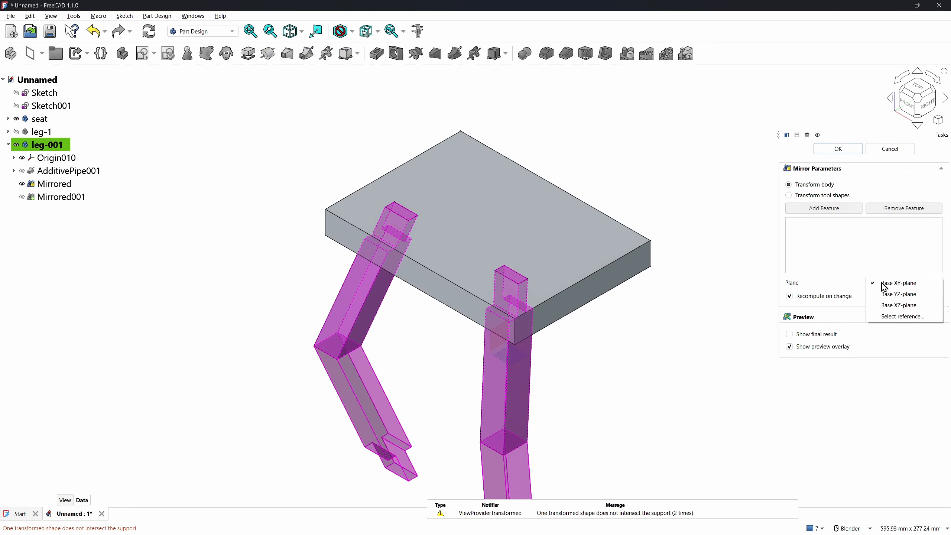
pyautogui.click(889, 302)
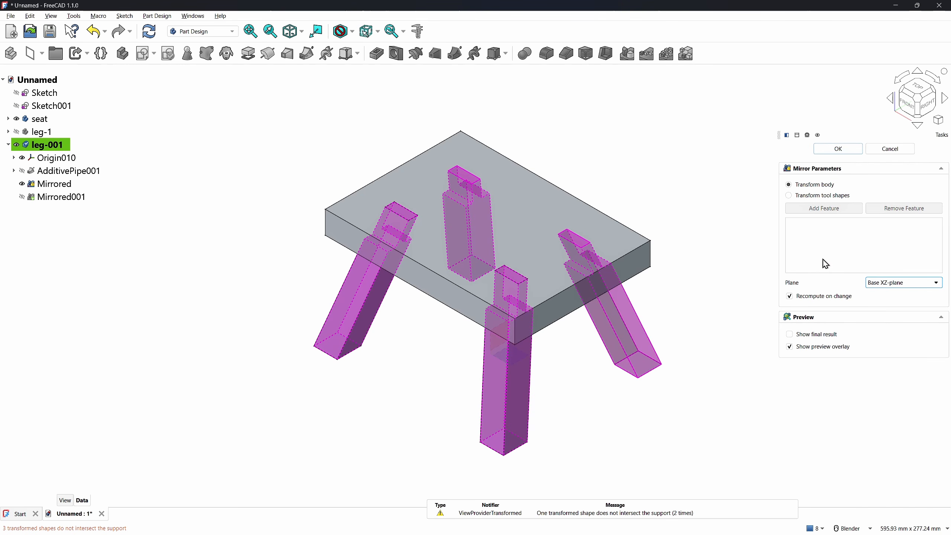
pyautogui.click(825, 153)
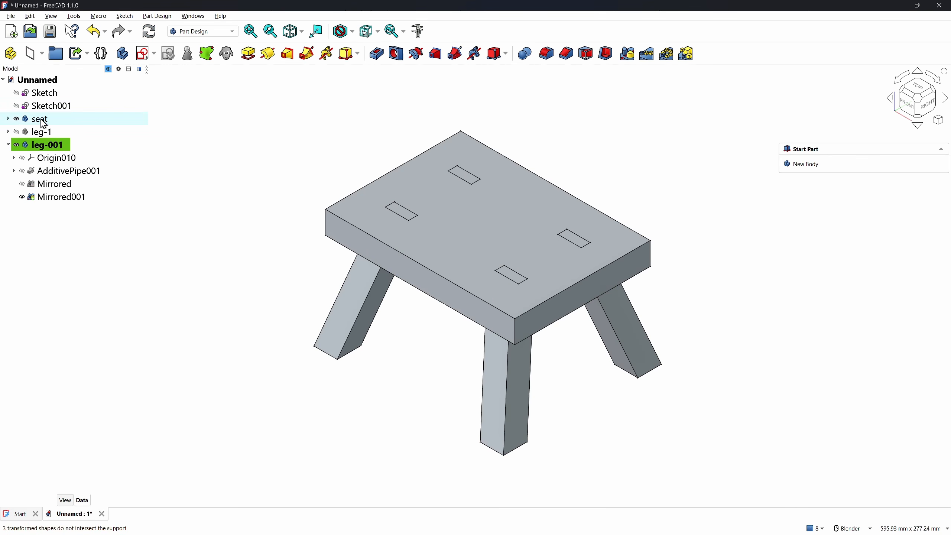
pyautogui.doubleClick(85, 119)
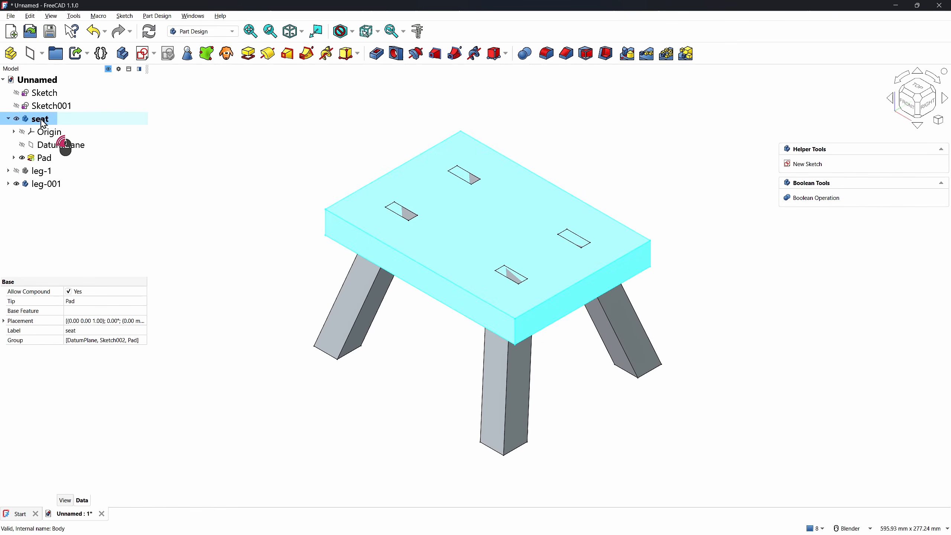
# Cut leg-001 from the seat with a Cut Boolean, then show leg-1 again
pyautogui.click(525, 54)
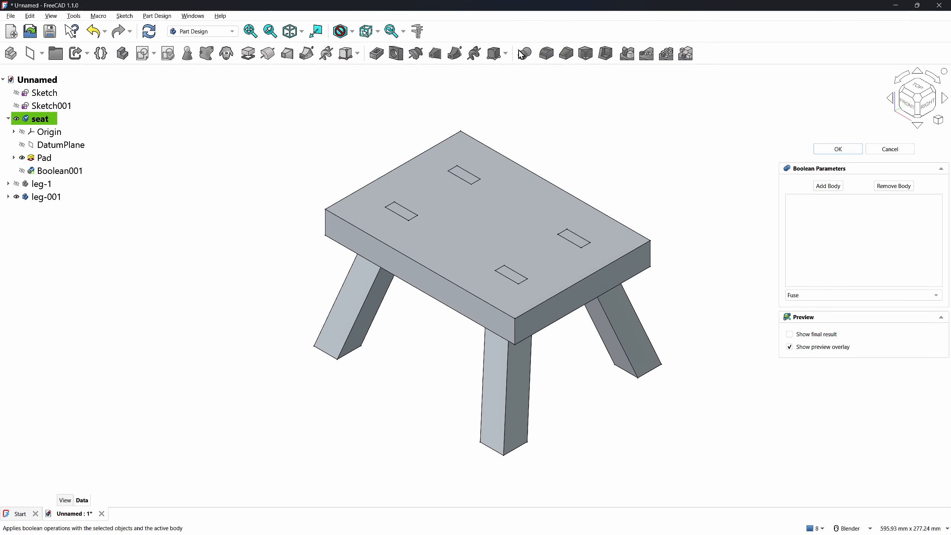
pyautogui.click(823, 297)
pyautogui.click(815, 308)
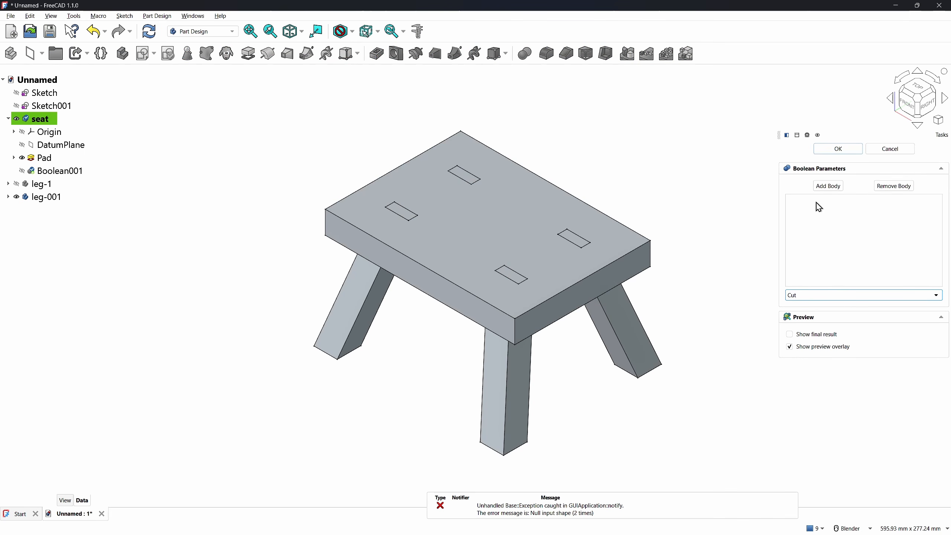
pyautogui.click(824, 187)
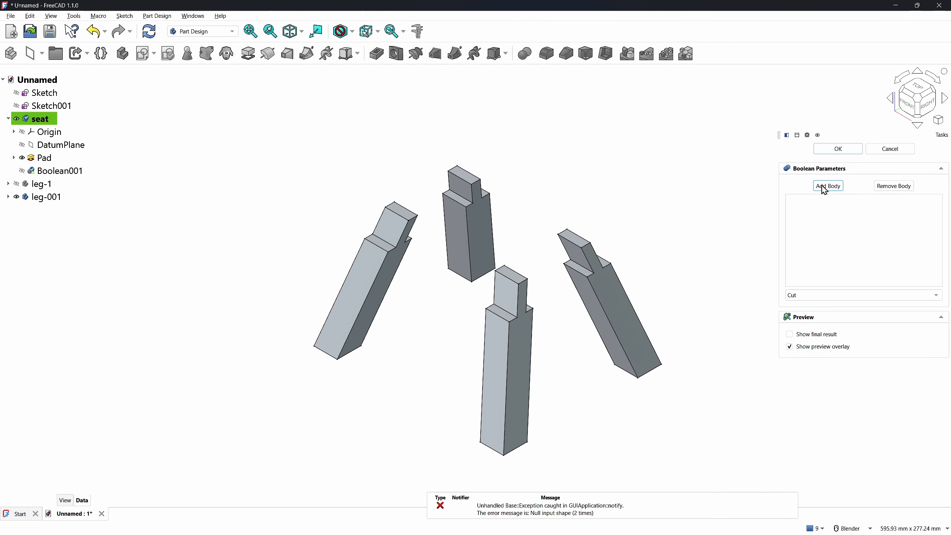
pyautogui.click(516, 356)
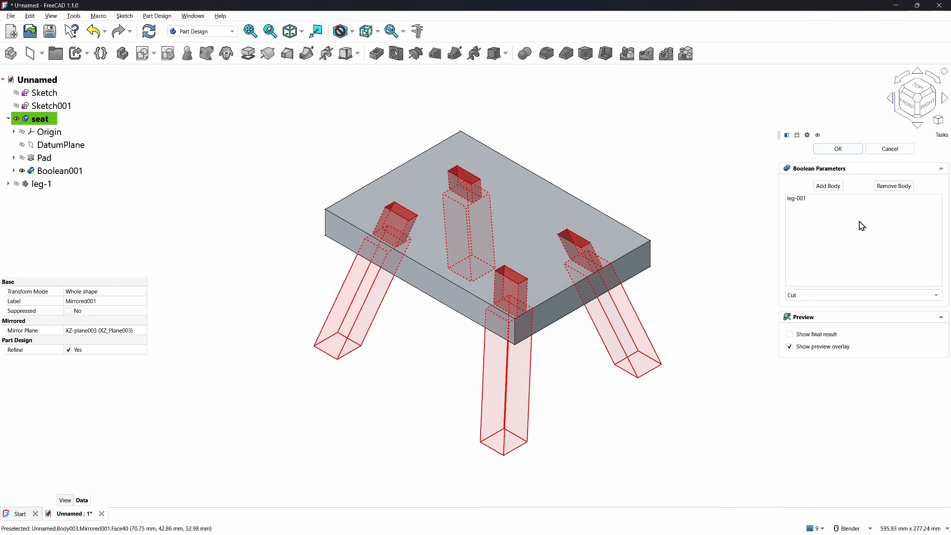
pyautogui.click(834, 152)
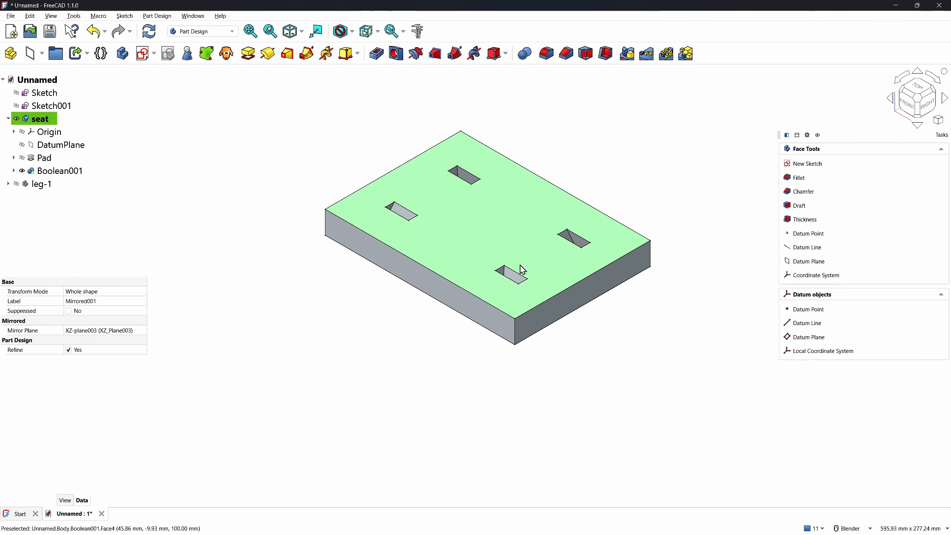
pyautogui.click(16, 184)
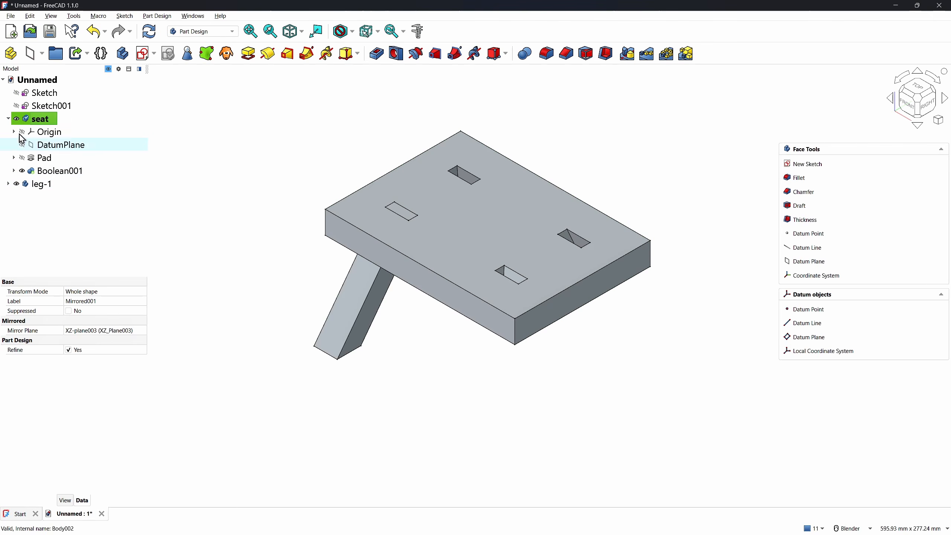
# Collapse the seat's features and create a new empty body, Body001, kept active
pyautogui.click(8, 119)
pyautogui.click(245, 281)
pyautogui.scroll(-2, 432, 342)
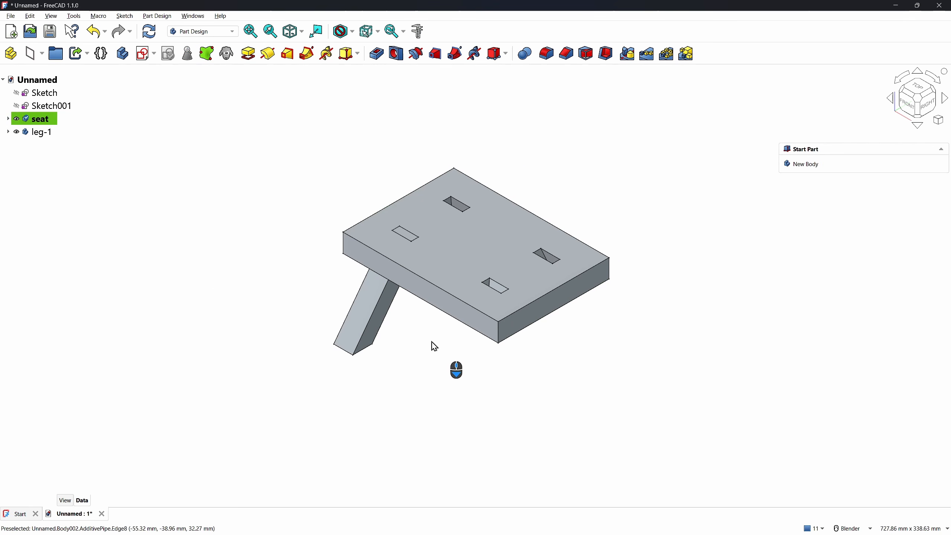
pyautogui.scroll(2, 510, 226)
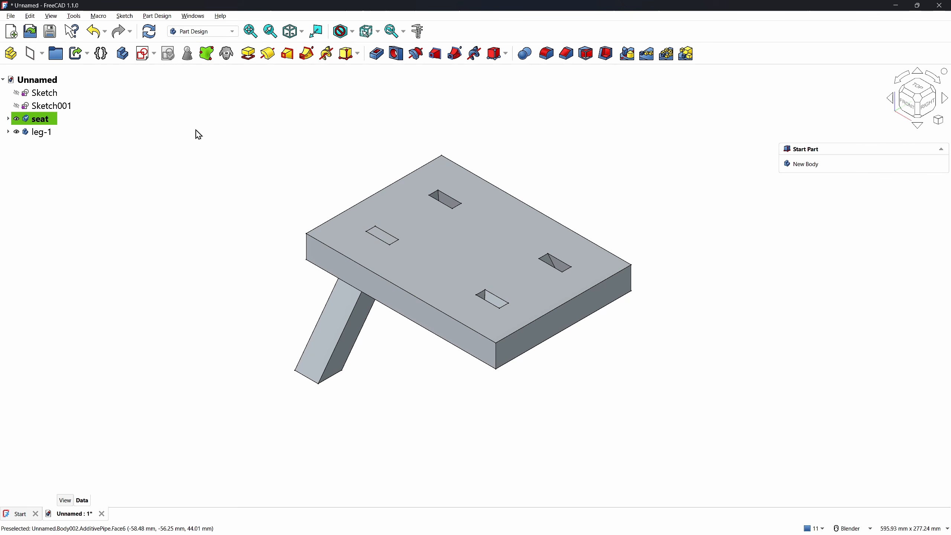
pyautogui.click(123, 53)
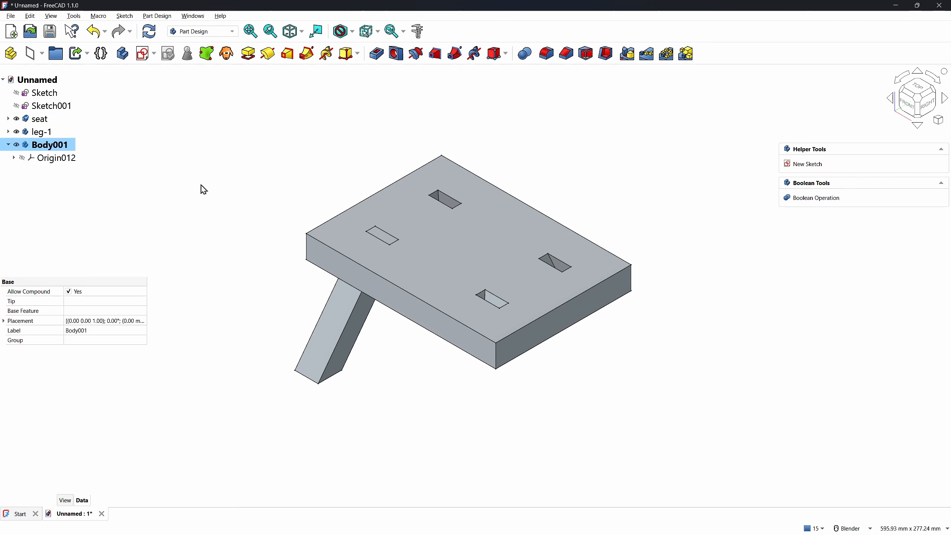
pyautogui.click(208, 230)
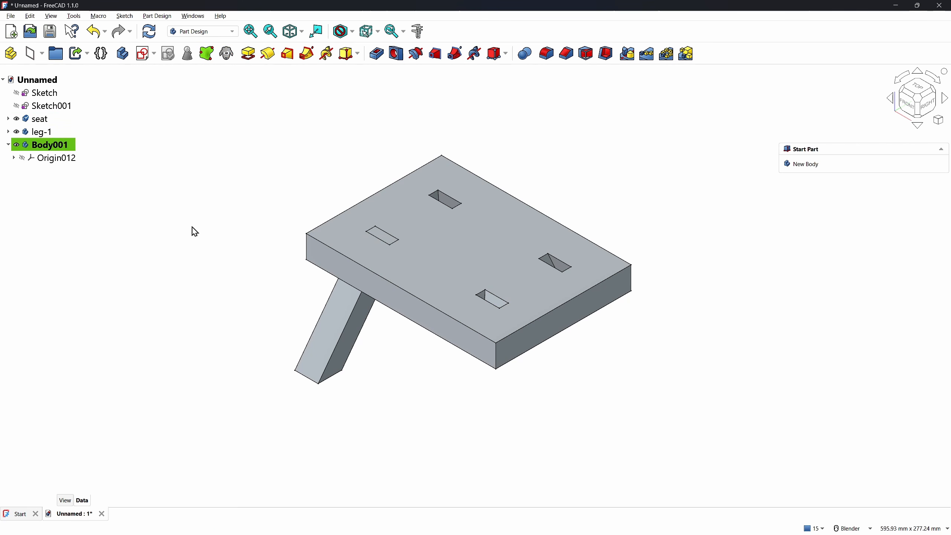
# Show Sketch001 and bind it into Body001 as a SubShapeBinder
pyautogui.click(16, 106)
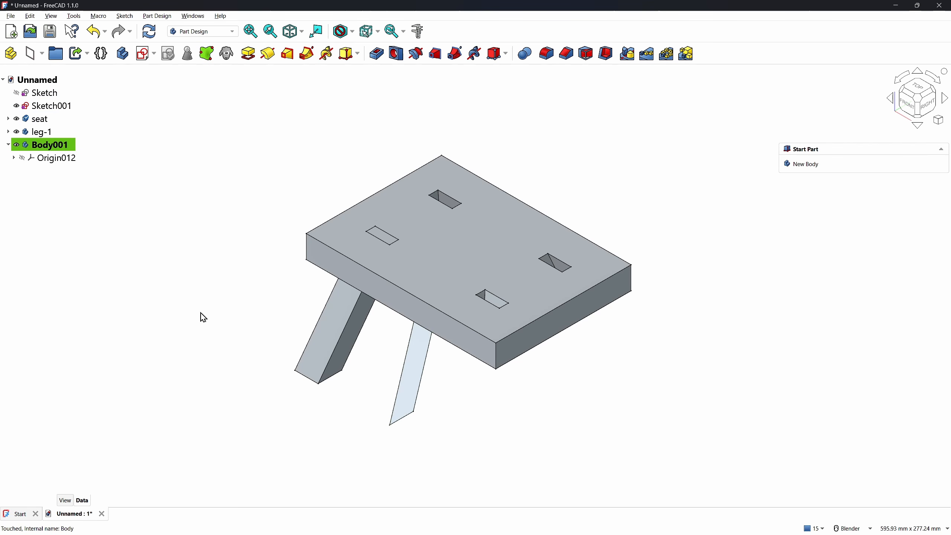
pyautogui.click(412, 378)
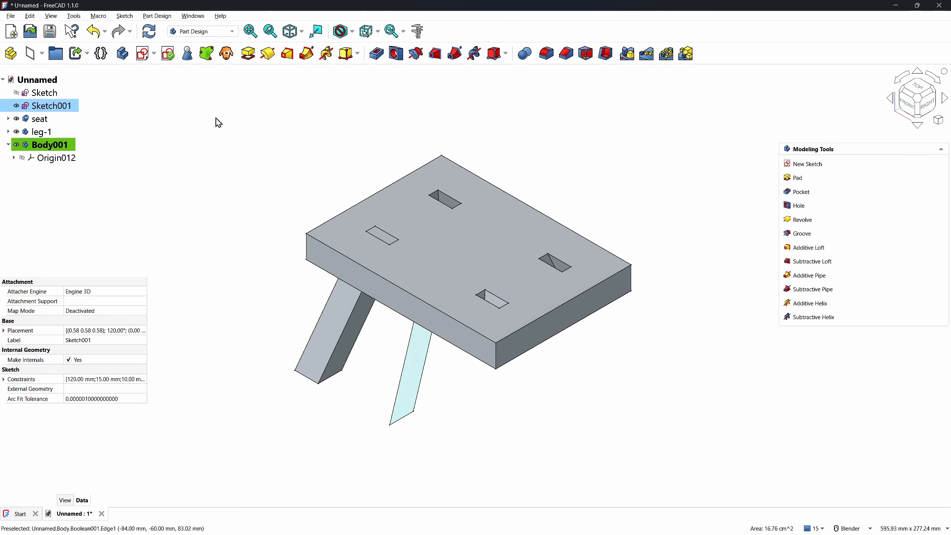
pyautogui.click(207, 54)
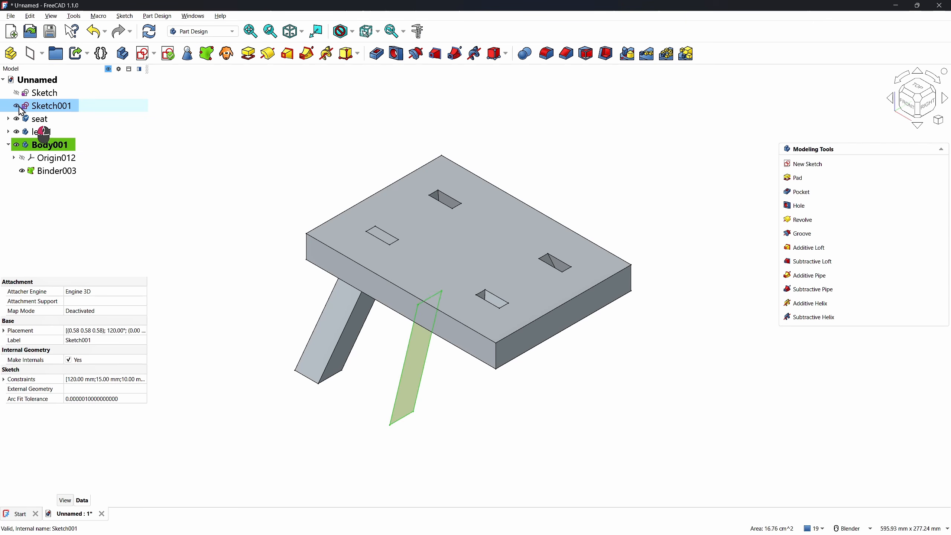
pyautogui.click(230, 214)
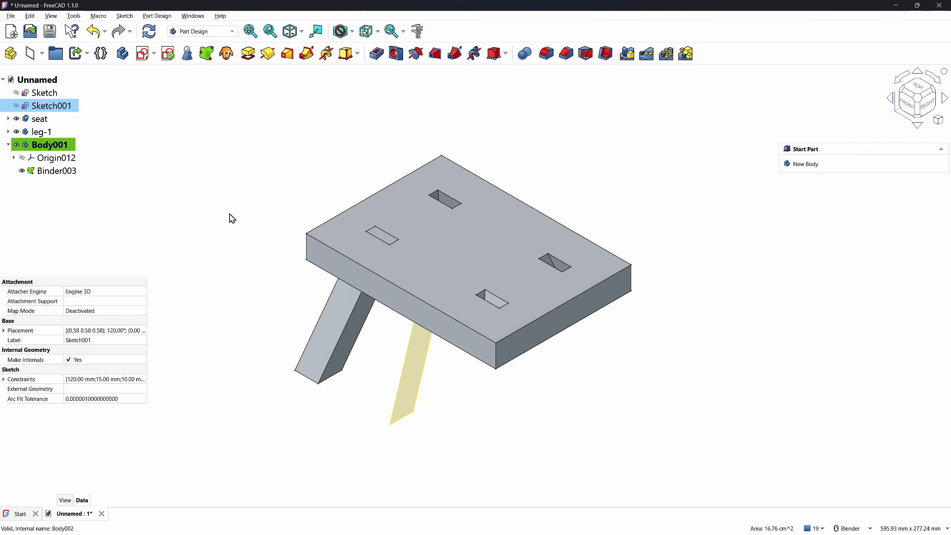
pyautogui.click(147, 55)
# Attach the new sketch to its plane and import the leg profile's edges as external geometry
pyautogui.click(498, 327)
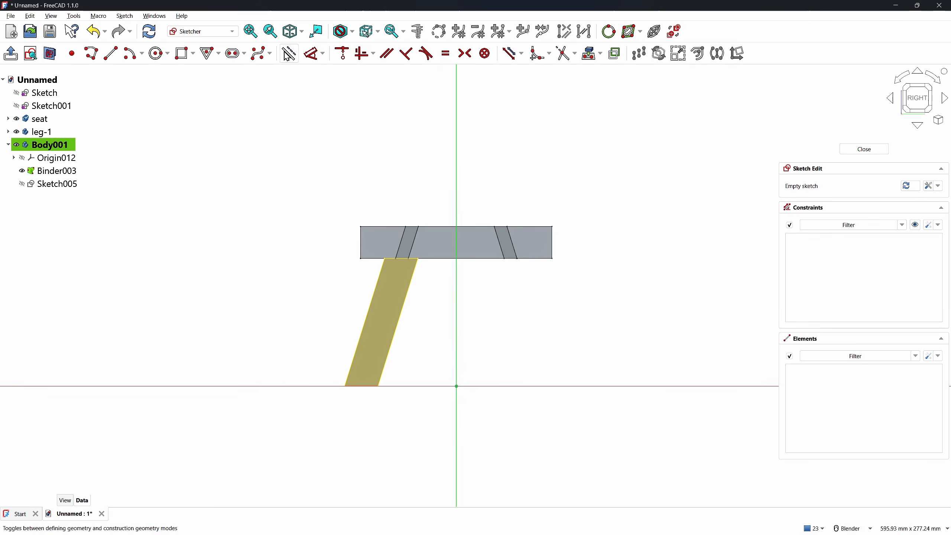
pyautogui.click(585, 60)
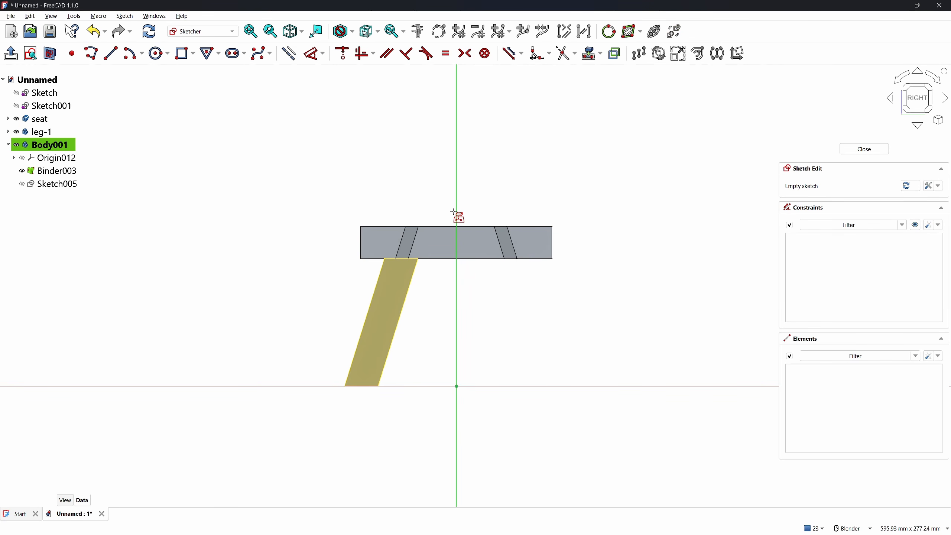
pyautogui.click(392, 315)
pyautogui.rightClick(289, 266)
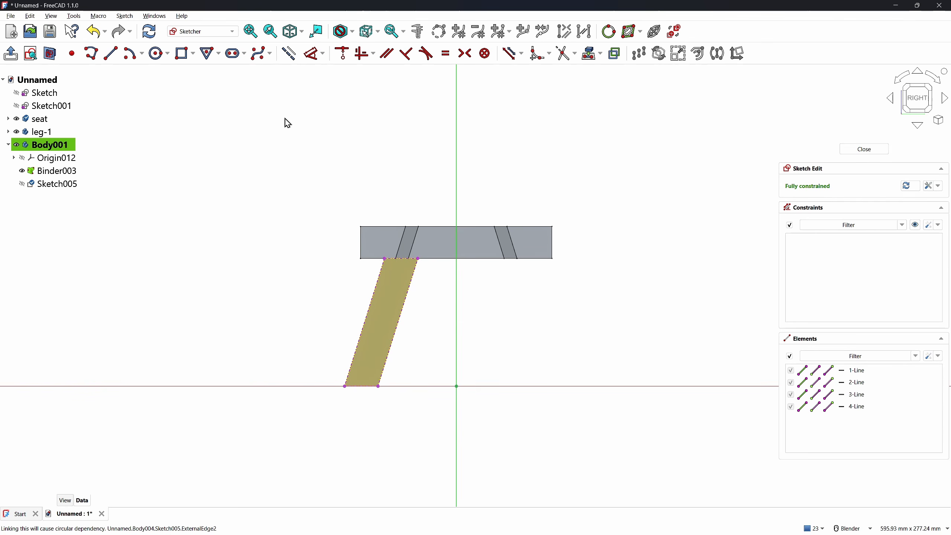
# Draw a small tilted three-corner rectangle on the lower part of the leg
pyautogui.click(183, 54)
pyautogui.click(851, 189)
pyautogui.click(878, 211)
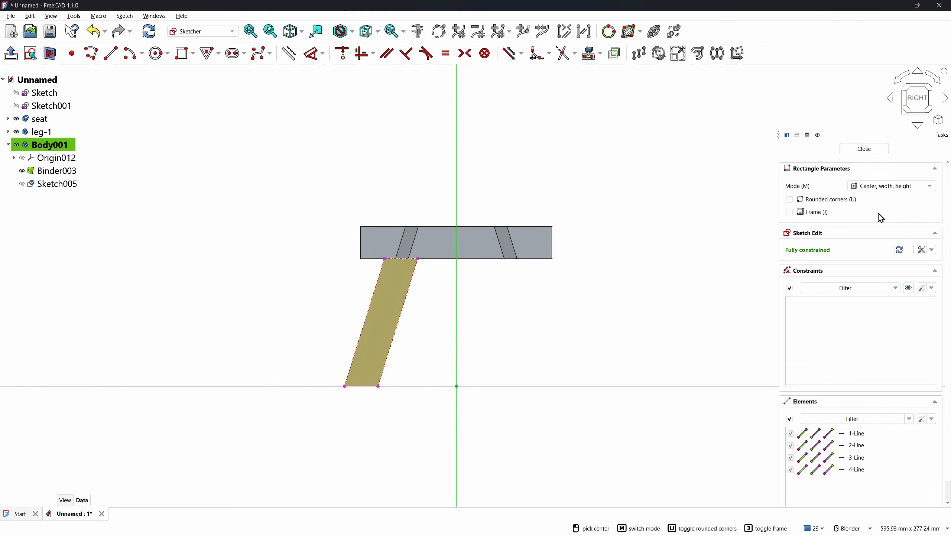
pyautogui.click(866, 193)
pyautogui.click(866, 207)
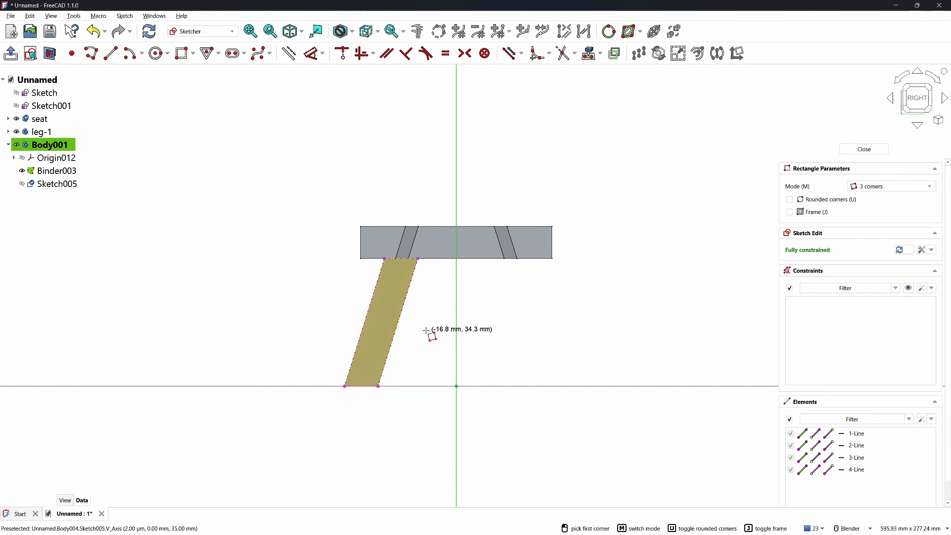
pyautogui.scroll(3, 391, 339)
pyautogui.scroll(2, 391, 339)
pyautogui.click(352, 322)
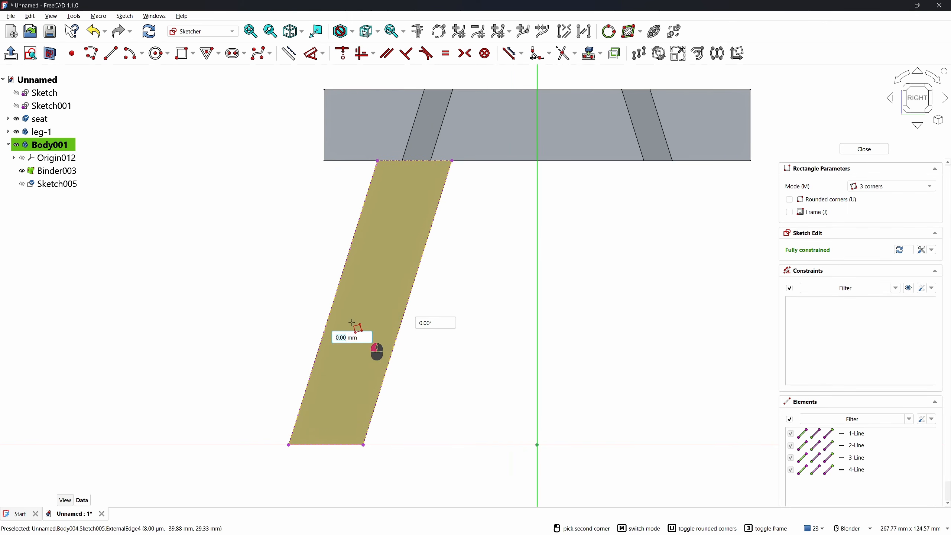
pyautogui.click(384, 331)
pyautogui.click(359, 388)
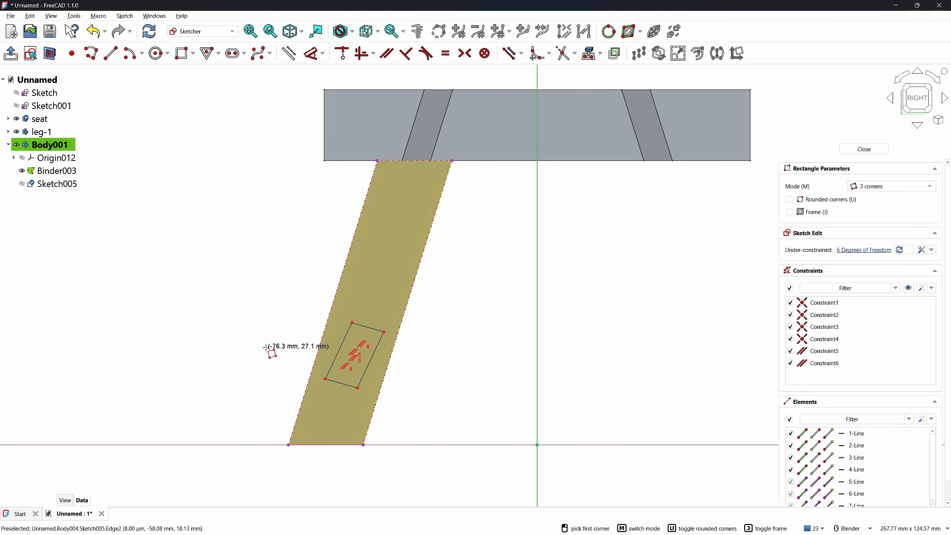
# Make the rectangle's edges perpendicular and its left edge parallel to the leg's left edge
pyautogui.rightClick(287, 348)
pyautogui.click(344, 340)
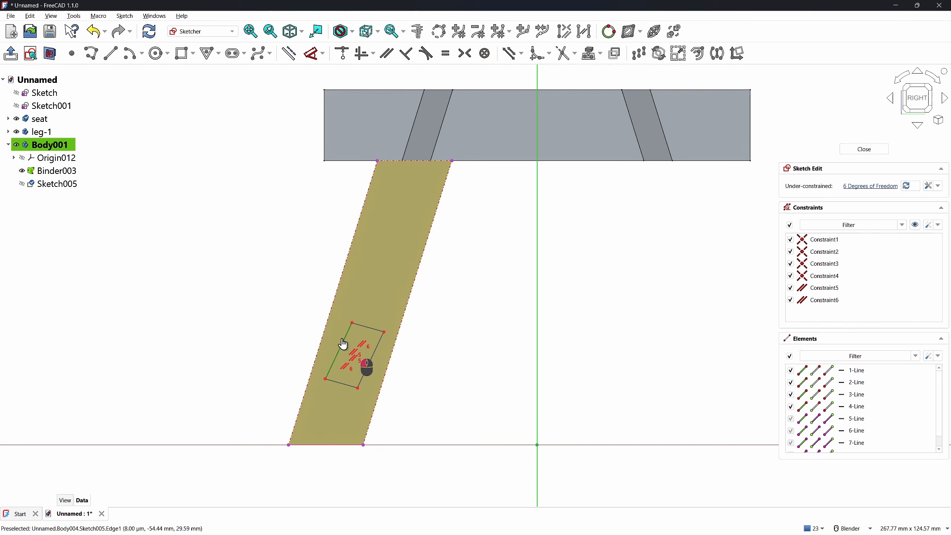
pyautogui.click(374, 330)
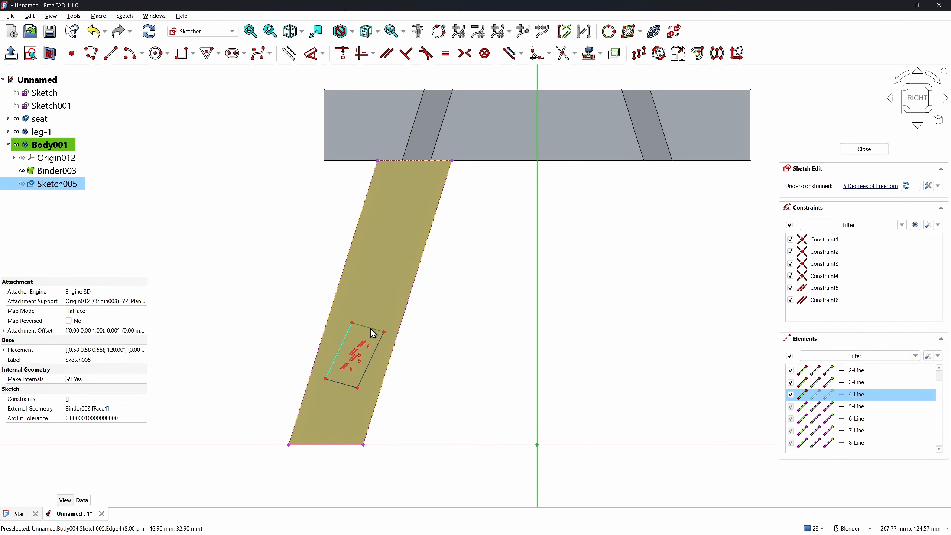
pyautogui.press('n')
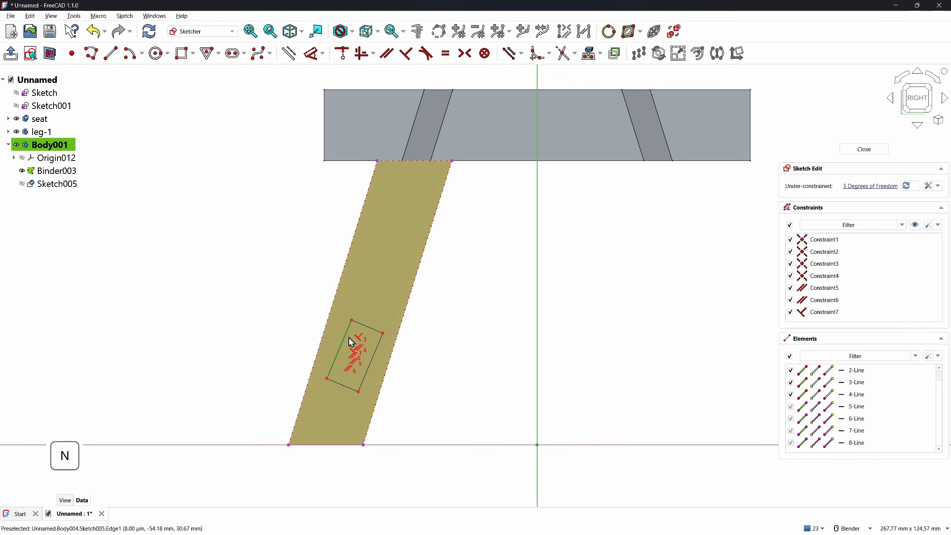
pyautogui.click(347, 337)
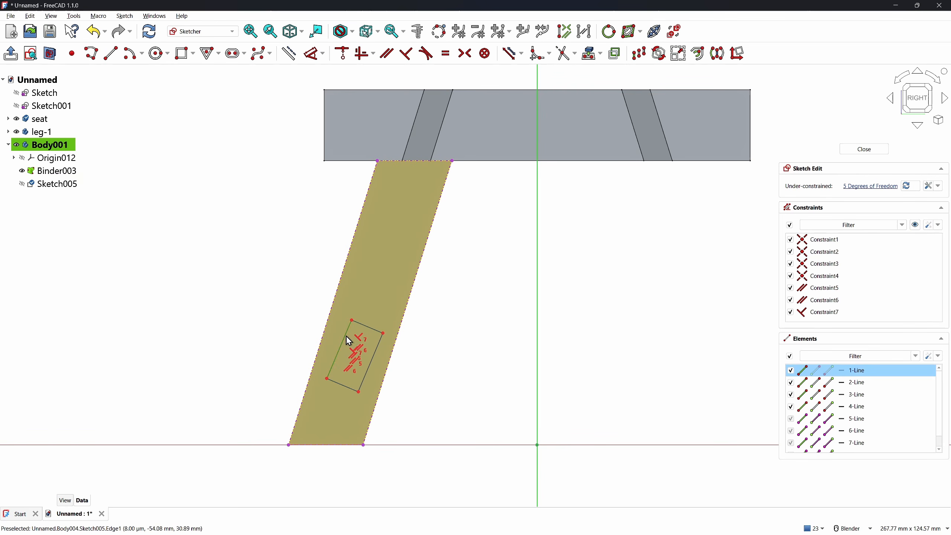
pyautogui.click(327, 325)
pyautogui.press('p')
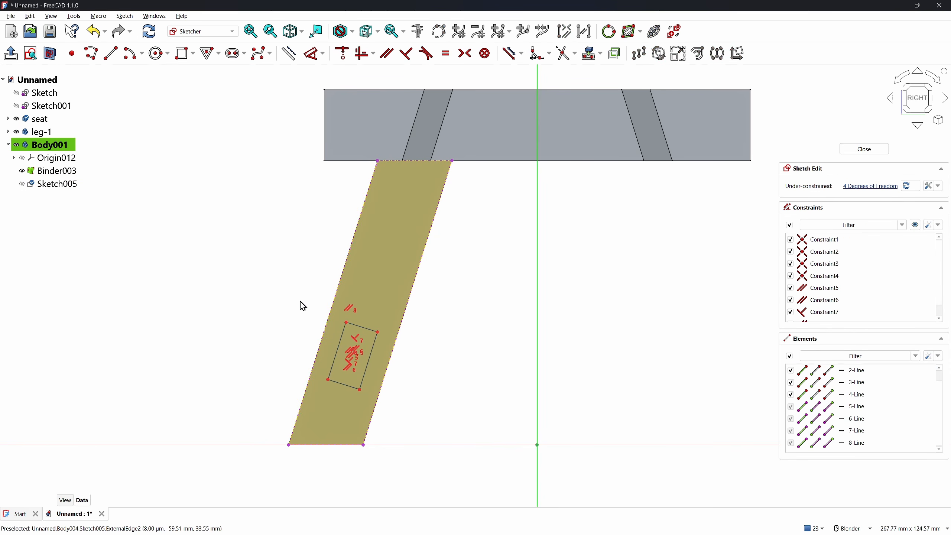
# Dimension the rectangle's top edge to 12 mm and its right edge to 15 mm
pyautogui.press('d')
pyautogui.scroll(1, 391, 241)
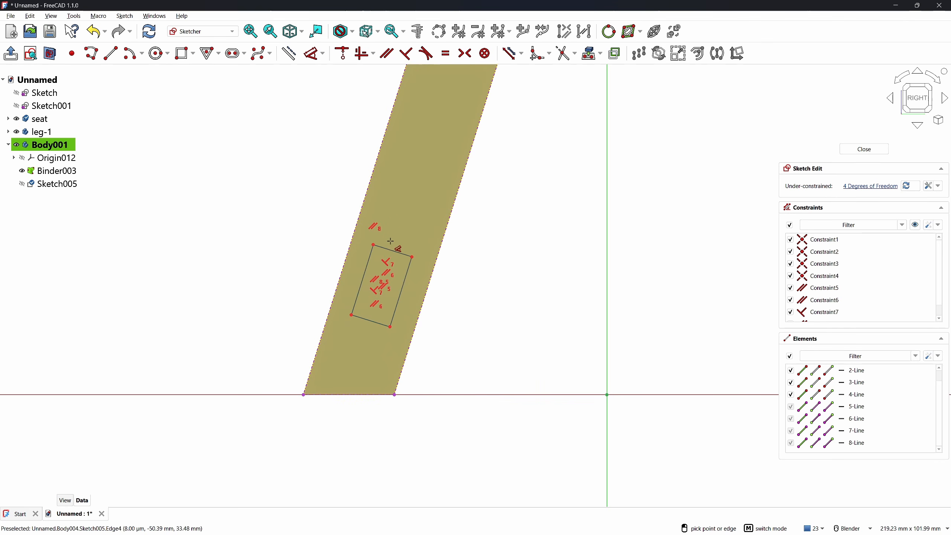
pyautogui.click(391, 249)
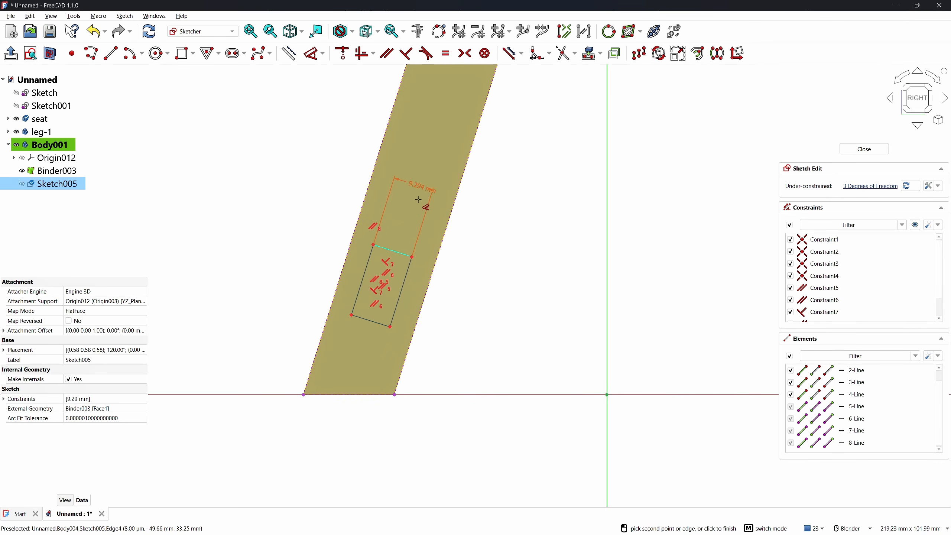
pyautogui.click(417, 203)
pyautogui.write('12')
pyautogui.press('Return')
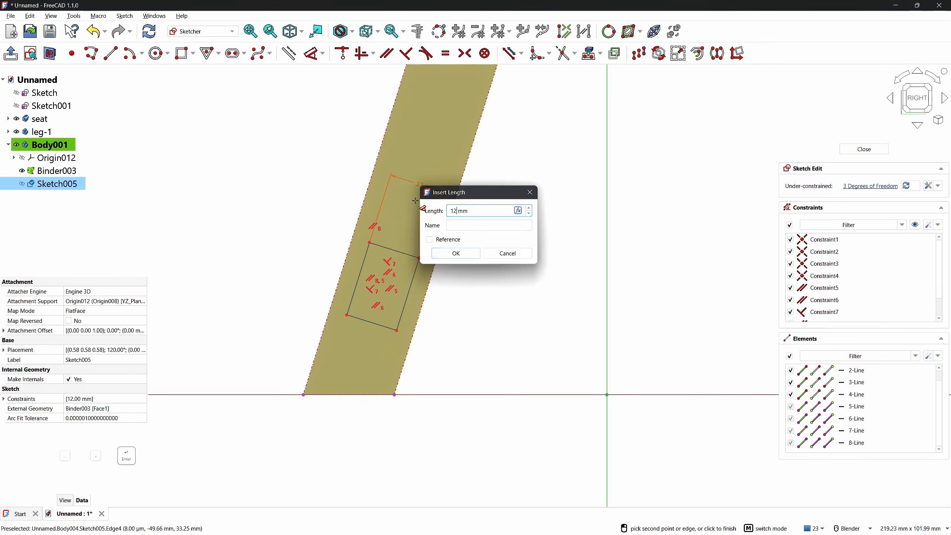
pyautogui.click(407, 298)
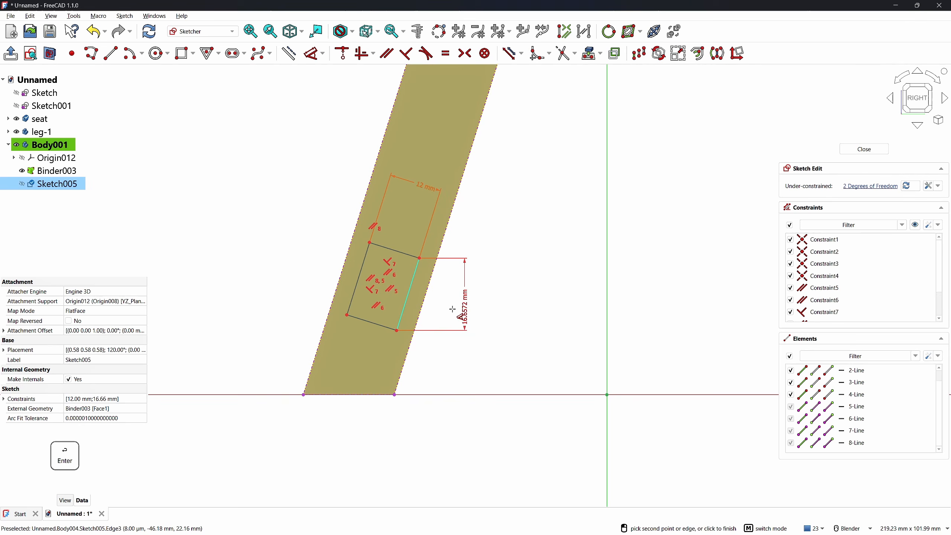
pyautogui.click(446, 359)
pyautogui.write('15')
pyautogui.press('Return')
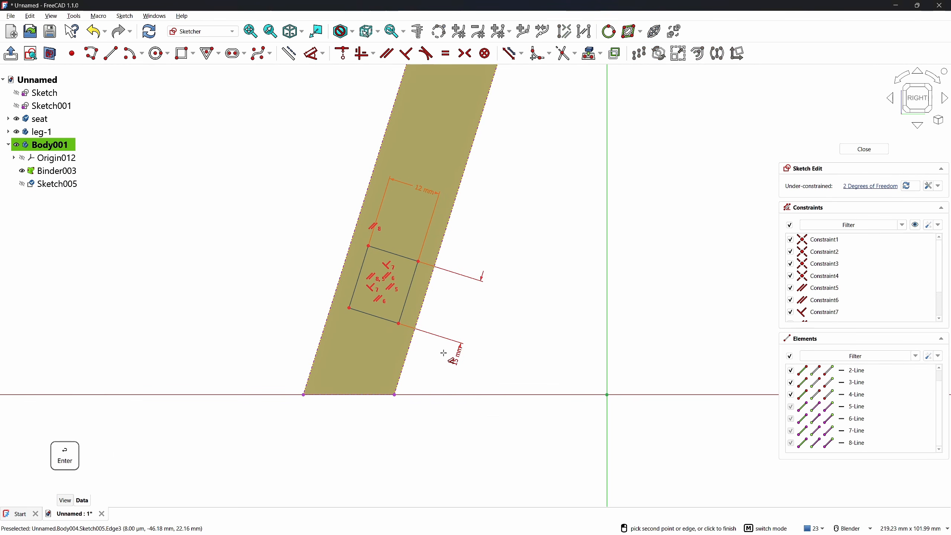
# Place the rectangle 4 mm from the leg's right edge and 15 mm from its bottom, then close the sketch
pyautogui.click(405, 297)
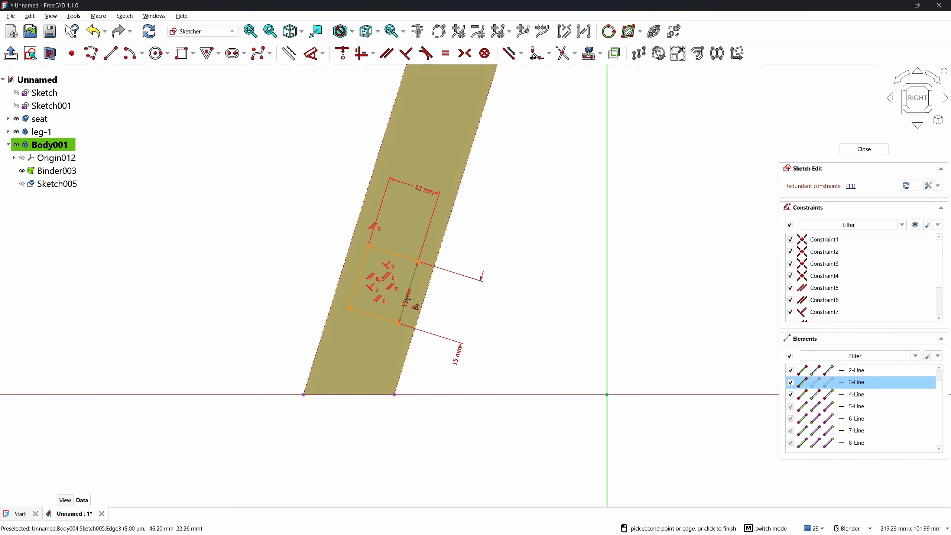
pyautogui.click(419, 309)
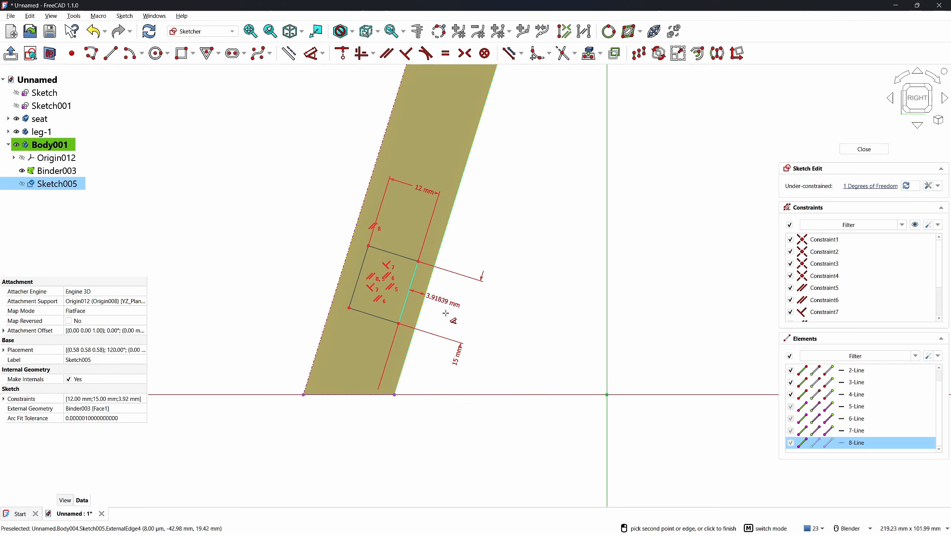
pyautogui.click(449, 314)
pyautogui.write('4')
pyautogui.press('Return')
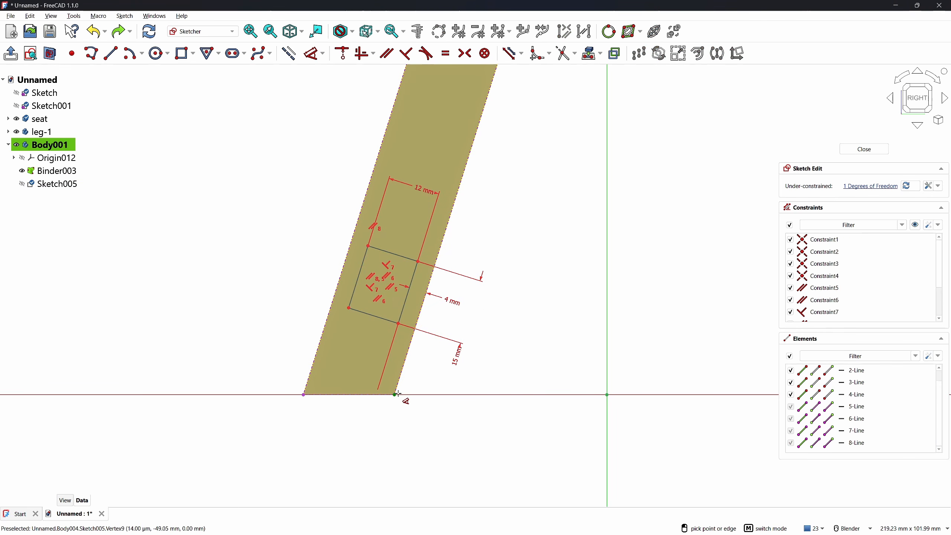
pyautogui.click(382, 318)
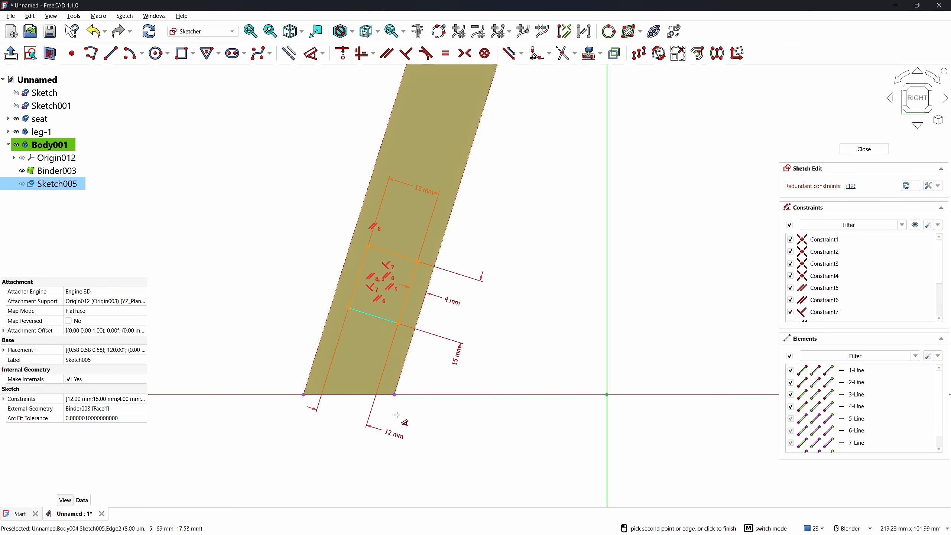
pyautogui.click(394, 395)
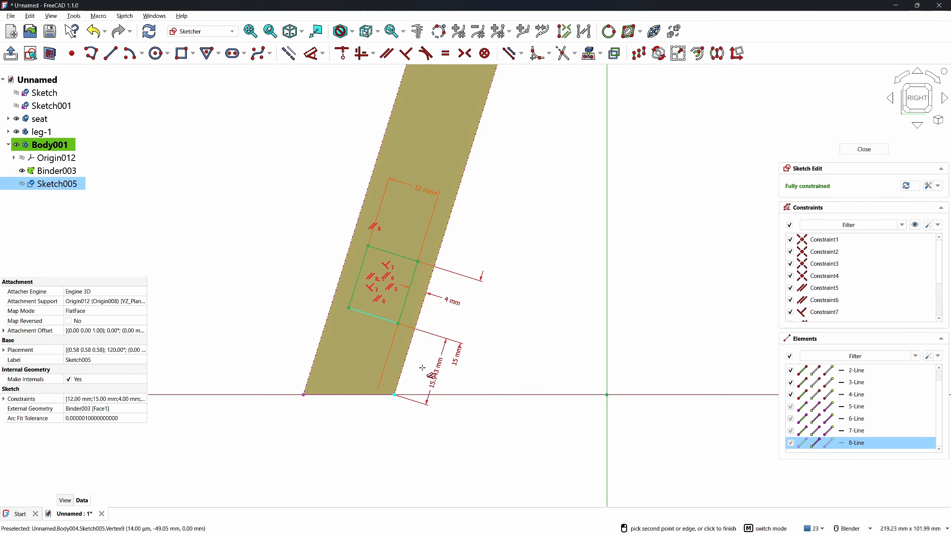
pyautogui.click(427, 393)
pyautogui.write('15')
pyautogui.press('Return')
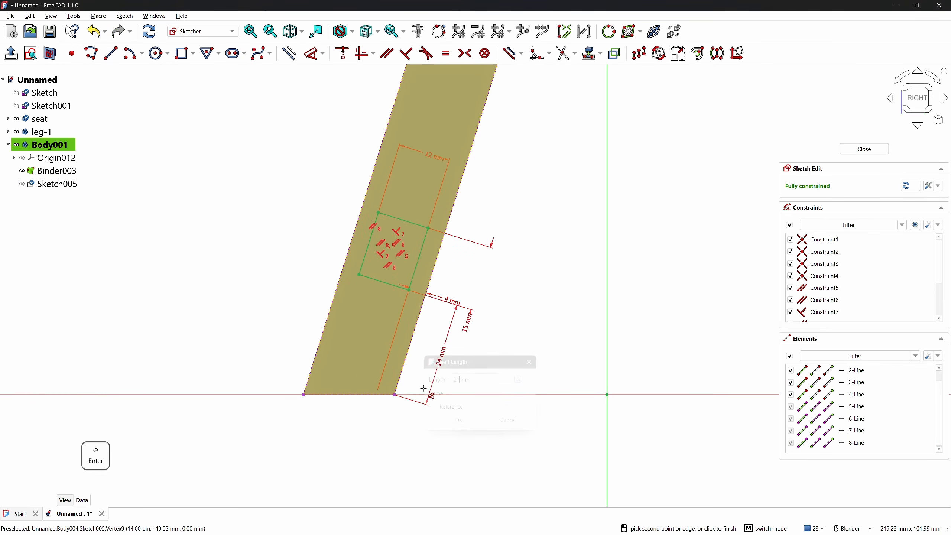
pyautogui.click(861, 149)
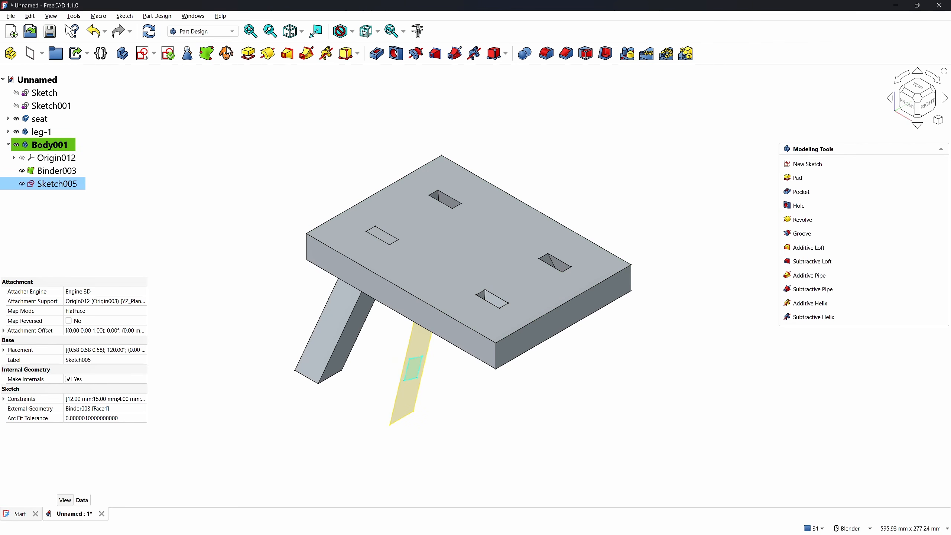
# Pad Sketch005 symmetrically, up to the slanted leg's inner face, into the stretcher rail
pyautogui.click(248, 54)
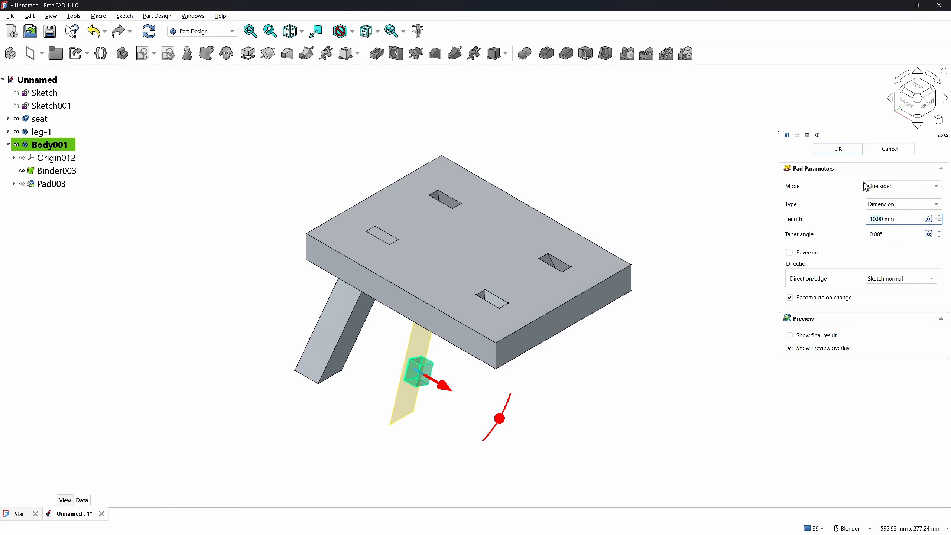
pyautogui.click(888, 187)
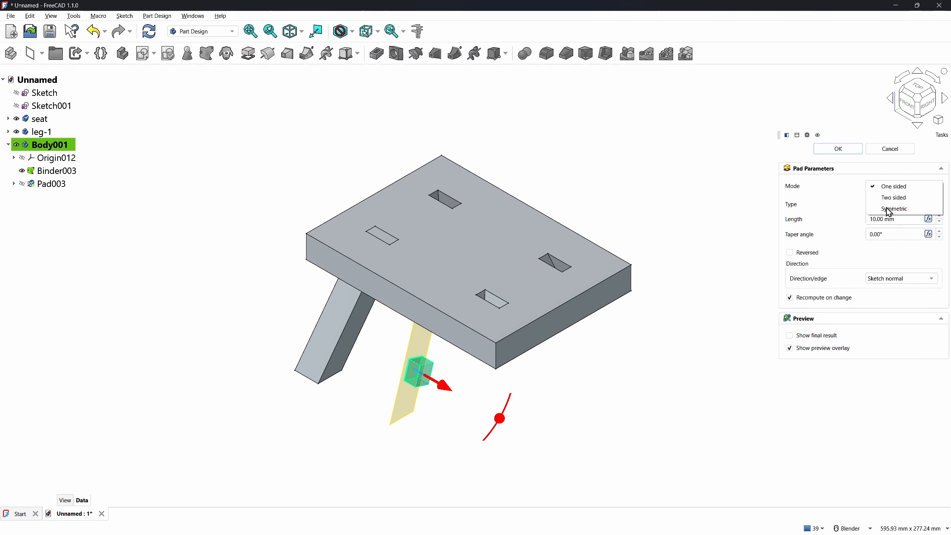
pyautogui.click(889, 209)
pyautogui.click(888, 207)
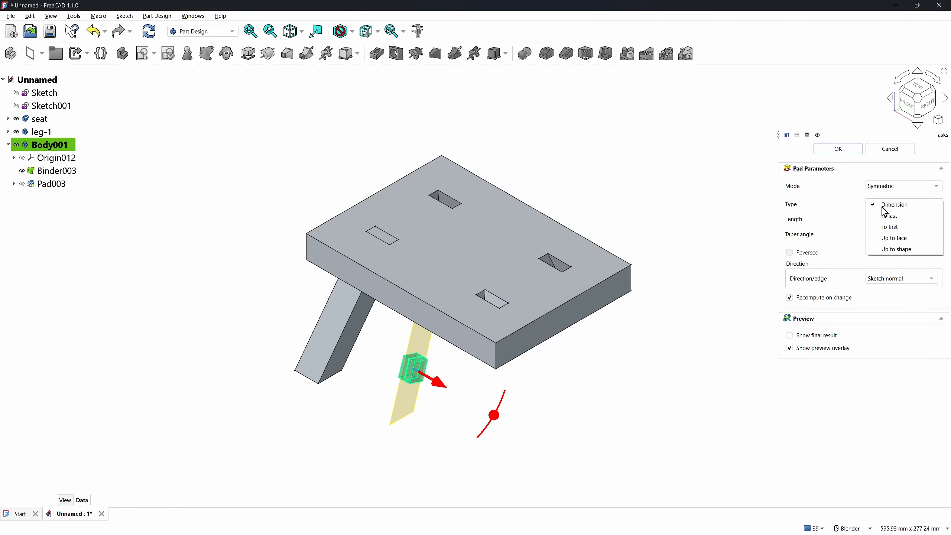
pyautogui.click(896, 238)
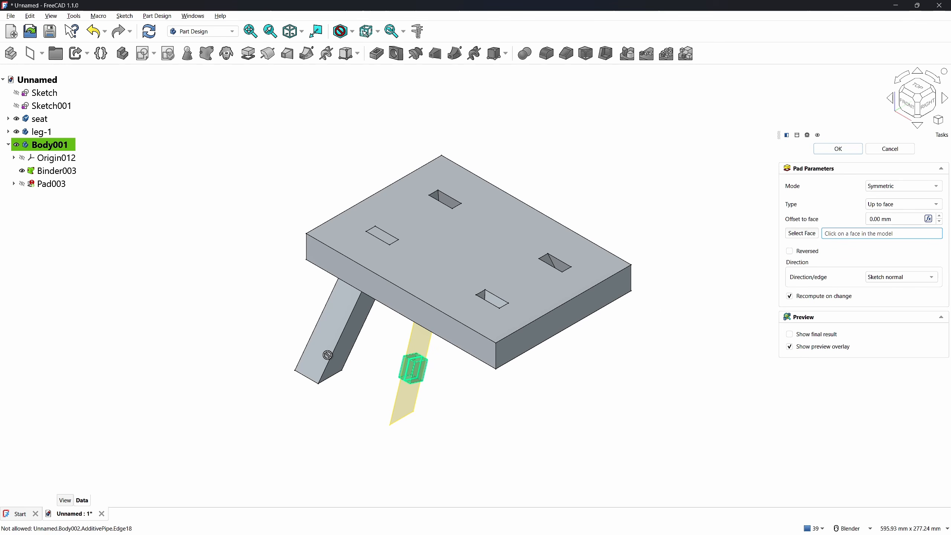
pyautogui.moveTo(328, 355); pyautogui.dragTo(340, 323, button='middle')
pyautogui.click(351, 331)
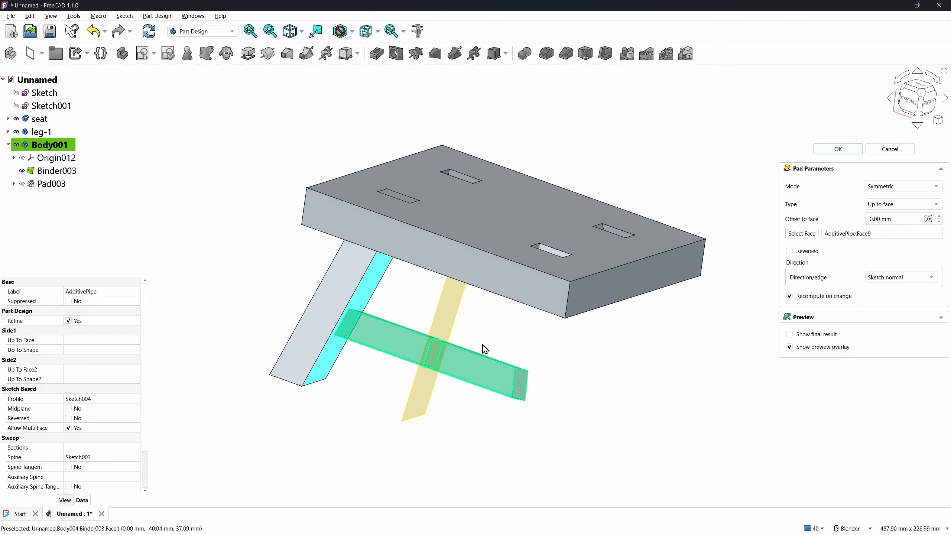
pyautogui.click(824, 151)
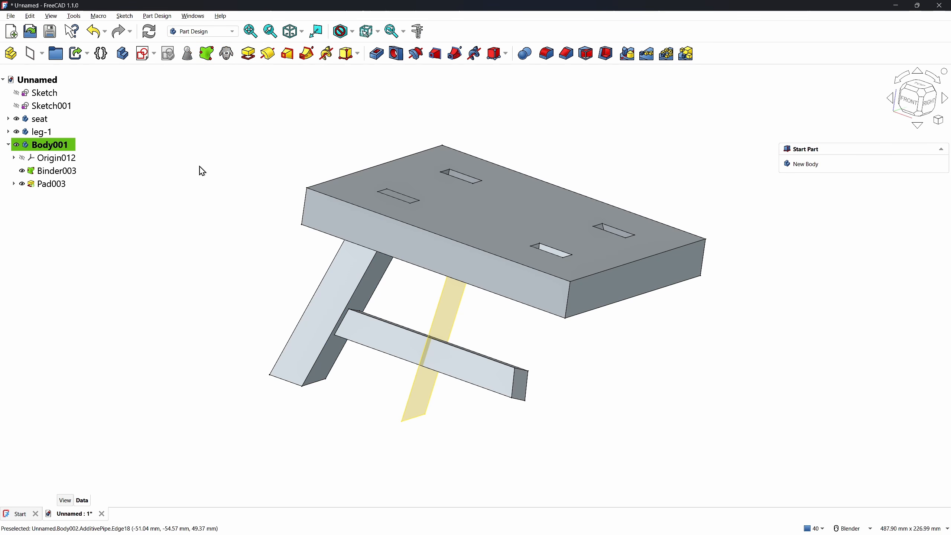
# Create a sketch on the YZ plane and project the stretcher's end square in as external geometry
pyautogui.click(144, 54)
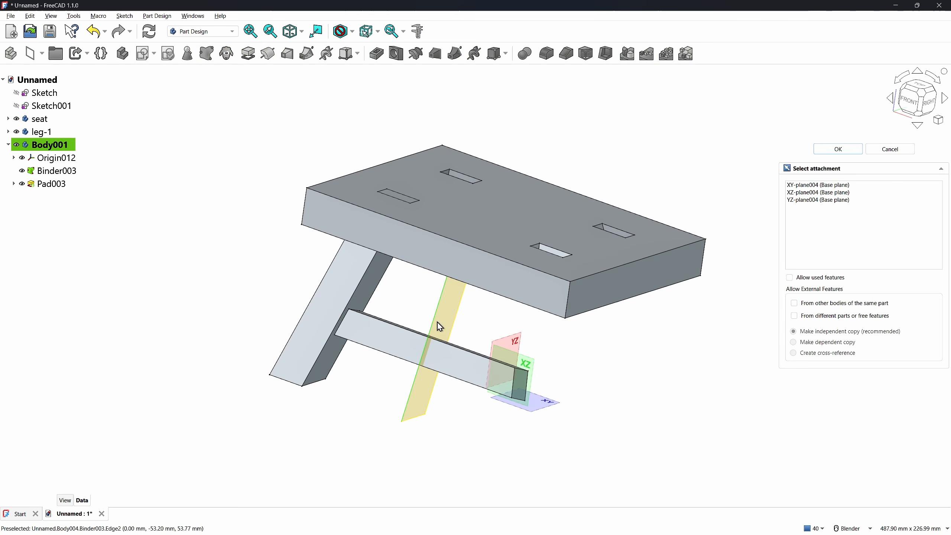
pyautogui.click(513, 341)
pyautogui.scroll(3, 311, 333)
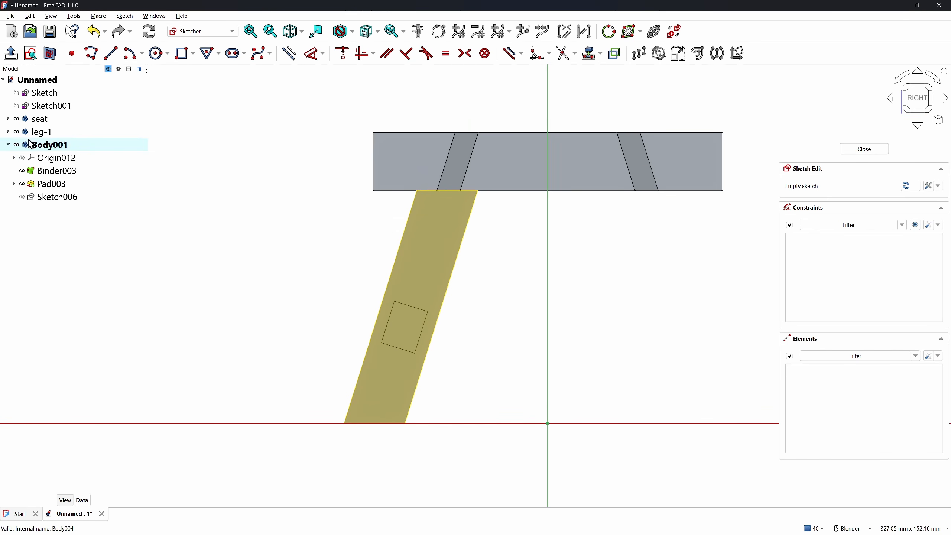
pyautogui.click(305, 305)
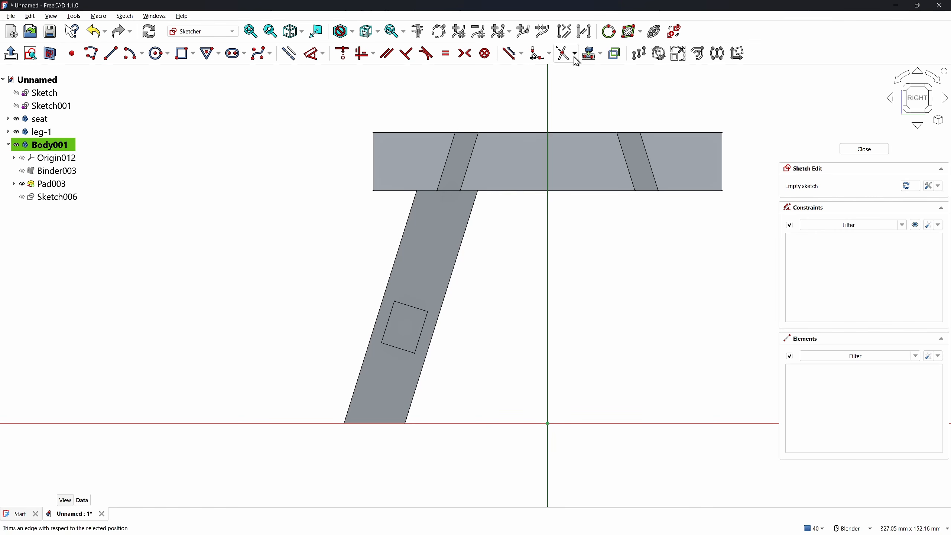
pyautogui.click(588, 54)
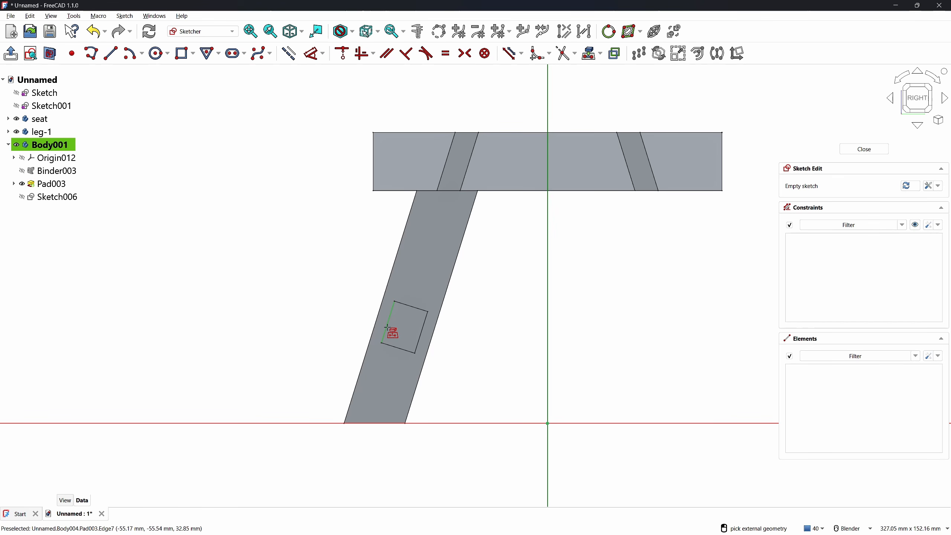
pyautogui.click(51, 53)
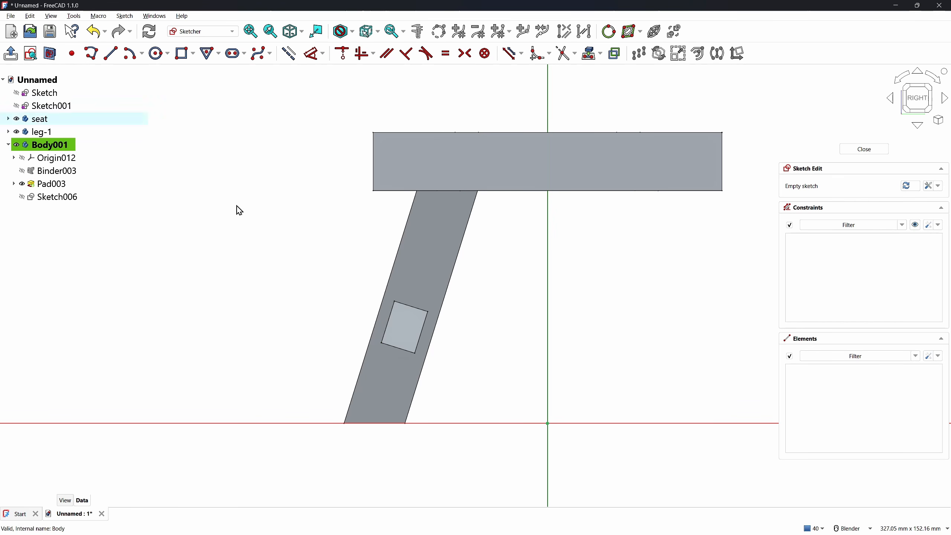
pyautogui.click(405, 333)
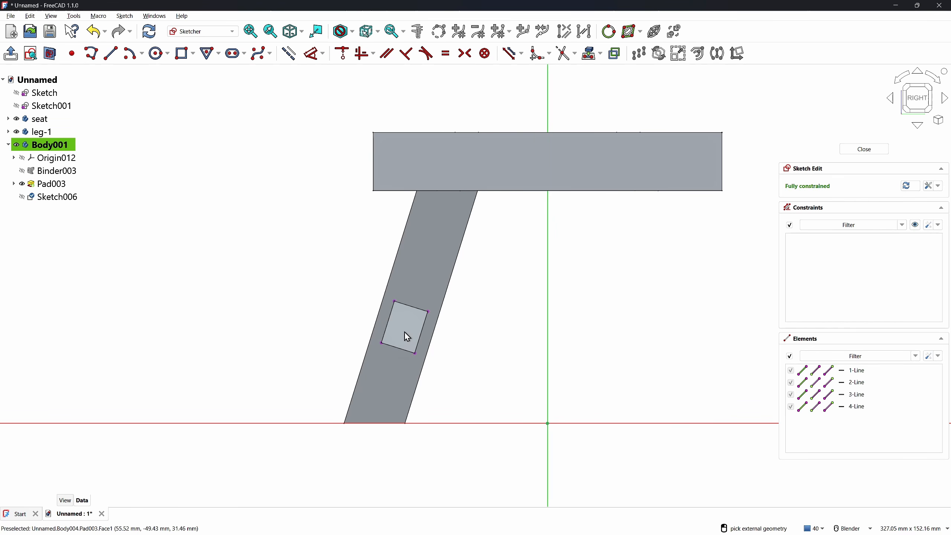
pyautogui.rightClick(316, 304)
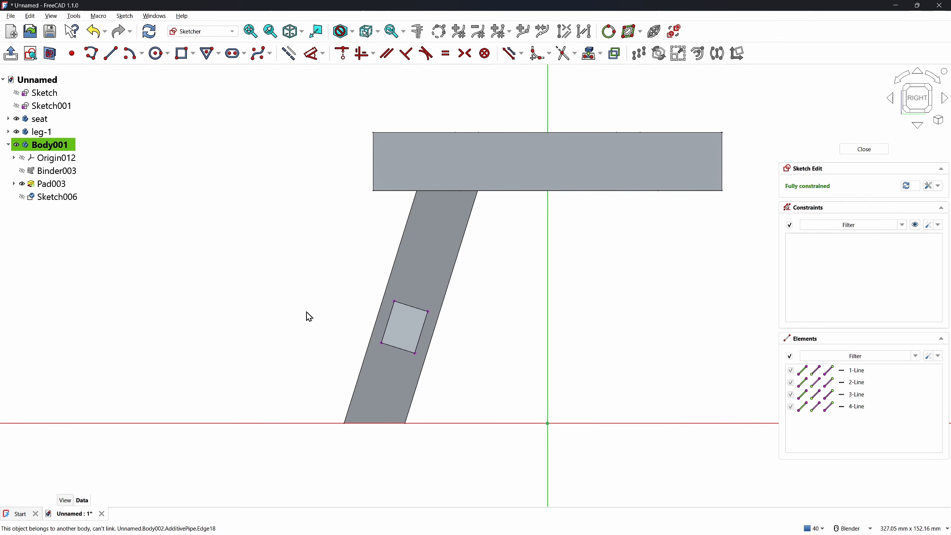
# Draw a three-corner rectangle of regular geometry inside the stretcher end square
pyautogui.click(288, 54)
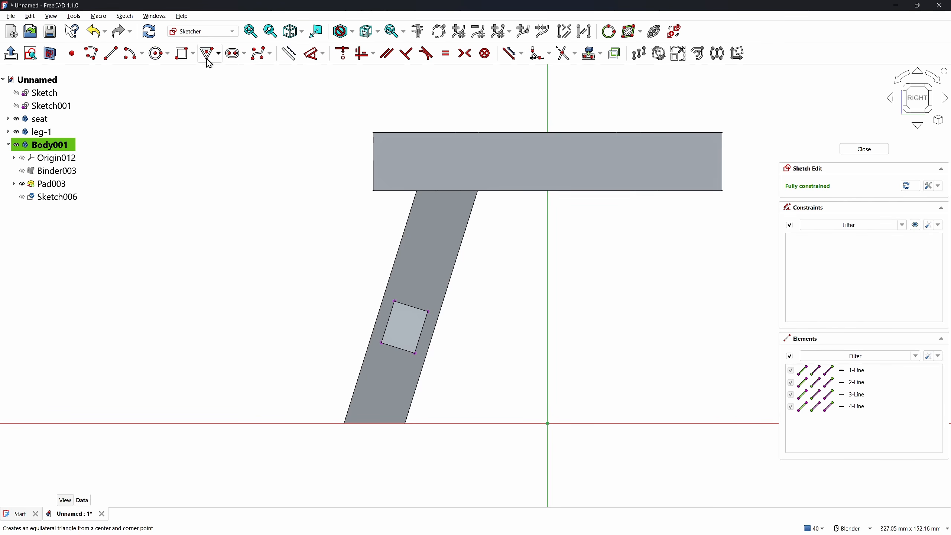
pyautogui.click(184, 55)
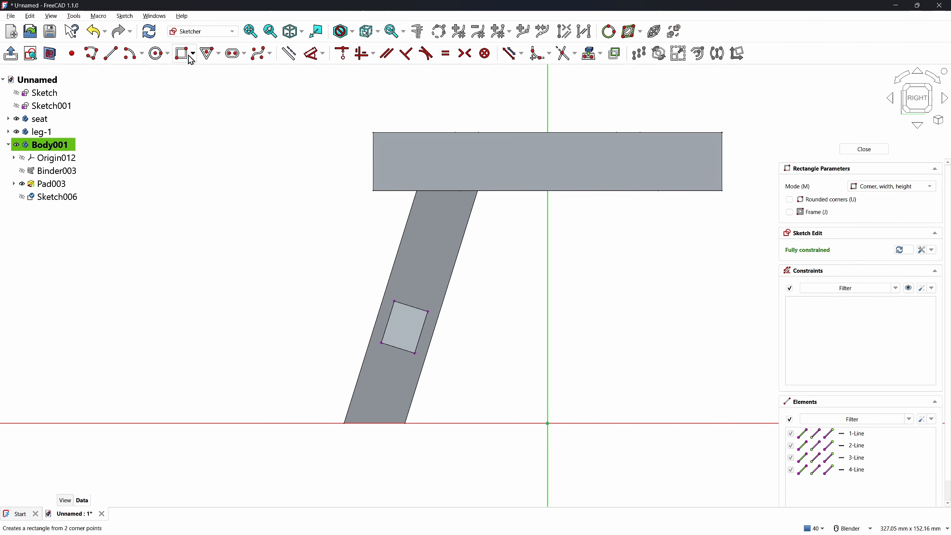
pyautogui.click(877, 187)
pyautogui.click(877, 209)
pyautogui.scroll(4, 430, 338)
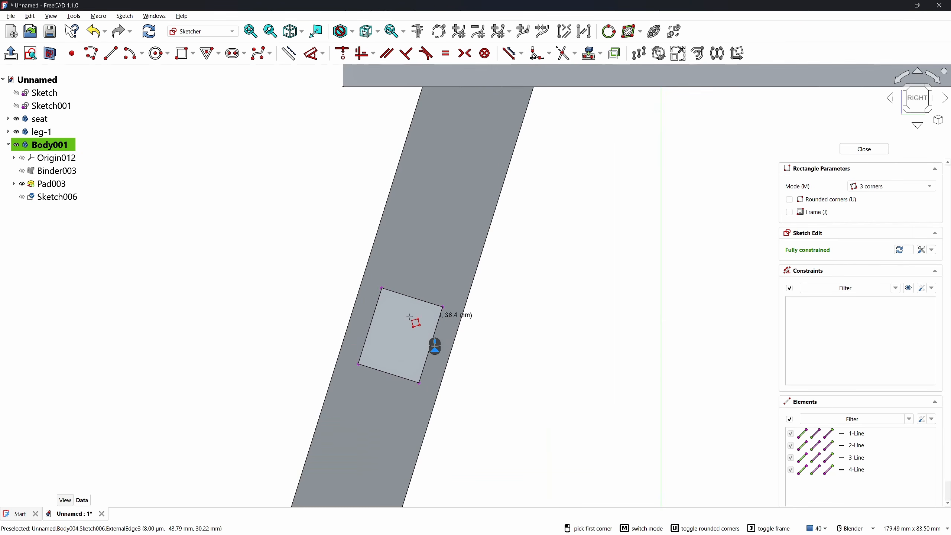
pyautogui.click(404, 291)
pyautogui.click(428, 298)
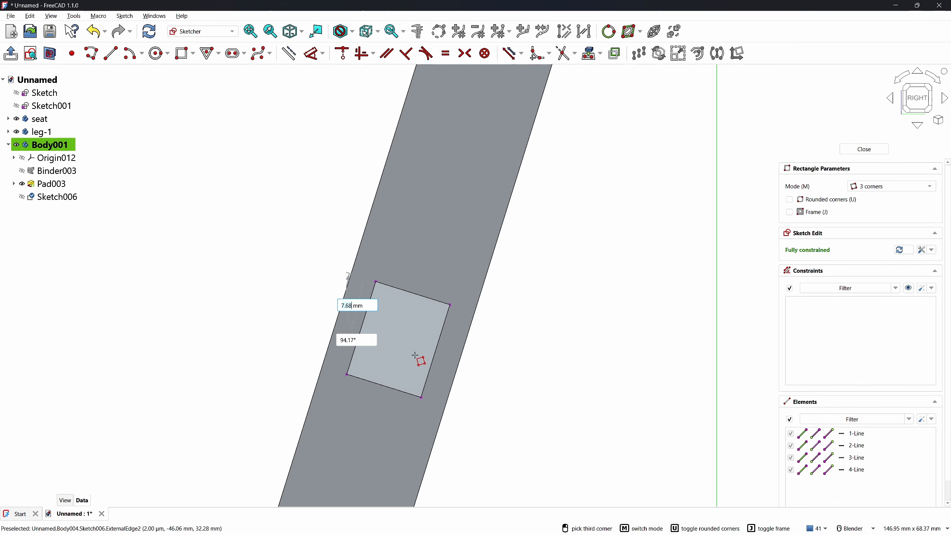
pyautogui.click(402, 392)
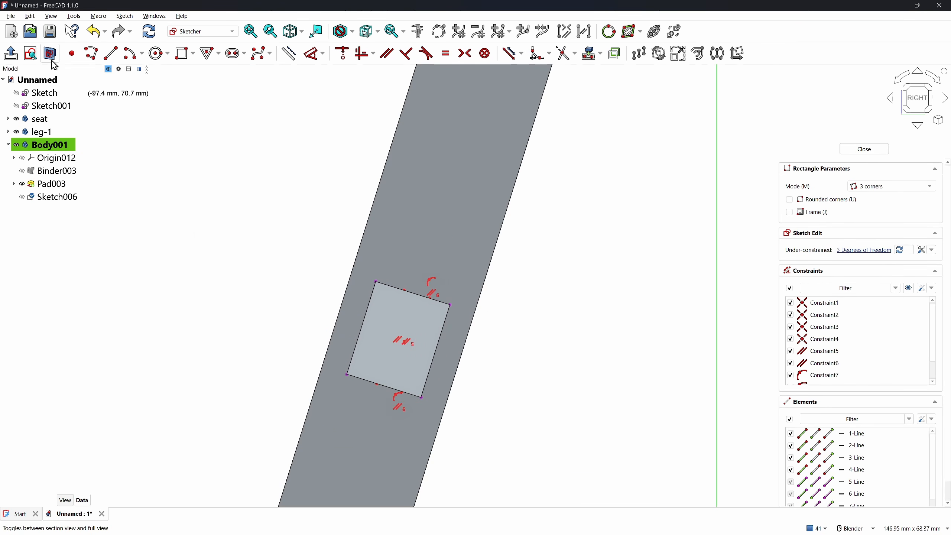
pyautogui.press('Escape')
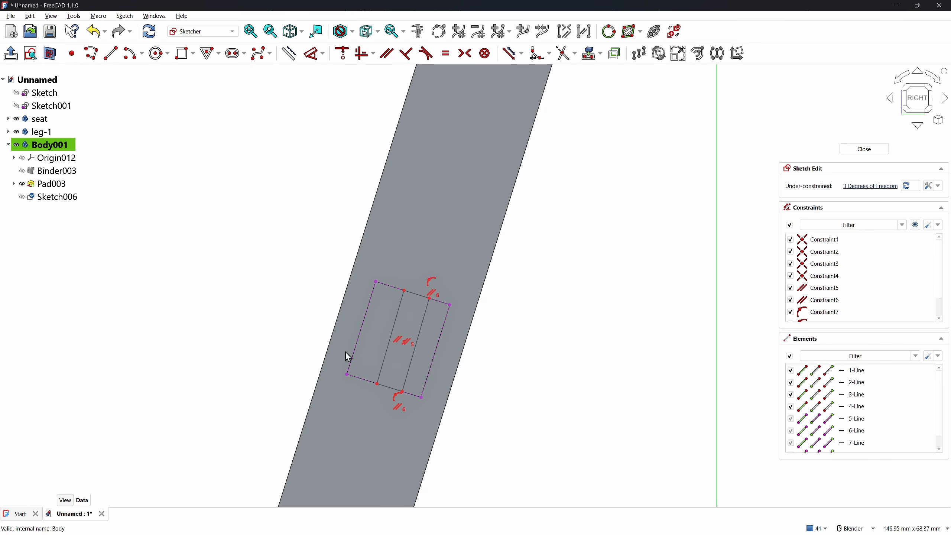
# Make the rectangle's inner line parallel to the outline's left edge, 2 mm from it
pyautogui.click(388, 360)
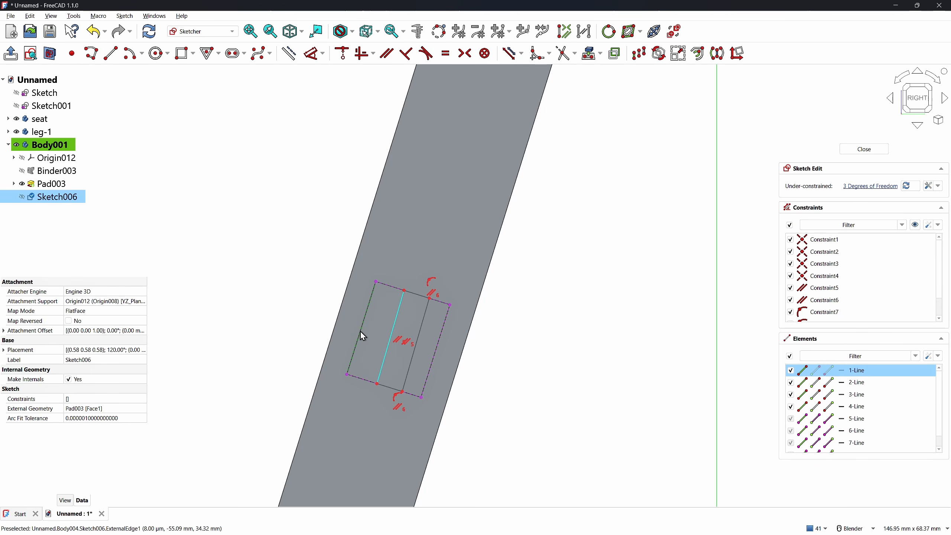
pyautogui.click(362, 333)
pyautogui.press('p')
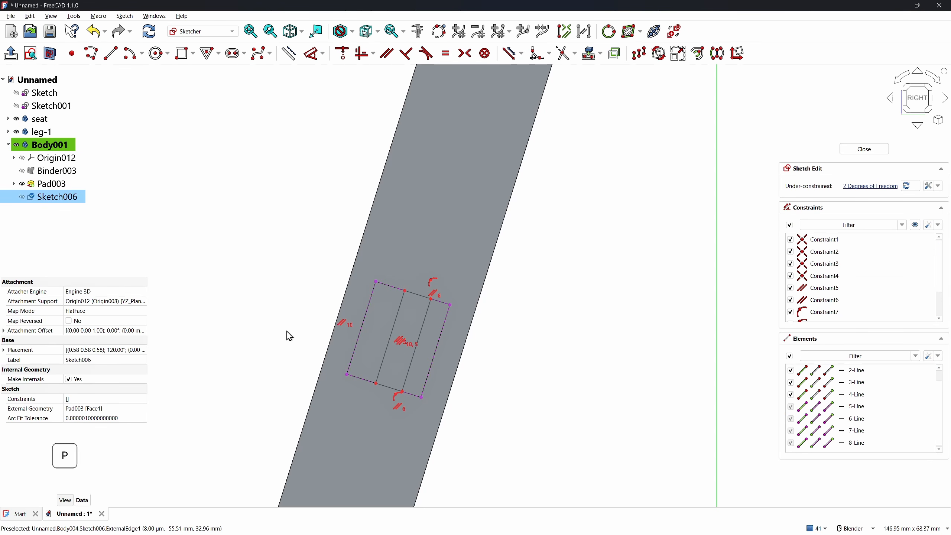
pyautogui.press('d')
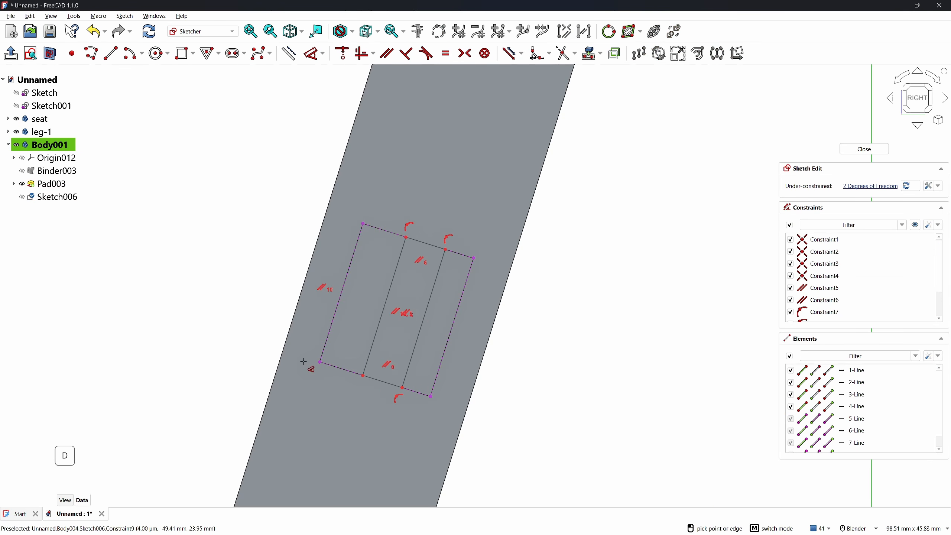
pyautogui.click(403, 254)
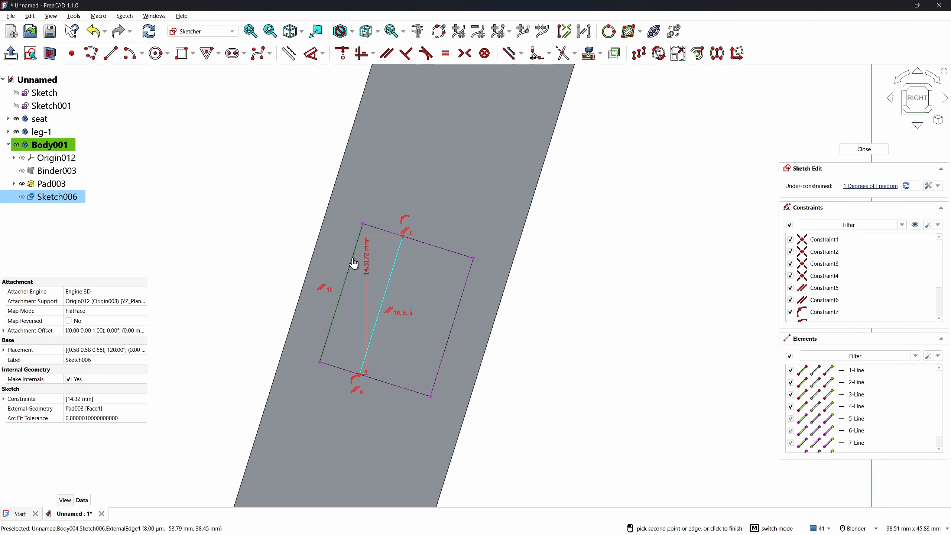
pyautogui.click(352, 261)
pyautogui.click(397, 194)
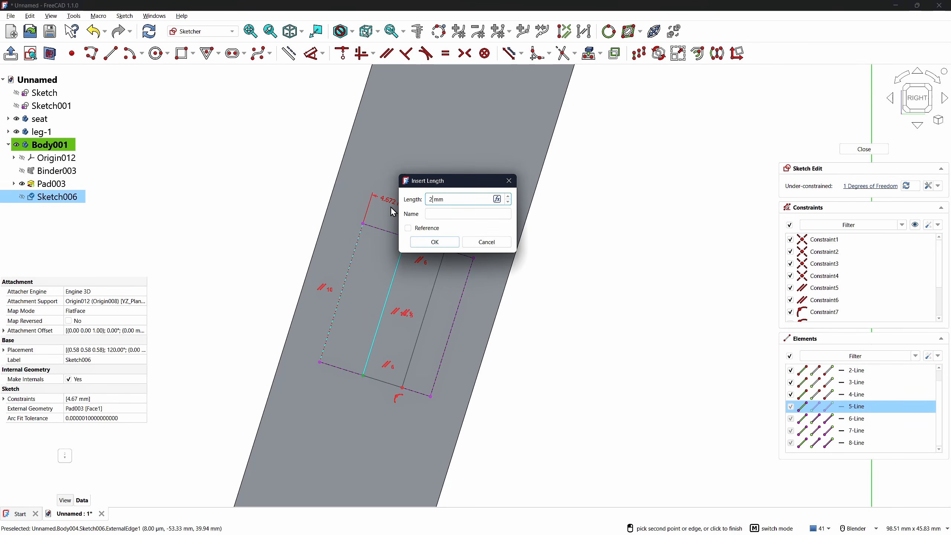
pyautogui.write('2')
pyautogui.press('Return')
# Dimension the tenon rectangle's top edge to an 8 mm width
pyautogui.click(409, 238)
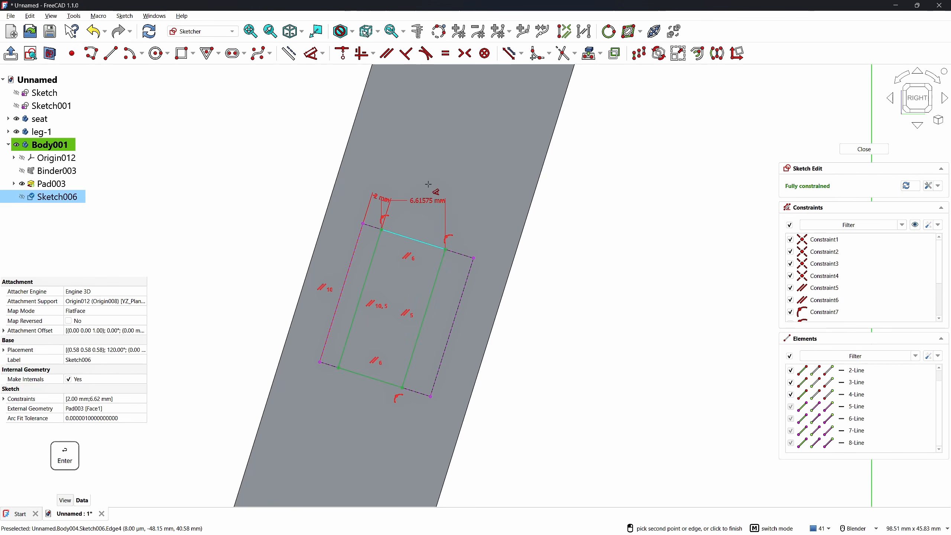
pyautogui.click(486, 185)
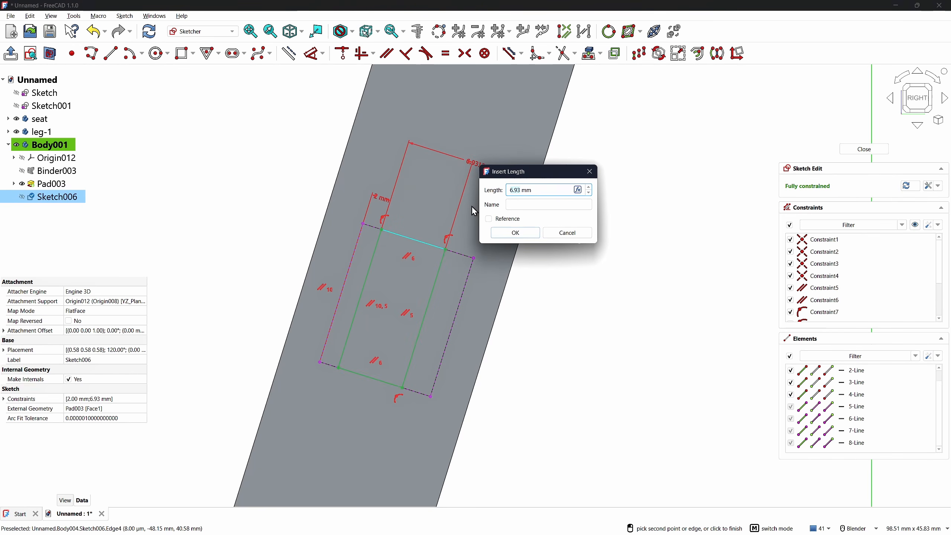
pyautogui.write('8')
pyautogui.press('Return')
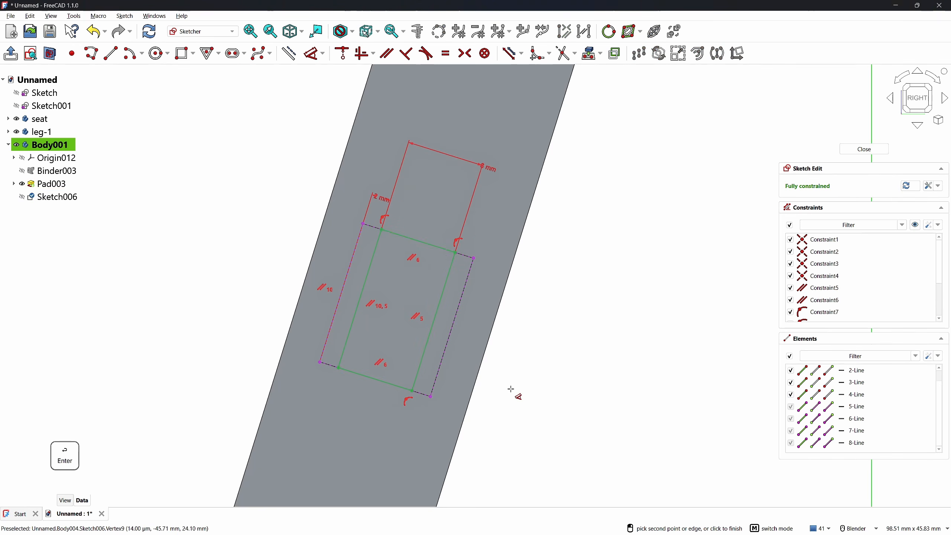
pyautogui.press('Escape')
pyautogui.scroll(-3, 543, 386)
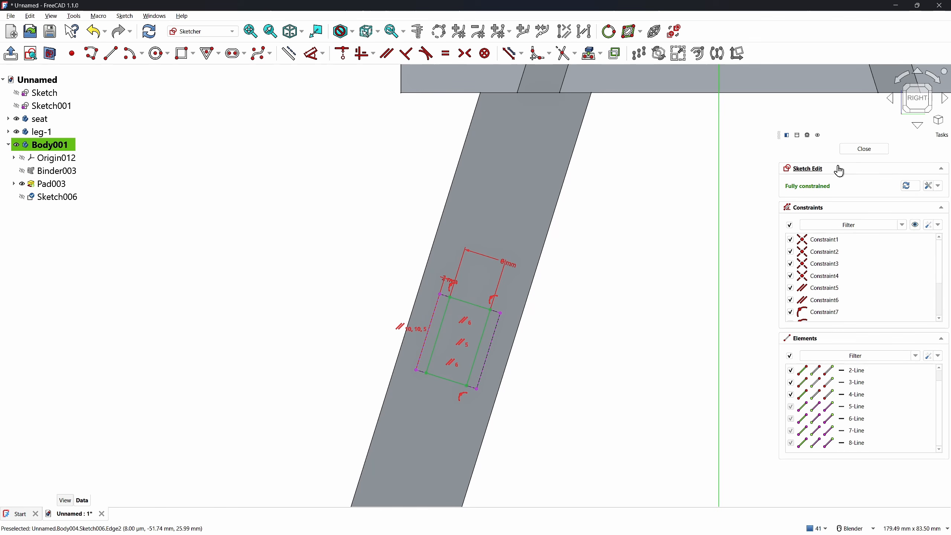
# Close Sketch006 and pad it symmetrically up to the leg's face as the stretcher's end tenon
pyautogui.click(857, 153)
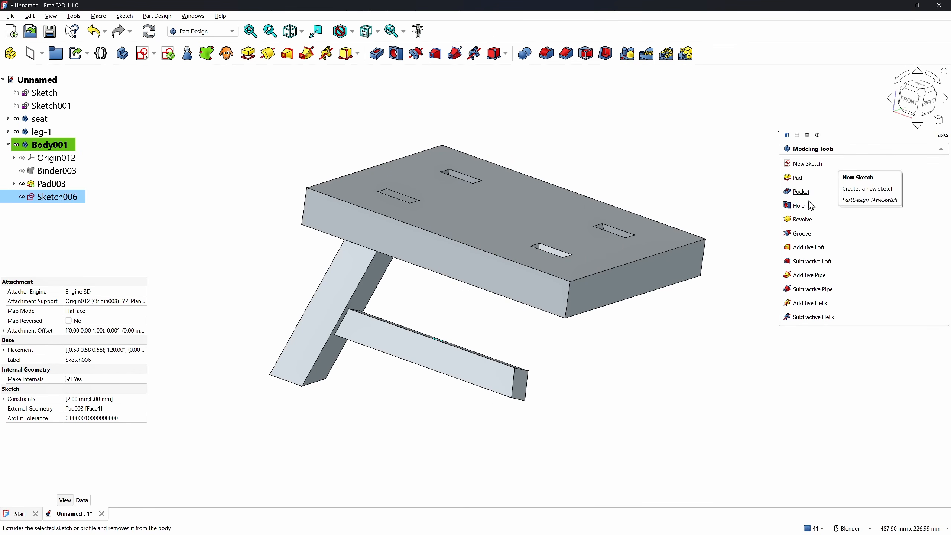
pyautogui.click(798, 185)
pyautogui.click(884, 189)
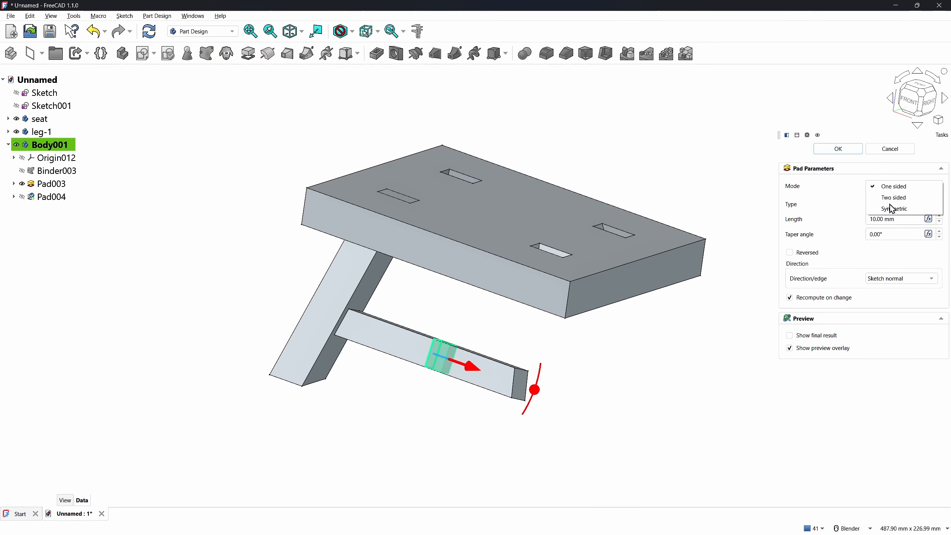
pyautogui.click(892, 209)
pyautogui.click(886, 205)
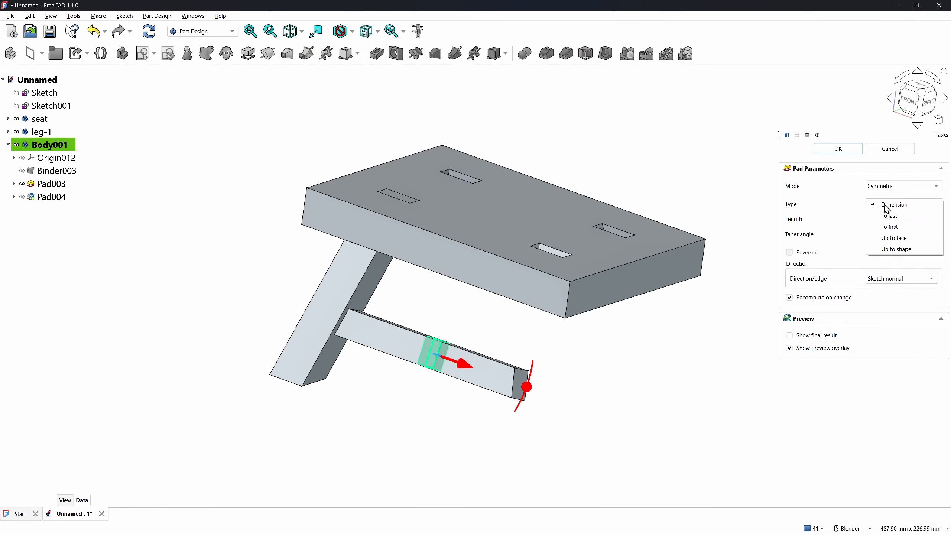
pyautogui.click(893, 239)
pyautogui.moveTo(352, 373); pyautogui.dragTo(399, 350, button='middle')
pyautogui.click(390, 349)
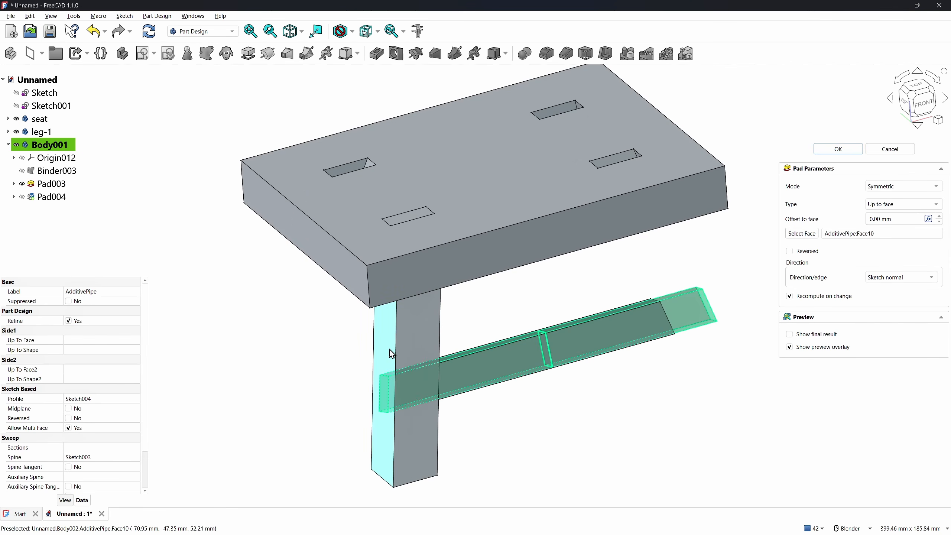
pyautogui.click(852, 151)
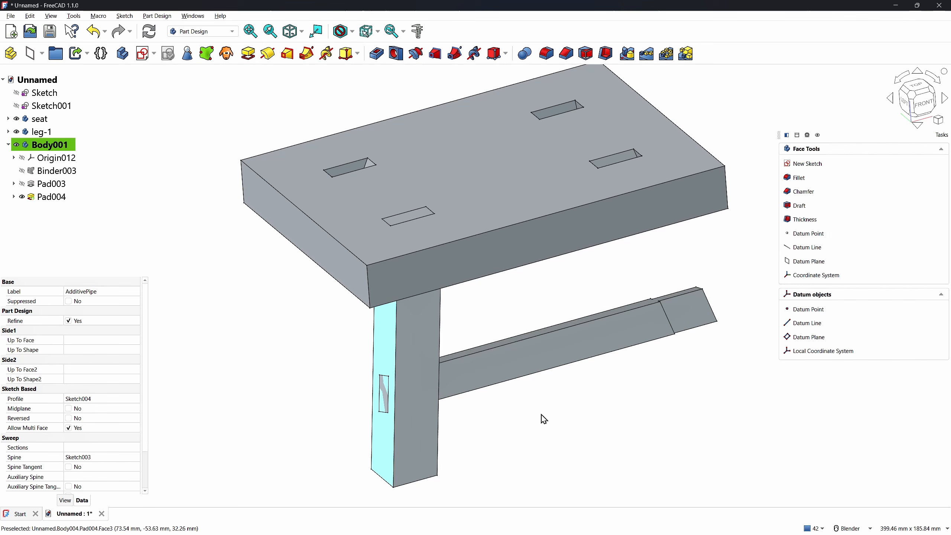
# Rename the Body001 stretcher body in the model tree to 'stretcher-x'
pyautogui.press('0')
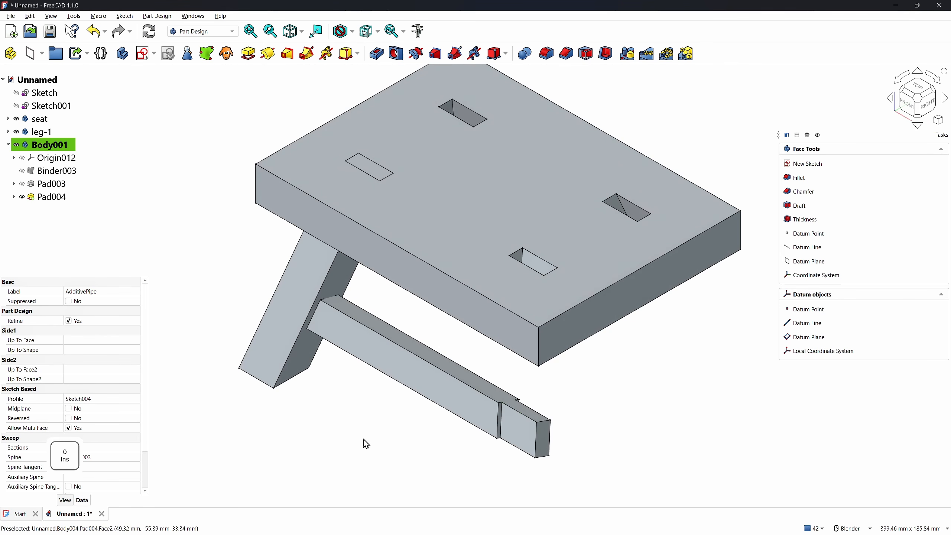
pyautogui.click(337, 430)
pyautogui.click(48, 145)
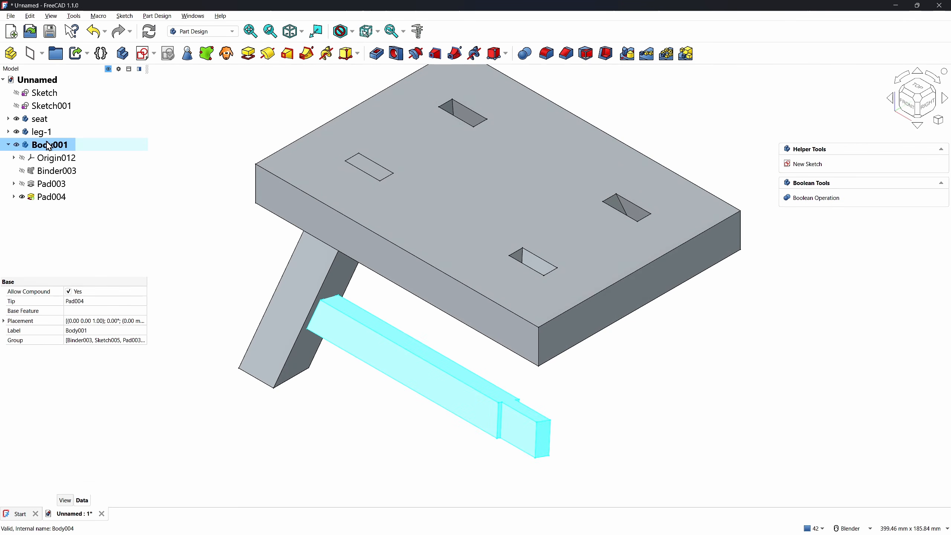
pyautogui.click(46, 141)
pyautogui.write('stretcher-x')
pyautogui.press('Return')
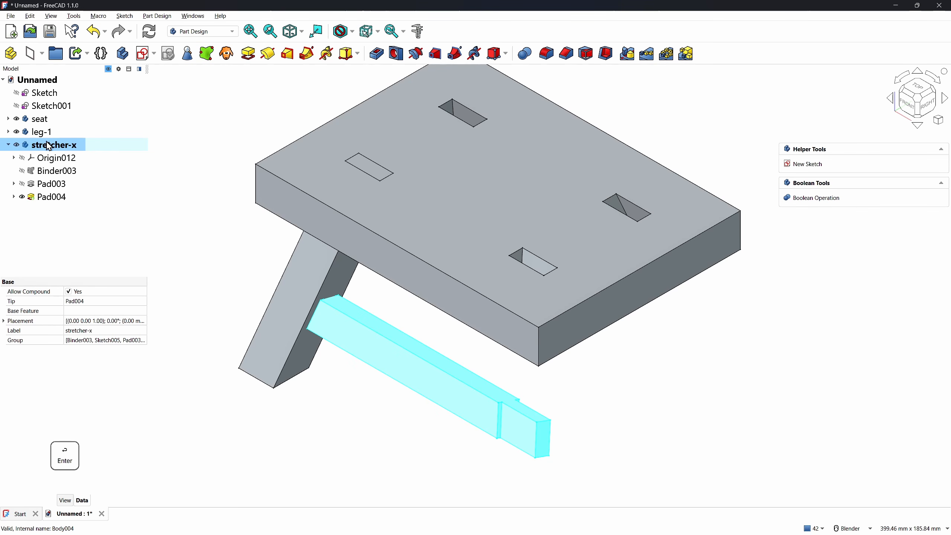
pyautogui.click(325, 414)
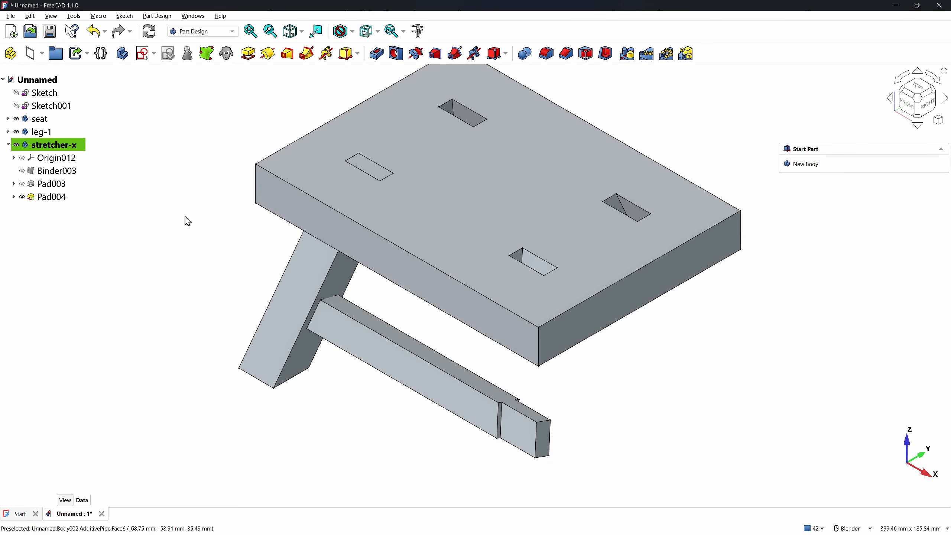
# Create a new body and link the leg's Sketch into it as shape binder Binder004
pyautogui.click(123, 53)
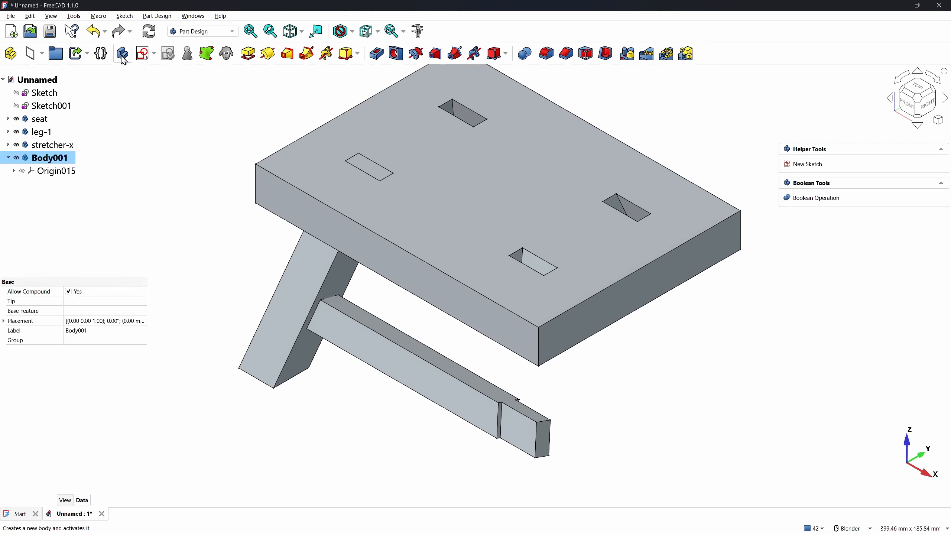
pyautogui.click(191, 227)
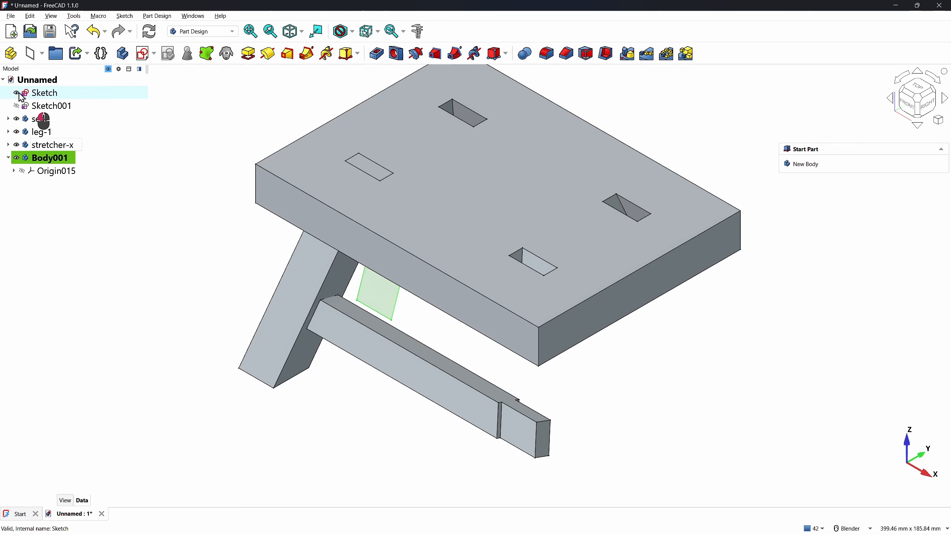
pyautogui.click(377, 290)
pyautogui.click(207, 53)
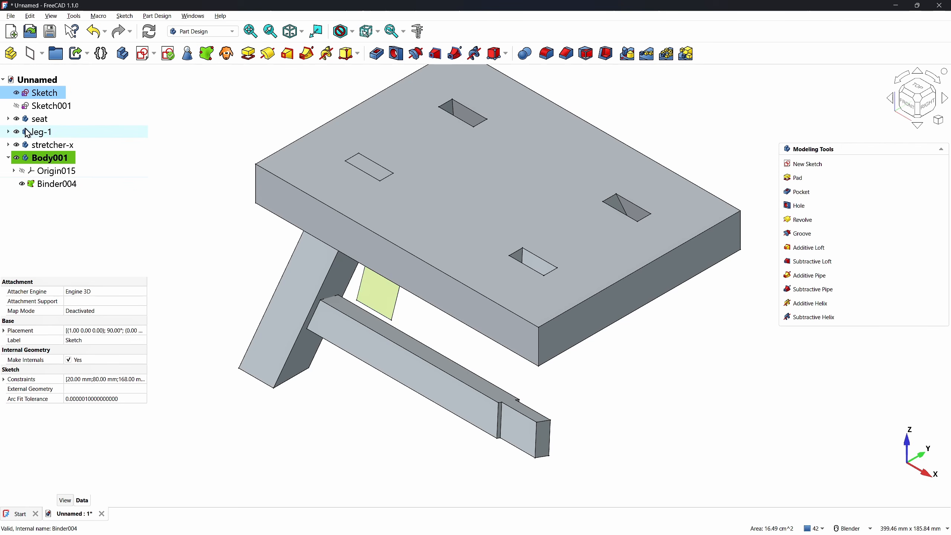
pyautogui.click(204, 263)
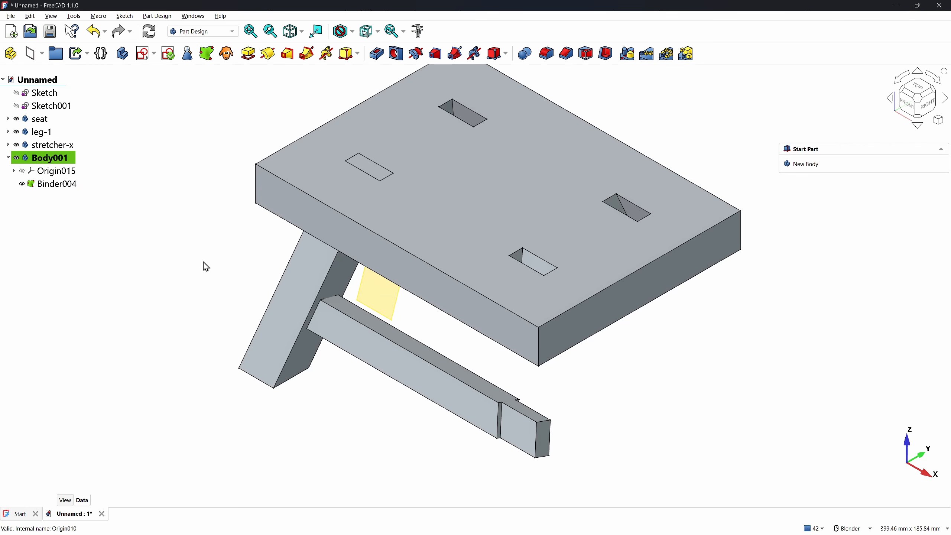
# Create Sketch007 on the XZ plane and project the bound leg face's four edges into it
pyautogui.click(144, 55)
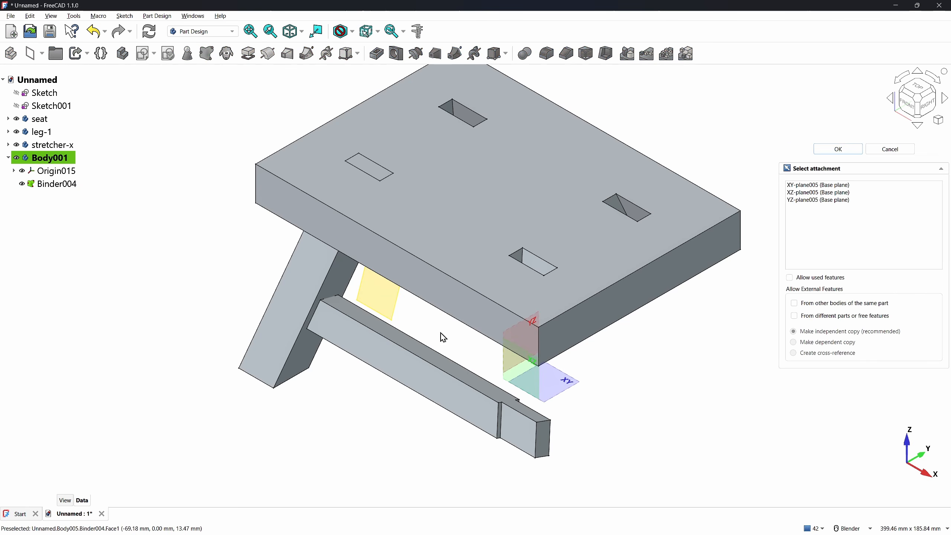
pyautogui.click(524, 365)
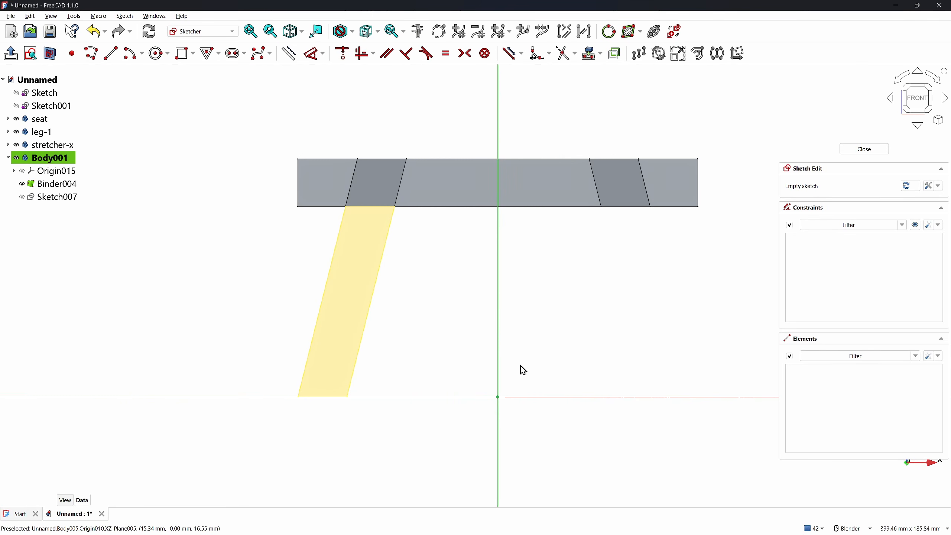
pyautogui.click(589, 55)
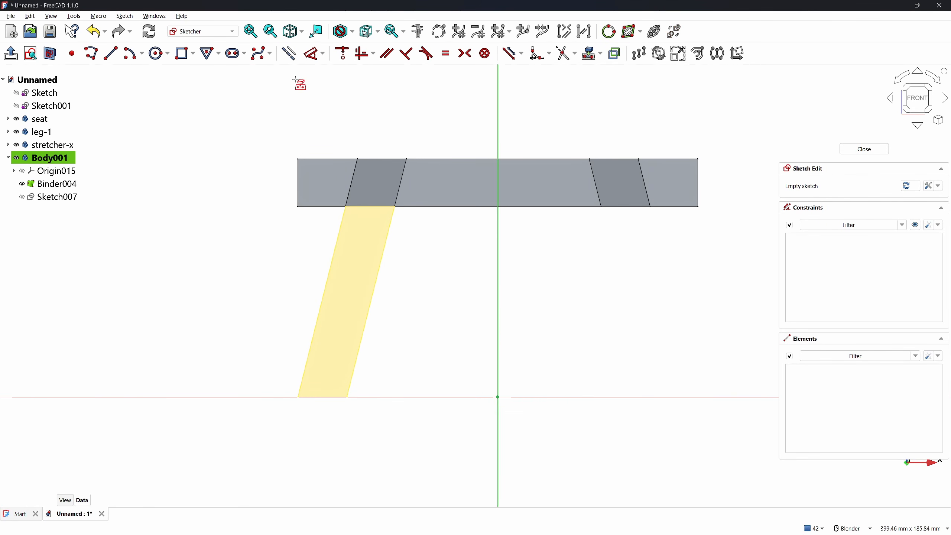
pyautogui.click(353, 256)
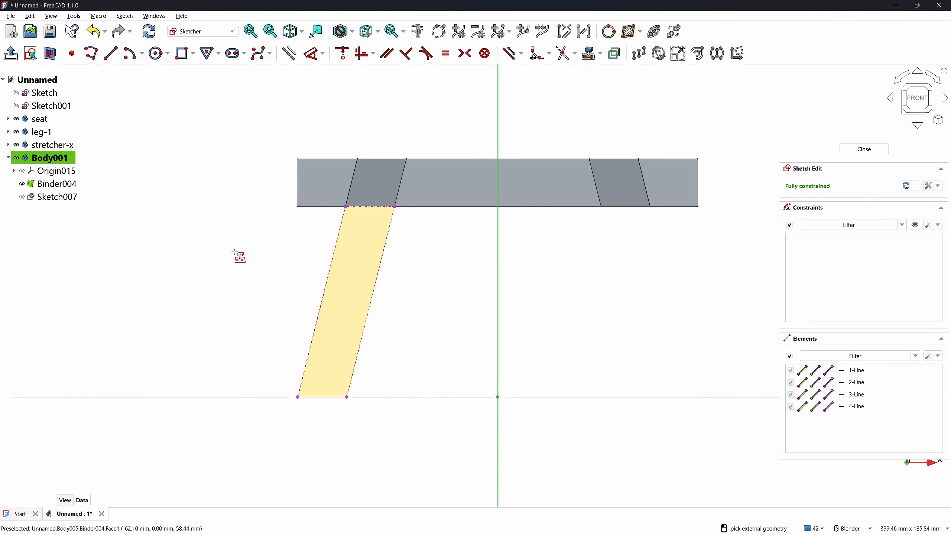
# Draw a three-corner rectangle inside the slanted leg face
pyautogui.click(182, 55)
pyautogui.click(884, 187)
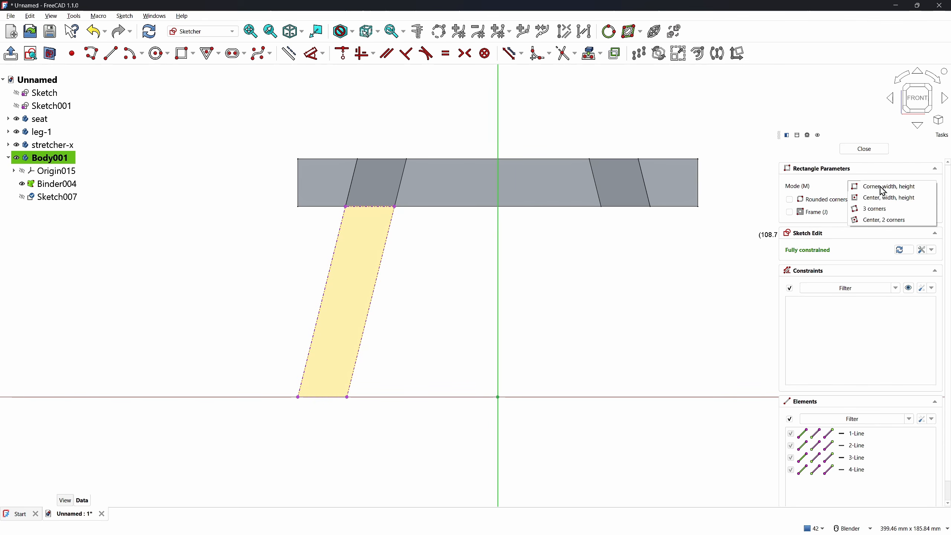
pyautogui.click(884, 211)
pyautogui.click(339, 282)
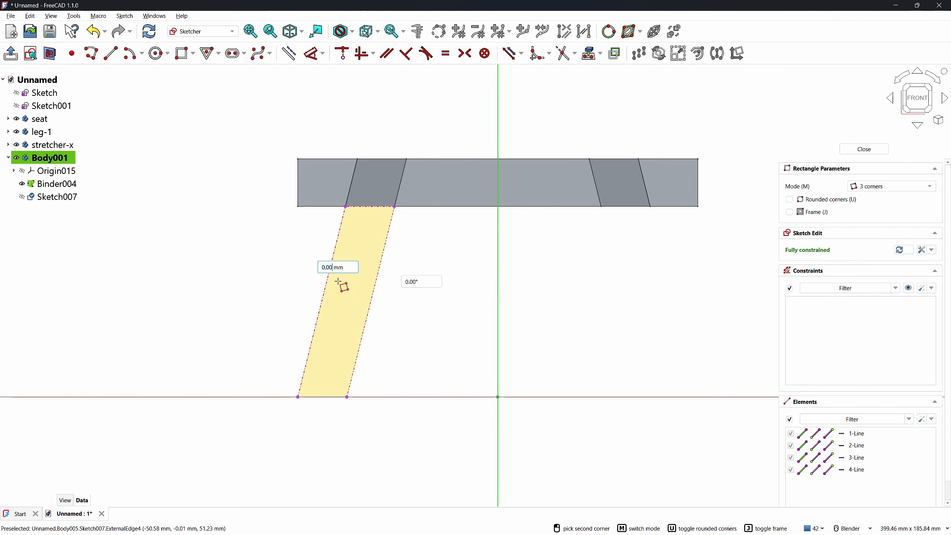
pyautogui.click(365, 288)
pyautogui.click(345, 355)
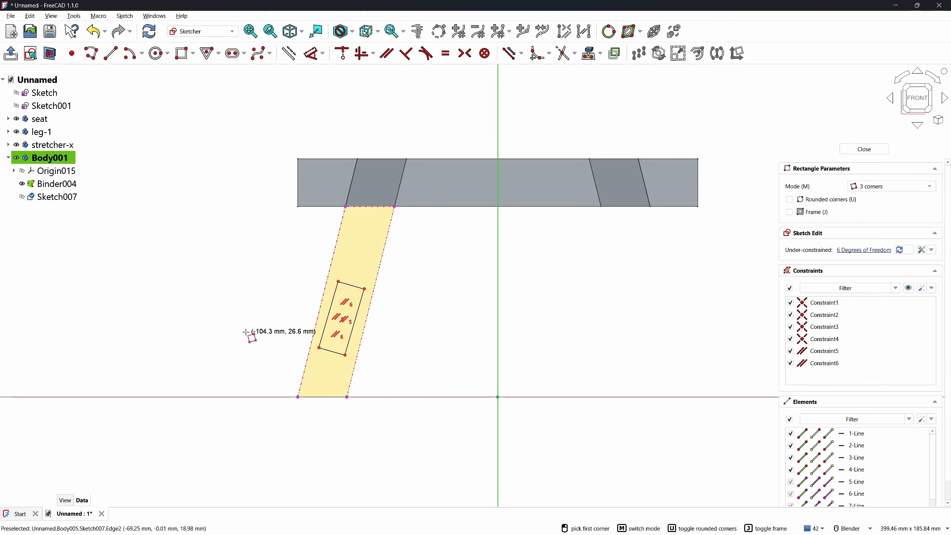
# Make the rectangle's top and left edges perpendicular, then select its side with the leg edge
pyautogui.scroll(1, 343, 312)
pyautogui.click(353, 281)
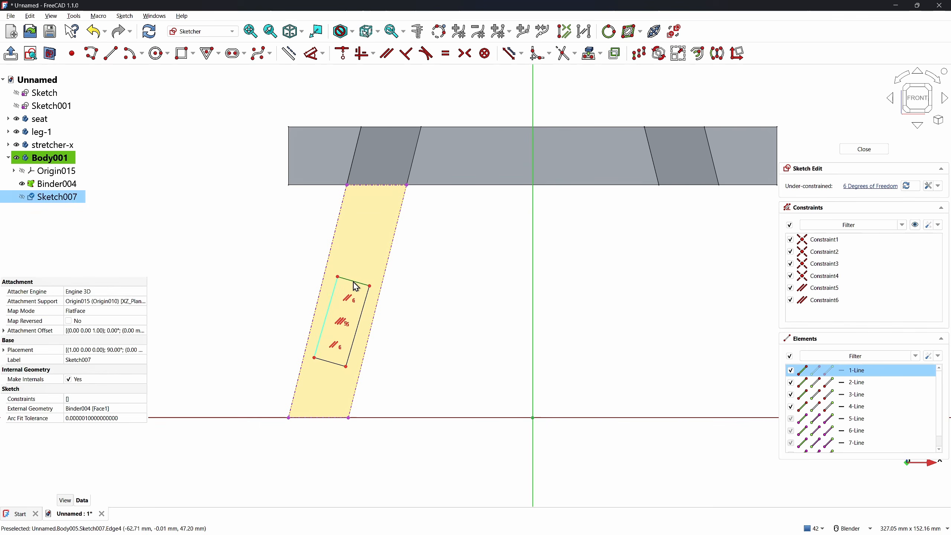
pyautogui.click(326, 317)
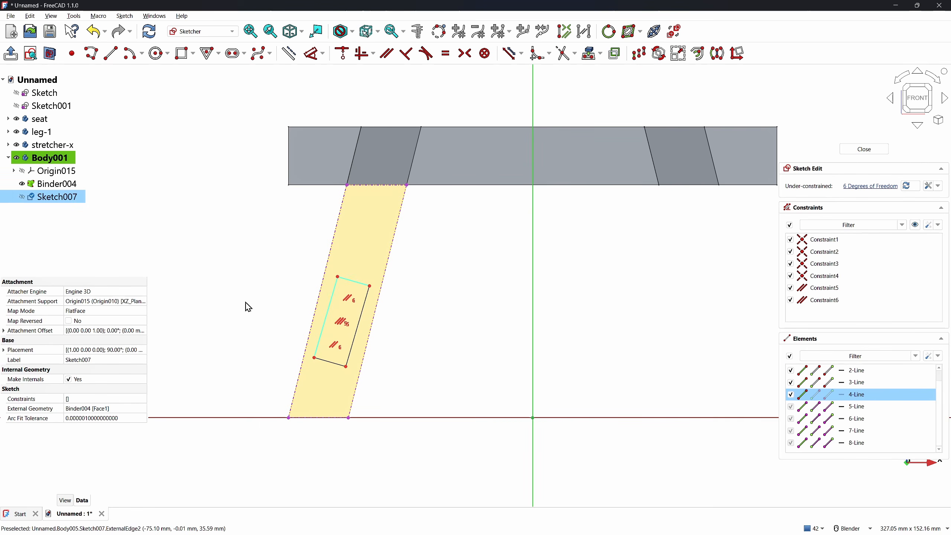
pyautogui.press('n')
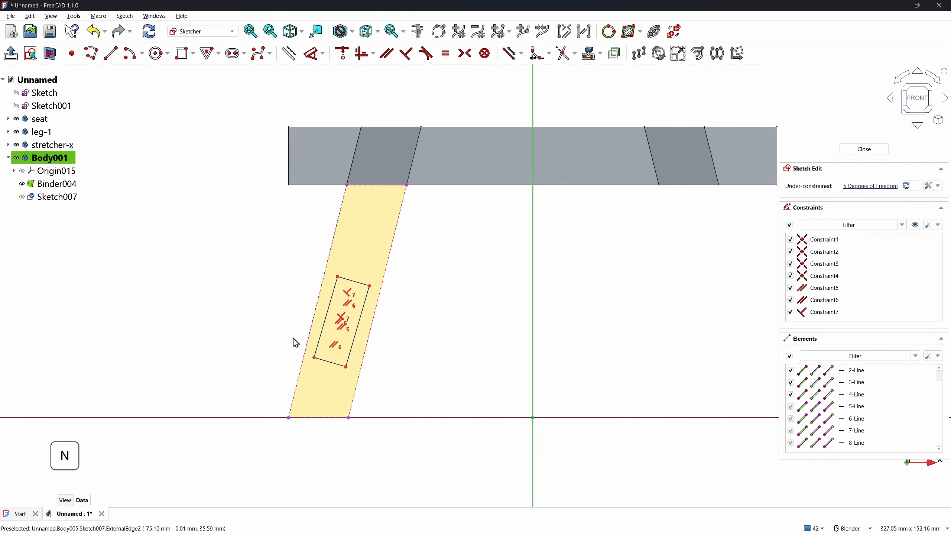
pyautogui.click(321, 326)
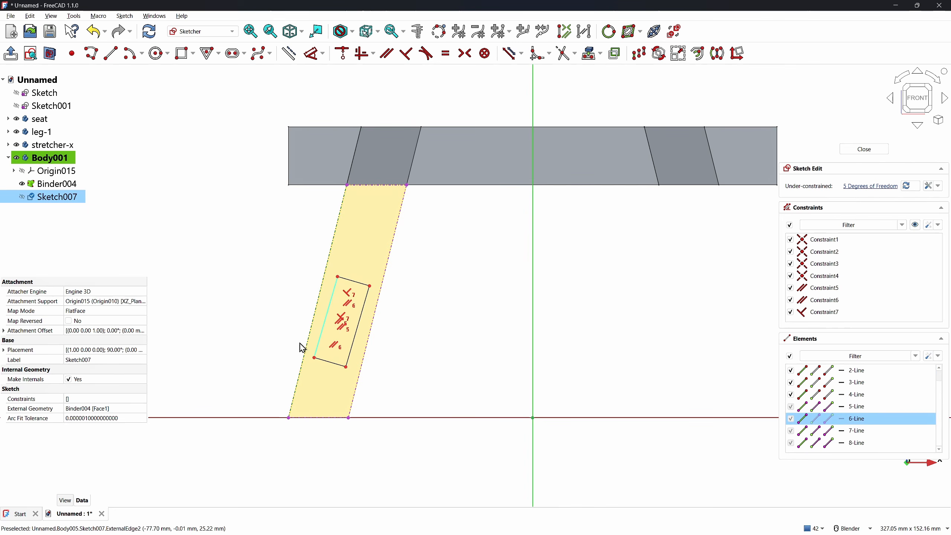
# Make the rectangle side parallel to the leg edge and set its top edge to 12 mm
pyautogui.press('p')
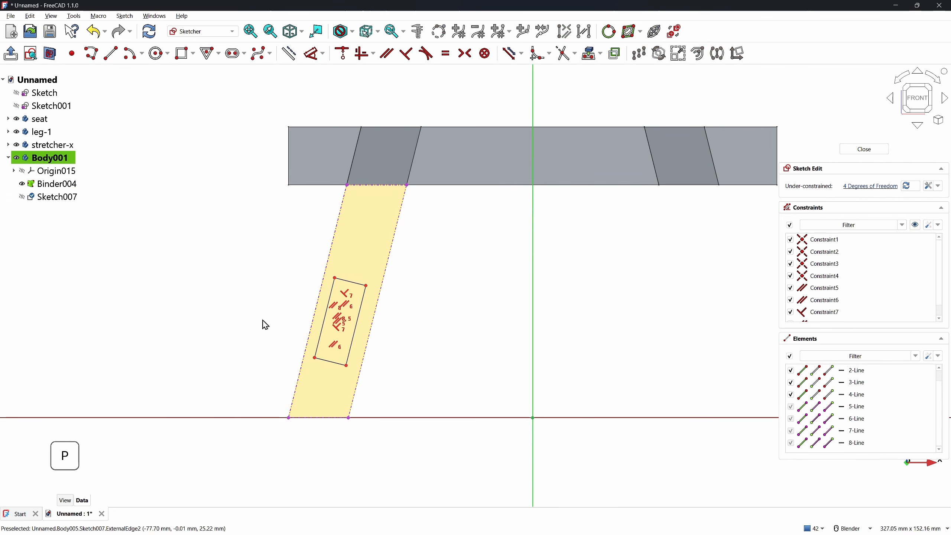
pyautogui.press('d')
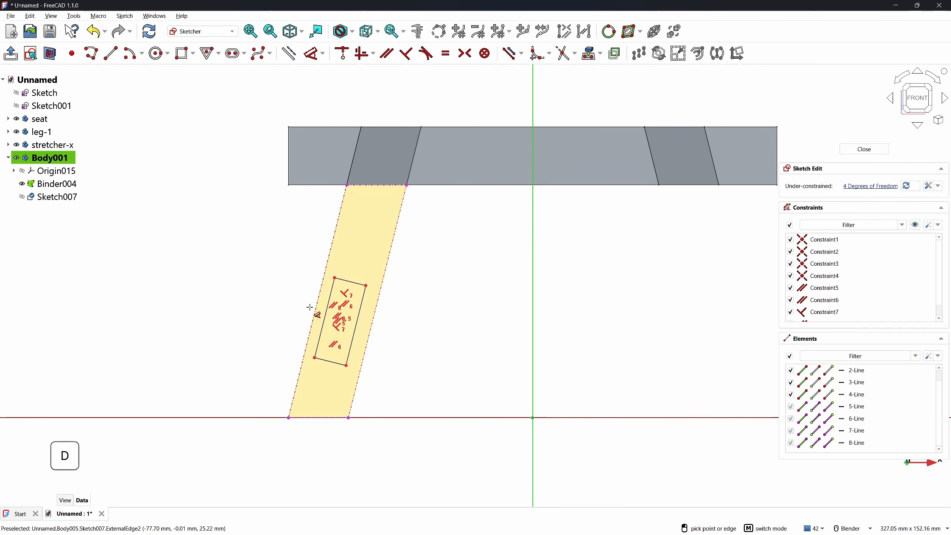
pyautogui.click(345, 283)
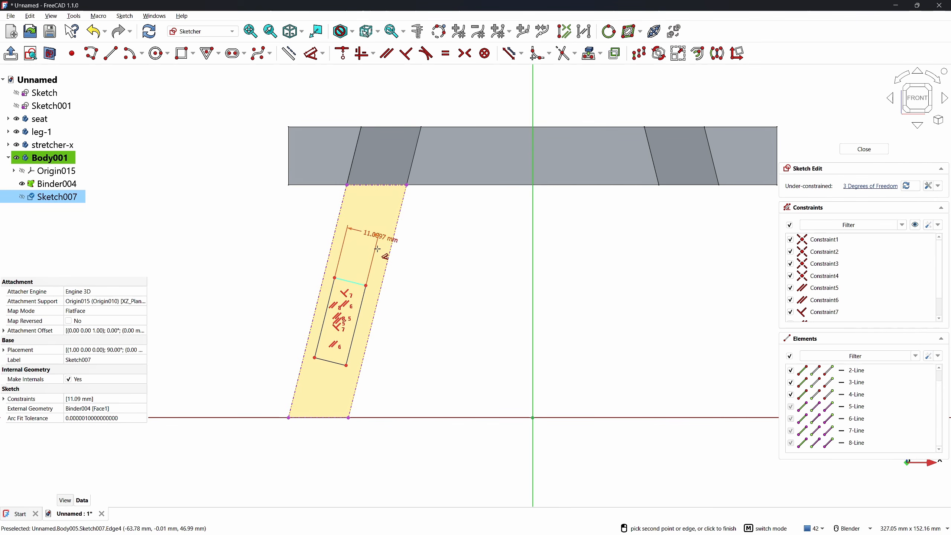
pyautogui.click(372, 258)
pyautogui.write('12')
pyautogui.press('Return')
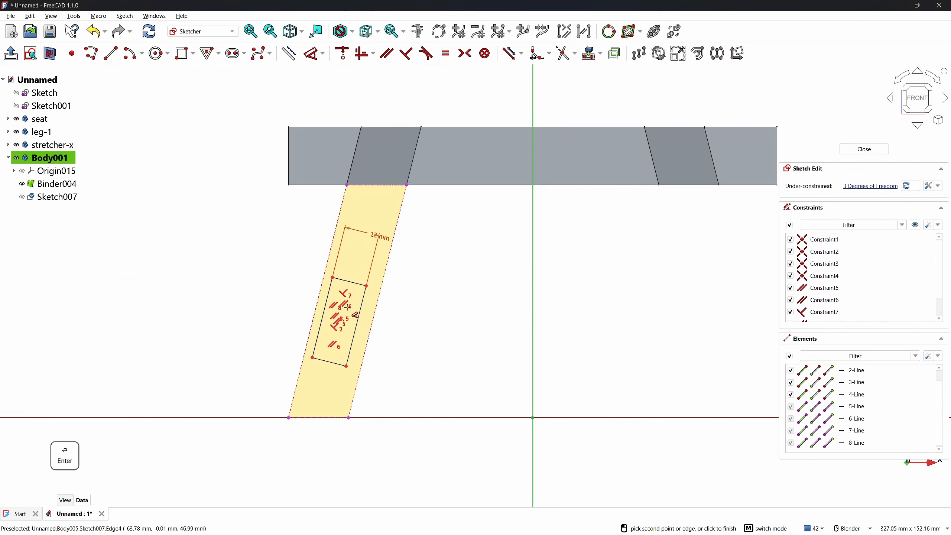
# Set the rectangle's left side 4 mm from the leg's outer edge
pyautogui.click(323, 321)
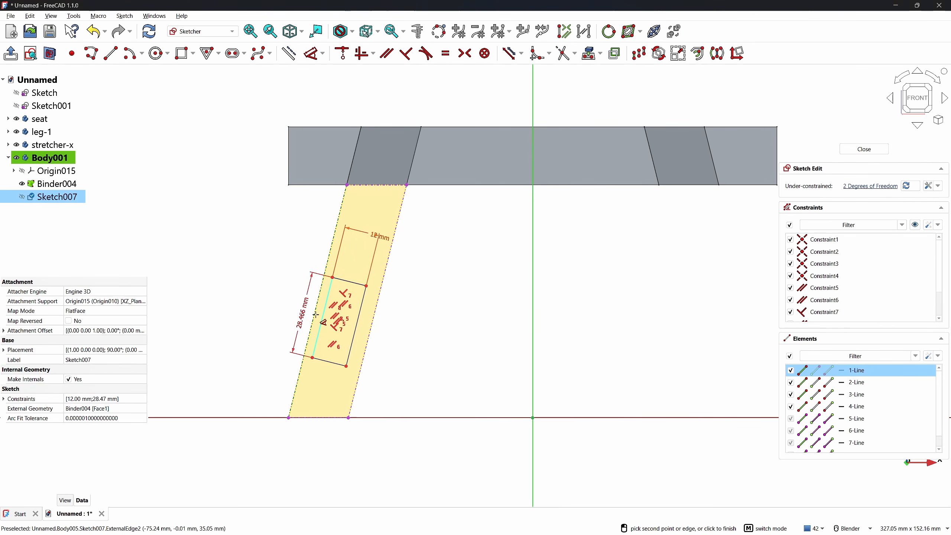
pyautogui.click(315, 314)
pyautogui.click(296, 314)
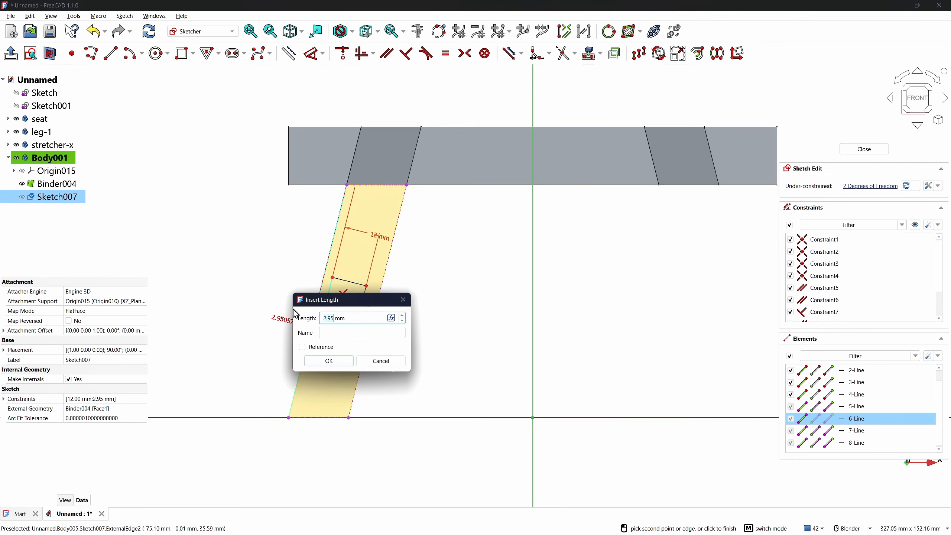
pyautogui.press('BackSpace')
pyautogui.press('BackSpace')
pyautogui.press('BackSpace')
pyautogui.press('Return')
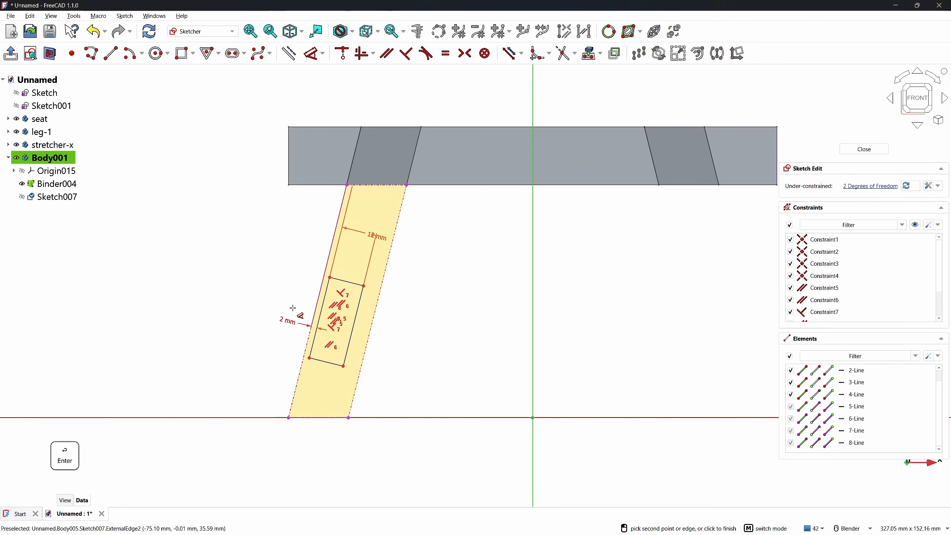
pyautogui.doubleClick(285, 323)
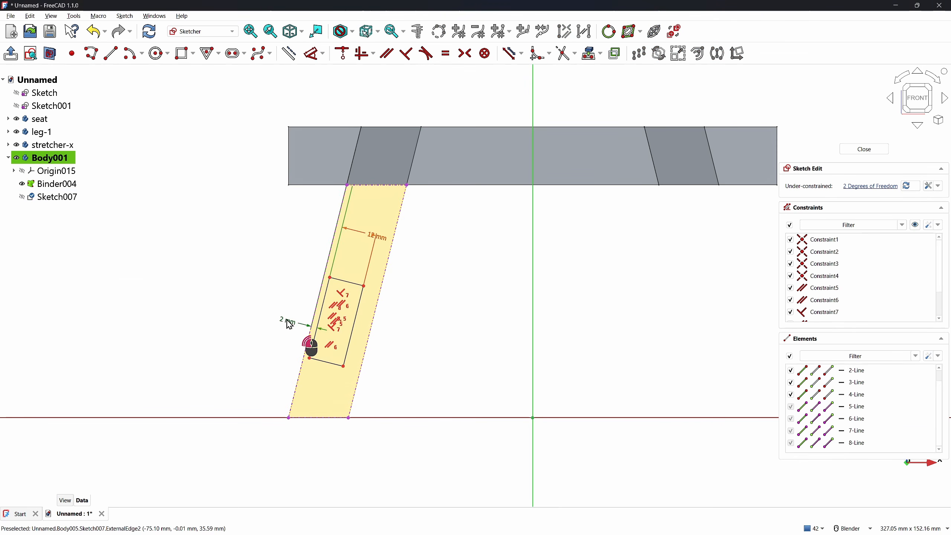
pyautogui.press('BackSpace')
pyautogui.press('BackSpace')
pyautogui.press('BackSpace')
pyautogui.press('BackSpace')
pyautogui.write('4')
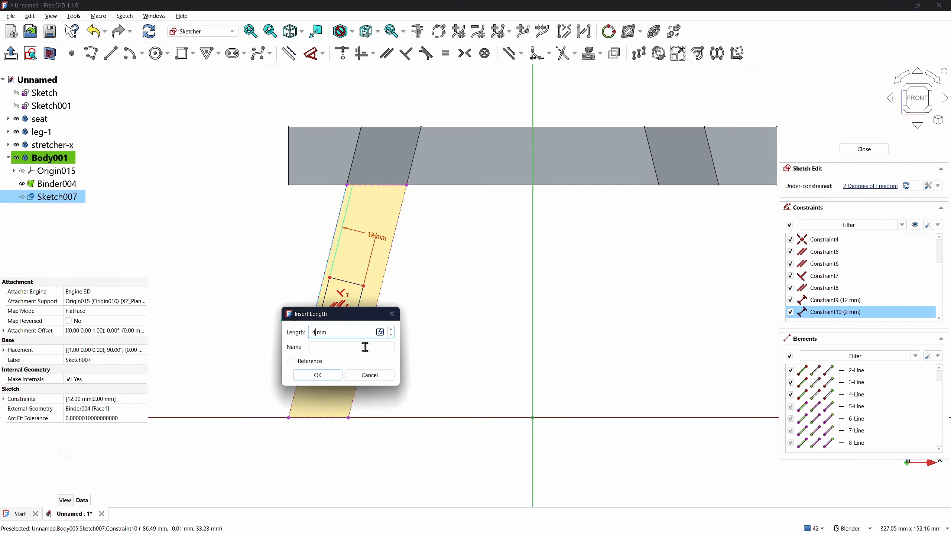
pyautogui.press('Return')
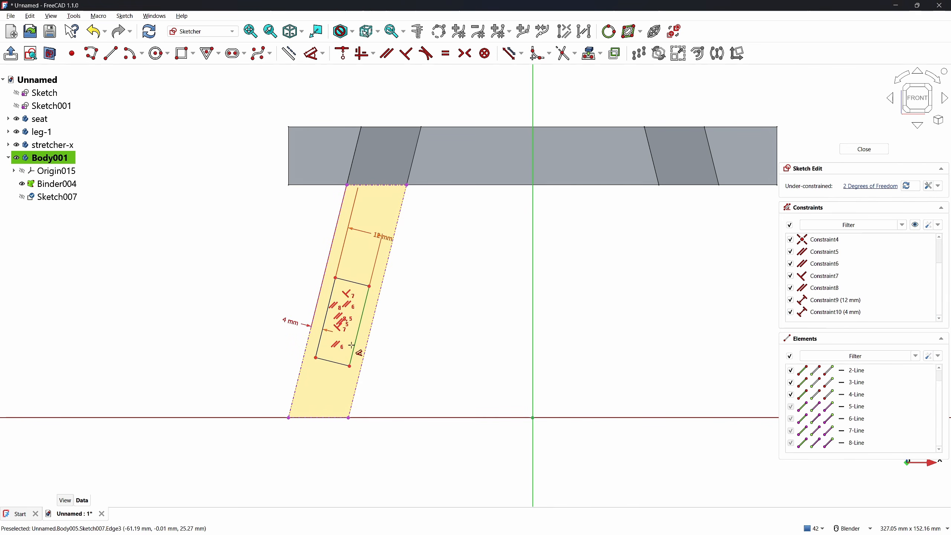
# Place the rectangle 5 mm above the leg's bottom and make its long side 15 mm
pyautogui.press('d')
pyautogui.click(344, 365)
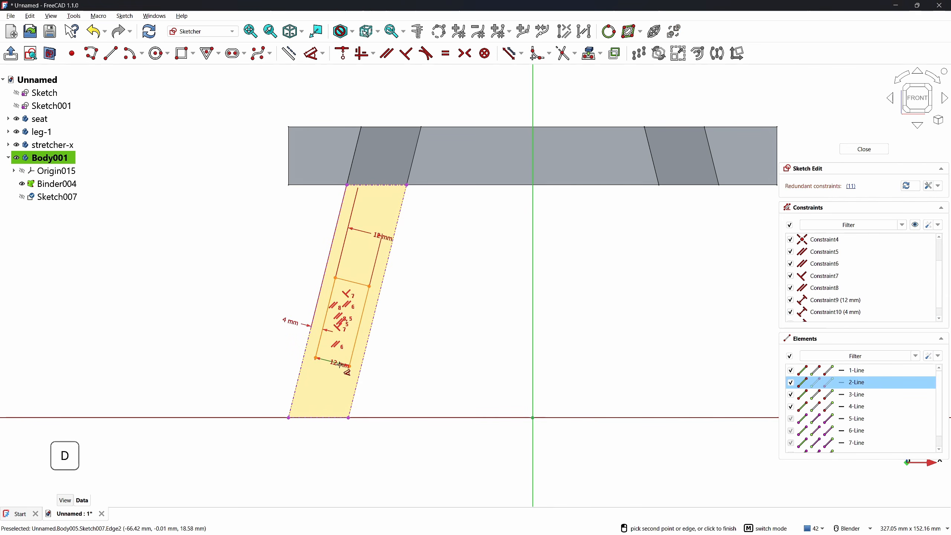
pyautogui.click(348, 417)
pyautogui.click(374, 413)
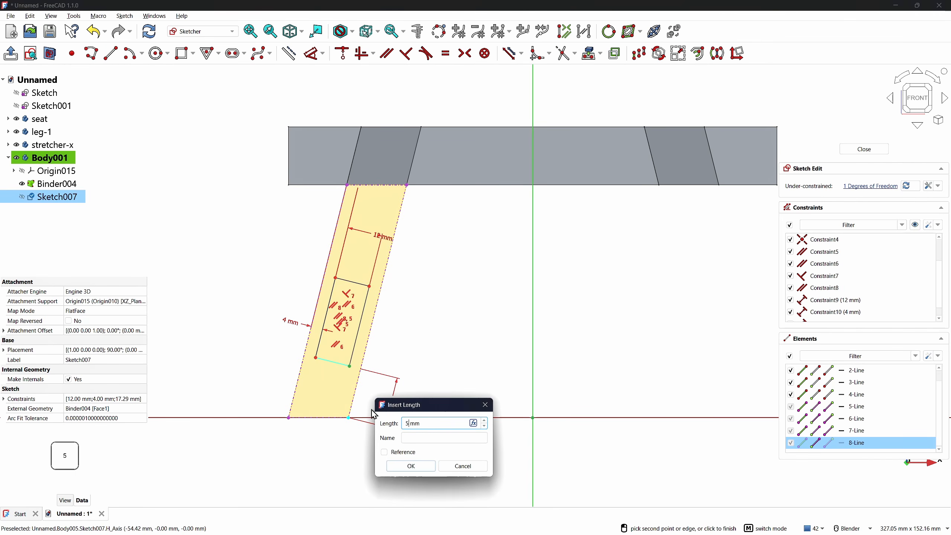
pyautogui.press('Return')
pyautogui.click(353, 353)
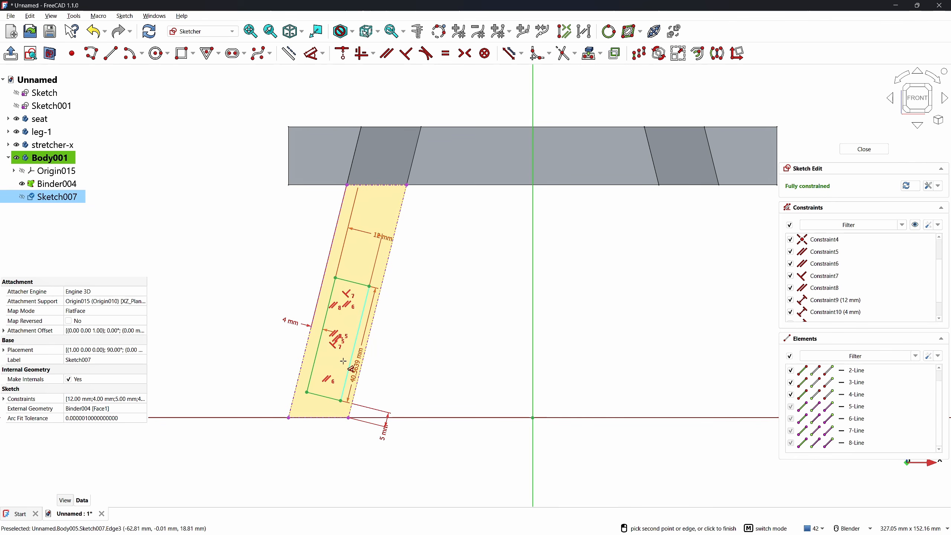
pyautogui.click(365, 388)
pyautogui.click(387, 373)
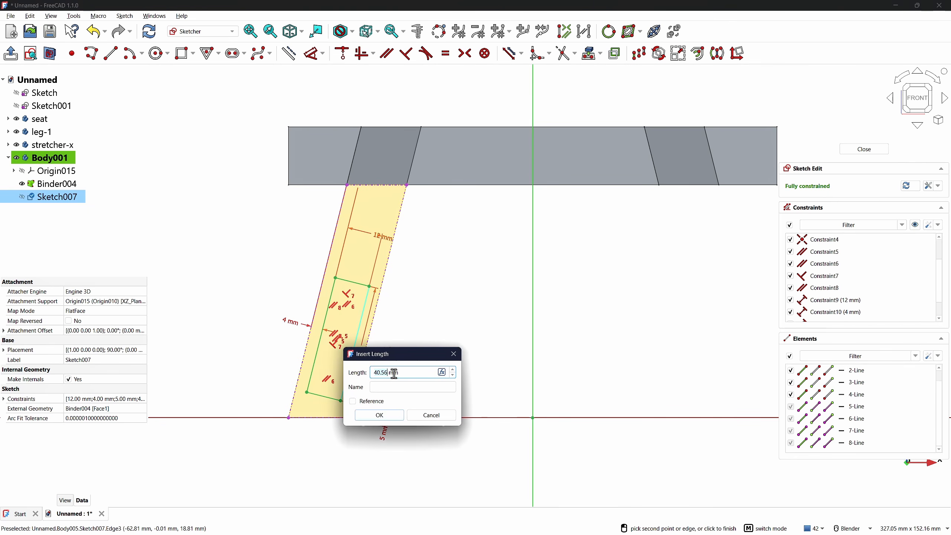
pyautogui.write('15')
pyautogui.press('Return')
pyautogui.rightClick(451, 353)
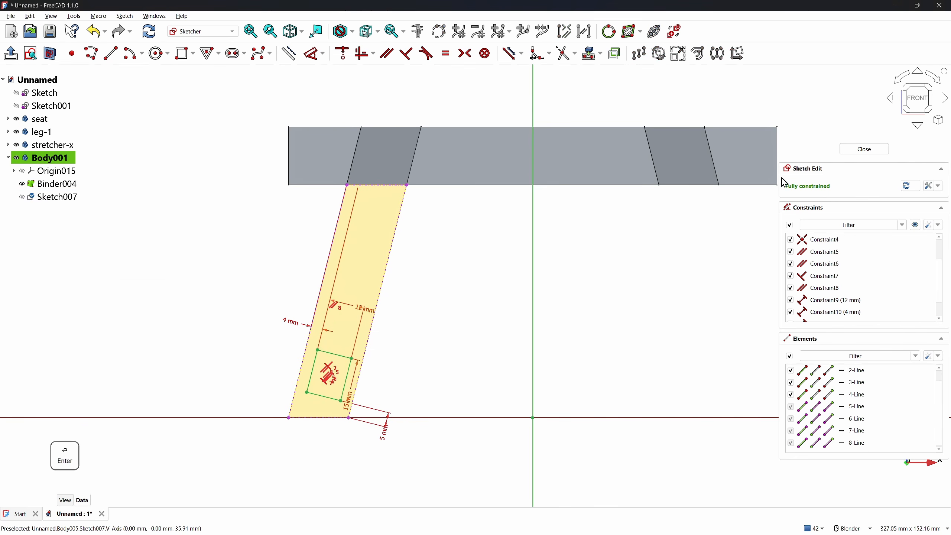
# Close Sketch007, hide Binder004, and pad the rectangle symmetrically up to the opposite leg face
pyautogui.click(863, 149)
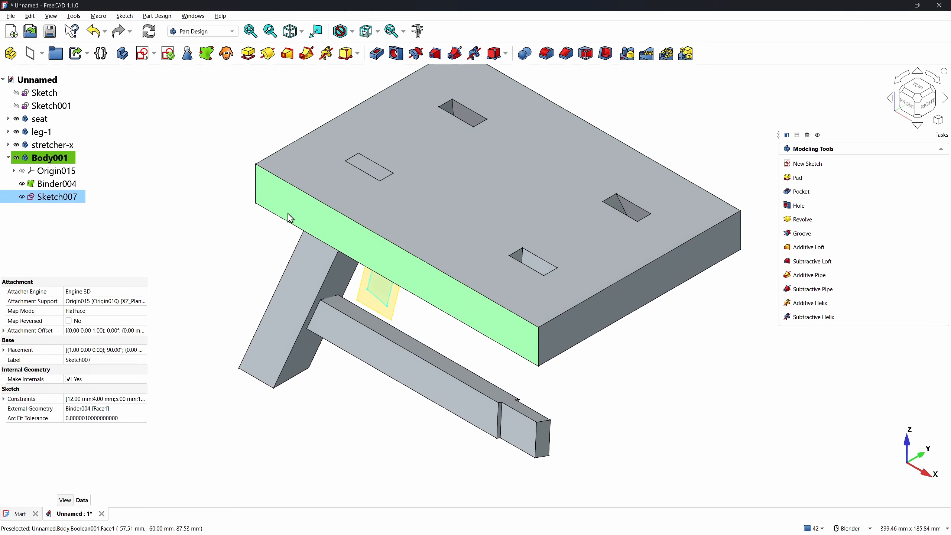
pyautogui.click(23, 184)
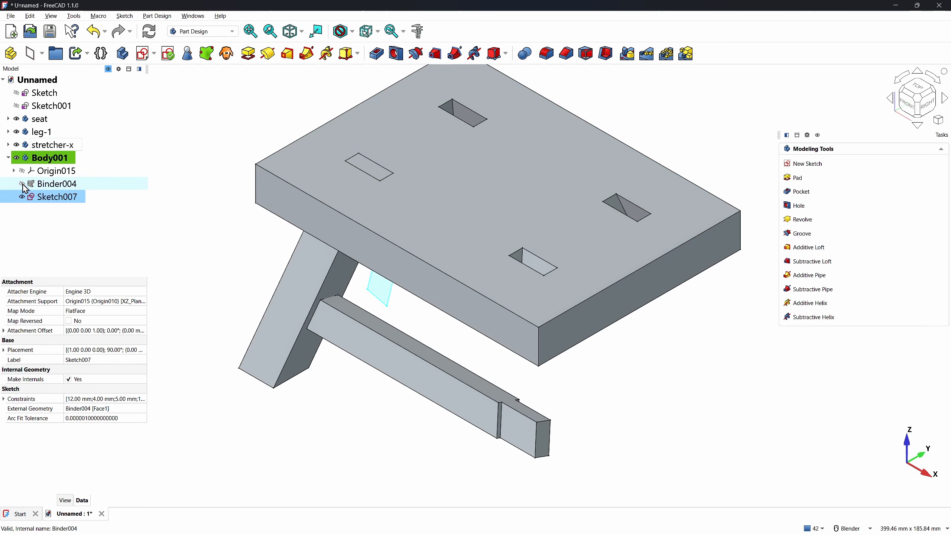
pyautogui.click(249, 55)
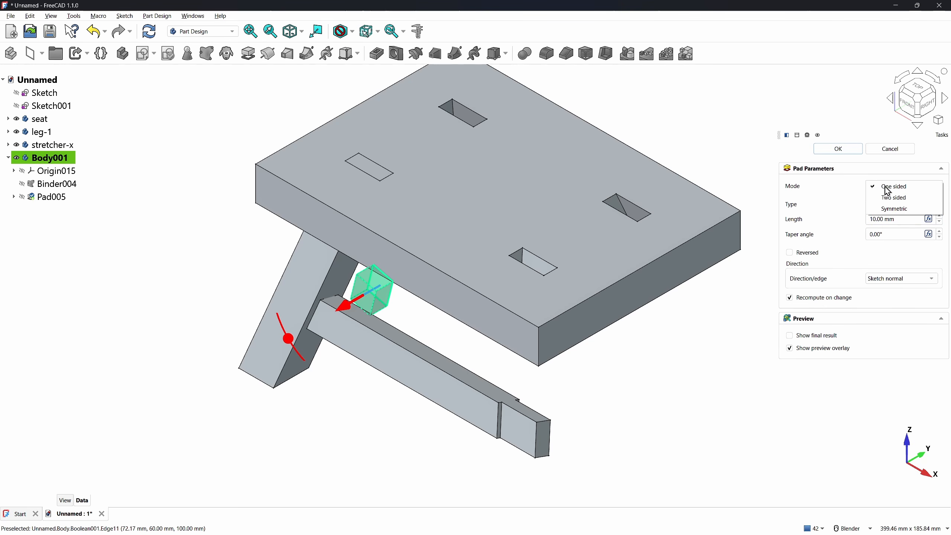
pyautogui.click(894, 209)
pyautogui.click(880, 205)
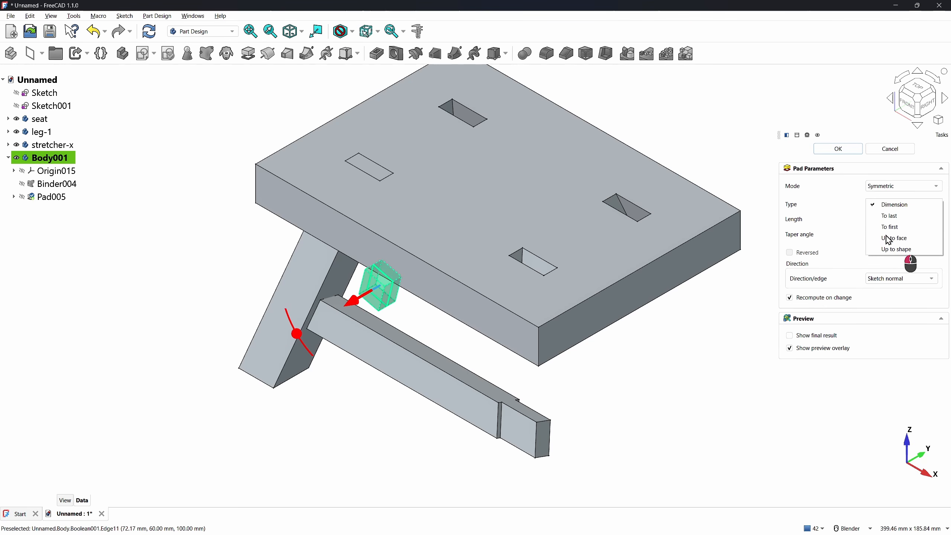
pyautogui.click(889, 239)
pyautogui.moveTo(472, 352); pyautogui.dragTo(445, 371, button='middle')
pyautogui.click(464, 364)
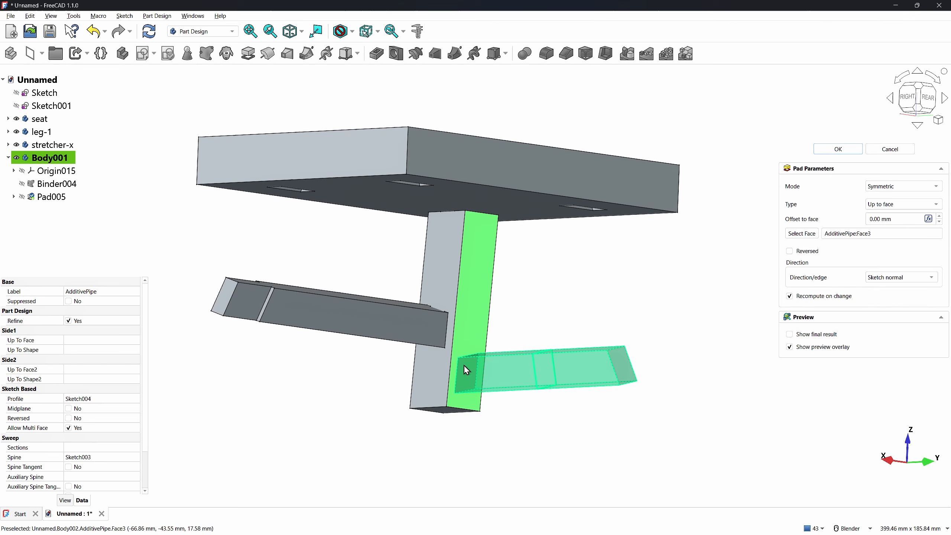
pyautogui.click(835, 149)
pyautogui.click(594, 298)
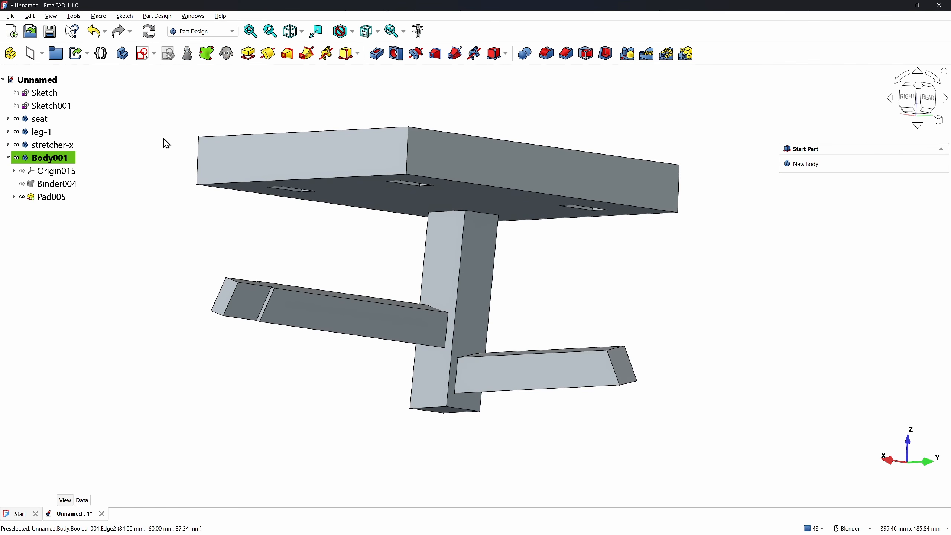
# Create Sketch008 on the XZ plane and project the small slanted square face as external geometry
pyautogui.click(142, 56)
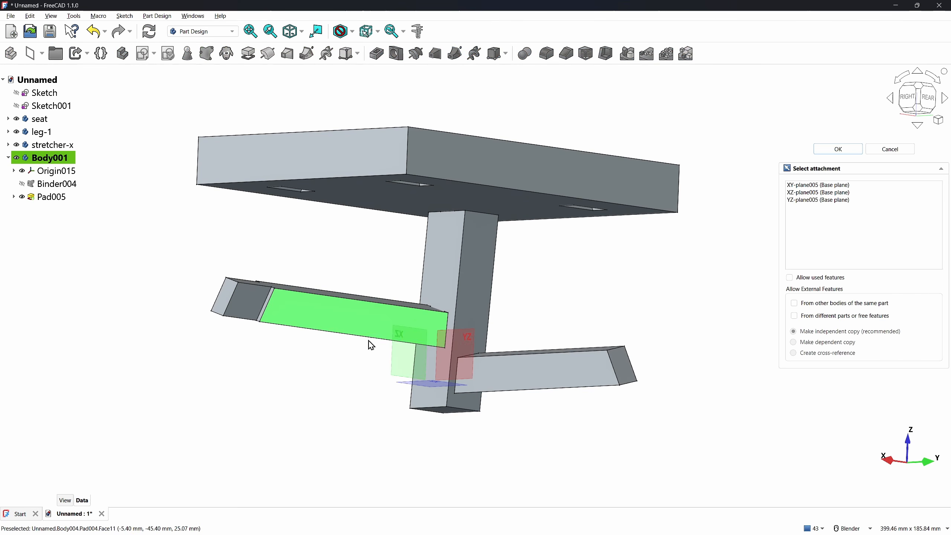
pyautogui.moveTo(498, 389); pyautogui.dragTo(546, 406, button='middle')
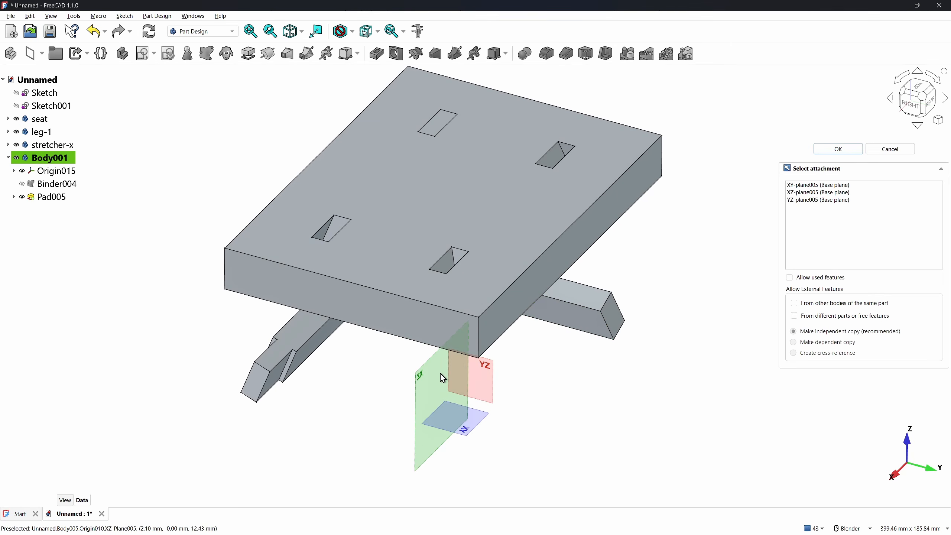
pyautogui.click(425, 376)
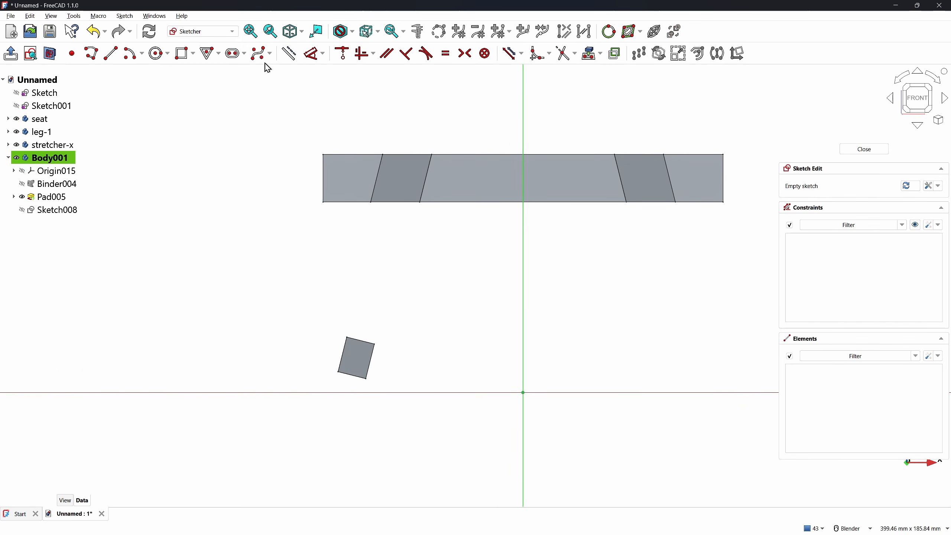
pyautogui.press('g')
pyautogui.press('x')
pyautogui.click(360, 365)
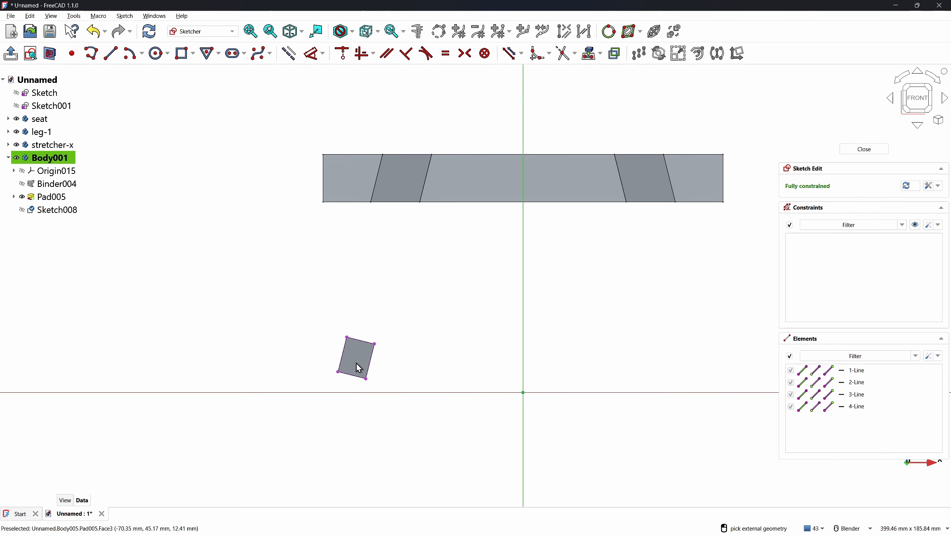
pyautogui.press('Escape')
pyautogui.scroll(3, 325, 387)
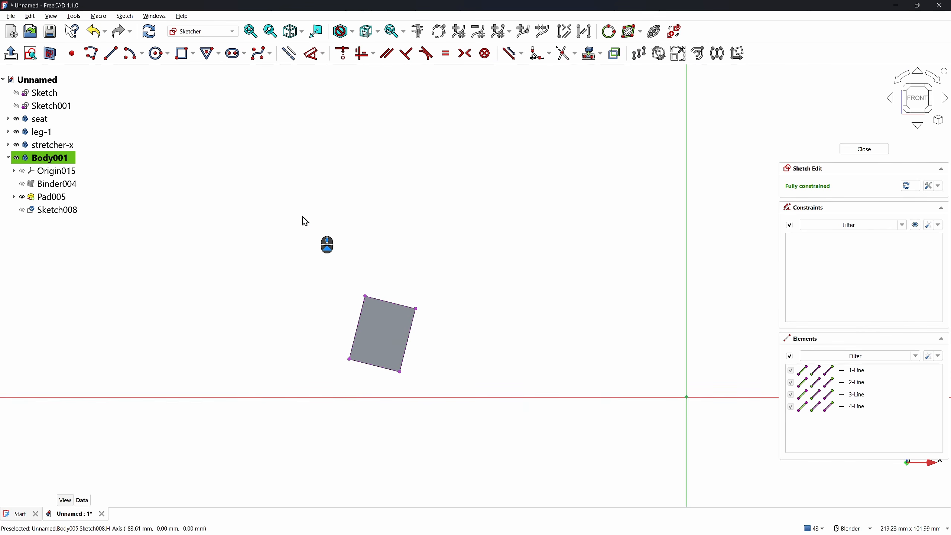
pyautogui.click(182, 53)
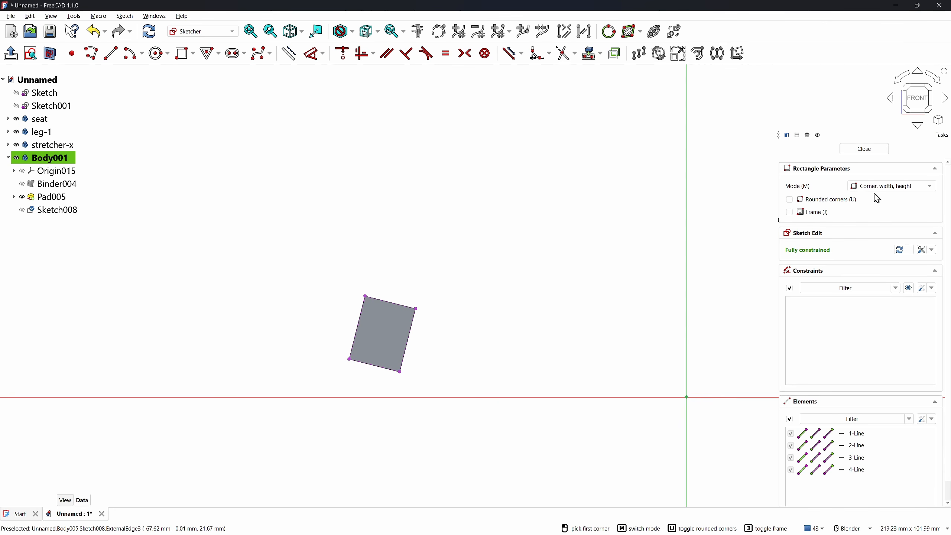
# Draw a three-corner rectangle strip inside the projected square
pyautogui.click(872, 187)
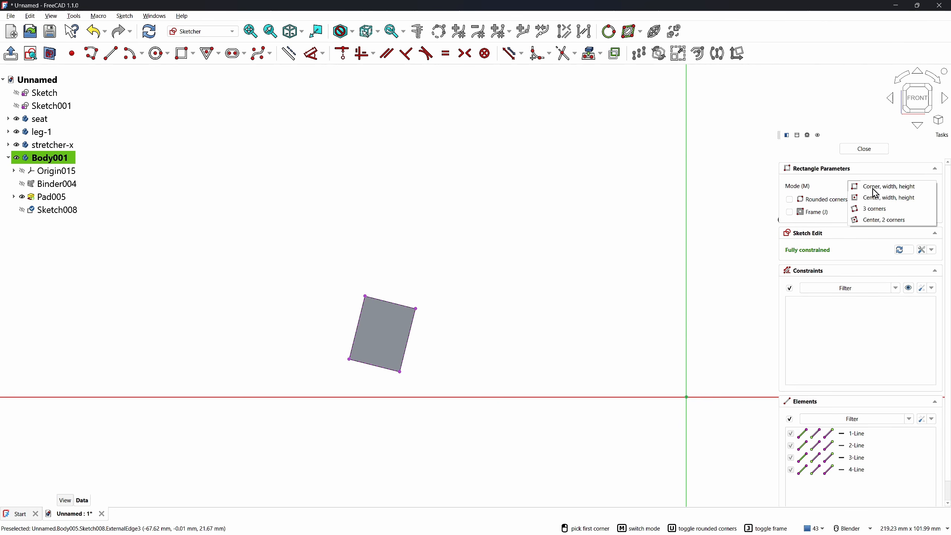
pyautogui.click(874, 210)
pyautogui.click(381, 300)
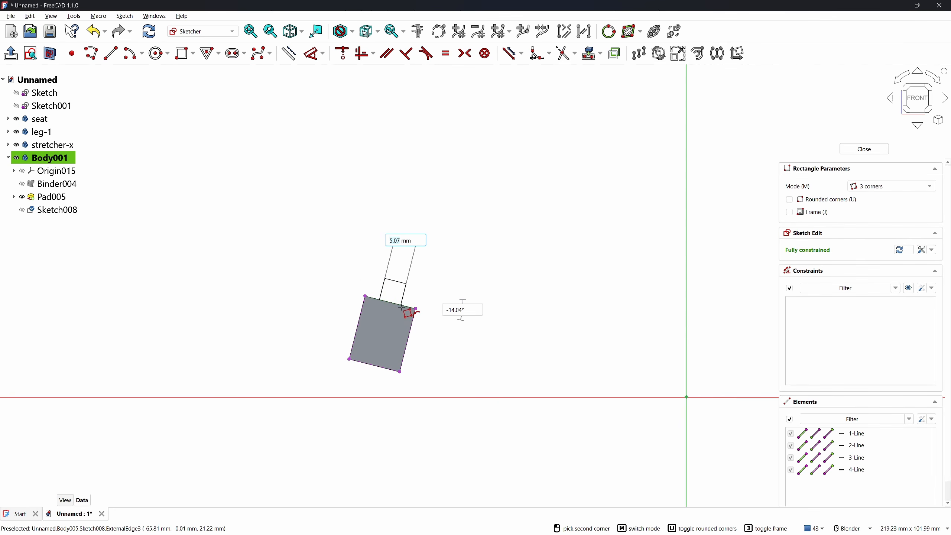
pyautogui.click(403, 307)
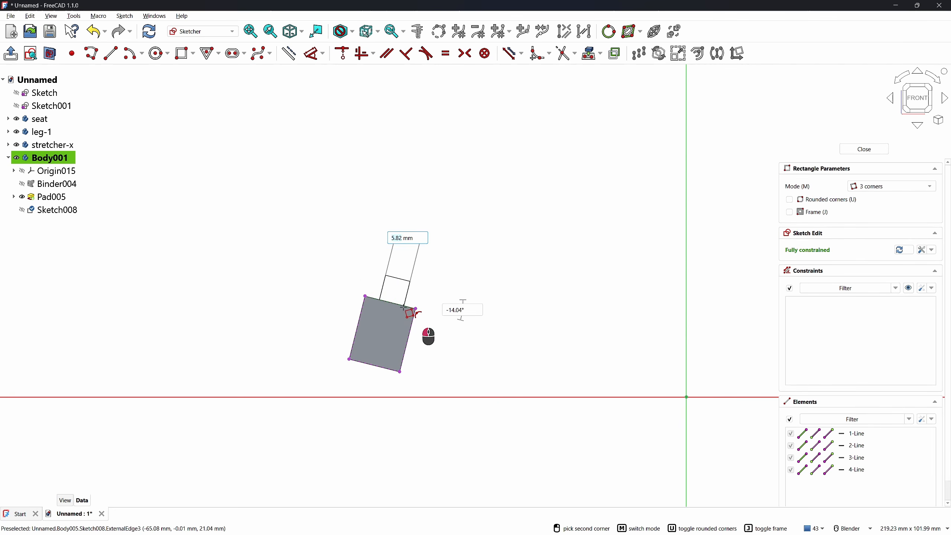
pyautogui.click(384, 369)
pyautogui.press('Escape')
pyautogui.scroll(3, 355, 357)
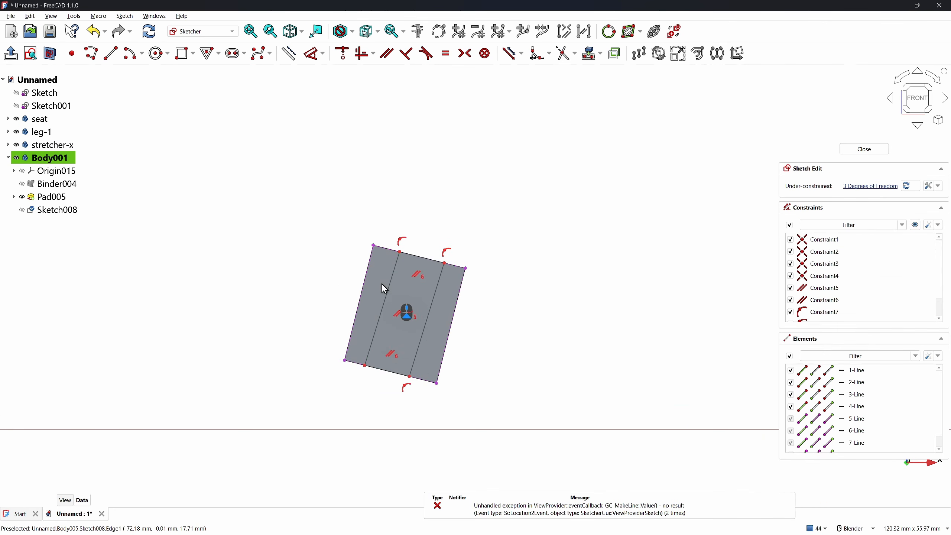
# Make the strip's top edge perpendicular and its inner line parallel to the square's left edge
pyautogui.click(392, 276)
pyautogui.click(420, 257)
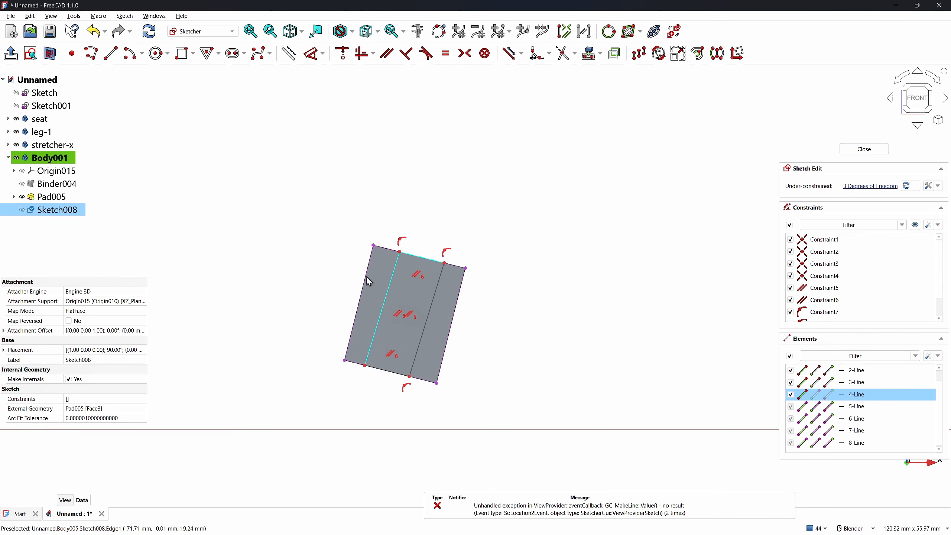
pyautogui.press('n')
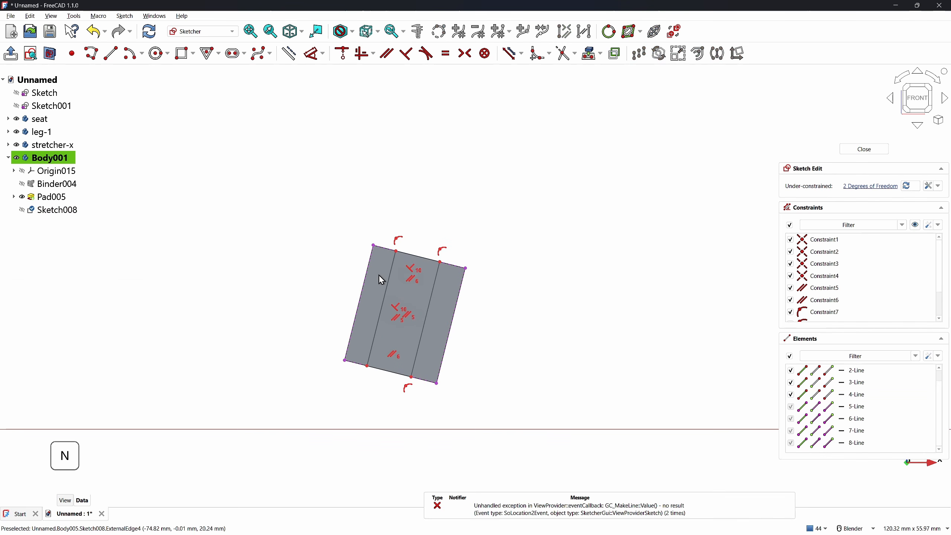
pyautogui.click(389, 277)
pyautogui.click(363, 286)
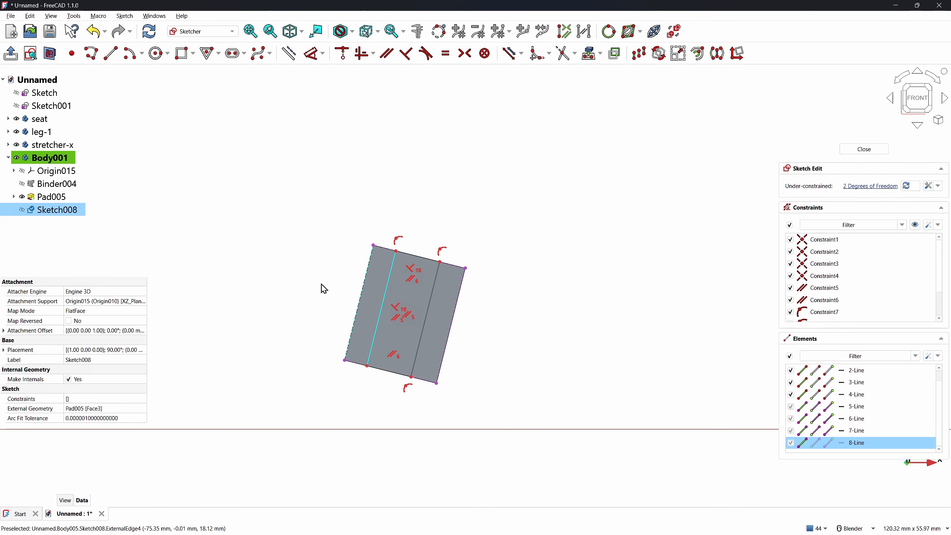
pyautogui.press('p')
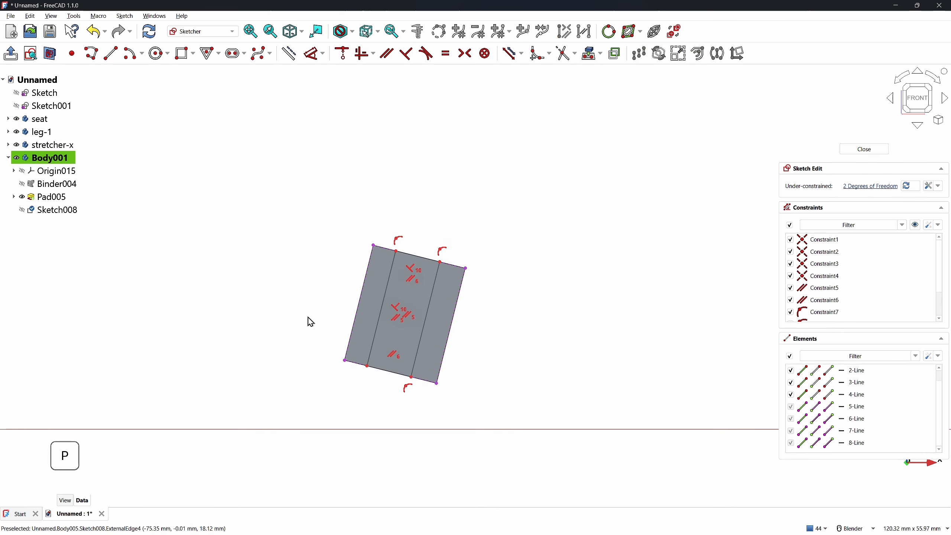
# Dimension the strip 8 mm wide and 2 mm from the left edge, then close the sketch
pyautogui.press('d')
pyautogui.click(418, 256)
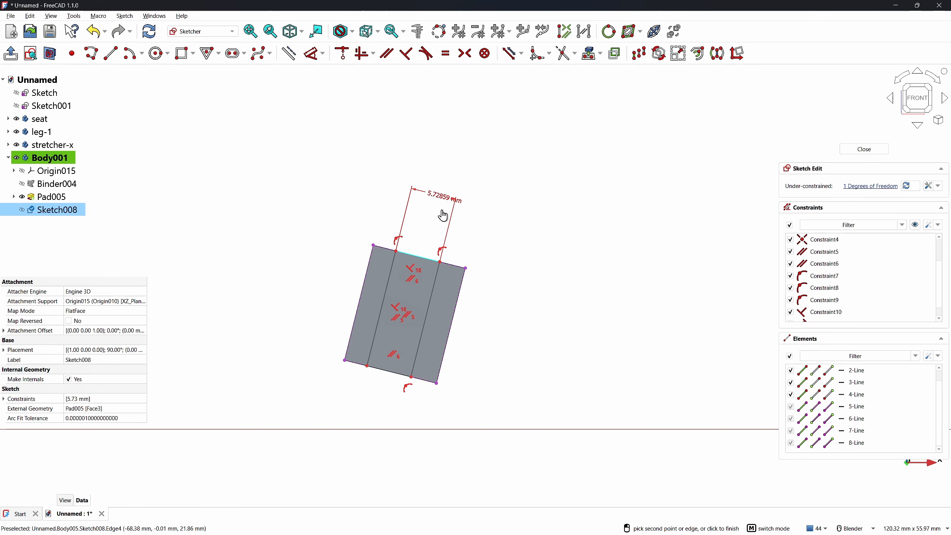
pyautogui.click(443, 216)
pyautogui.write('8')
pyautogui.press('Return')
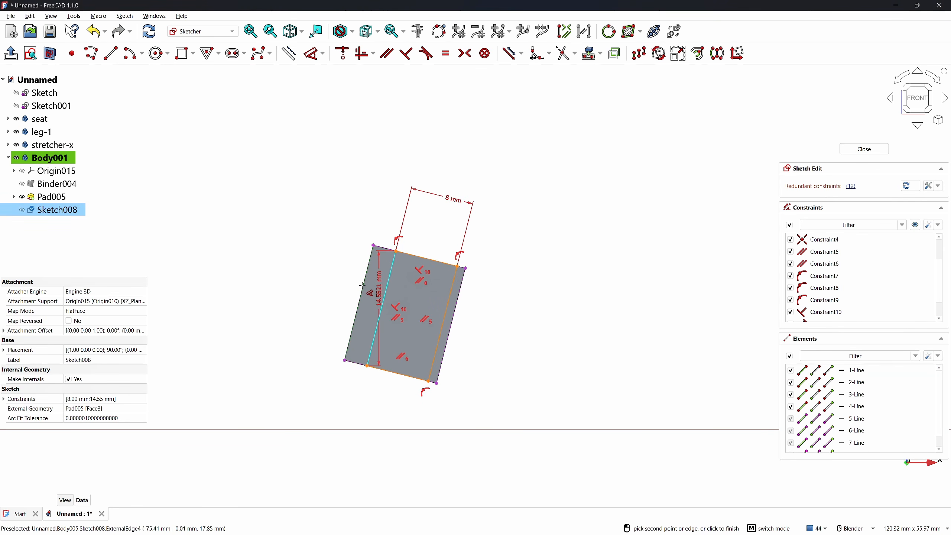
pyautogui.click(370, 292)
pyautogui.click(349, 268)
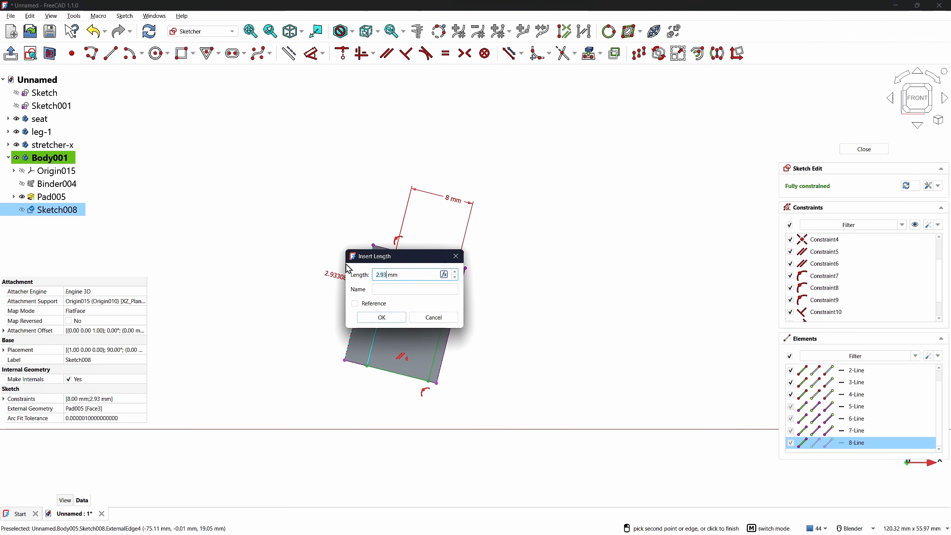
pyautogui.write('2')
pyautogui.press('Return')
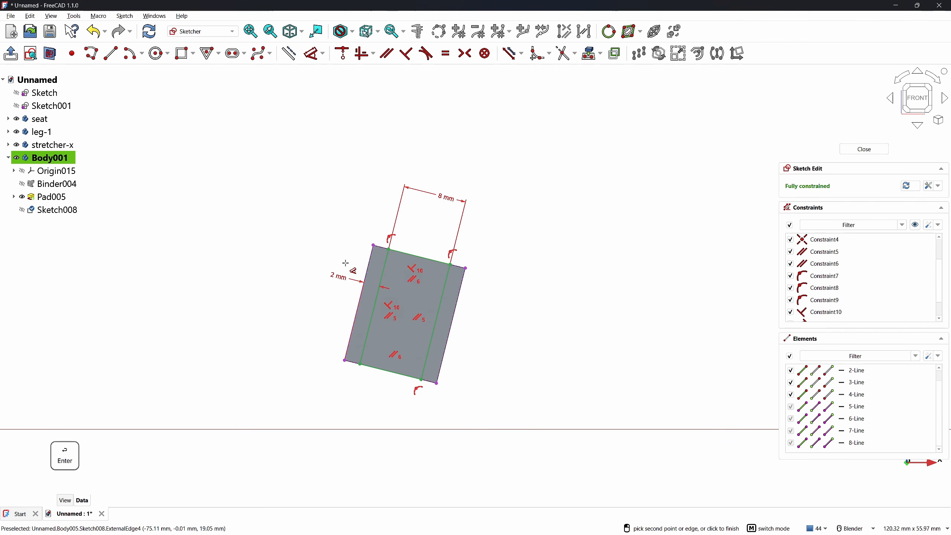
pyautogui.click(855, 148)
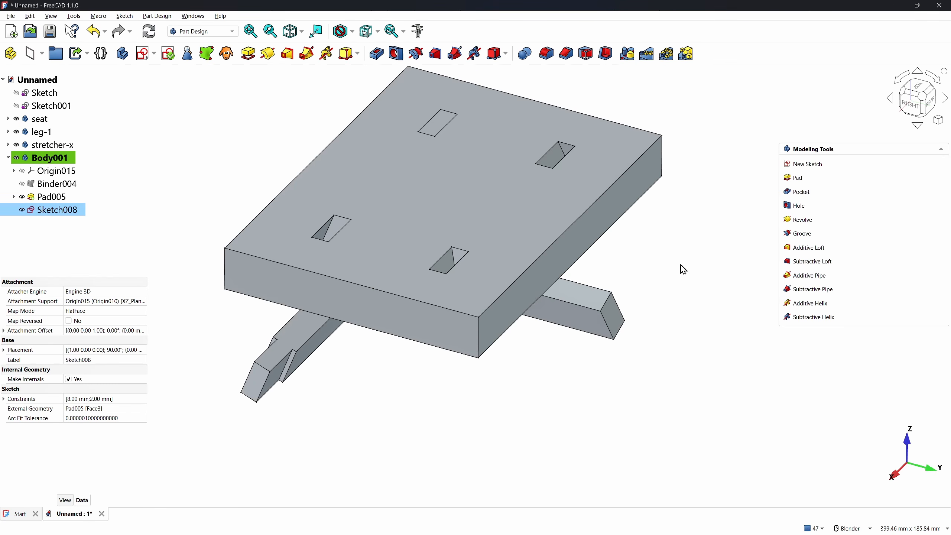
pyautogui.moveTo(325, 352); pyautogui.dragTo(255, 192, button='middle')
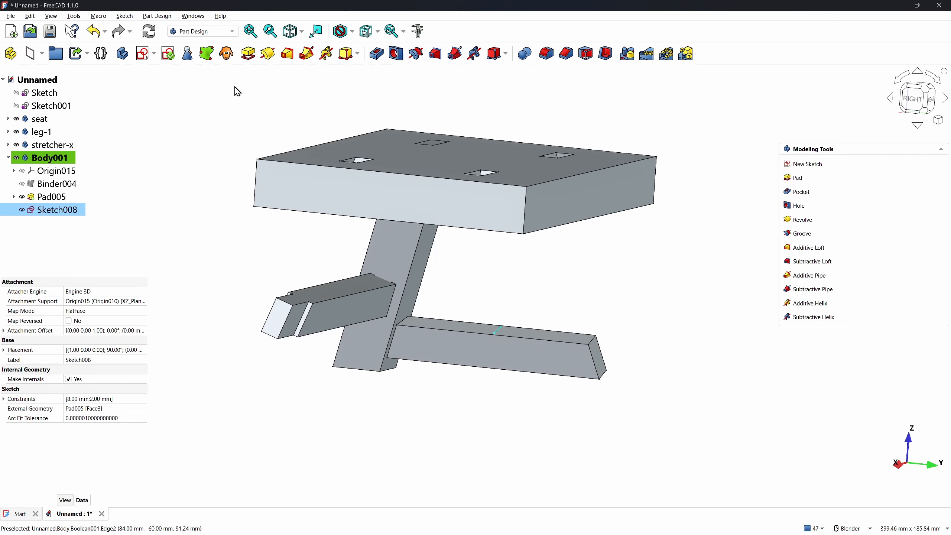
# Pad Sketch008 symmetrically up to the leg face, creating Pad006
pyautogui.click(248, 53)
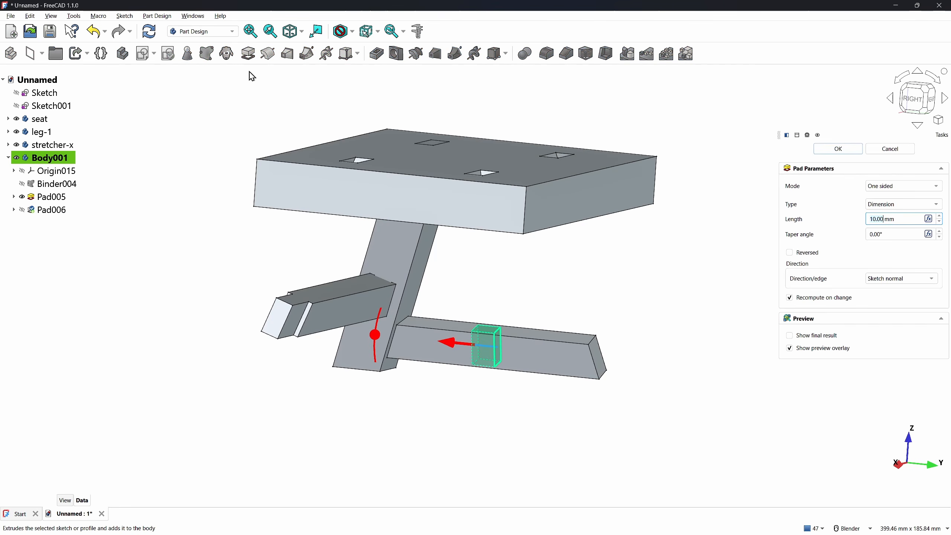
pyautogui.click(895, 209)
pyautogui.click(887, 209)
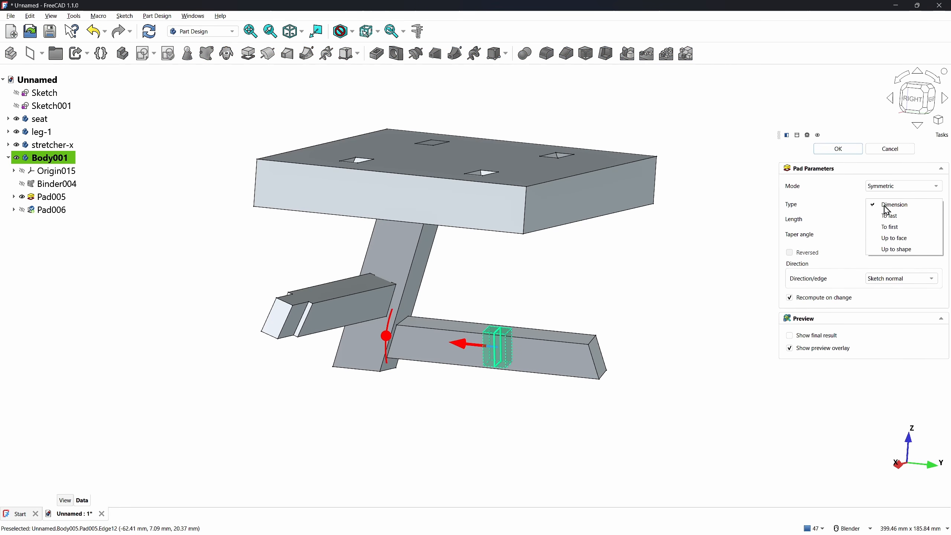
pyautogui.click(894, 239)
pyautogui.moveTo(566, 270); pyautogui.dragTo(695, 289, button='middle')
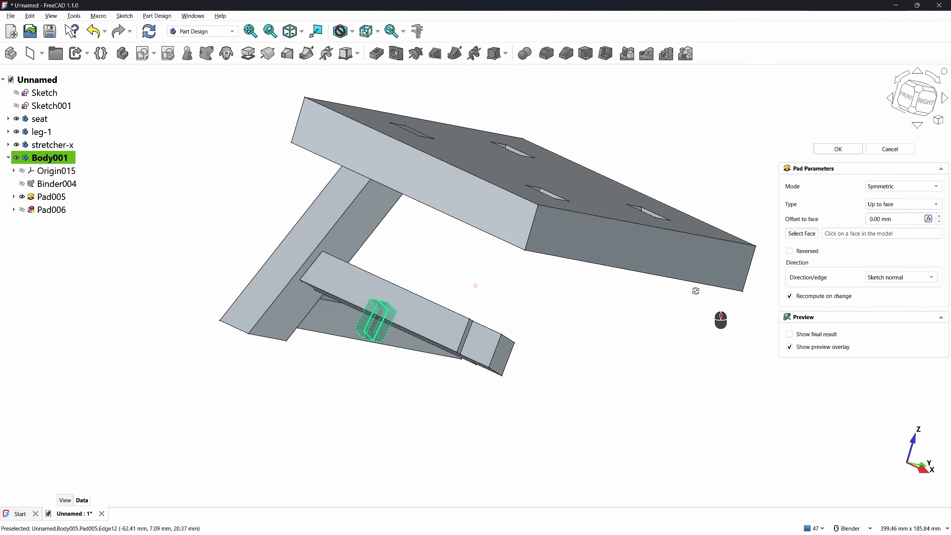
pyautogui.click(291, 253)
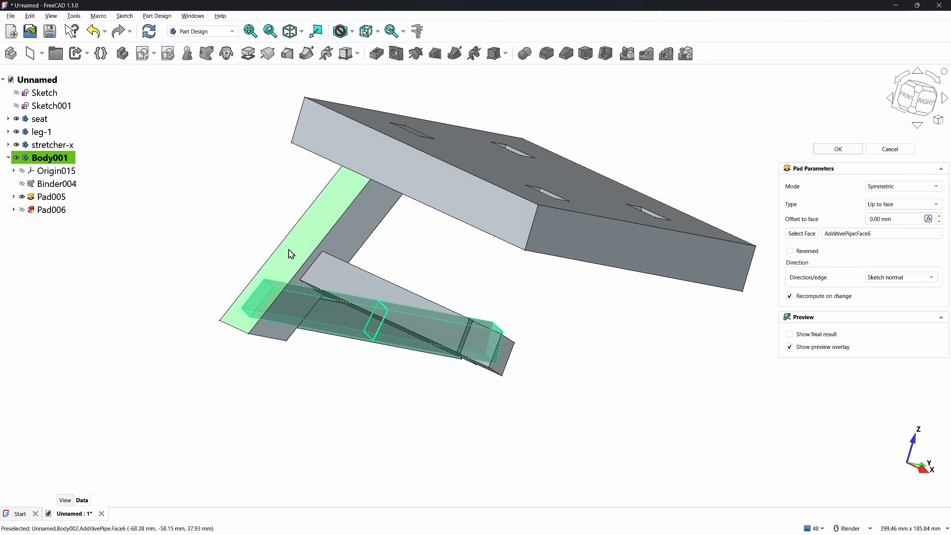
pyautogui.click(826, 149)
# Rename Body001 to 'stretcher-y' and return to the isometric view
pyautogui.click(108, 268)
pyautogui.click(36, 159)
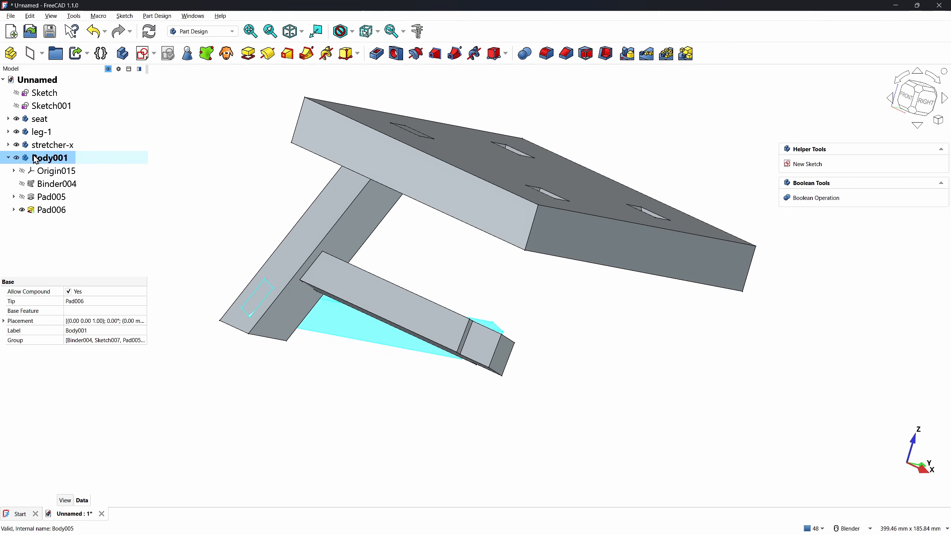
pyautogui.click(36, 159)
pyautogui.write('stretc')
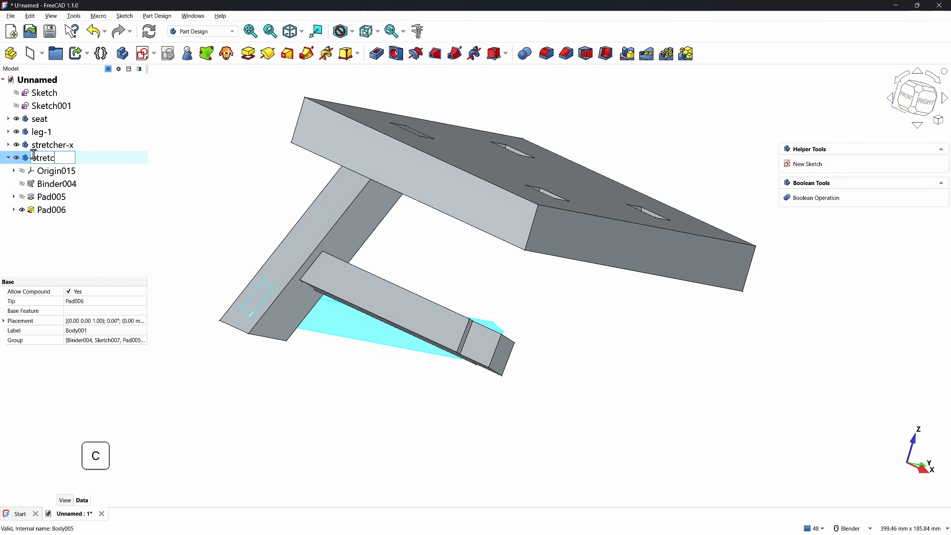
pyautogui.write('her-y')
pyautogui.press('Return')
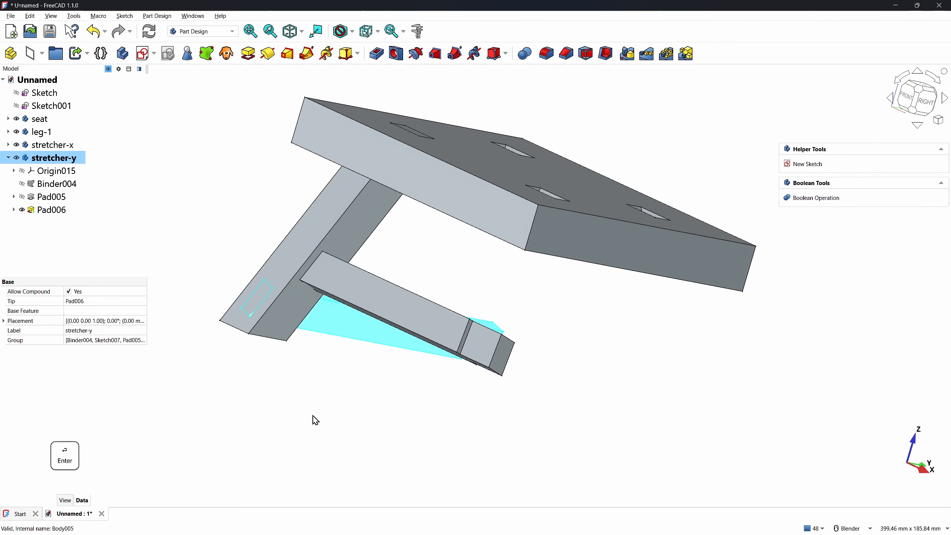
pyautogui.click(314, 416)
pyautogui.press('0')
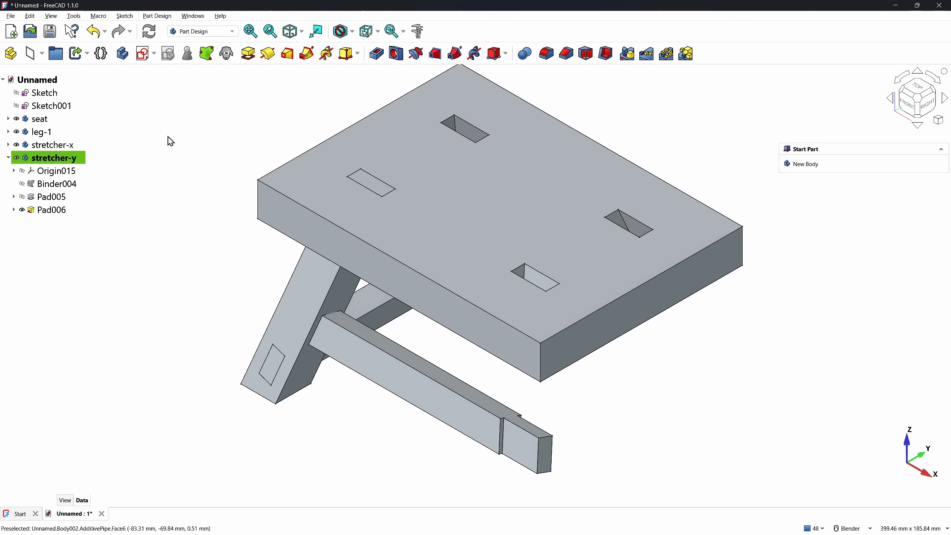
# Clone stretcher-x and stretcher-y, producing Body006 and Body007
pyautogui.click(62, 148)
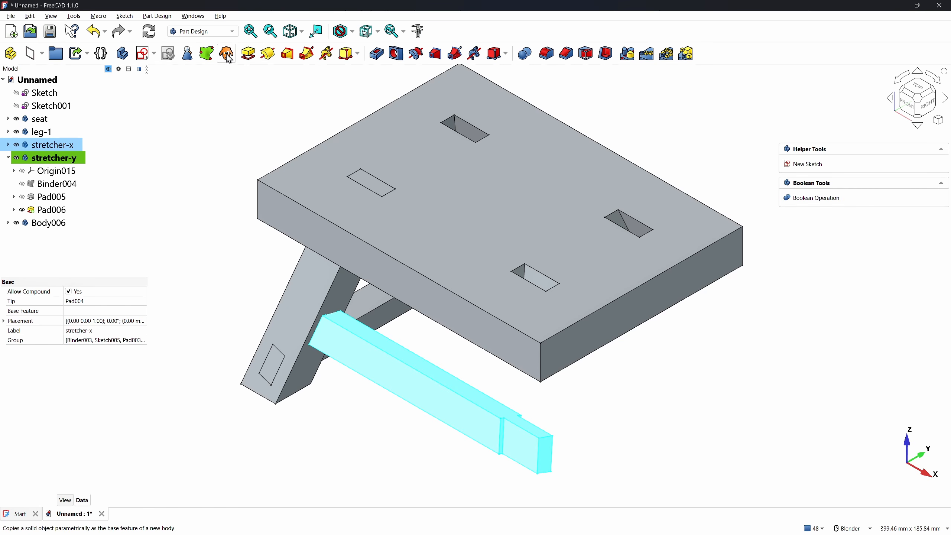
pyautogui.click(43, 162)
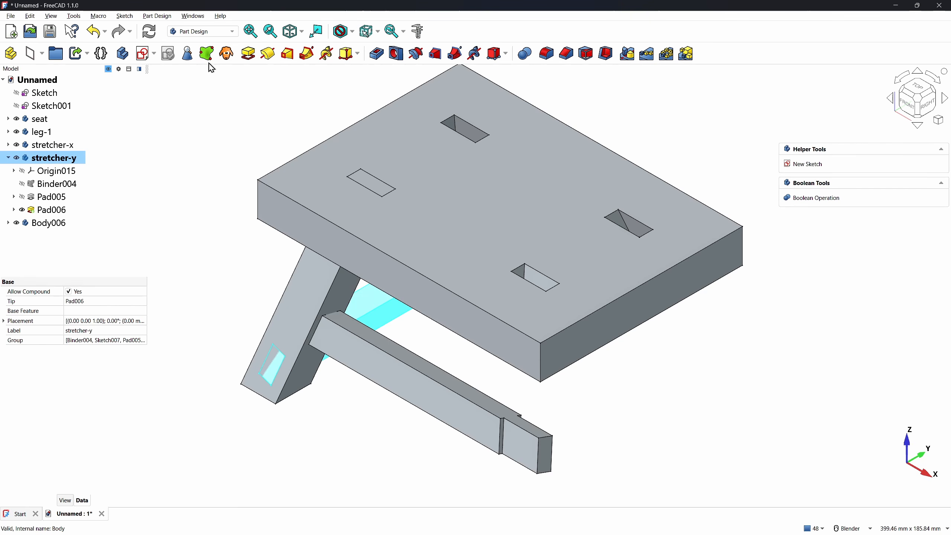
pyautogui.click(227, 57)
pyautogui.click(234, 194)
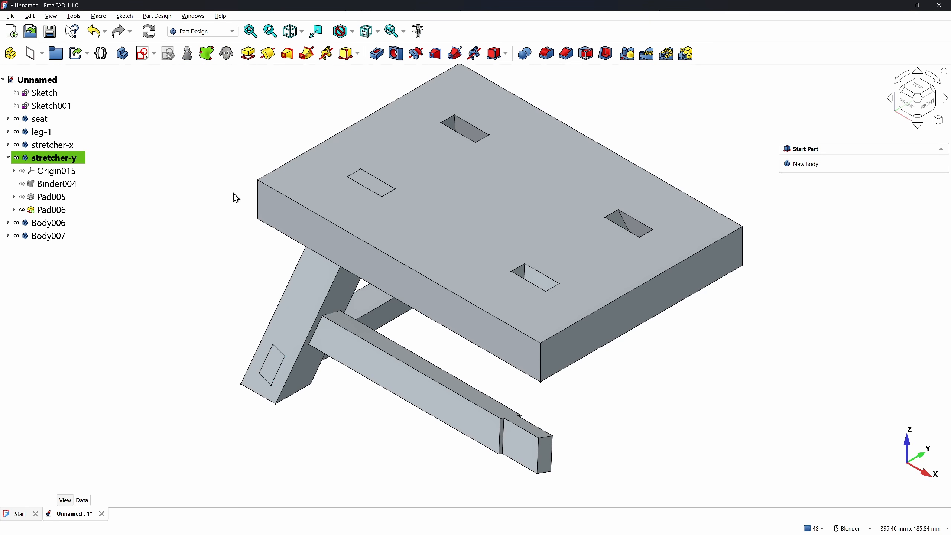
# Activate leg-1 and subtract the Body006 and Body007 clones with a Boolean Cut
pyautogui.doubleClick(42, 131)
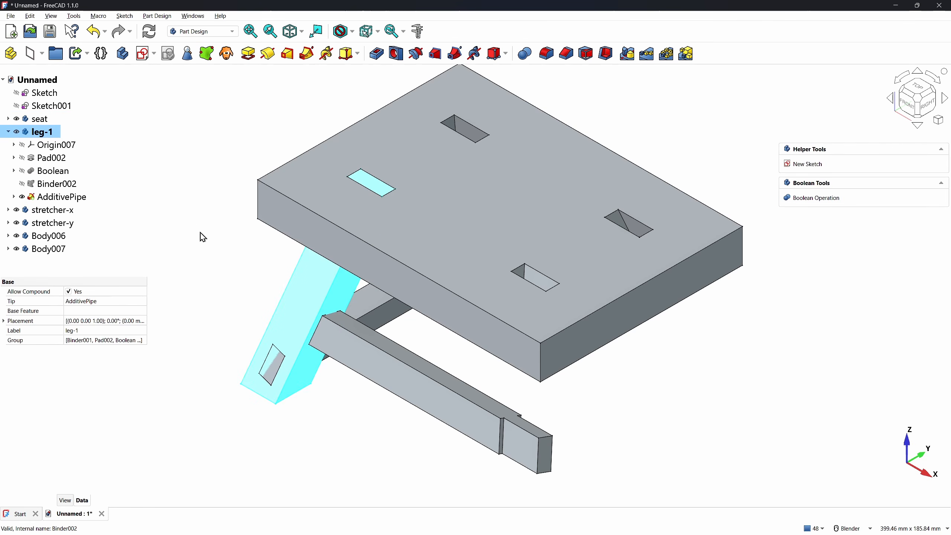
pyautogui.click(808, 198)
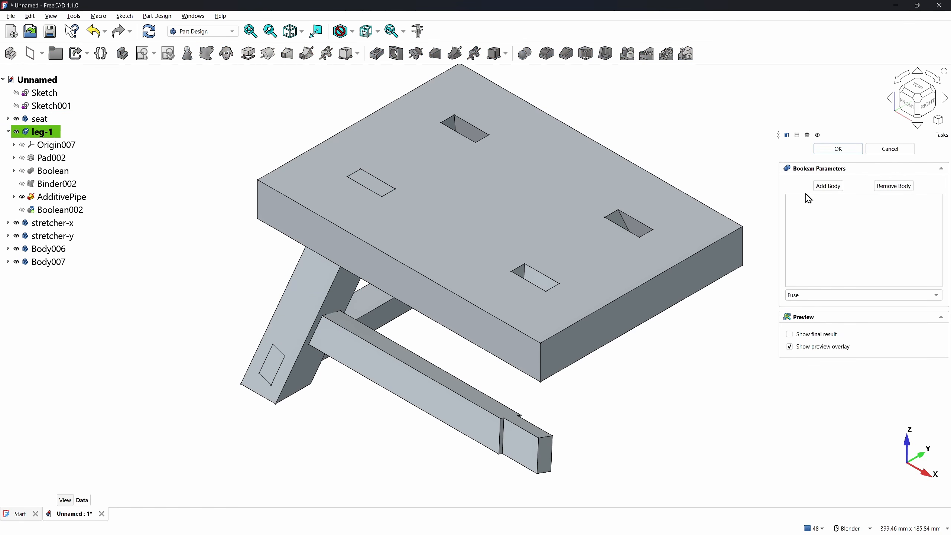
pyautogui.click(823, 187)
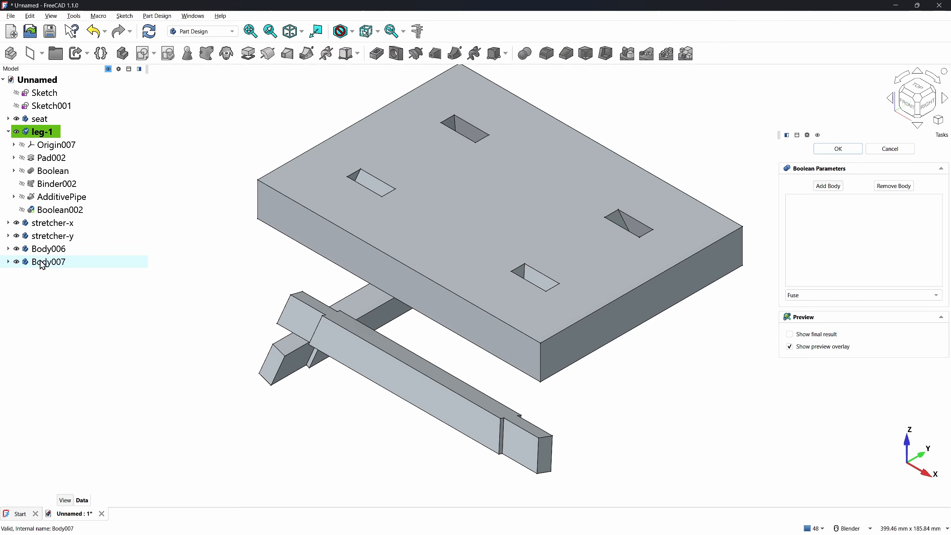
pyautogui.click(41, 252)
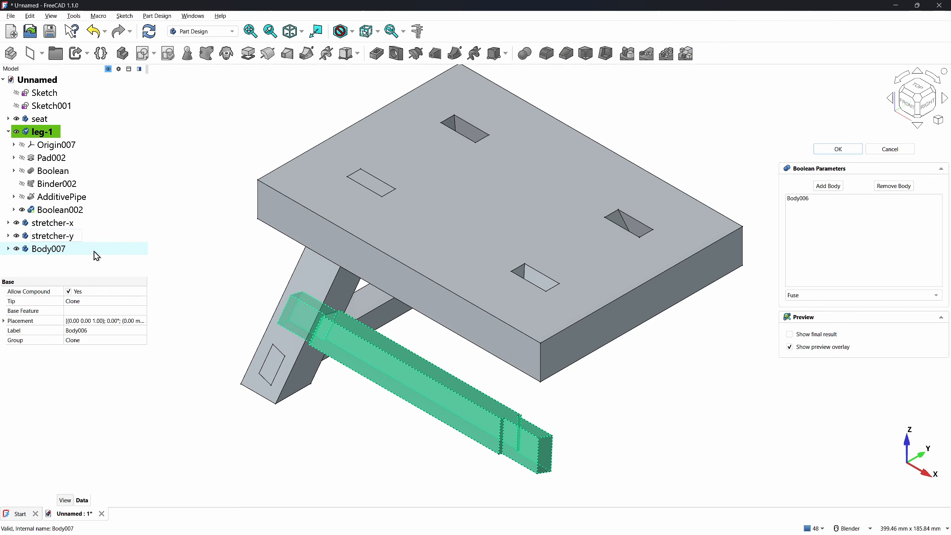
pyautogui.click(826, 188)
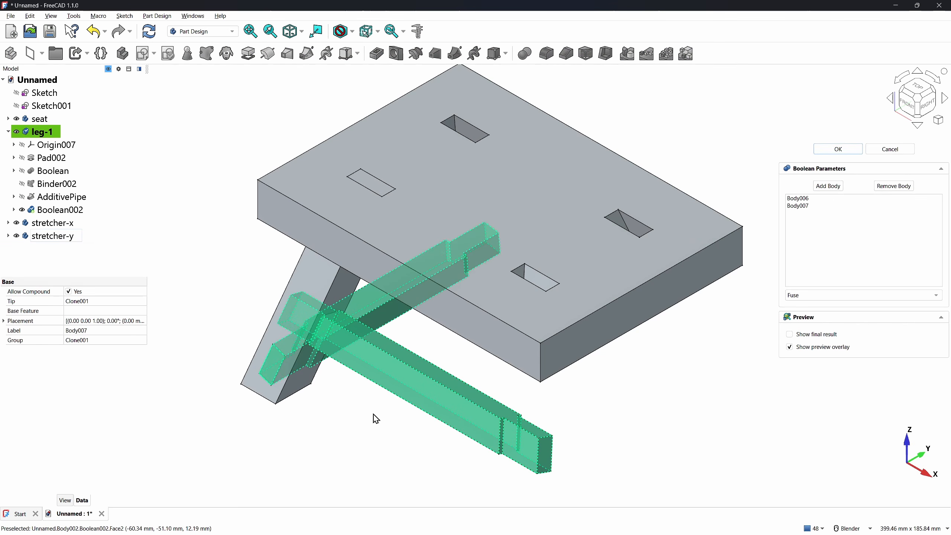
pyautogui.click(806, 299)
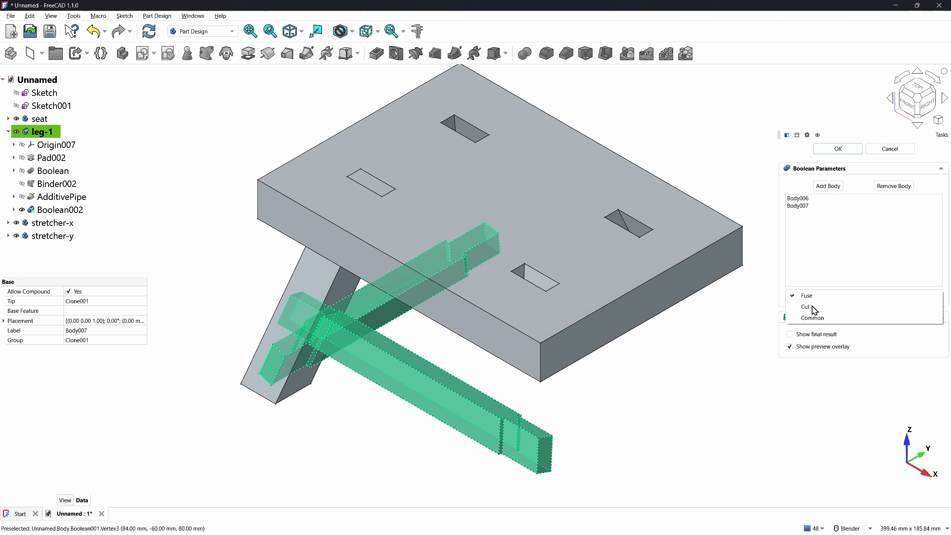
pyautogui.click(810, 308)
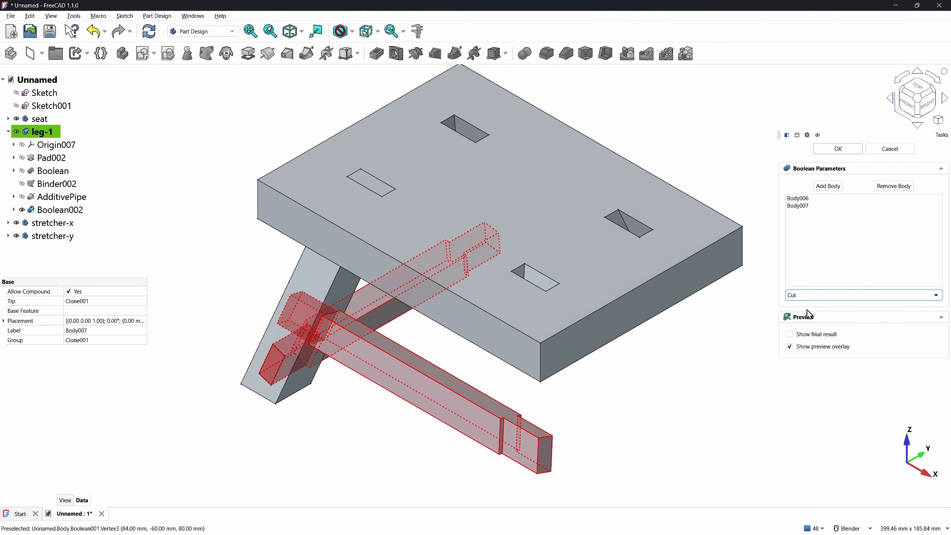
pyautogui.click(827, 151)
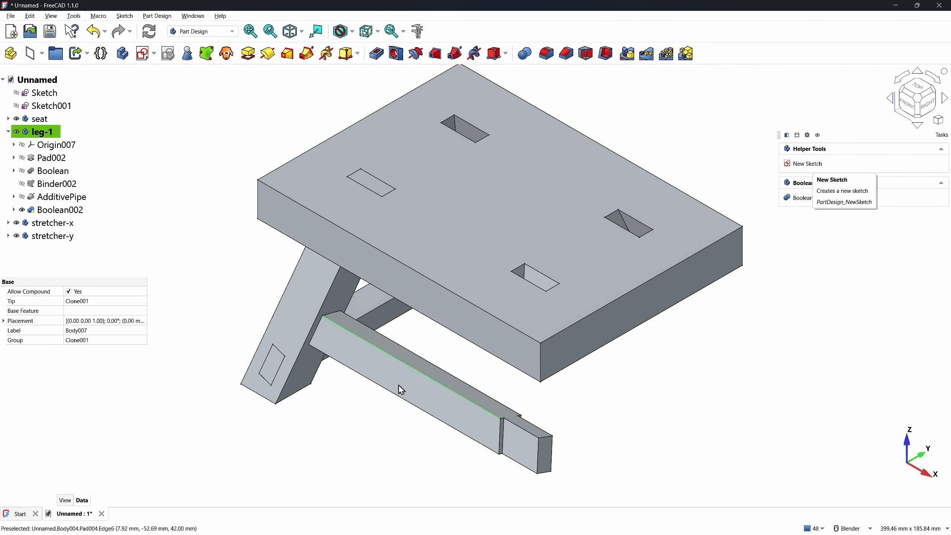
# Hide and reshow the stretchers to inspect leg-1's new notches
pyautogui.click(16, 223)
pyautogui.click(17, 235)
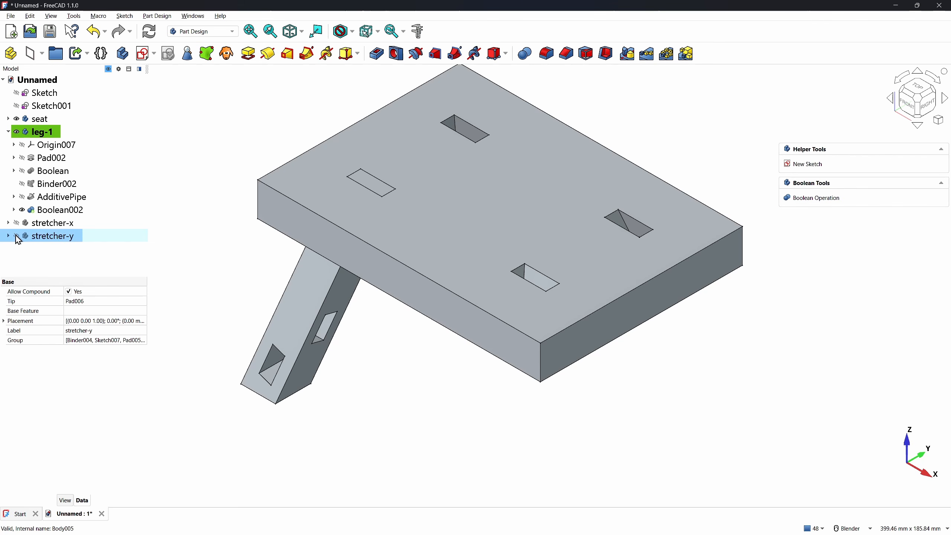
pyautogui.click(16, 235)
pyautogui.click(16, 223)
pyautogui.click(398, 434)
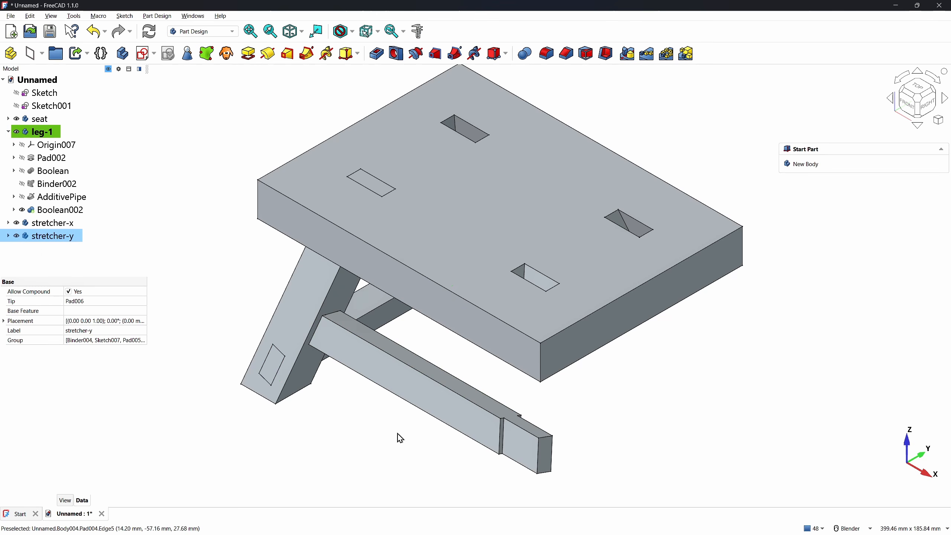
pyautogui.click(8, 131)
# Clone leg-1 and rename the new Body008 to 'leg-2'
pyautogui.click(32, 134)
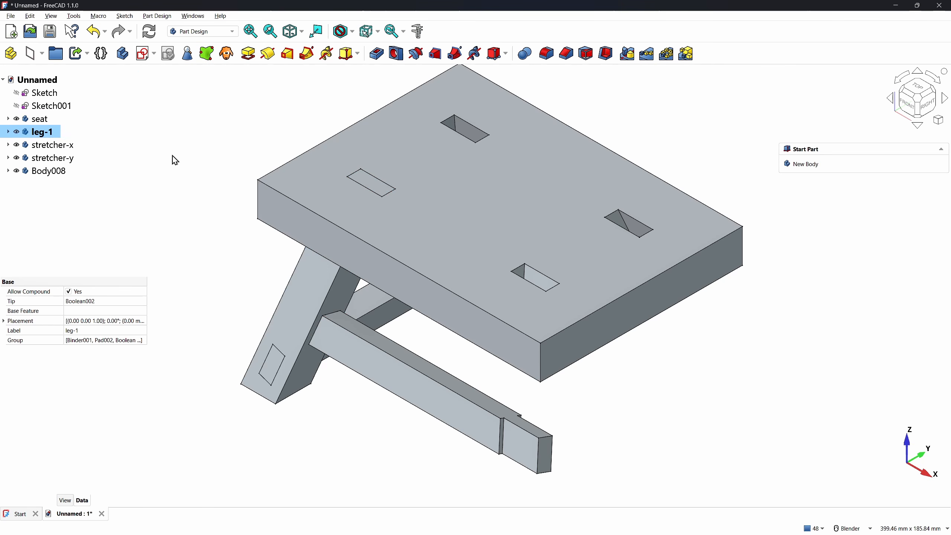
pyautogui.click(17, 173)
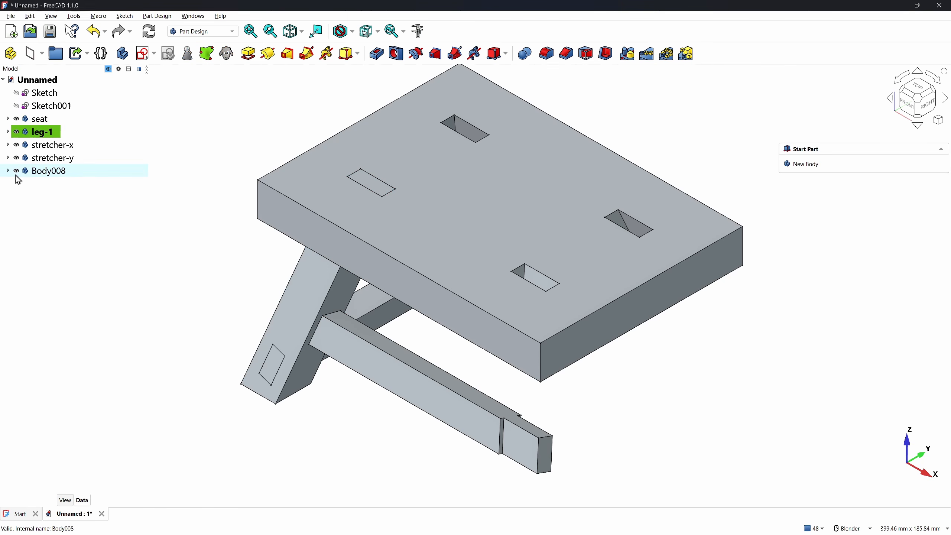
pyautogui.click(41, 173)
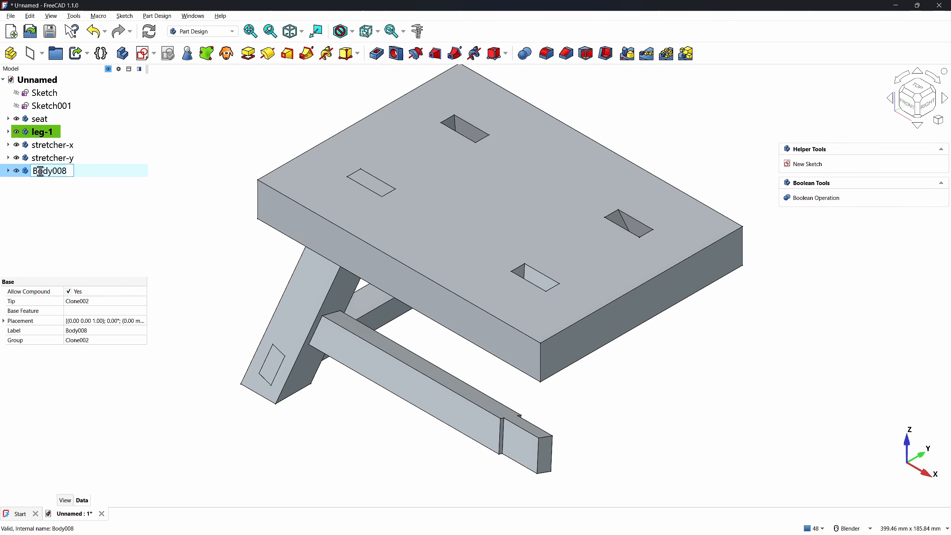
pyautogui.write('leg-2')
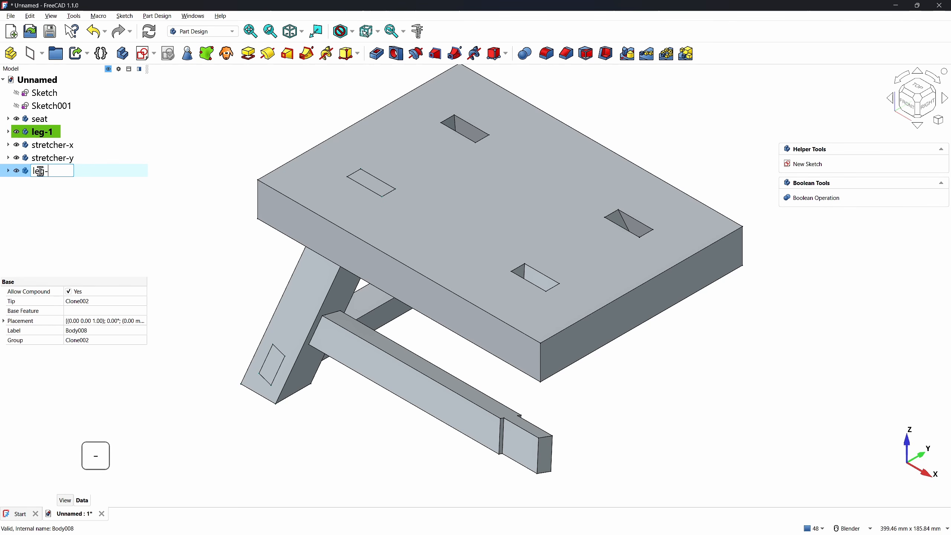
pyautogui.press('Return')
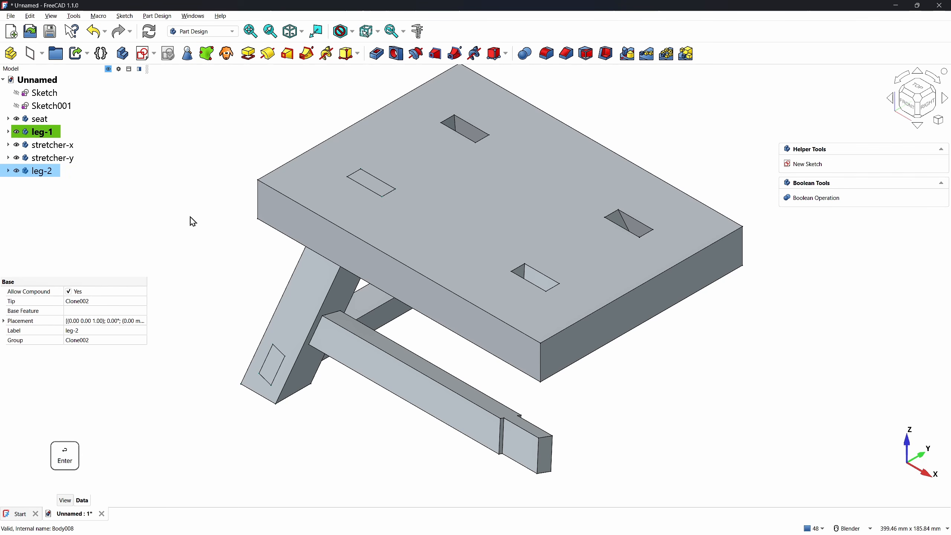
pyautogui.click(31, 171)
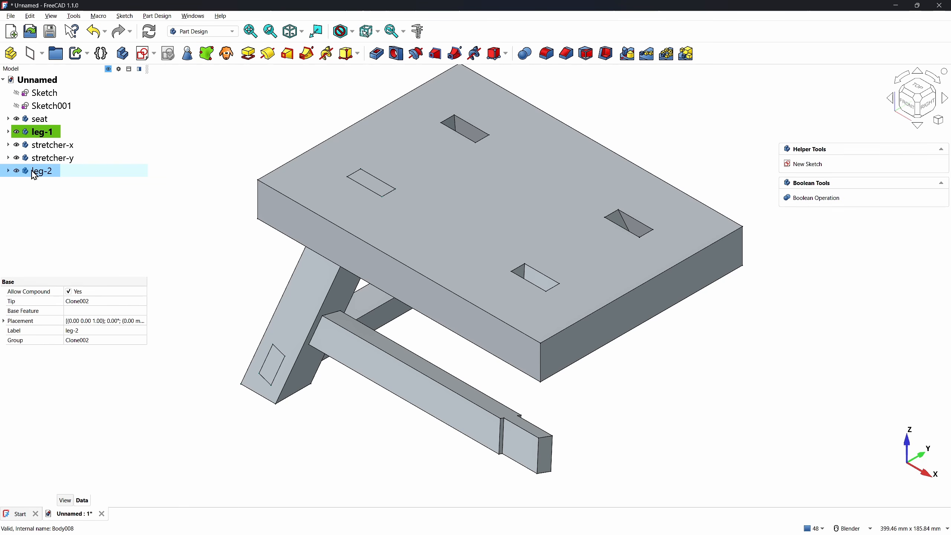
# In the Part workbench, mirror leg-2 across the XZ-plane to create leg-2 (Mirror #1)
pyautogui.click(196, 37)
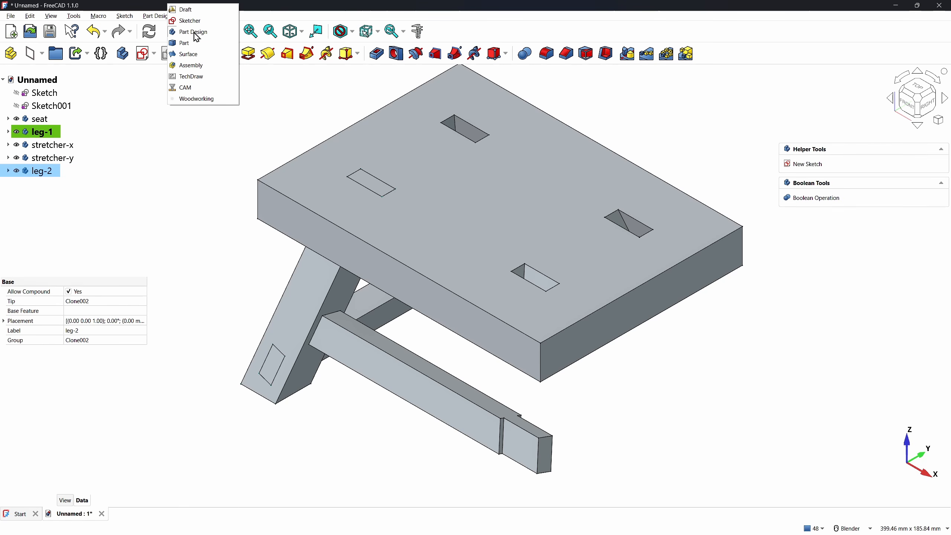
pyautogui.click(192, 44)
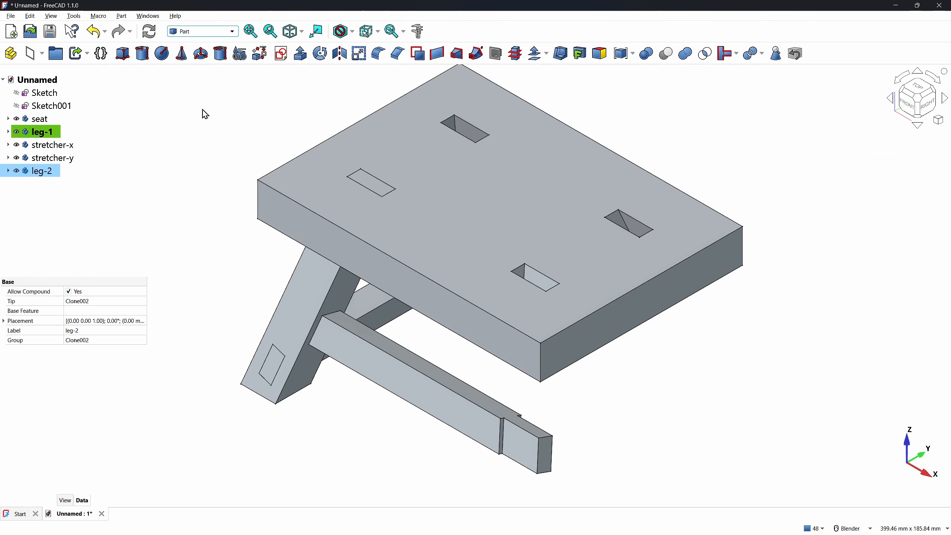
pyautogui.click(339, 57)
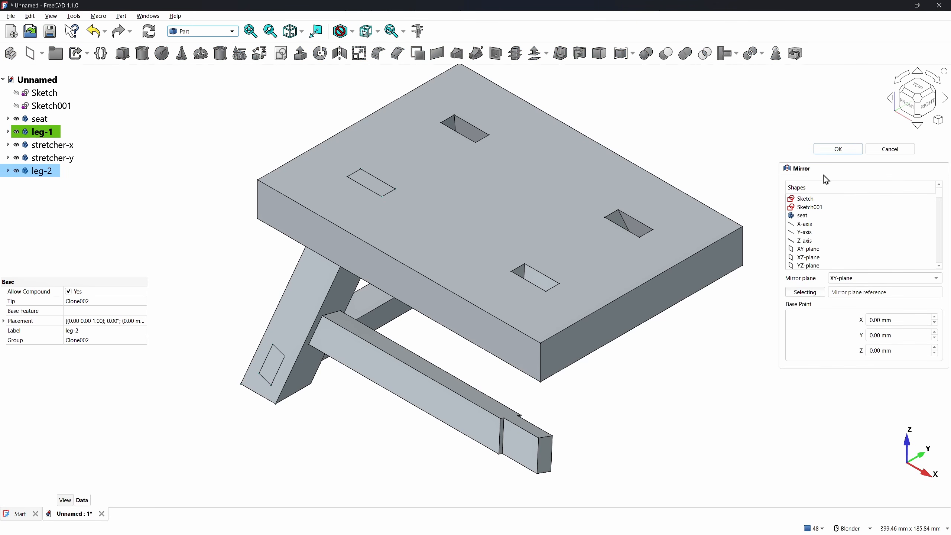
pyautogui.scroll(-5, 811, 250)
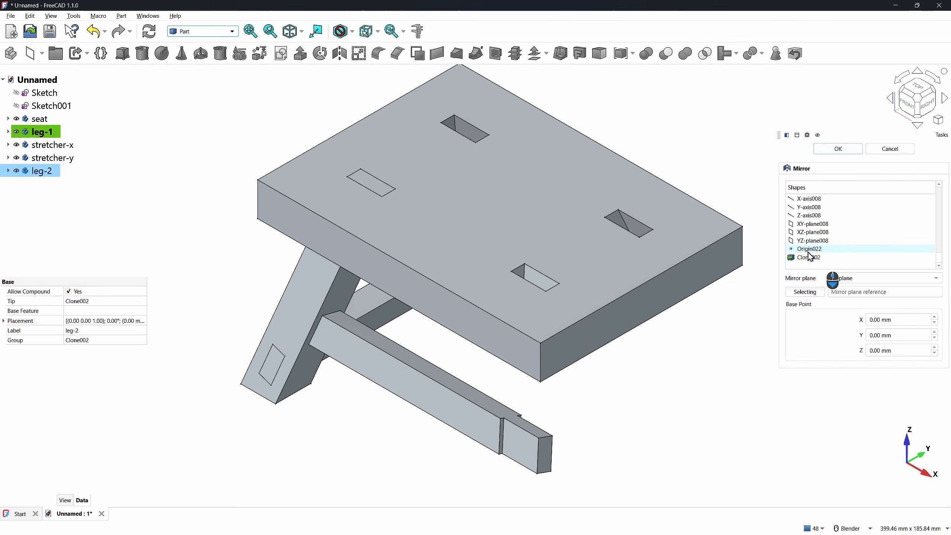
pyautogui.click(811, 258)
pyautogui.scroll(2, 815, 248)
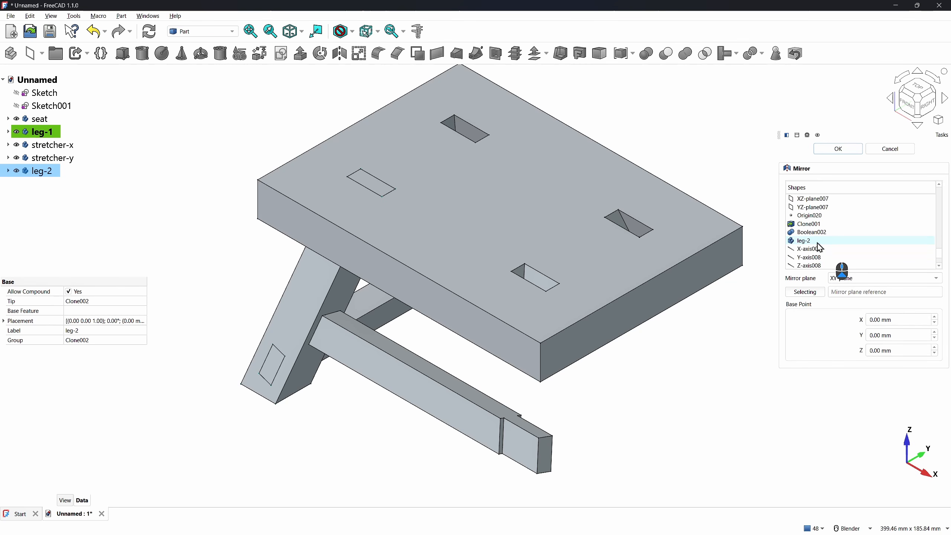
pyautogui.click(813, 242)
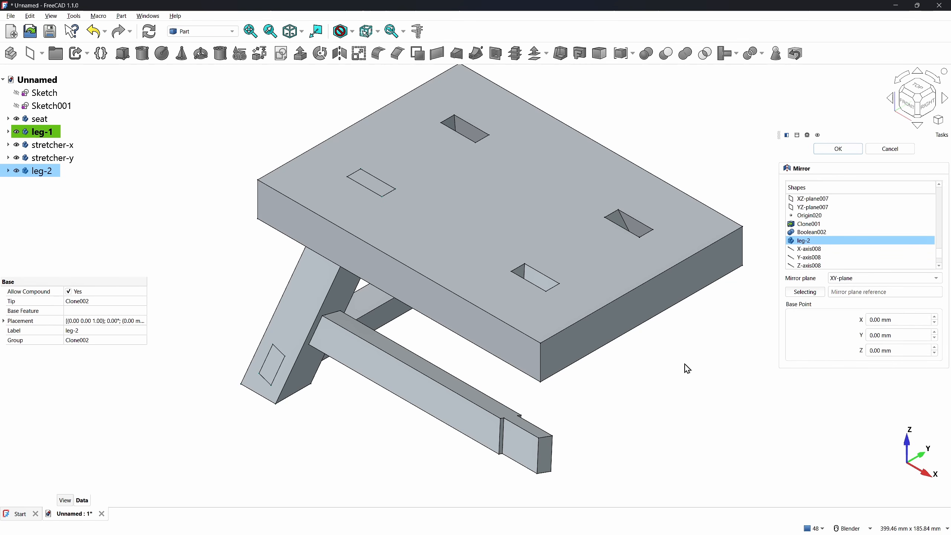
pyautogui.click(852, 284)
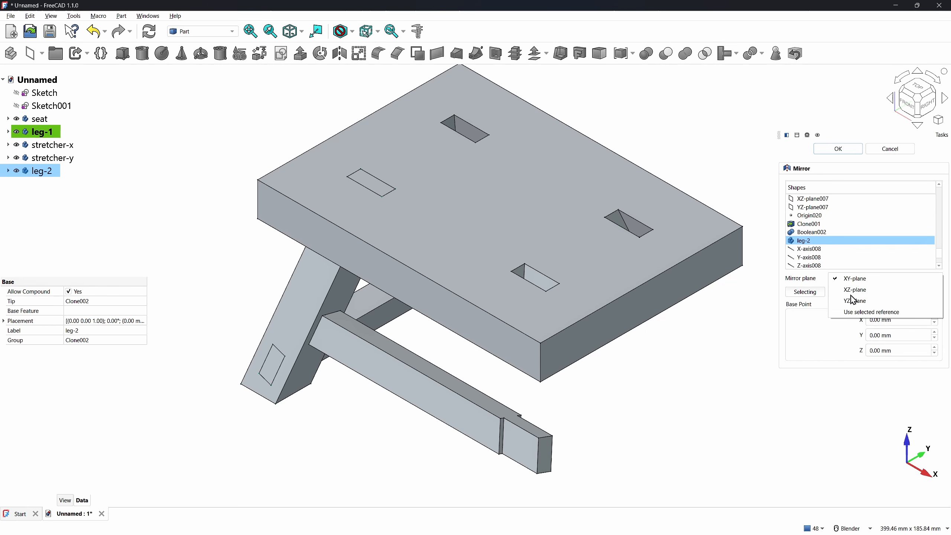
pyautogui.click(745, 334)
pyautogui.click(837, 149)
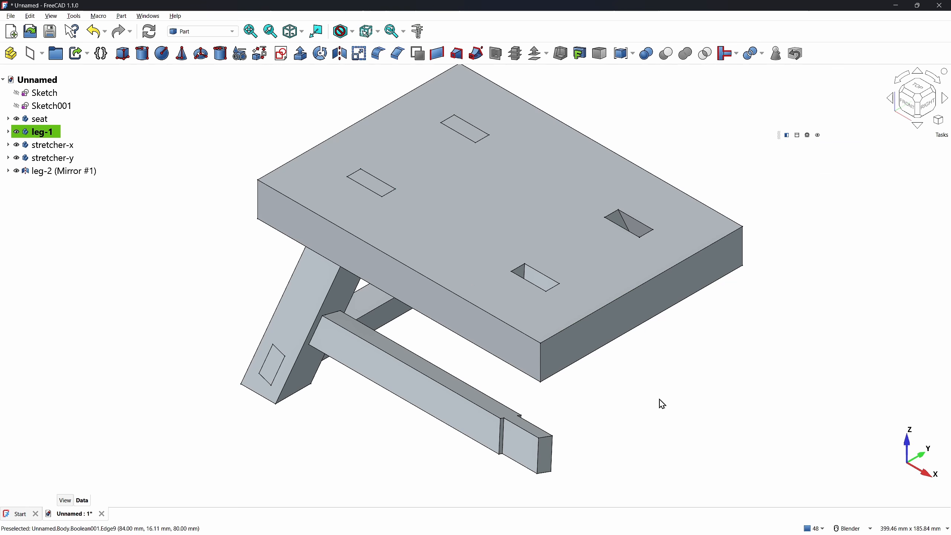
# Hide leg-2 under Mirror #1, show leg-1 again, and return to the isometric view
pyautogui.moveTo(660, 401); pyautogui.dragTo(699, 381, button='middle')
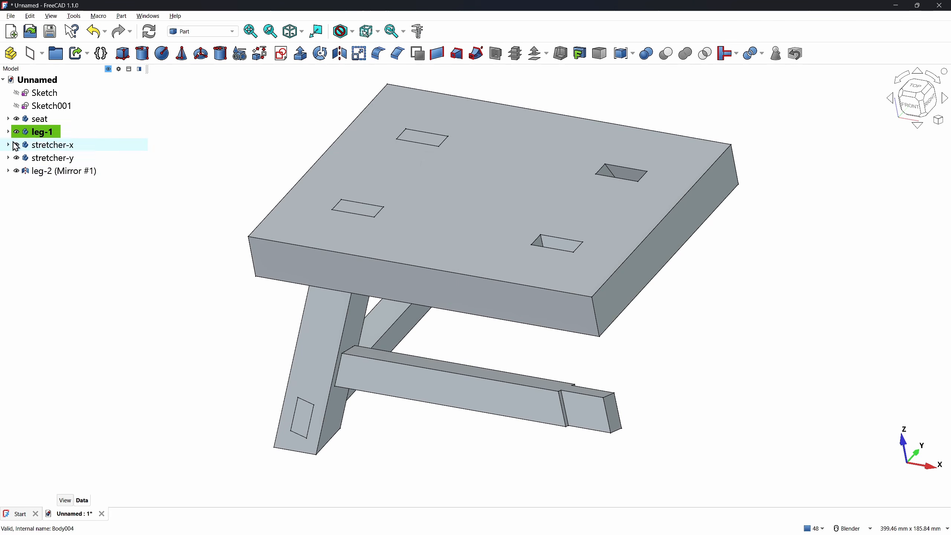
pyautogui.moveTo(198, 296)
pyautogui.mouseDown(button='middle')
pyautogui.moveTo(240, 312)
pyautogui.moveTo(312, 304)
pyautogui.moveTo(187, 293)
pyautogui.mouseUp(button='middle')
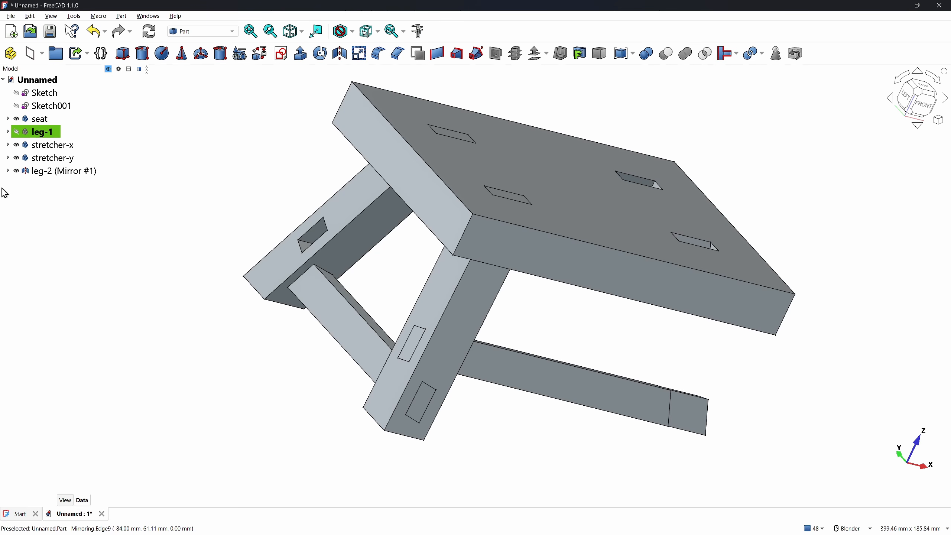
pyautogui.click(7, 171)
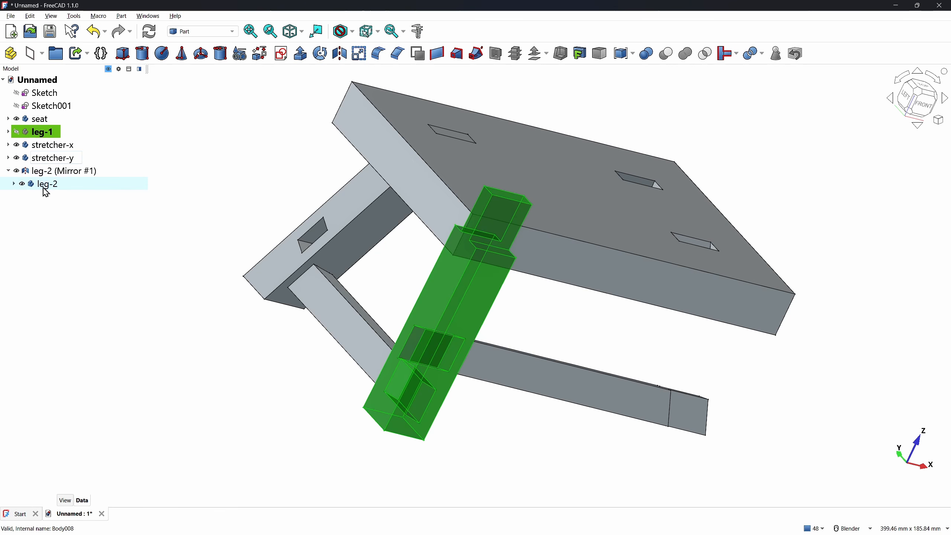
pyautogui.click(21, 184)
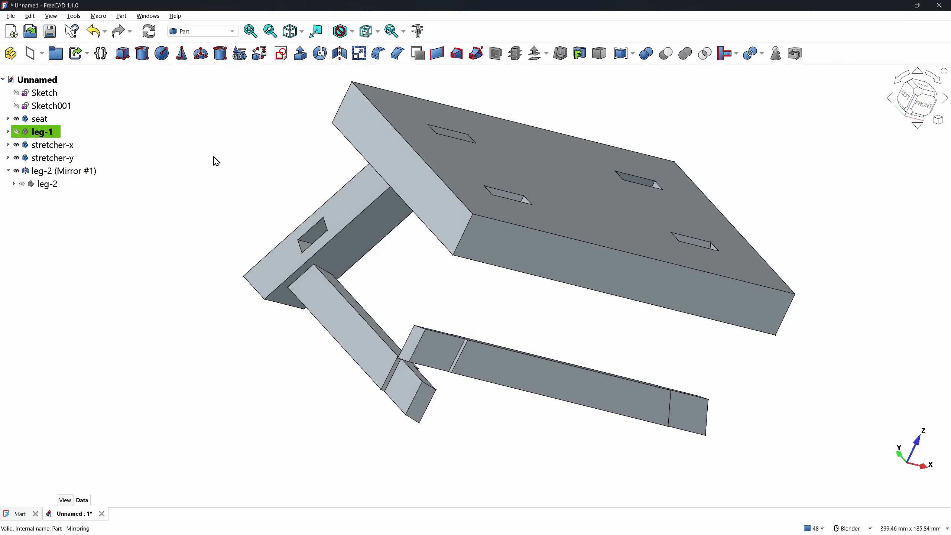
pyautogui.click(16, 132)
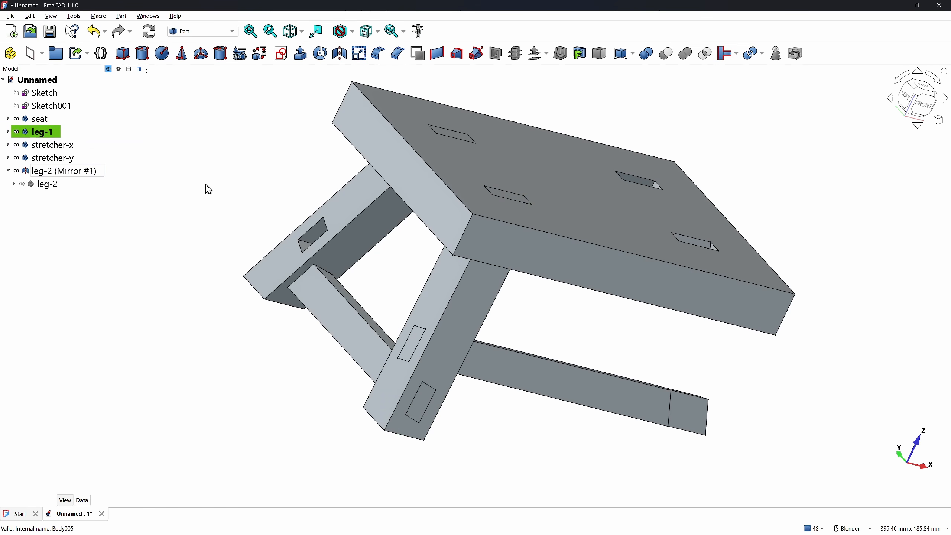
pyautogui.press('0')
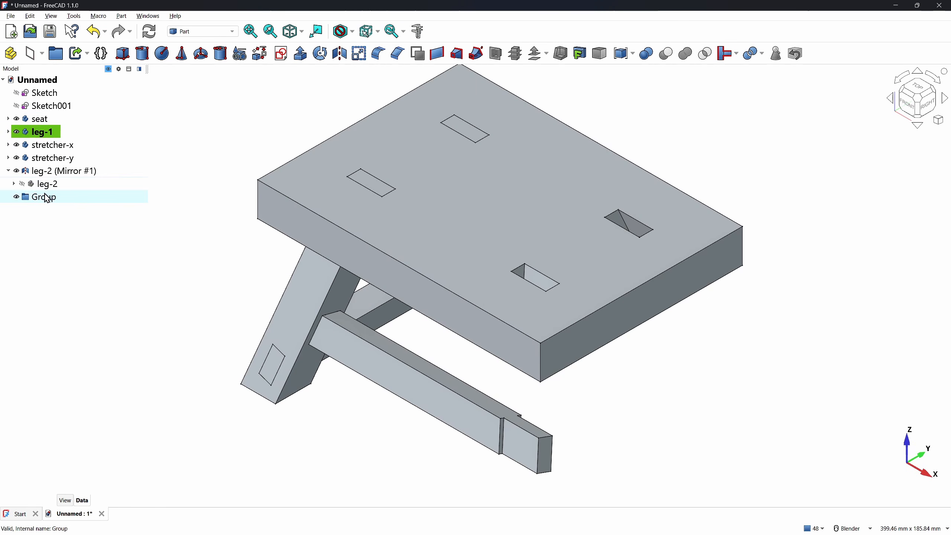
# Move everything from Sketch to leg-2 (Mirror #1) into Group, then switch to the Assembly workbench
pyautogui.click(35, 95)
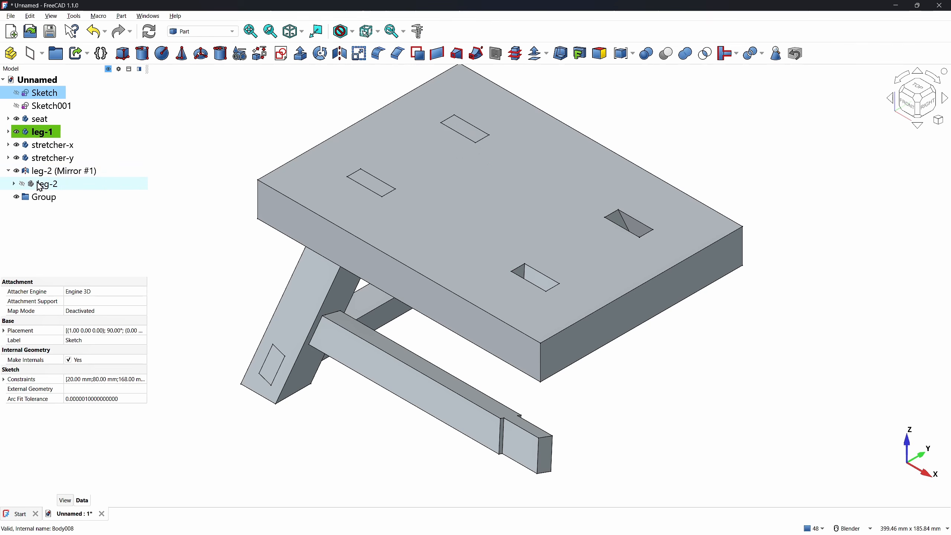
pyautogui.keyDown('shift'); pyautogui.click(36, 174); pyautogui.keyUp('shift')
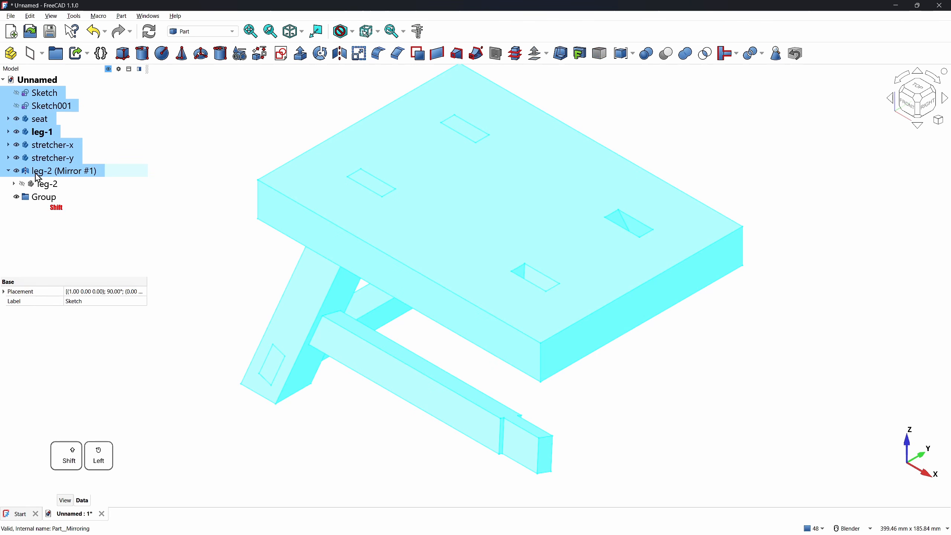
pyautogui.moveTo(44, 178); pyautogui.dragTo(45, 197)
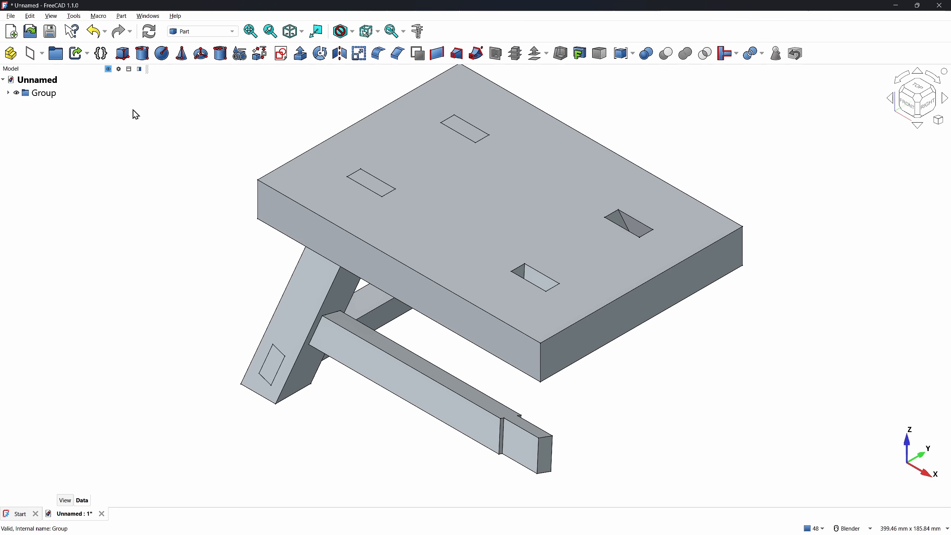
pyautogui.click(195, 32)
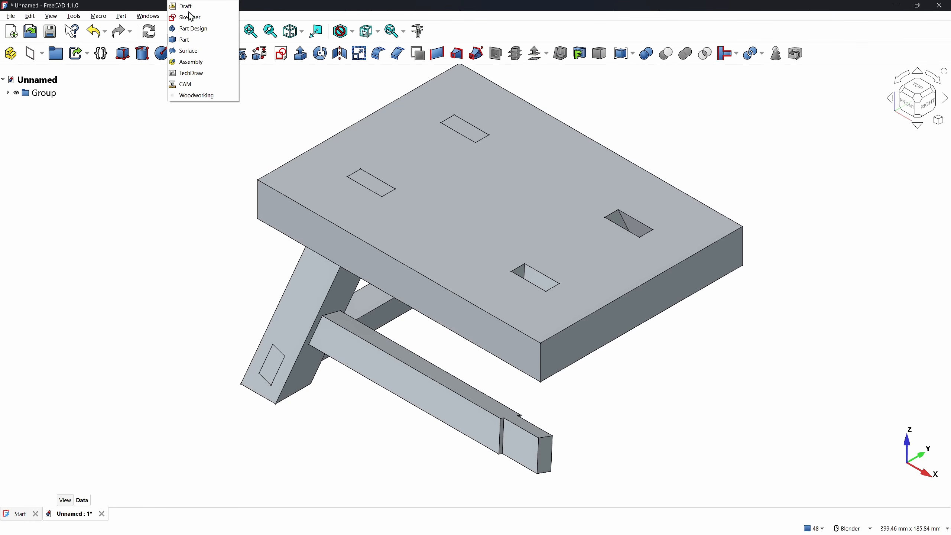
pyautogui.click(189, 63)
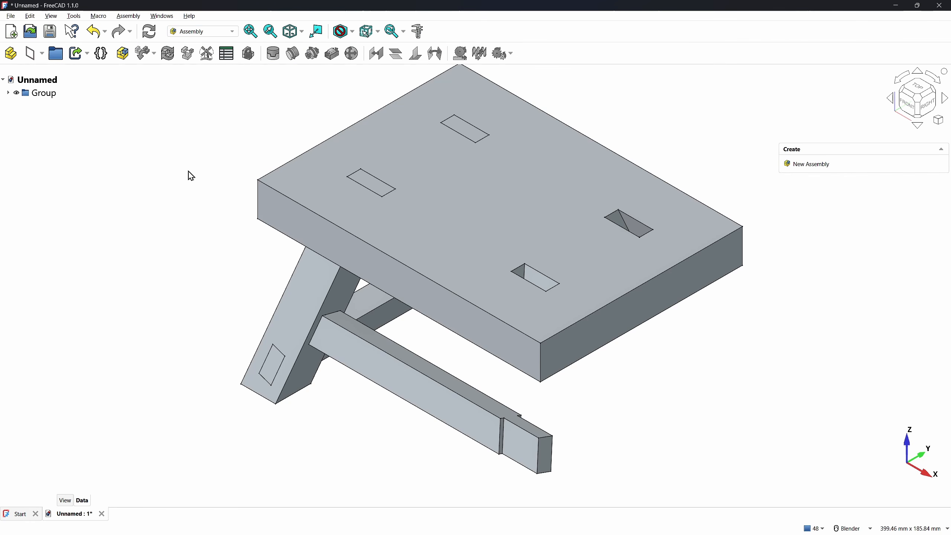
# Hide Group, create a new assembly, and insert the seat as the grounded component
pyautogui.click(16, 93)
pyautogui.click(128, 60)
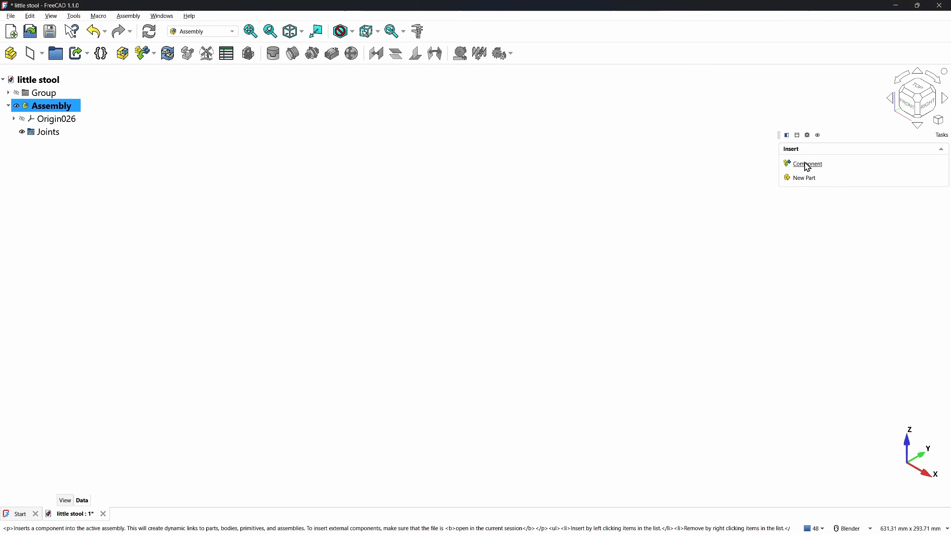
pyautogui.click(805, 163)
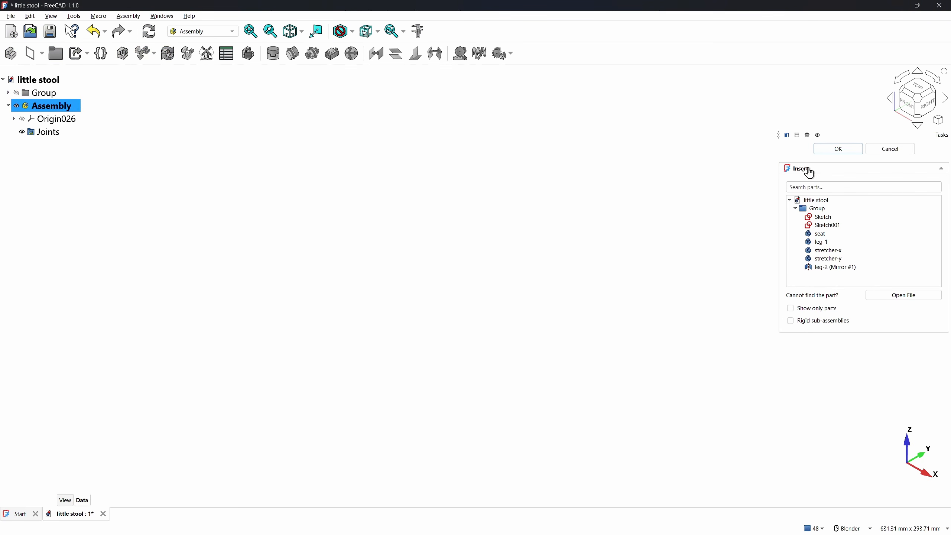
pyautogui.click(819, 234)
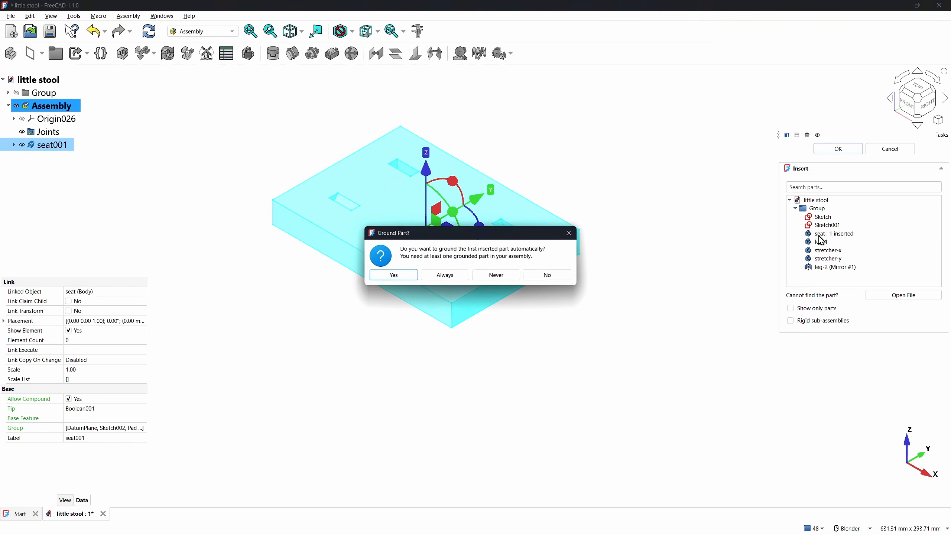
pyautogui.click(397, 280)
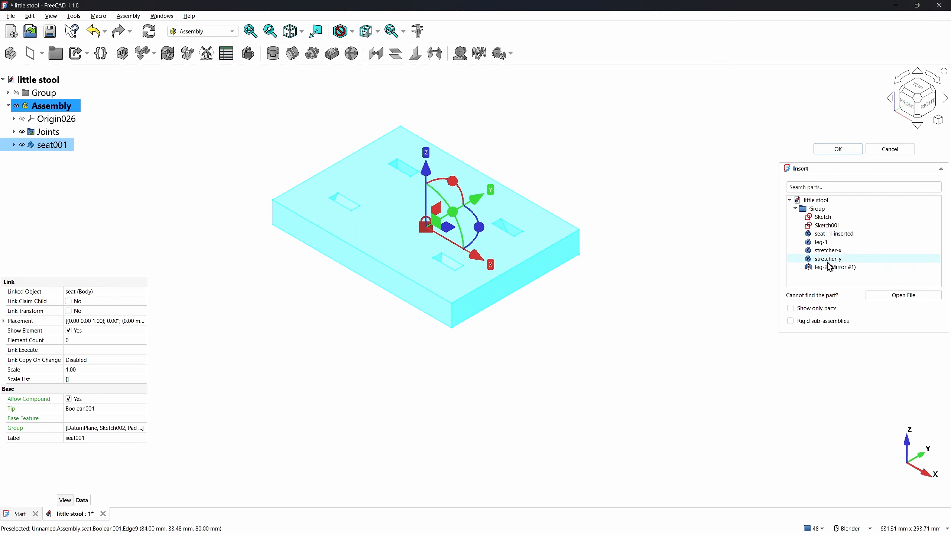
# Insert leg-1, stretcher-x, stretcher-y and leg-2 (Mirror #1) as further assembly components
pyautogui.click(838, 243)
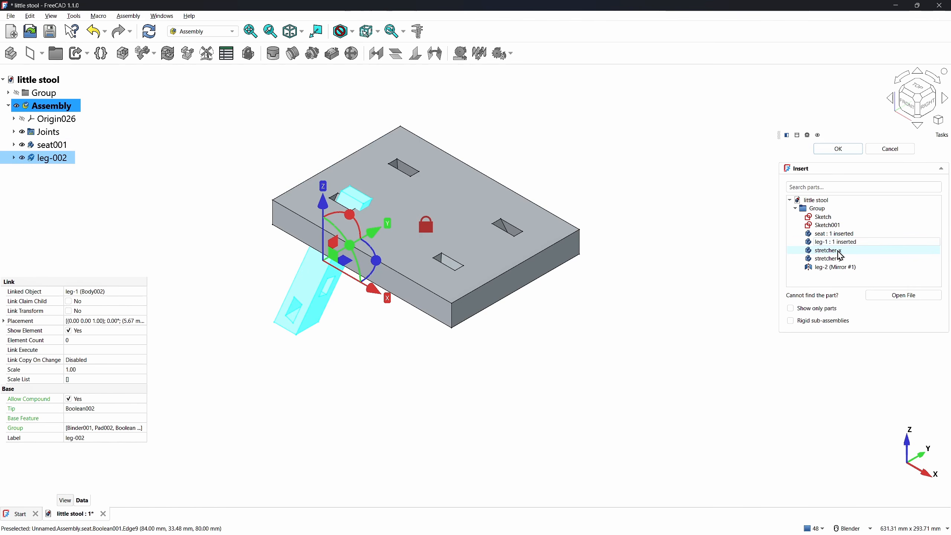
pyautogui.click(840, 251)
pyautogui.click(841, 260)
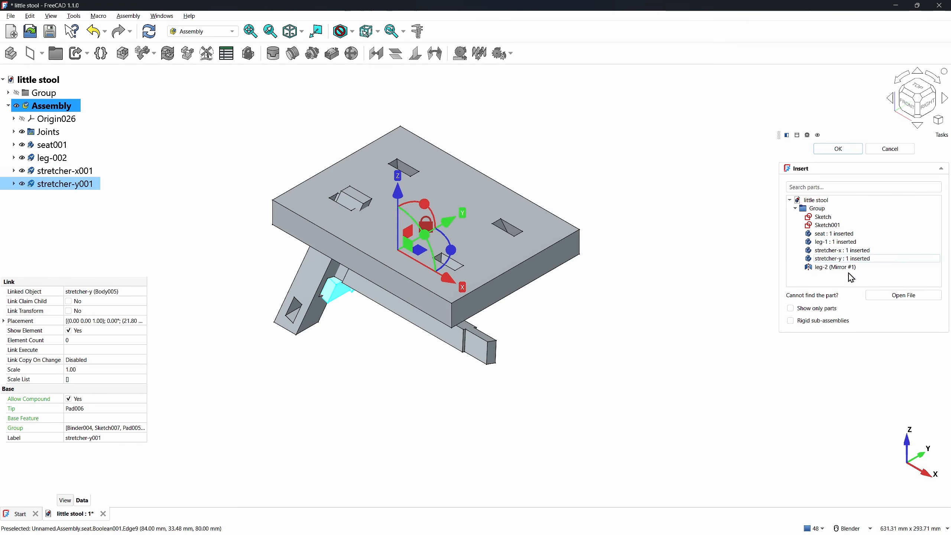
pyautogui.click(847, 269)
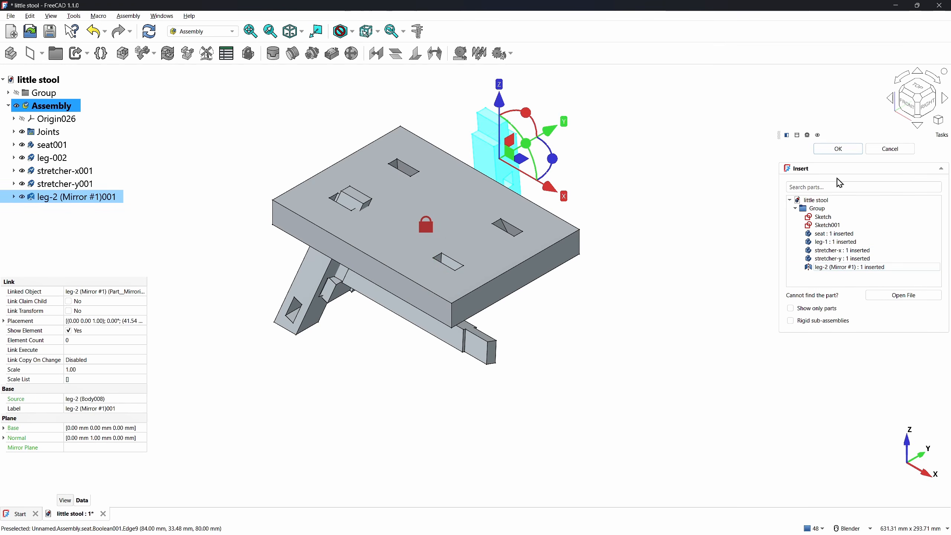
pyautogui.click(836, 153)
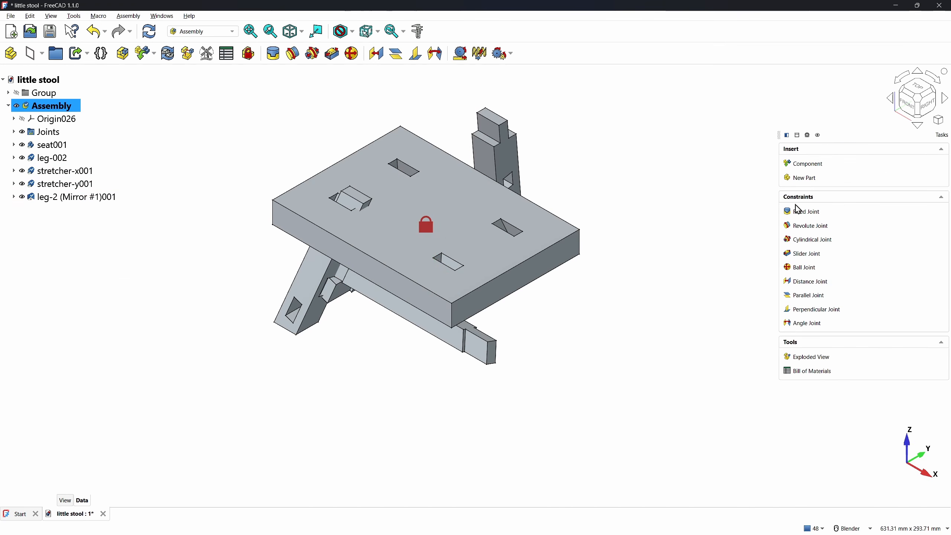
# Fix leg-1 to the seat with a Fixed Joint between mortise and leg corners
pyautogui.click(800, 211)
pyautogui.scroll(4, 339, 194)
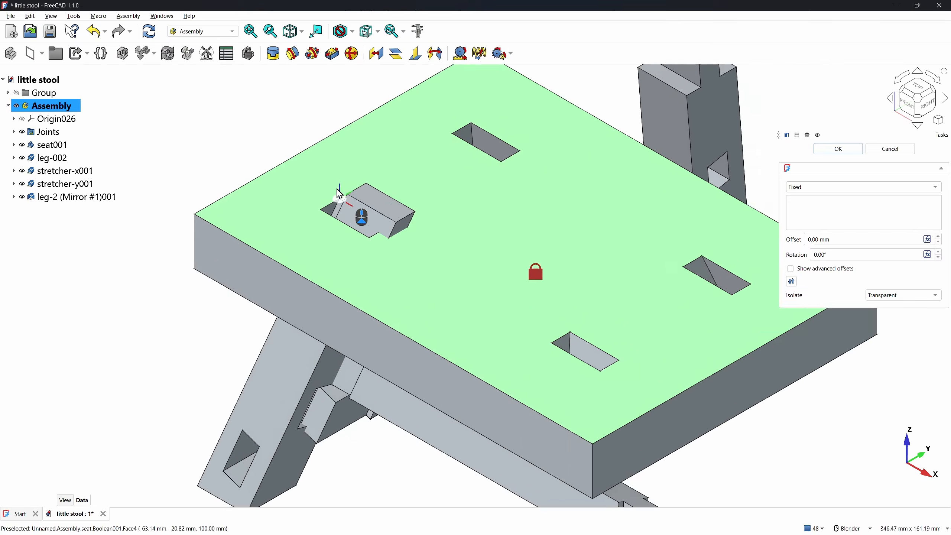
pyautogui.scroll(3, 338, 194)
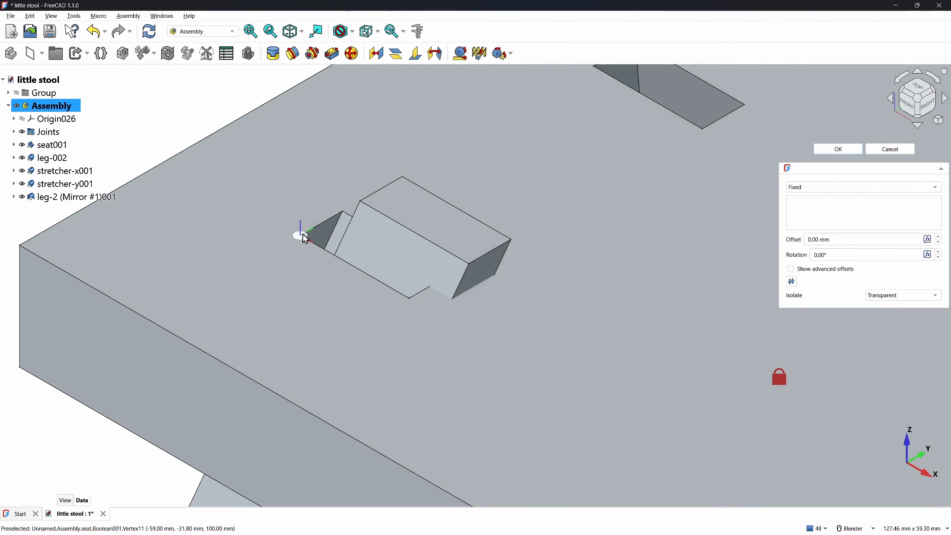
pyautogui.click(304, 235)
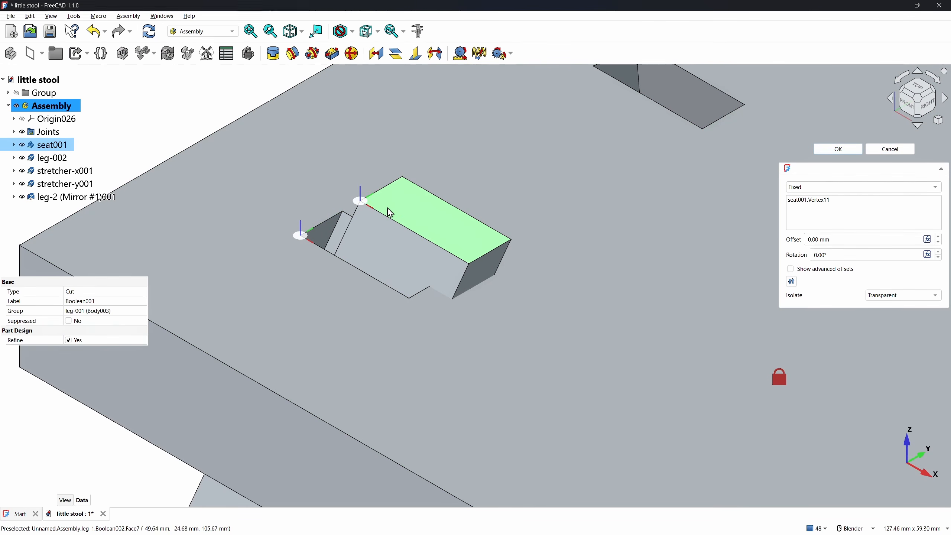
pyautogui.click(364, 202)
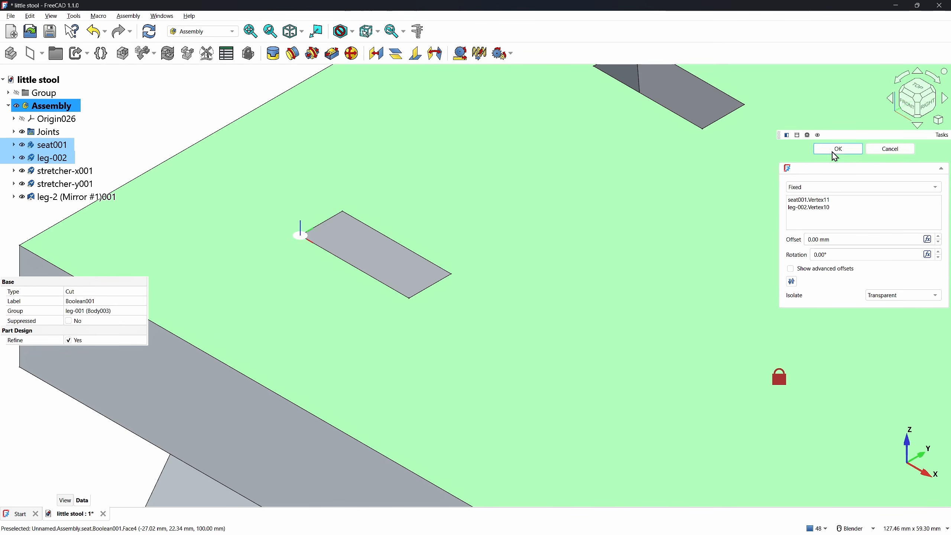
pyautogui.click(833, 150)
# Fix the mirrored leg's tenon corner into the seat mortise with another Fixed Joint
pyautogui.click(805, 212)
pyautogui.scroll(-8, 607, 234)
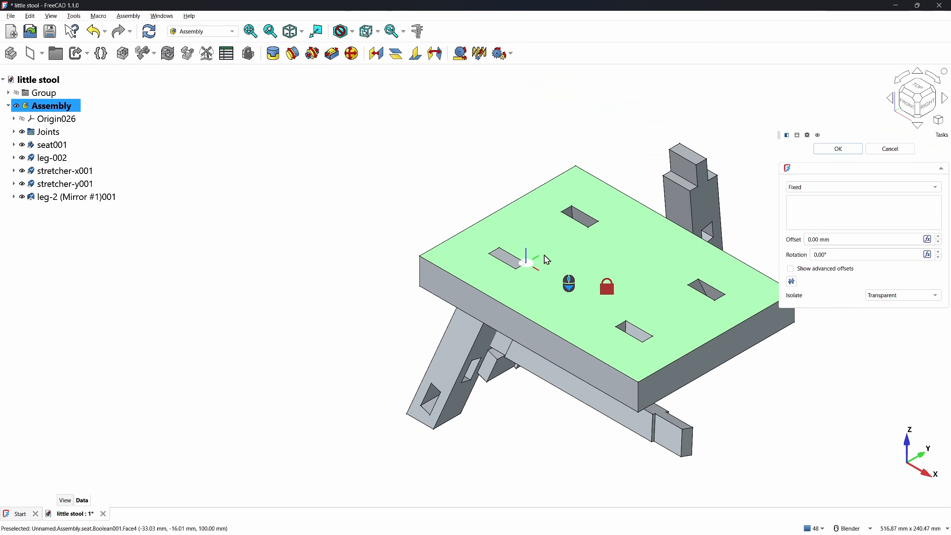
pyautogui.click(694, 162)
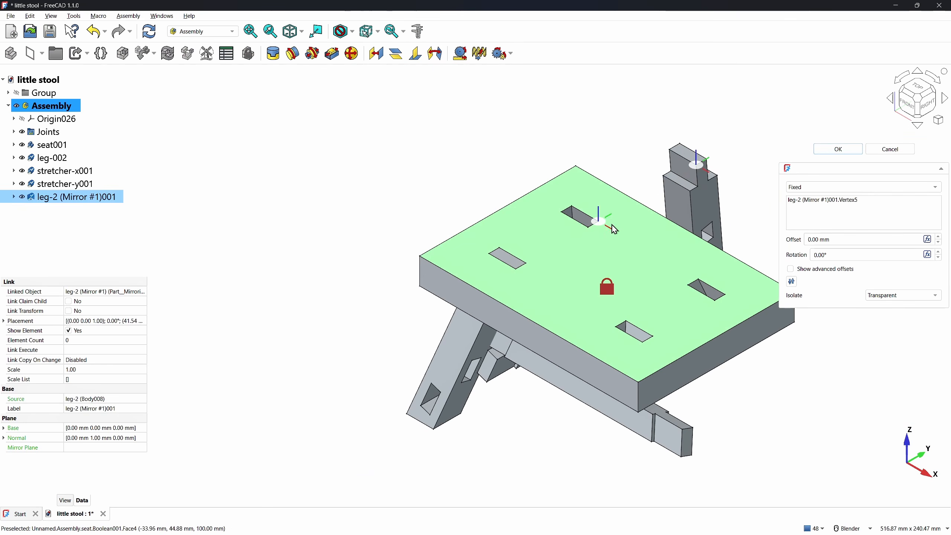
pyautogui.click(593, 233)
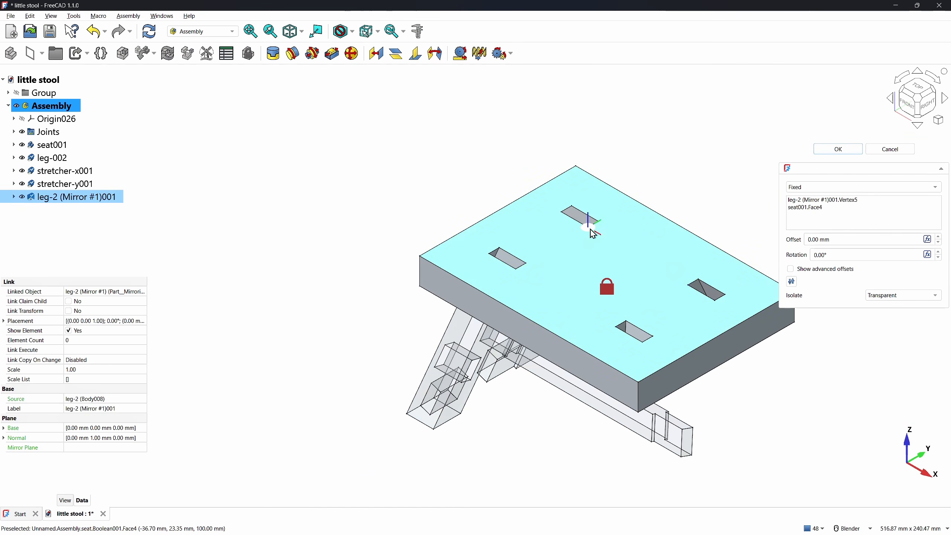
pyautogui.click(825, 150)
# Join stretcher-y's edge to the matching leg mortise edge with a Fixed Joint
pyautogui.click(807, 211)
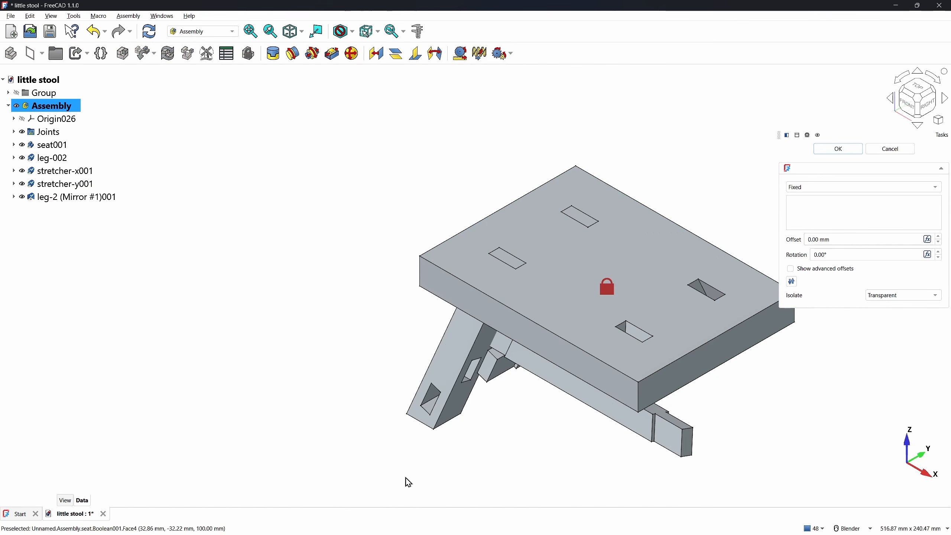
pyautogui.scroll(3, 485, 430)
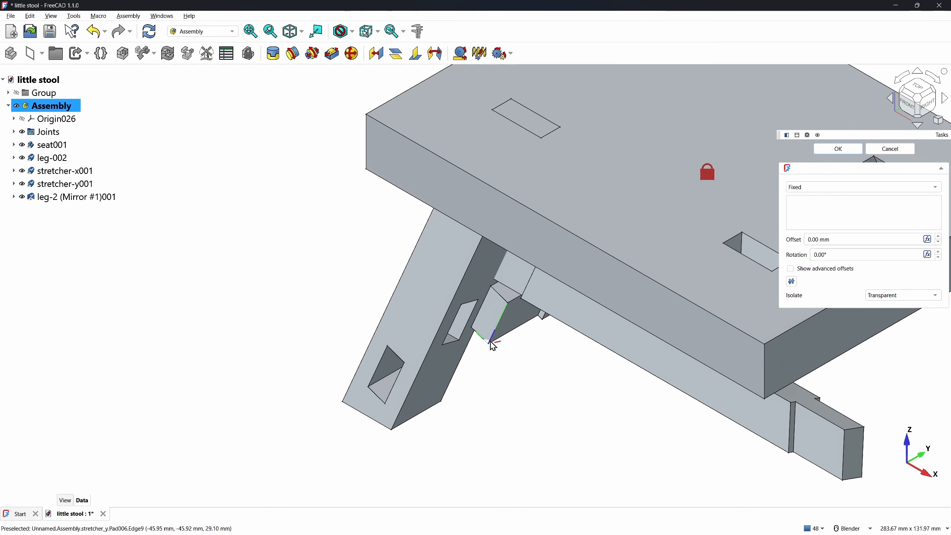
pyautogui.click(491, 346)
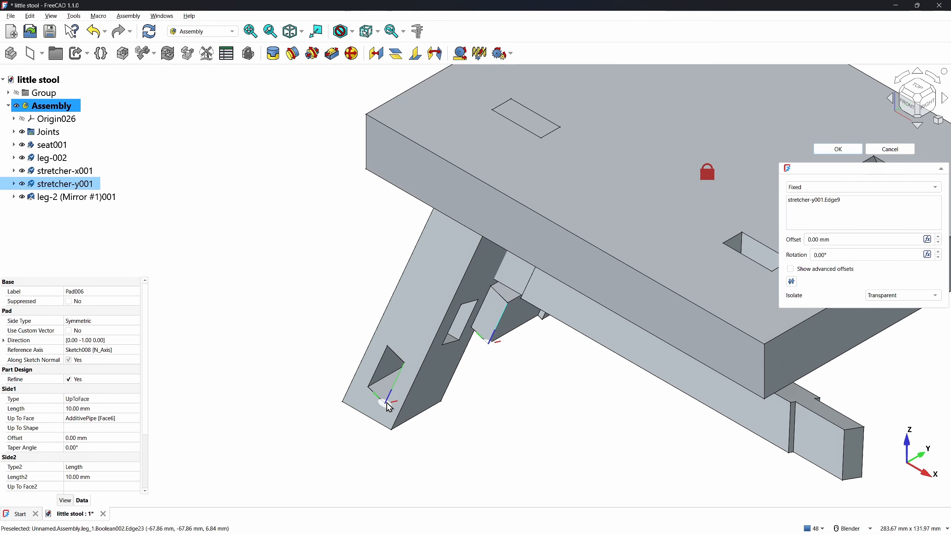
pyautogui.click(389, 406)
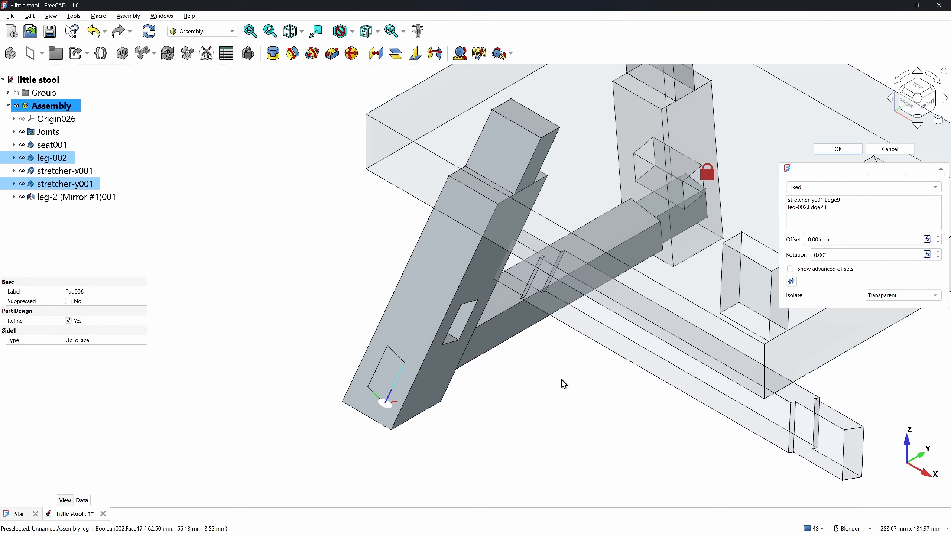
pyautogui.click(837, 150)
# Fix stretcher-x001's end edge to leg-002's matching edge, then view the stool isometrically
pyautogui.moveTo(512, 398); pyautogui.dragTo(603, 340, button='middle')
pyautogui.moveTo(537, 312); pyautogui.dragTo(588, 421)
pyautogui.moveTo(570, 337); pyautogui.dragTo(634, 334, button='middle')
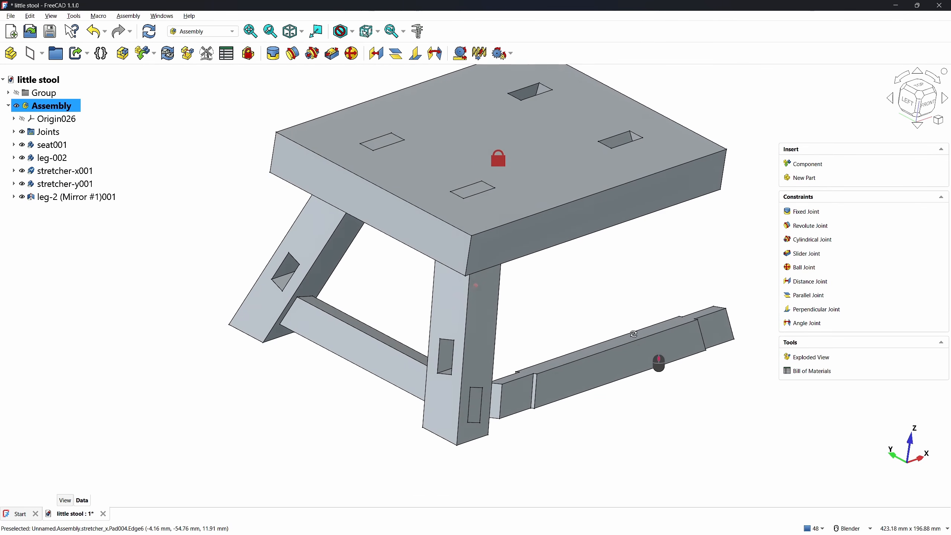
pyautogui.click(806, 212)
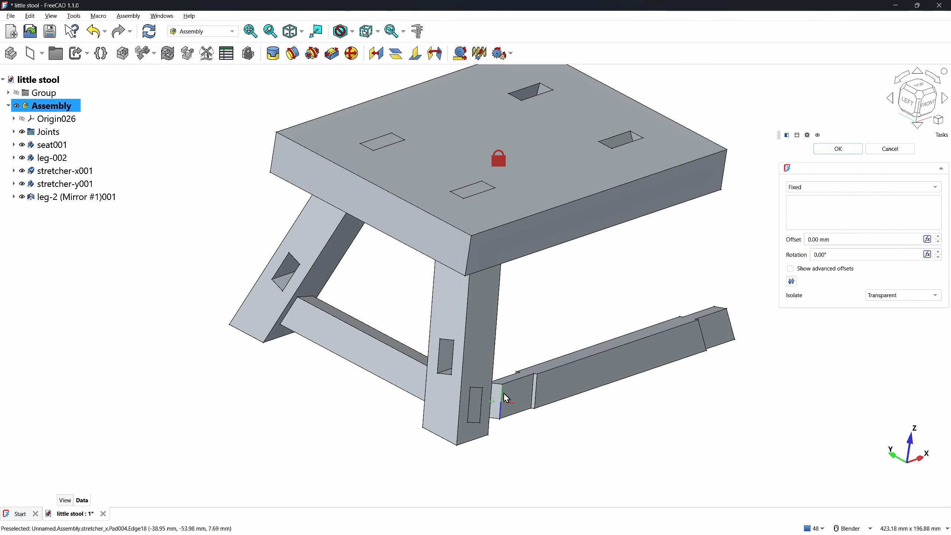
pyautogui.scroll(5, 504, 388)
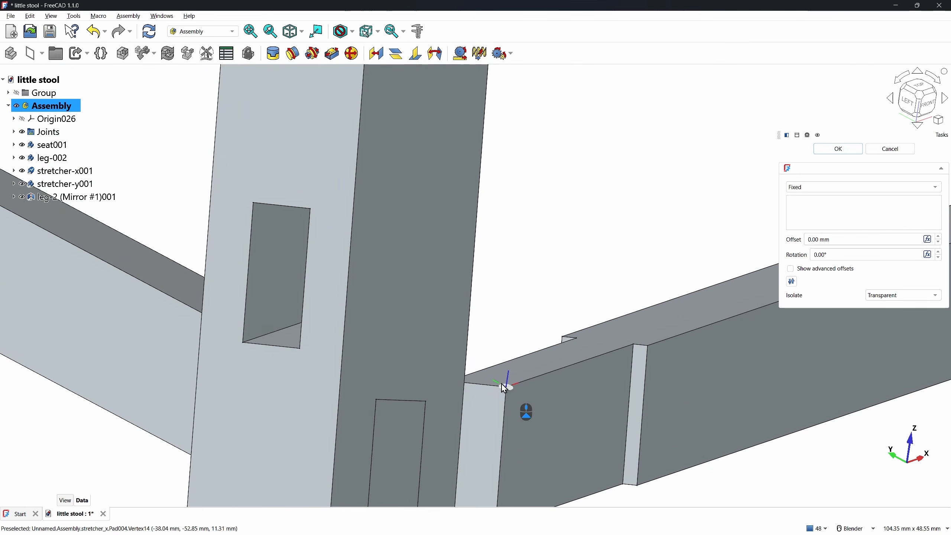
pyautogui.click(494, 392)
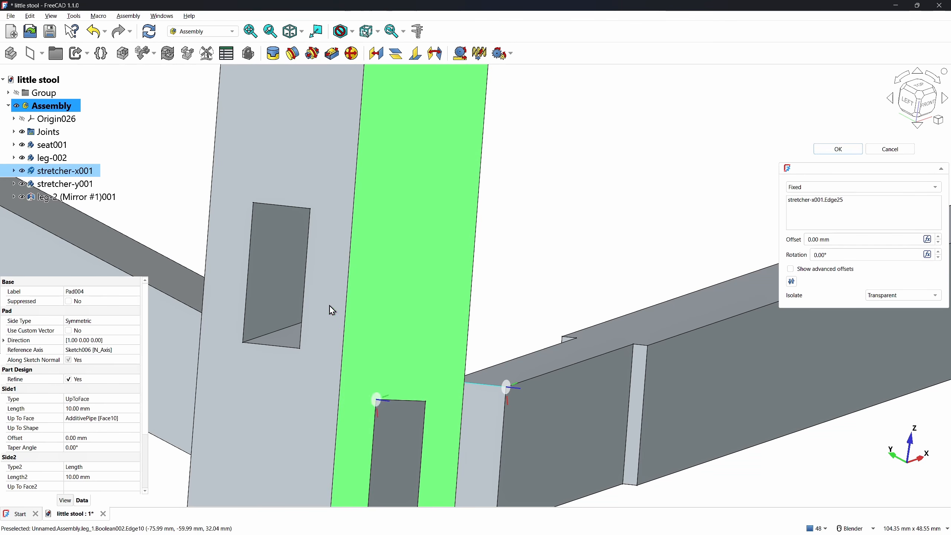
pyautogui.click(299, 207)
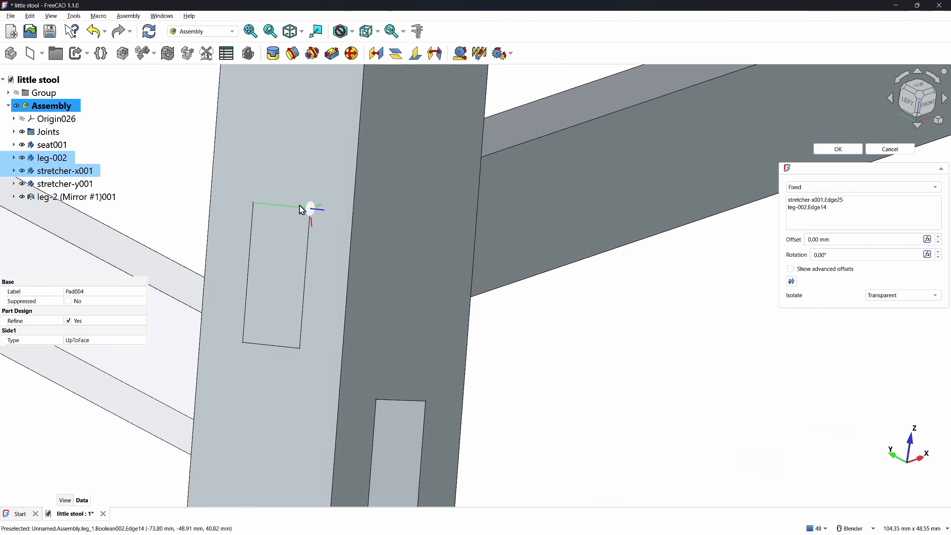
pyautogui.click(839, 150)
pyautogui.scroll(-5, 633, 363)
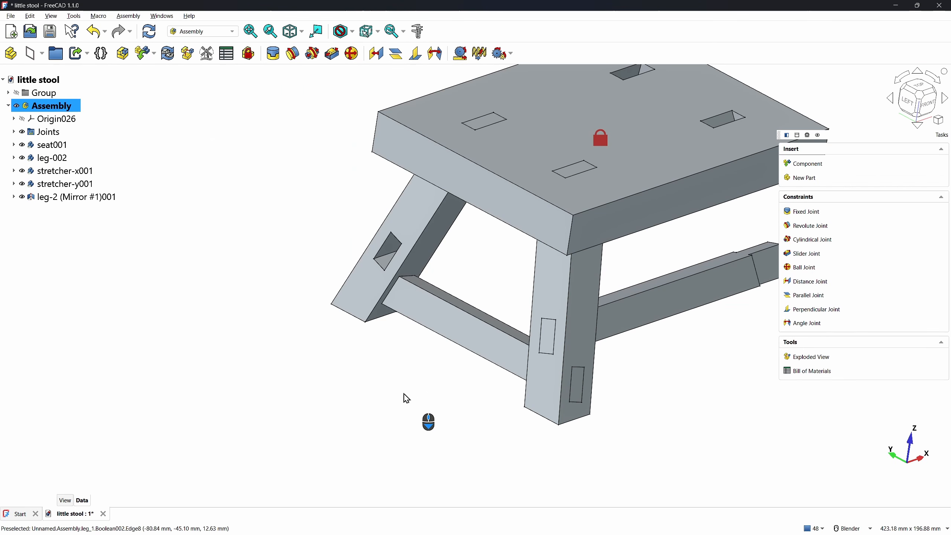
pyautogui.press('KP_Decimal')
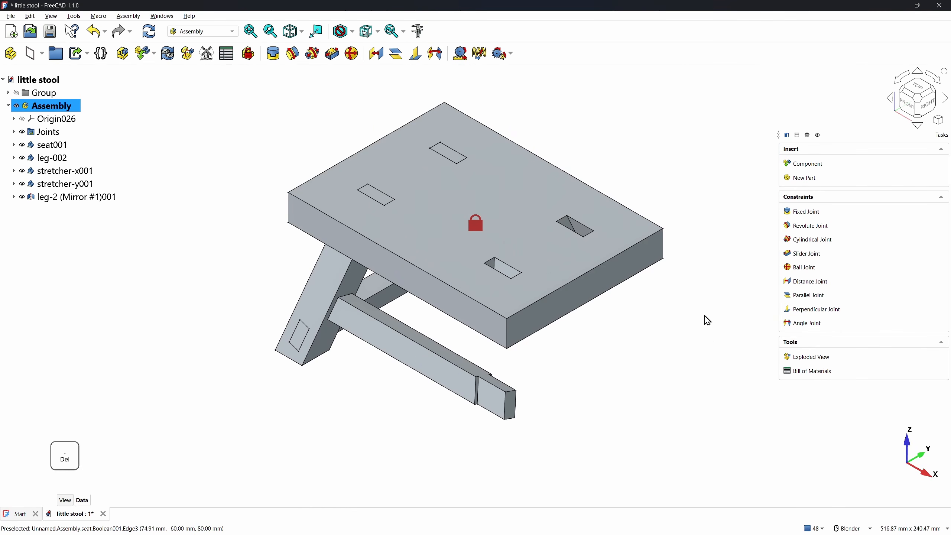
# Insert another leg-1 and stretcher-x, rotating and placing each beside the seat
pyautogui.click(800, 165)
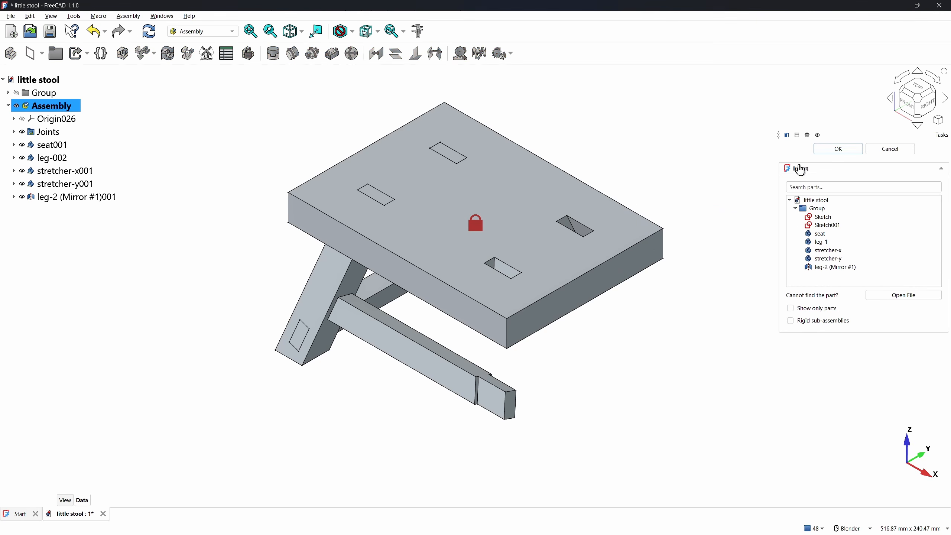
pyautogui.click(819, 242)
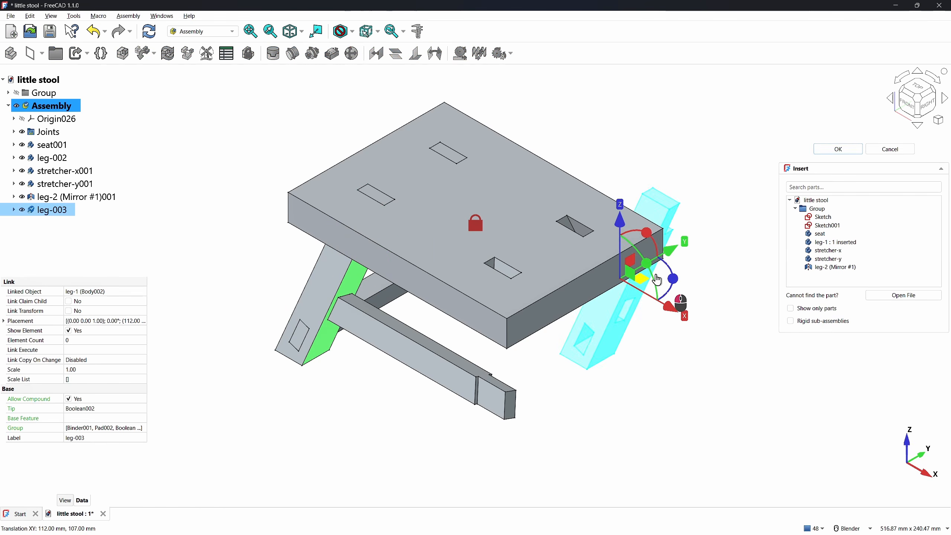
pyautogui.moveTo(726, 281); pyautogui.dragTo(637, 264)
pyautogui.click(651, 328)
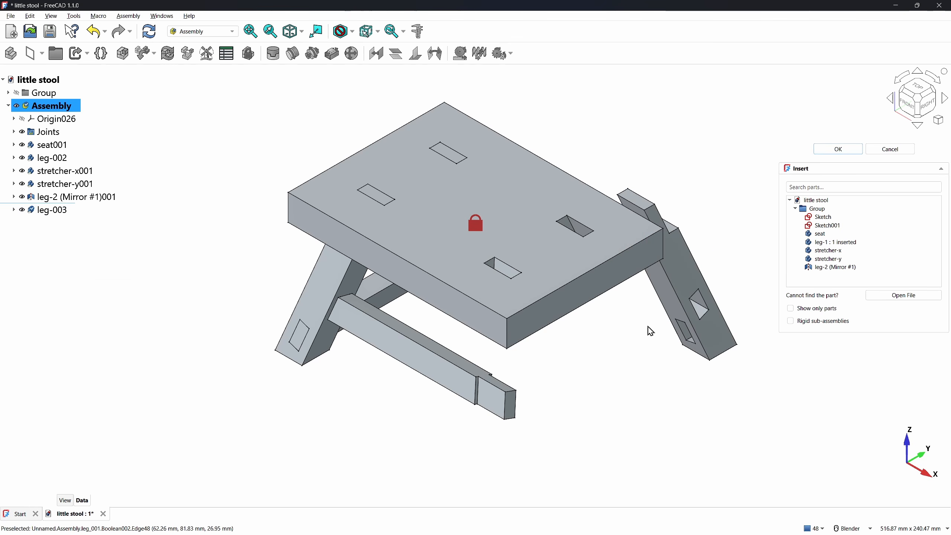
pyautogui.click(824, 252)
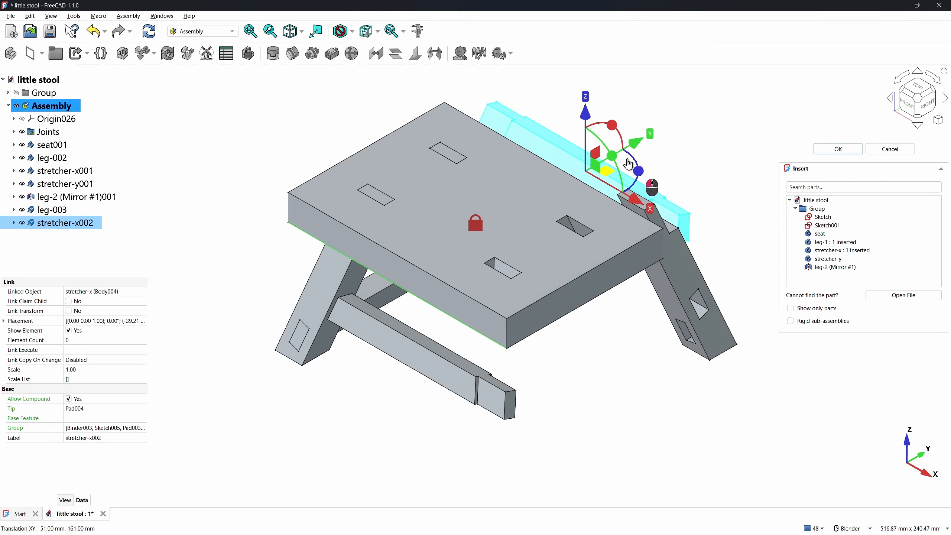
pyautogui.moveTo(689, 160); pyautogui.dragTo(553, 127)
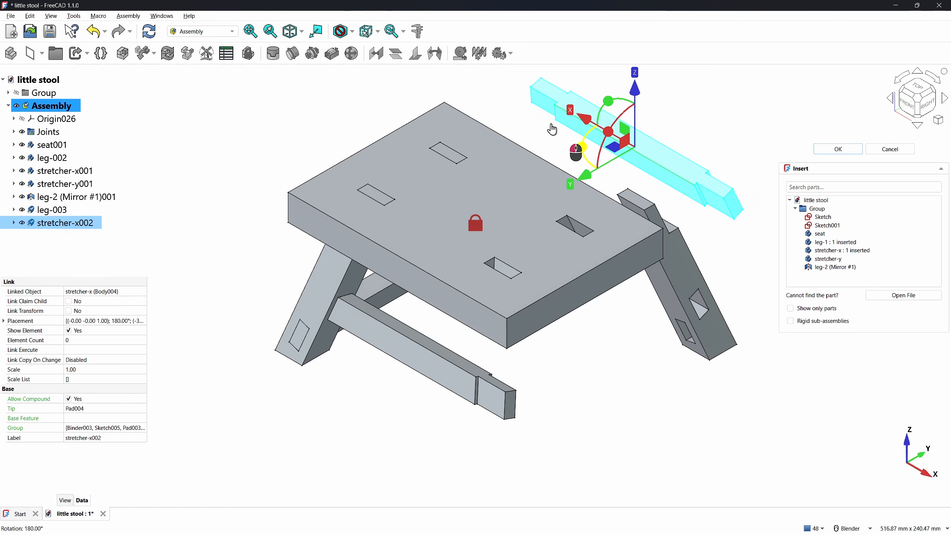
pyautogui.click(595, 377)
# Add another stretcher-y and mirrored leg-2, move them into position, and confirm the insertion
pyautogui.click(828, 258)
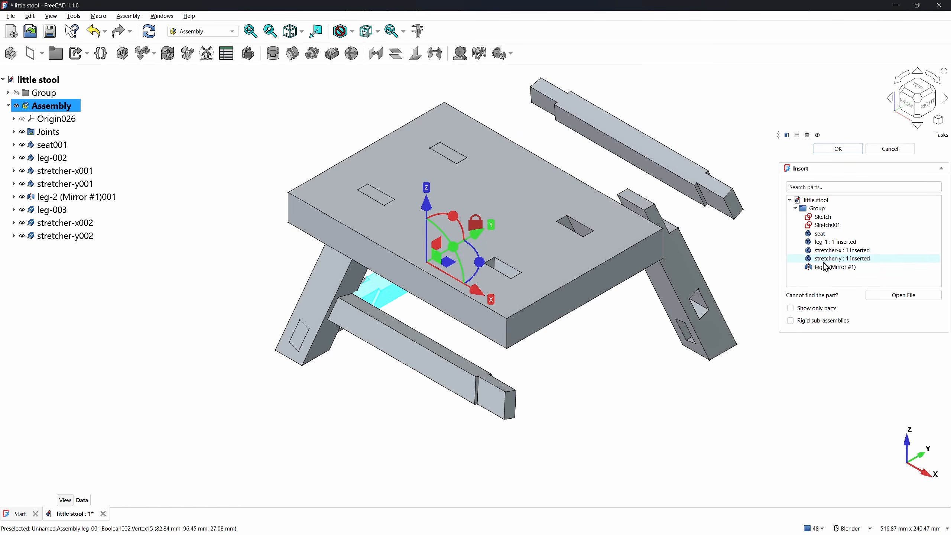
pyautogui.moveTo(554, 311); pyautogui.dragTo(583, 348)
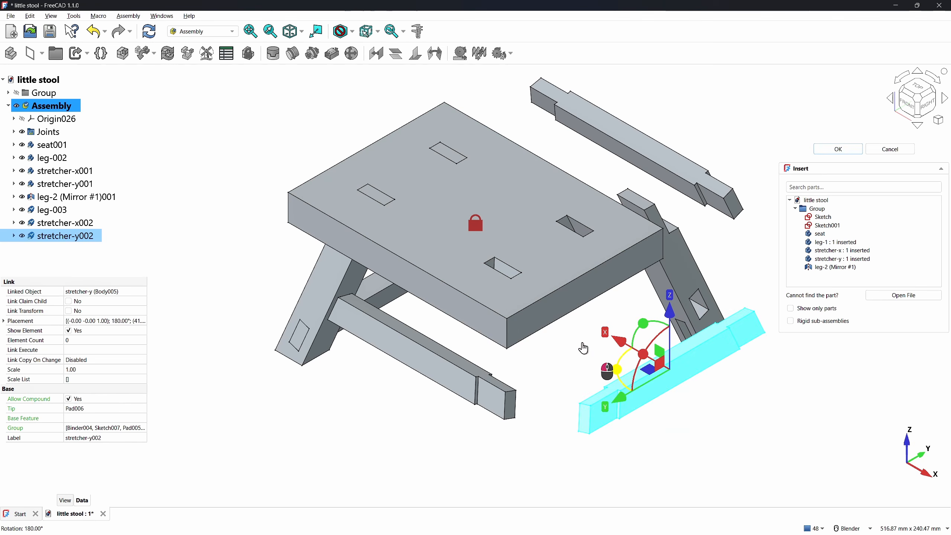
pyautogui.click(597, 355)
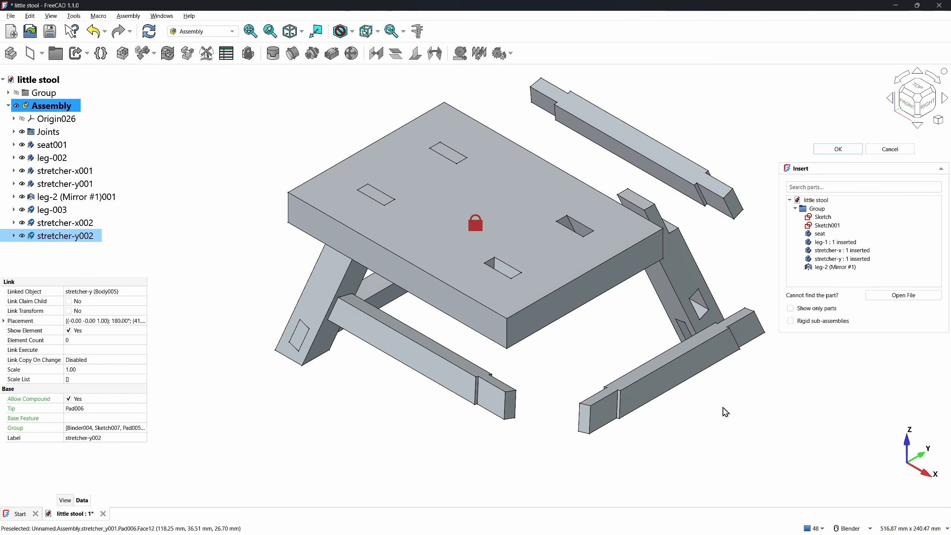
pyautogui.click(834, 267)
pyautogui.moveTo(567, 152); pyautogui.dragTo(495, 403)
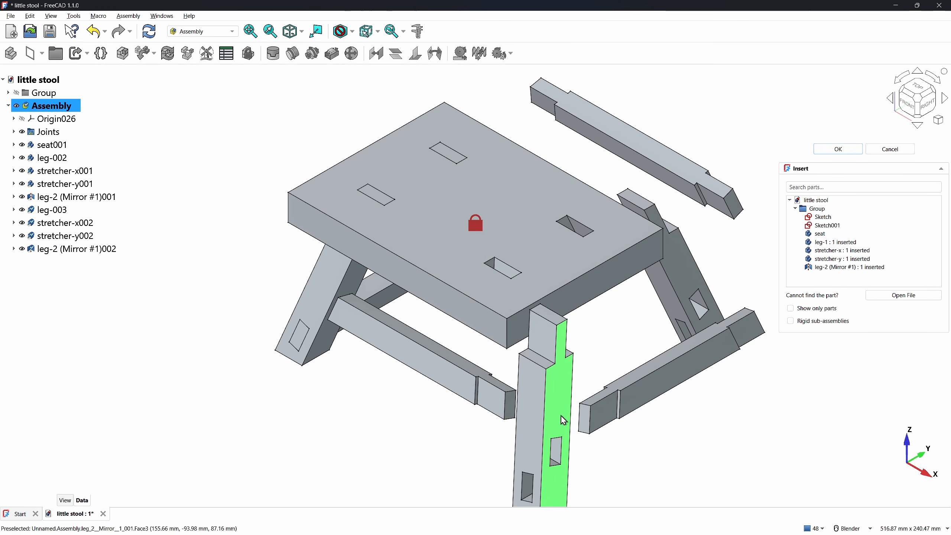
pyautogui.click(832, 151)
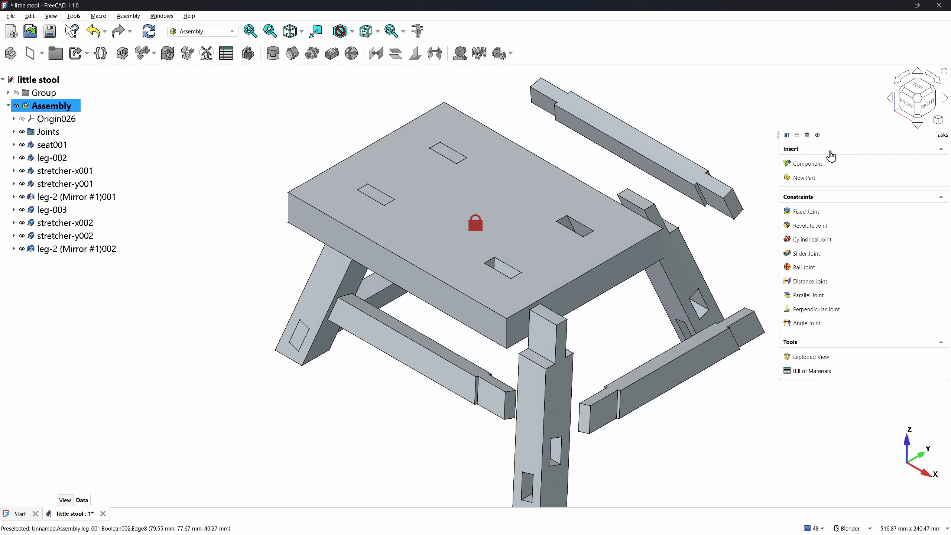
# Fix the new mirrored leg to a seat mortise corner with a 180° rotation
pyautogui.click(806, 211)
pyautogui.click(531, 311)
pyautogui.scroll(5, 531, 317)
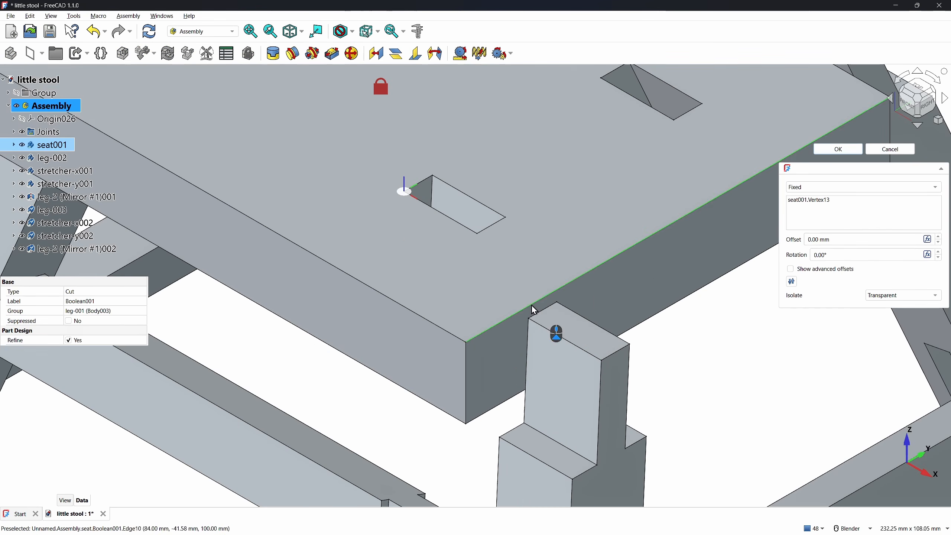
pyautogui.click(534, 326)
pyautogui.write('180')
pyautogui.press('Return')
pyautogui.scroll(-6, 447, 335)
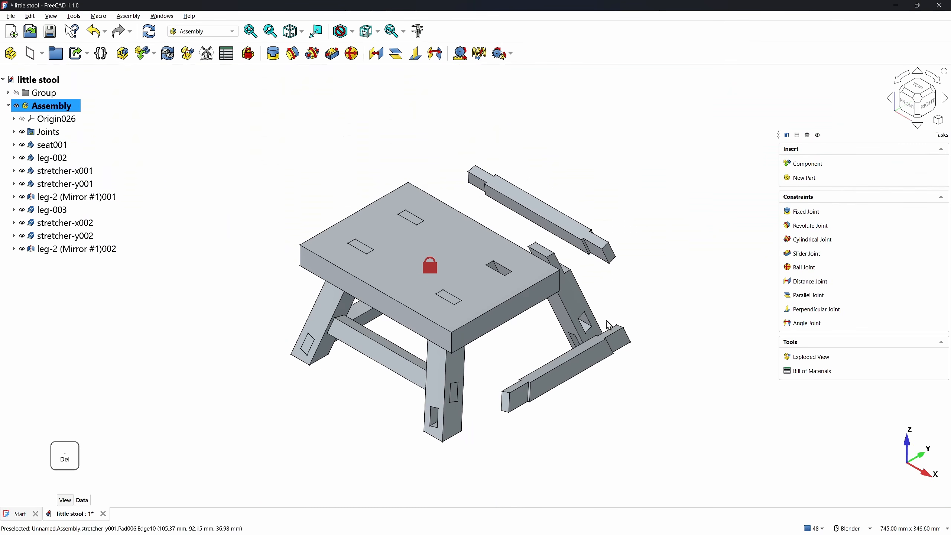
# Fix leg-003's corner to its seat mortise corner, also rotated 180°
pyautogui.click(807, 211)
pyautogui.scroll(5, 545, 248)
pyautogui.click(580, 265)
pyautogui.click(468, 311)
pyautogui.moveTo(832, 255); pyautogui.dragTo(786, 261)
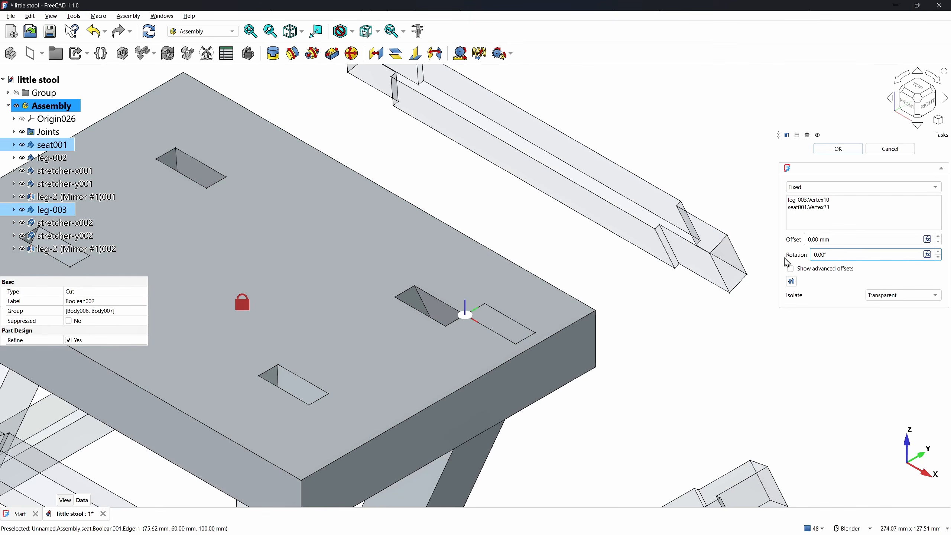
pyautogui.write('180')
pyautogui.press('Return')
pyautogui.scroll(-5, 652, 326)
# Fix stretcher-y002 and stretcher-x002 end edges to the matching leg edges with Fixed Joints
pyautogui.scroll(3, 634, 434)
pyautogui.click(806, 211)
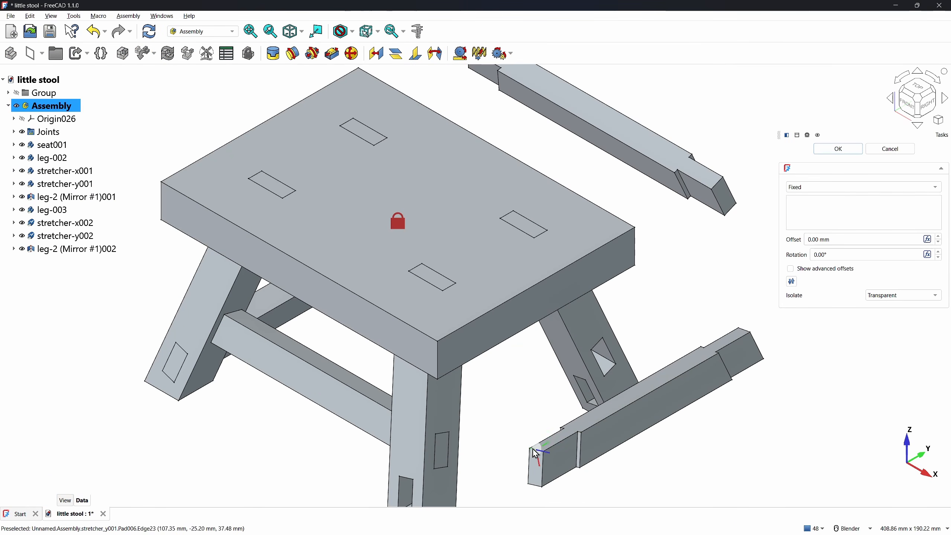
pyautogui.click(533, 450)
pyautogui.click(400, 476)
pyautogui.press('Return')
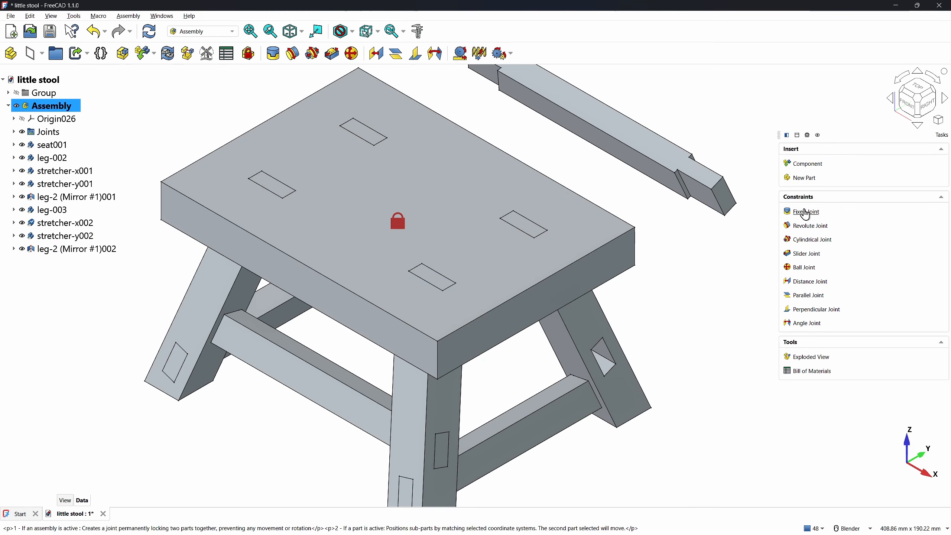
pyautogui.click(807, 212)
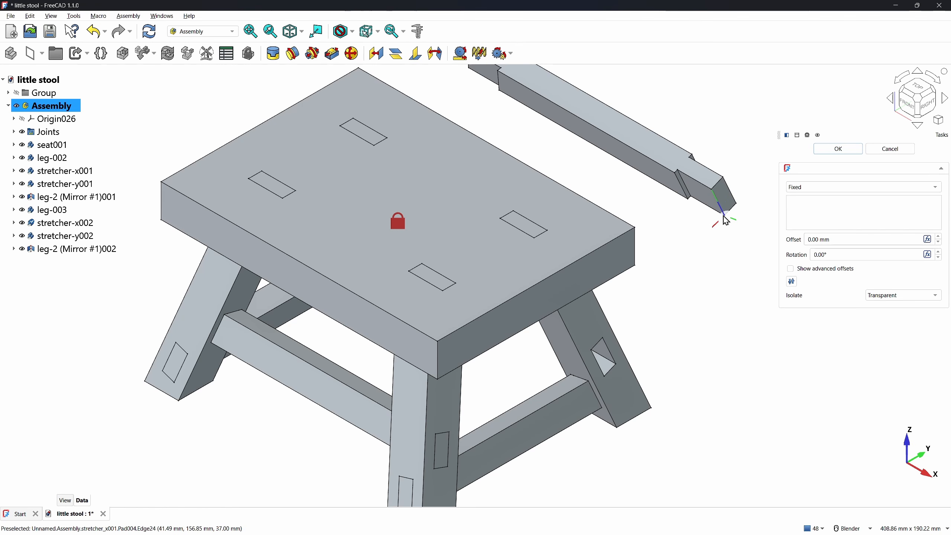
pyautogui.click(722, 224)
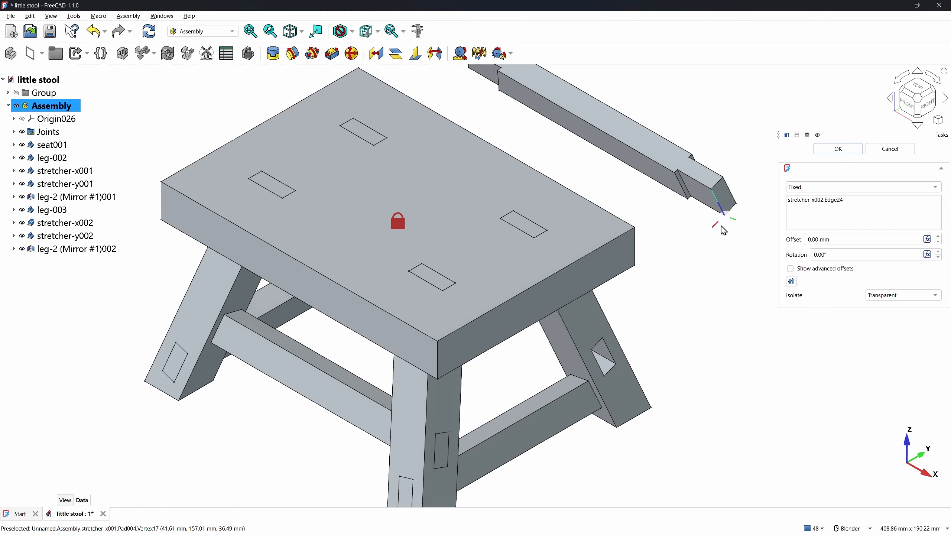
pyautogui.click(605, 376)
pyautogui.click(839, 149)
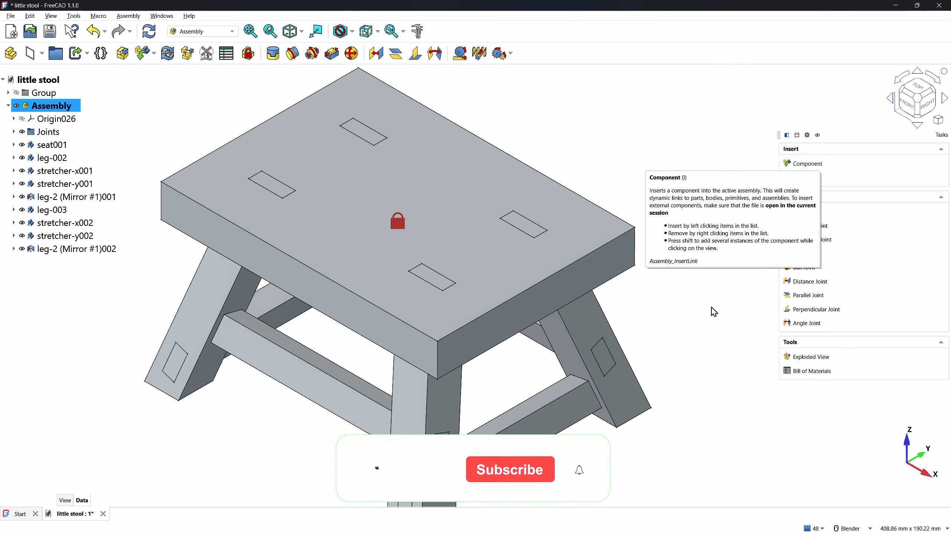